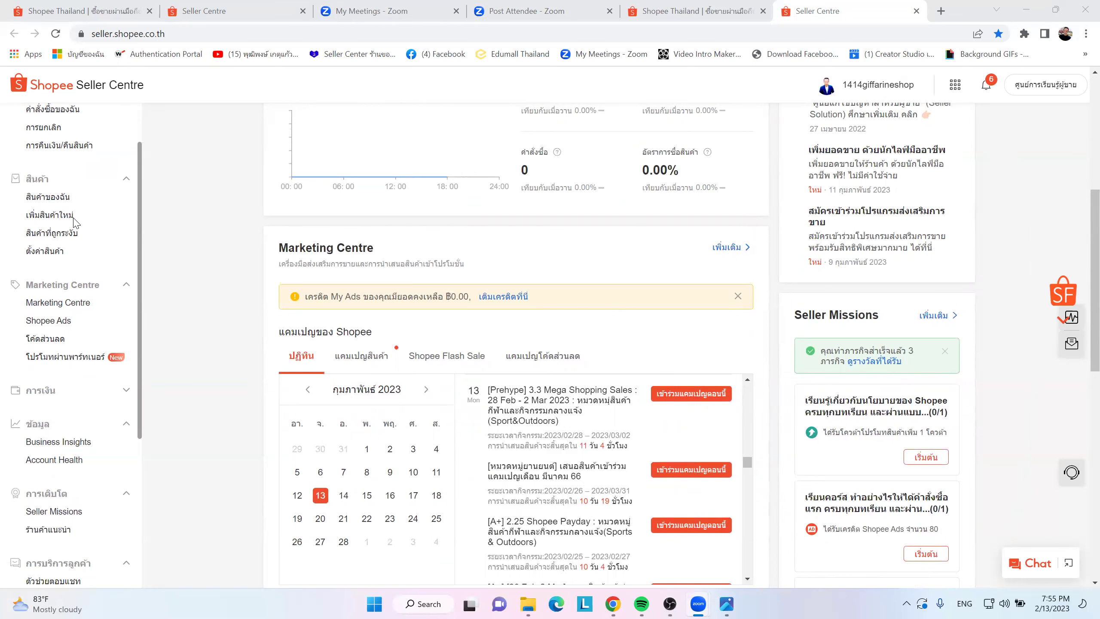
- Expand the การจัดส่ง menu group, underline ตั้งค่าการจัดส่ง, and open that shipping settings page
scroll(74, 218, "up", 1)
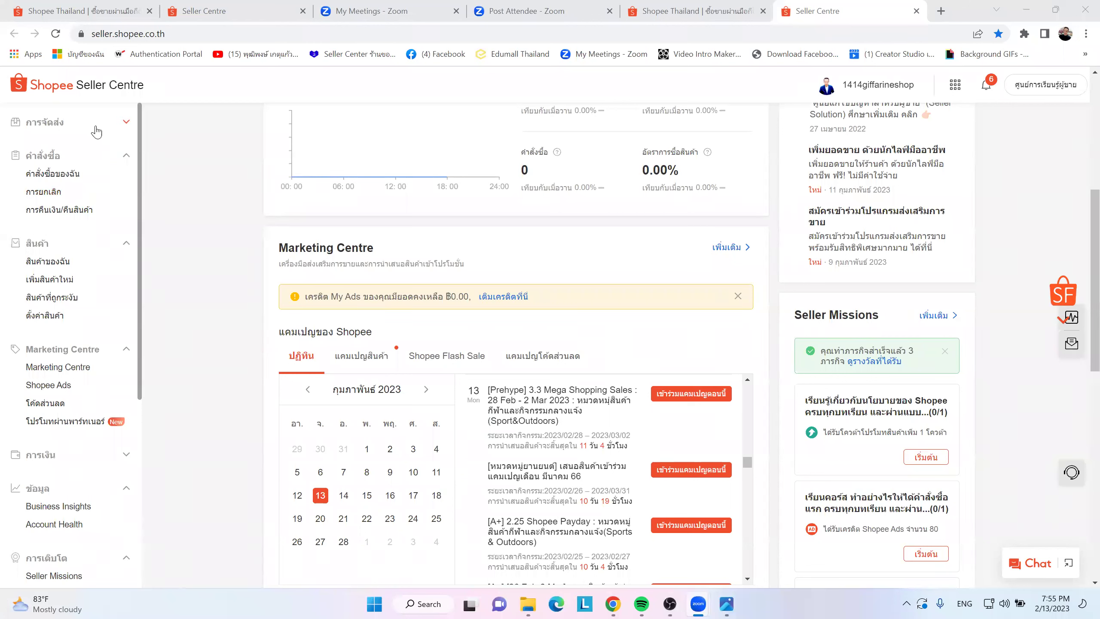
left_click(125, 126)
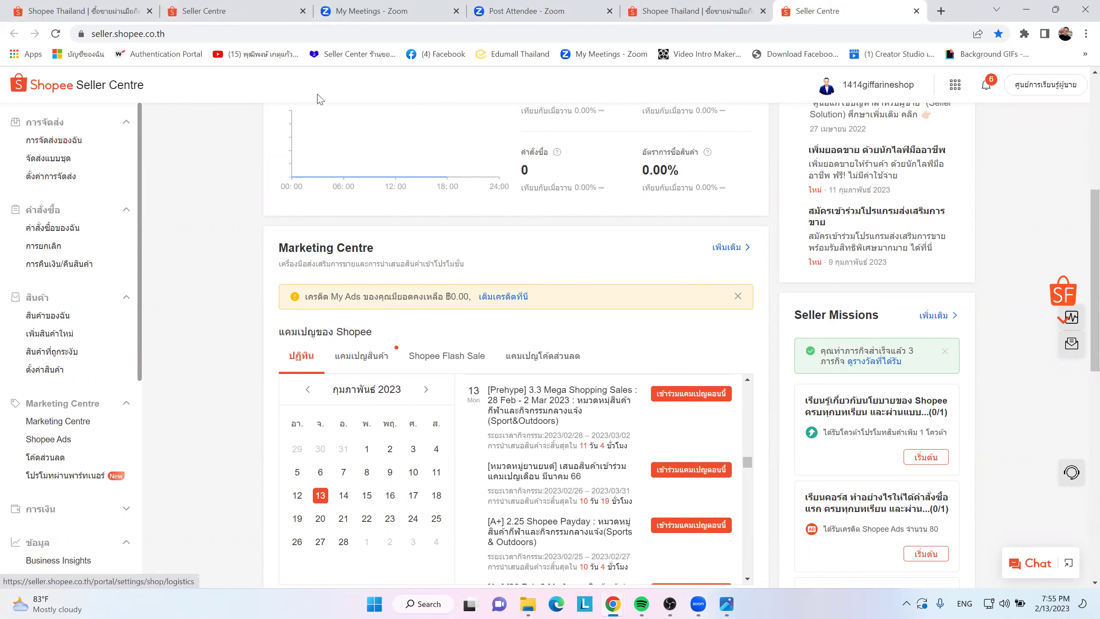
left_click_drag(16, 182, 98, 187)
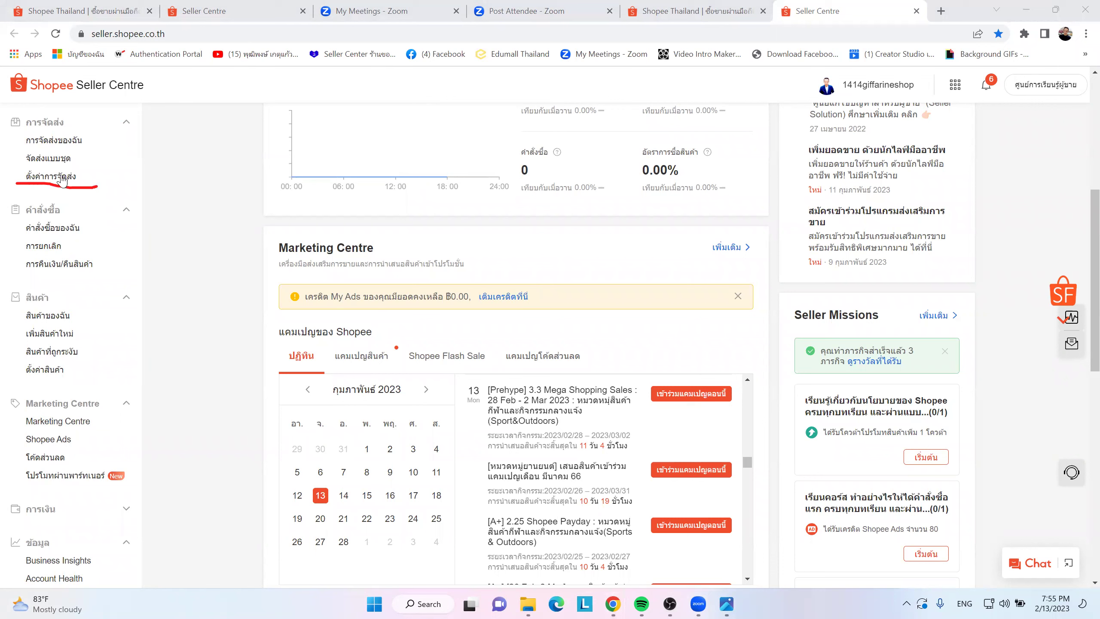
left_click(62, 179)
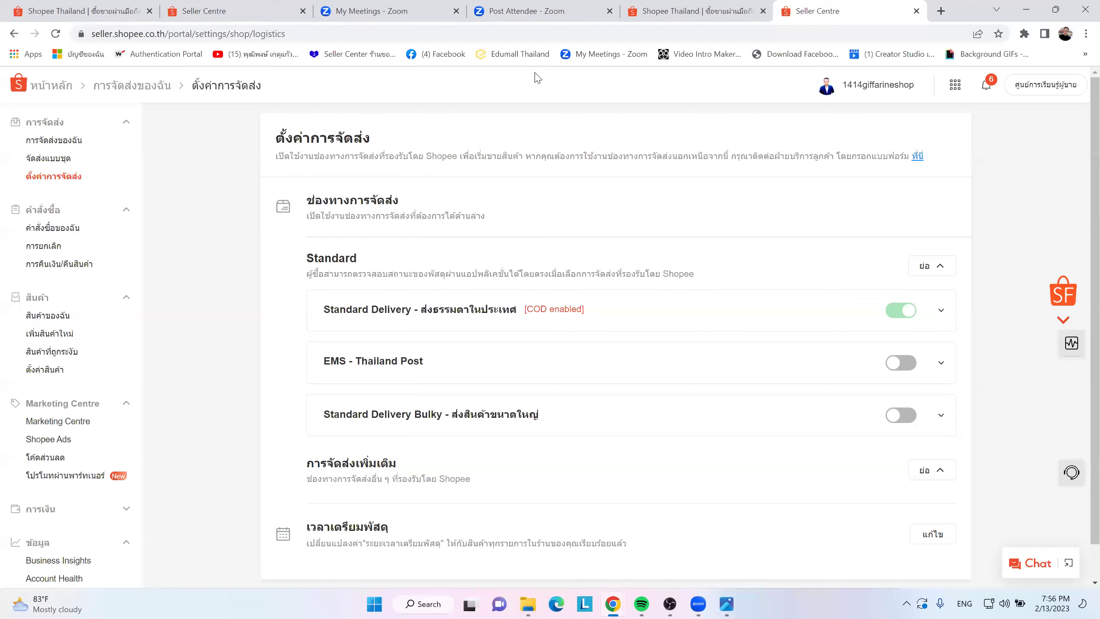
- Circle the switches of the Standard delivery channels with freehand annotations and clear the markings
mouse_move(955, 287)
left_mouse_down()
mouse_move(842, 322)
mouse_move(839, 457)
mouse_move(955, 449)
mouse_move(945, 277)
left_mouse_up()
mouse_move(842, 330)
left_mouse_down()
mouse_move(955, 313)
mouse_move(843, 279)
mouse_move(864, 331)
mouse_move(883, 341)
left_mouse_up()
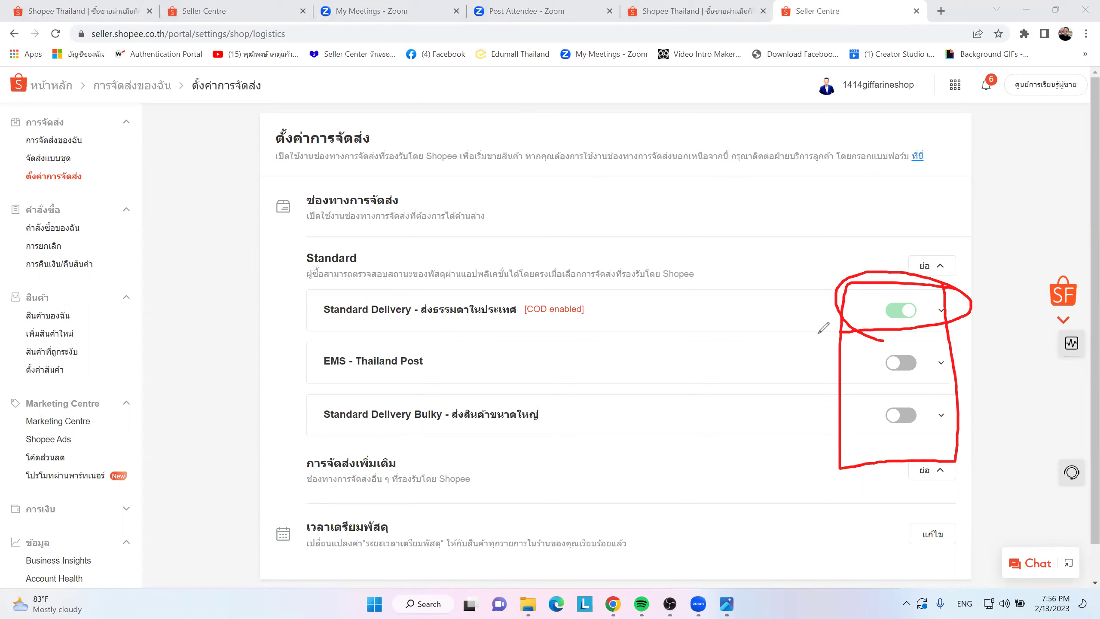
key("e")
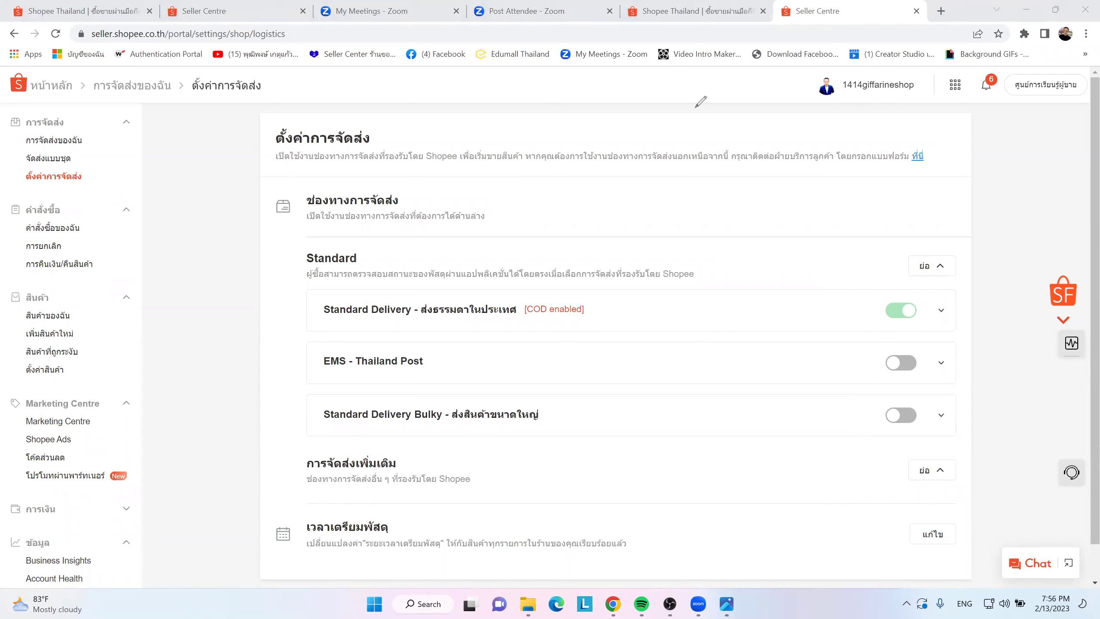
key("Escape")
- Draw freehand boxes around the สินค้า and Marketing Centre menu groups and clear the markings
mouse_move(6, 275)
left_mouse_down()
mouse_move(130, 372)
mouse_move(39, 377)
mouse_move(23, 248)
left_mouse_up()
mouse_move(11, 389)
left_mouse_down()
mouse_move(139, 389)
mouse_move(146, 444)
left_mouse_up()
mouse_move(147, 498)
left_mouse_down()
mouse_move(23, 494)
mouse_move(14, 394)
mouse_move(13, 405)
left_mouse_up()
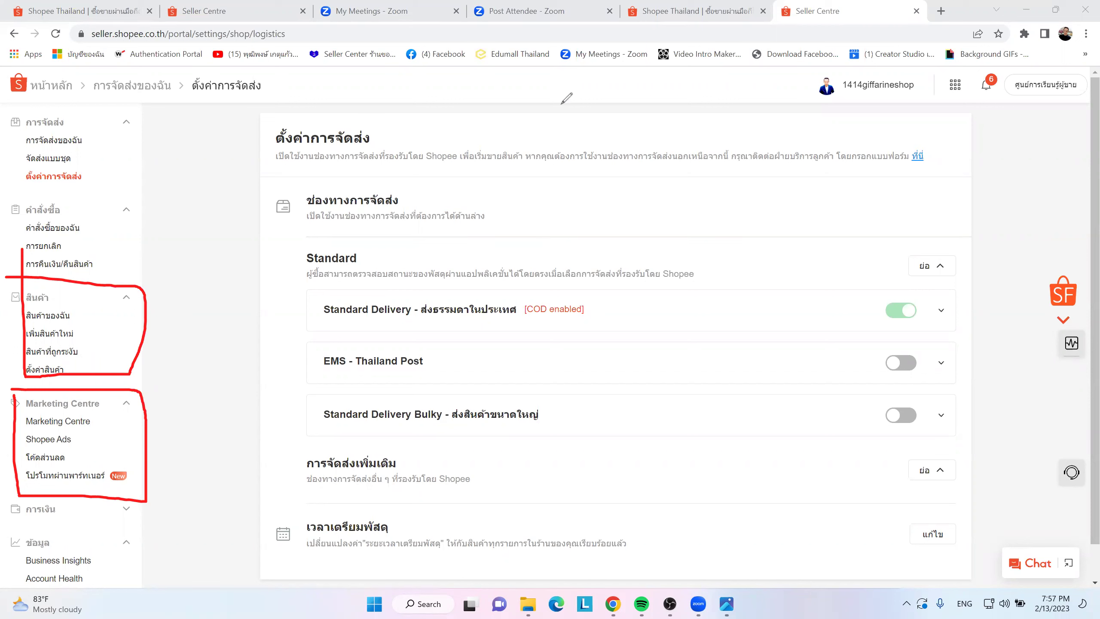
key("Escape")
- Expand the การเงิน menu group, circle its Seller Balance entry with an annotation, and clear the marking
scroll(94, 376, "down", 3)
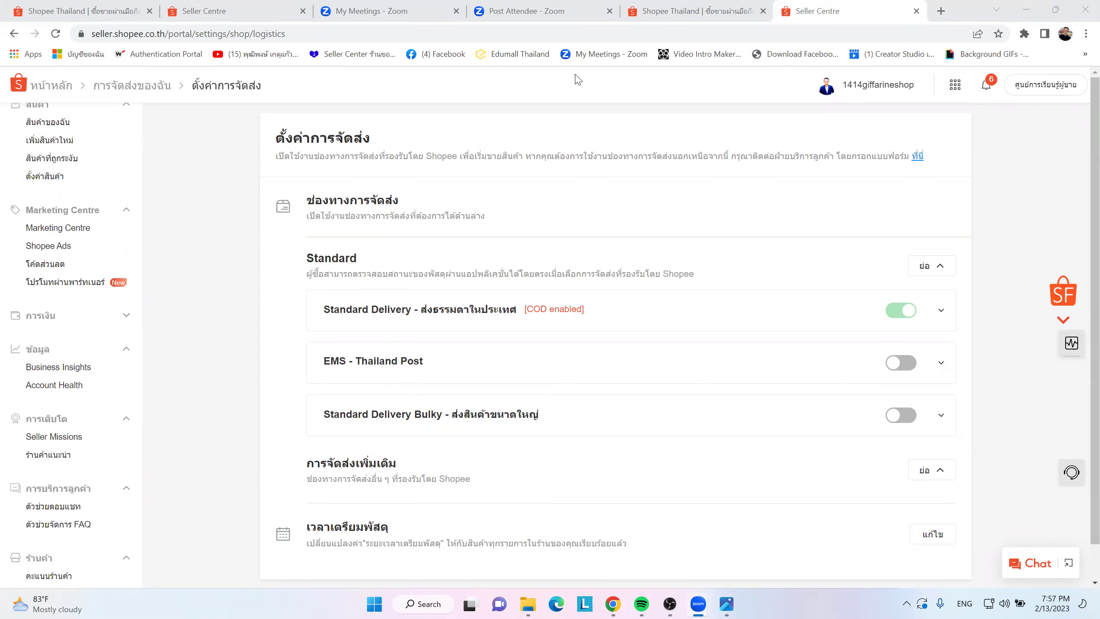
mouse_move(8, 304)
left_mouse_down()
mouse_move(152, 312)
mouse_move(152, 330)
mouse_move(9, 334)
mouse_move(6, 304)
mouse_move(96, 302)
left_mouse_up()
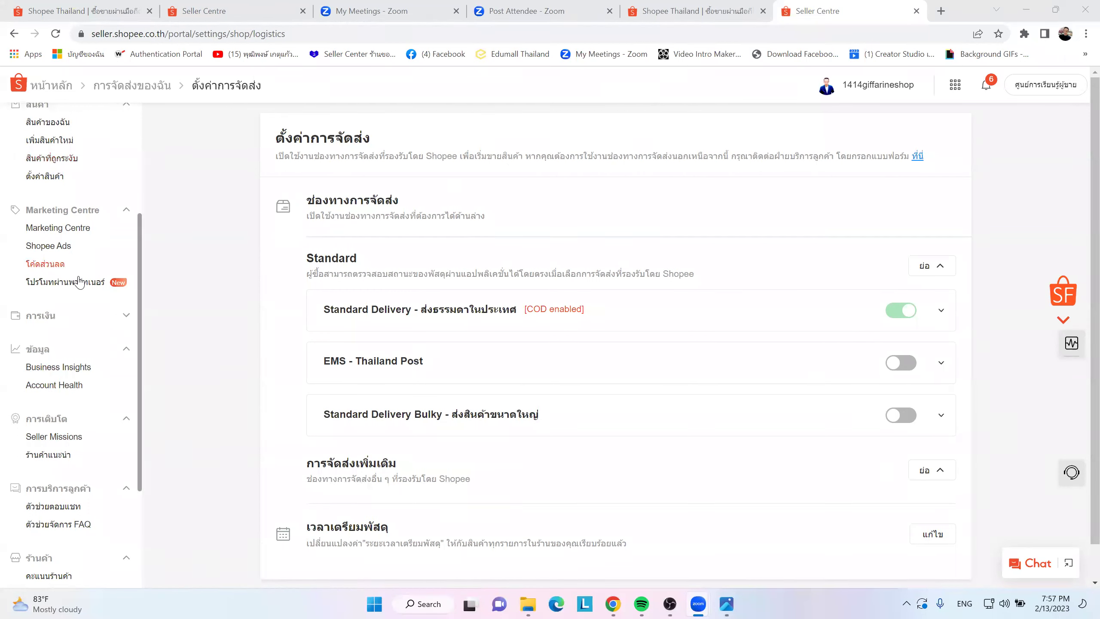
left_click(46, 321)
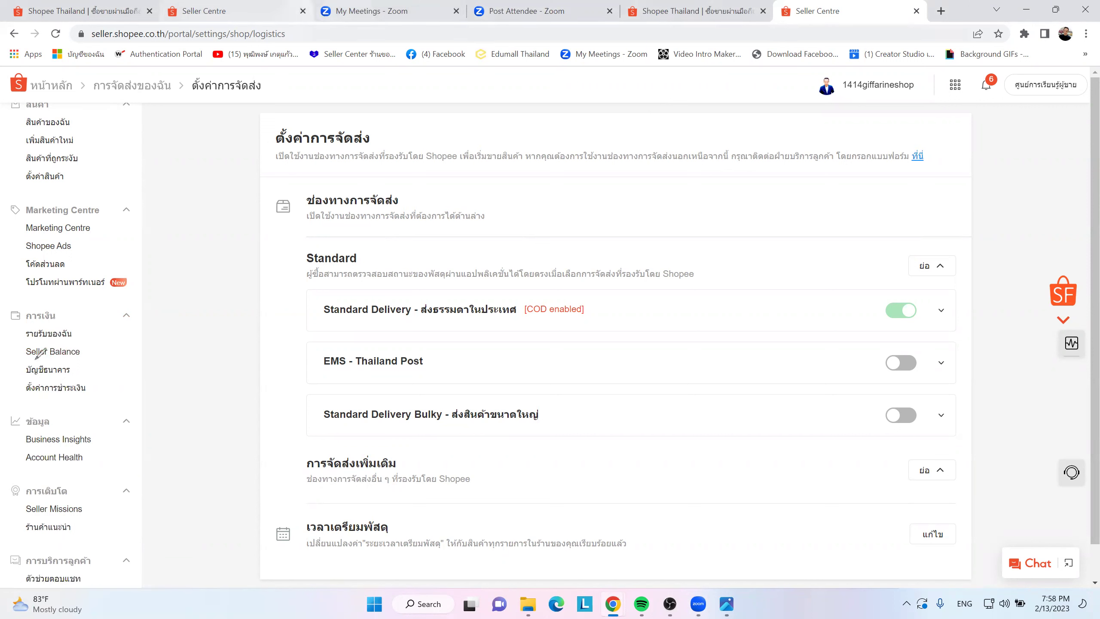
mouse_move(116, 352)
left_mouse_down()
mouse_move(61, 338)
mouse_move(21, 364)
mouse_move(80, 369)
mouse_move(22, 340)
mouse_move(9, 360)
mouse_move(52, 376)
left_mouse_up()
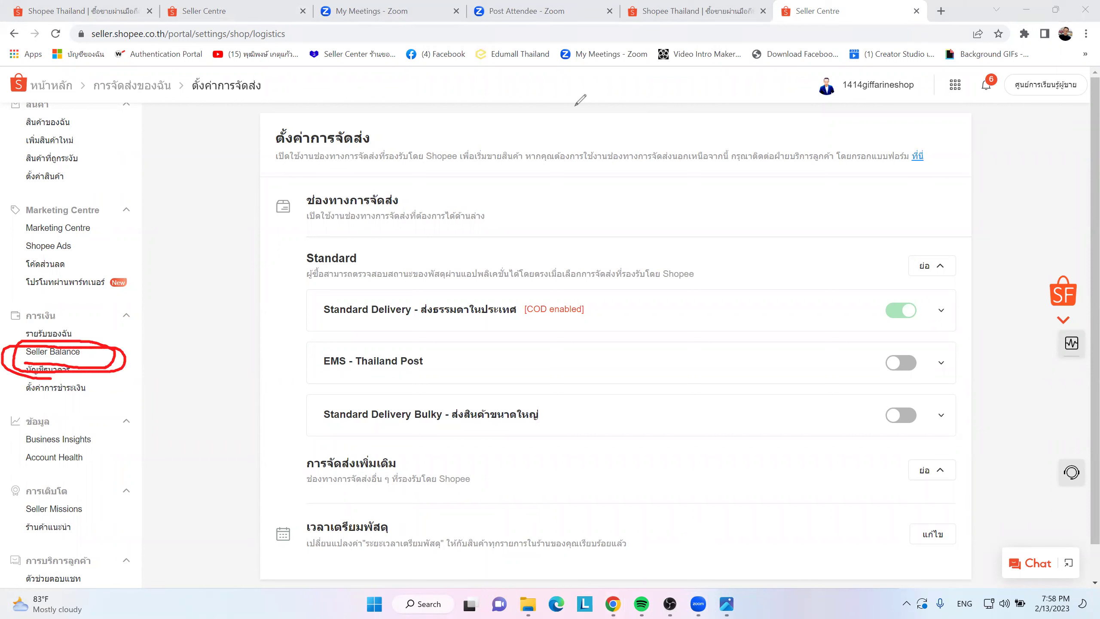
key("Escape")
- Switch to the Photos window showing Screenshot (58).png
mouse_move(727, 603)
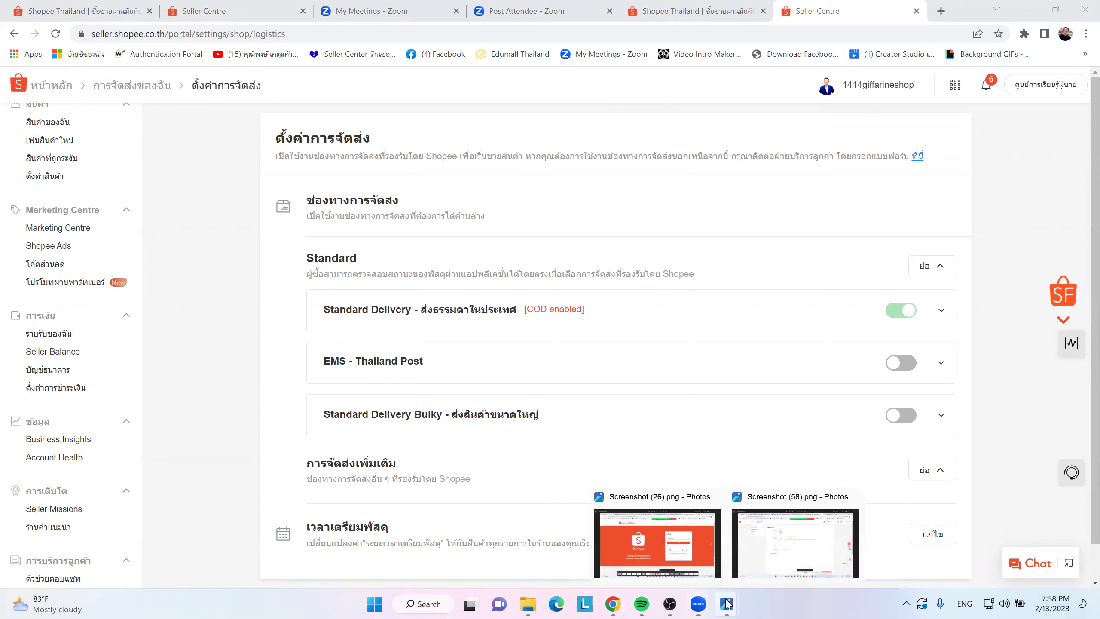
left_click(689, 542)
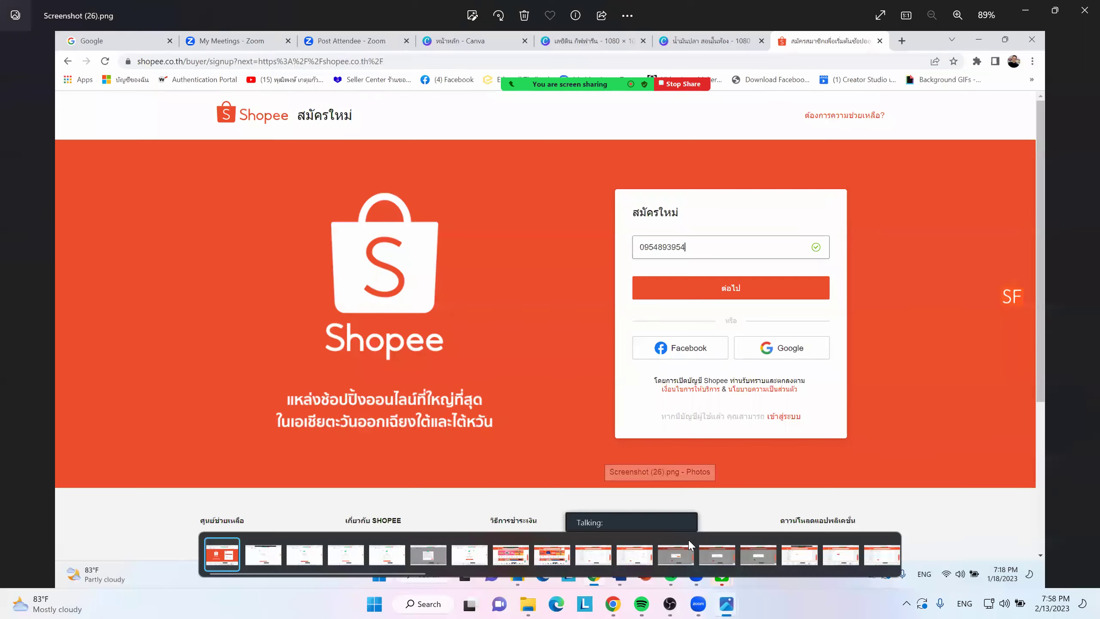
mouse_move(719, 597)
left_click(800, 535)
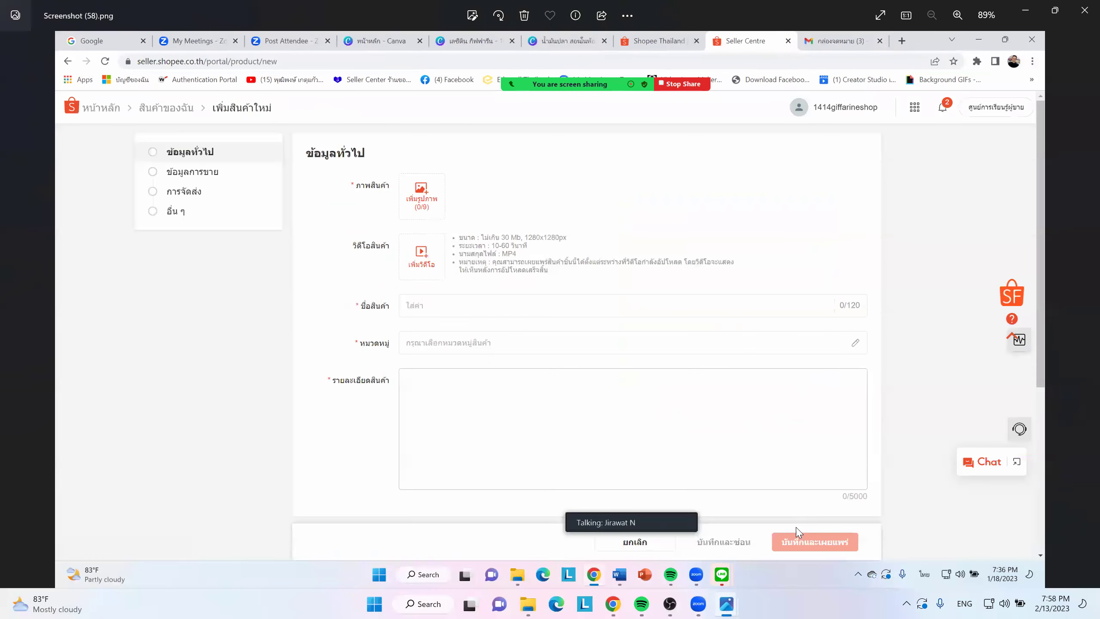
- Browse the screenshots through the shipping settings images to the password verification dialog in Screenshot (64).png
left_click(1080, 309)
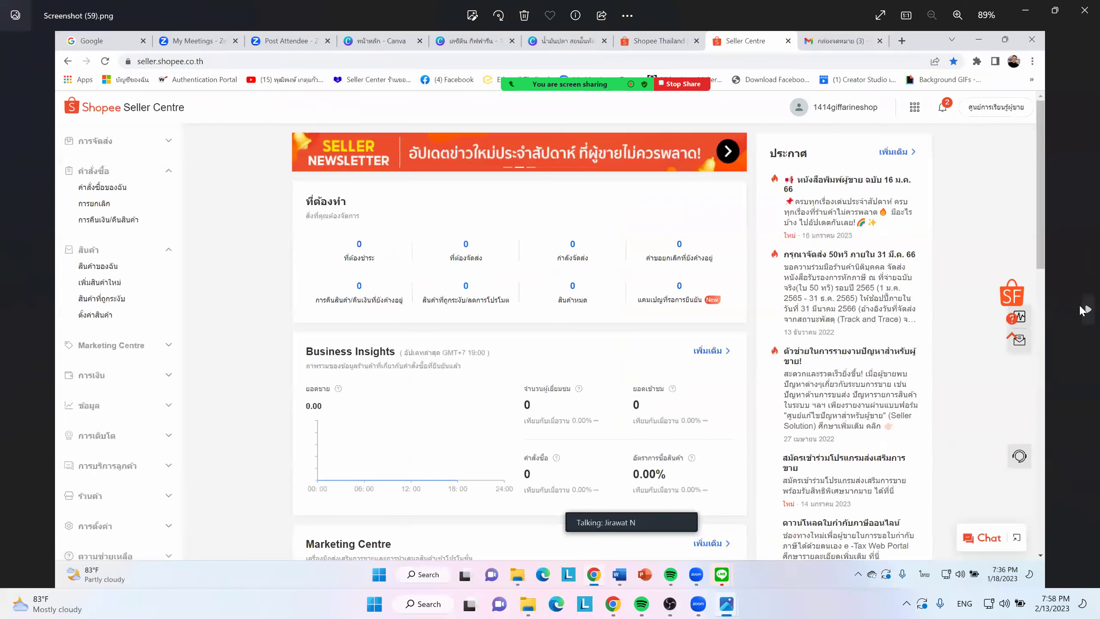
left_click(1080, 308)
left_click(1081, 308)
left_click(1081, 308)
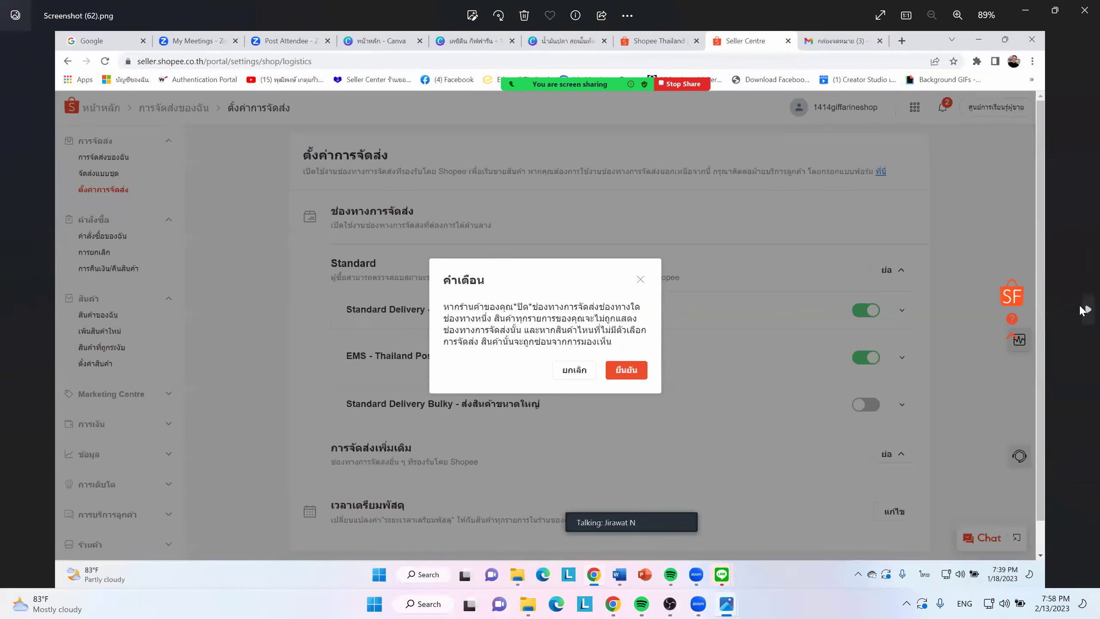
left_click(1080, 308)
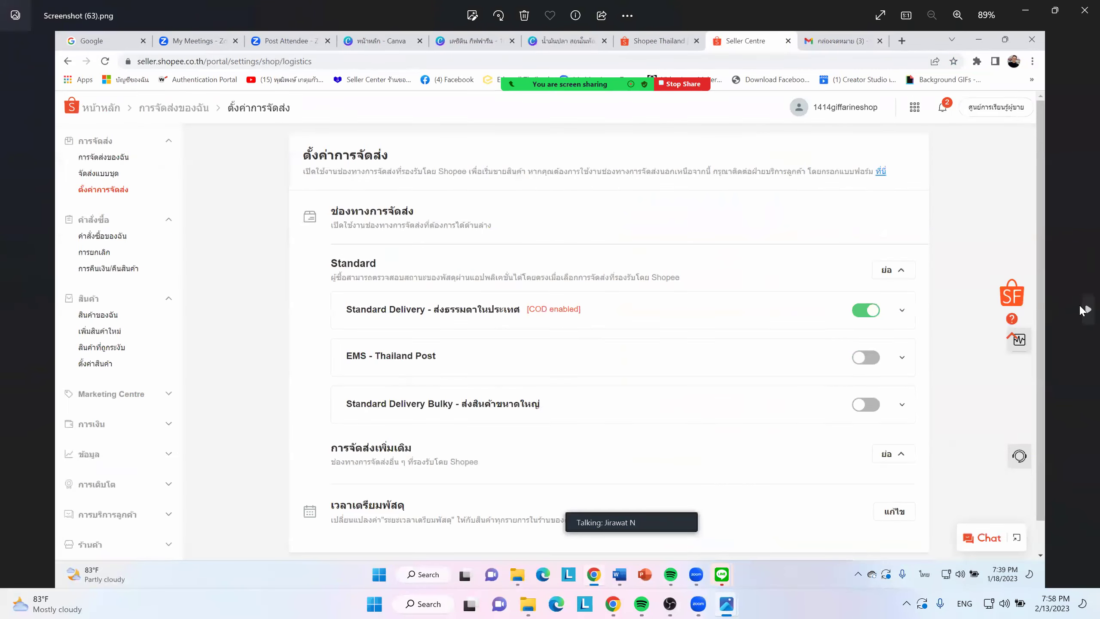
left_click(1081, 309)
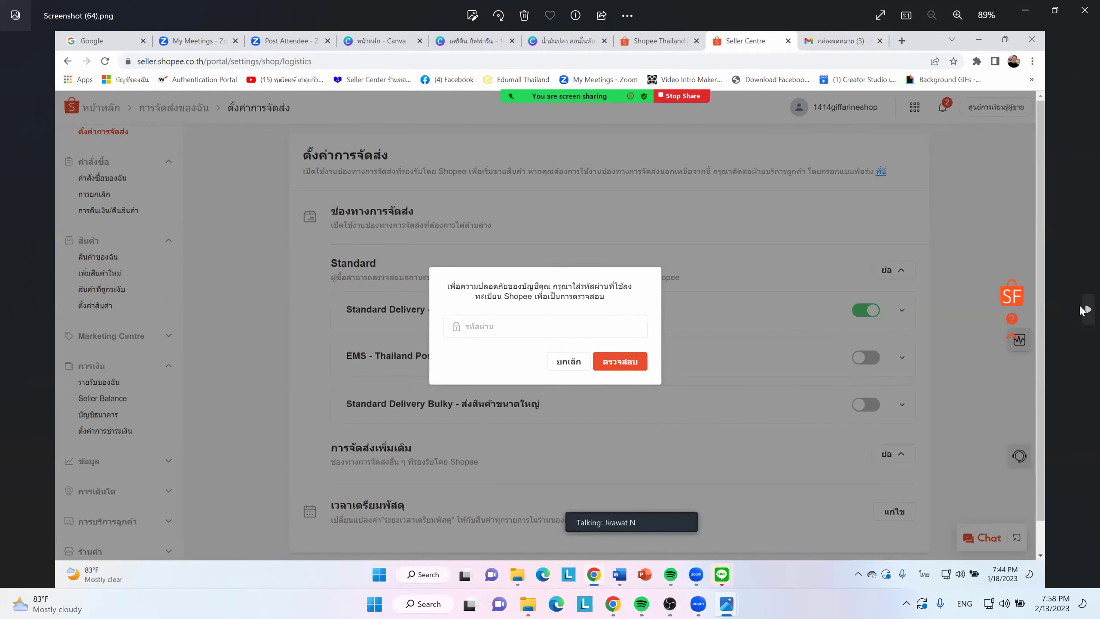
left_click(1079, 304)
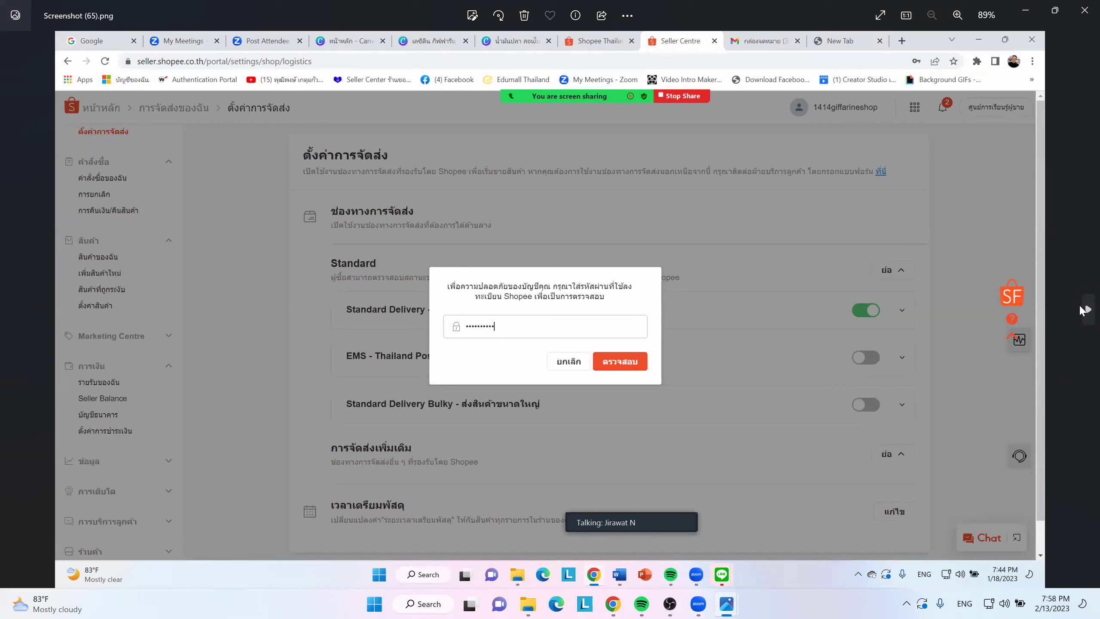
left_click(12, 310)
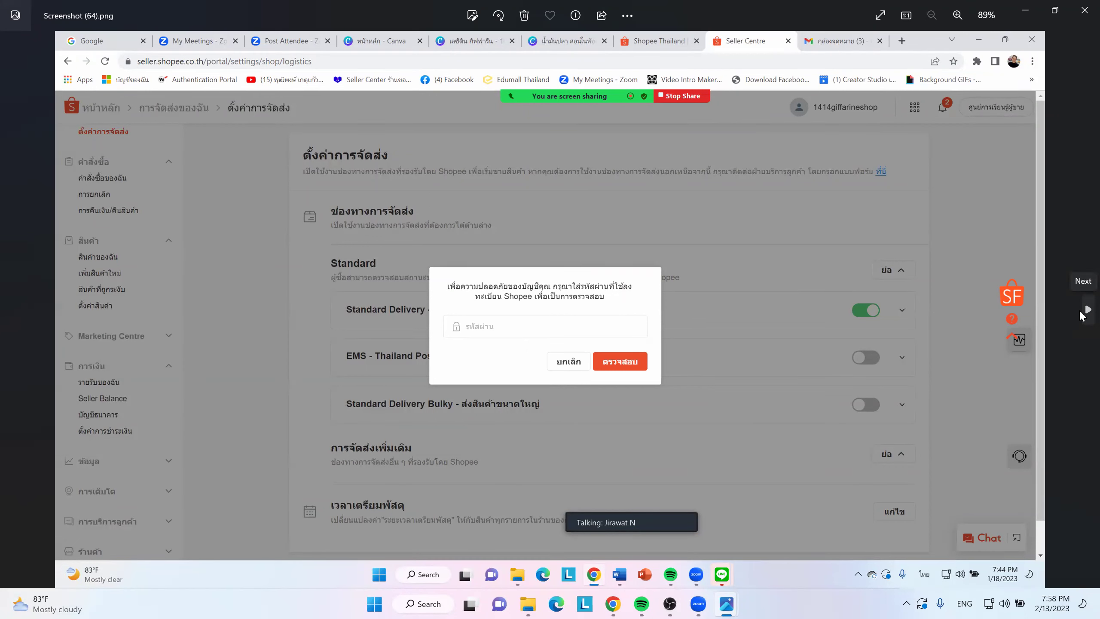
- Advance to Screenshot (66).png and circle the กำหนด Seller Balance PIN button with a freehand annotation
left_click(1081, 312)
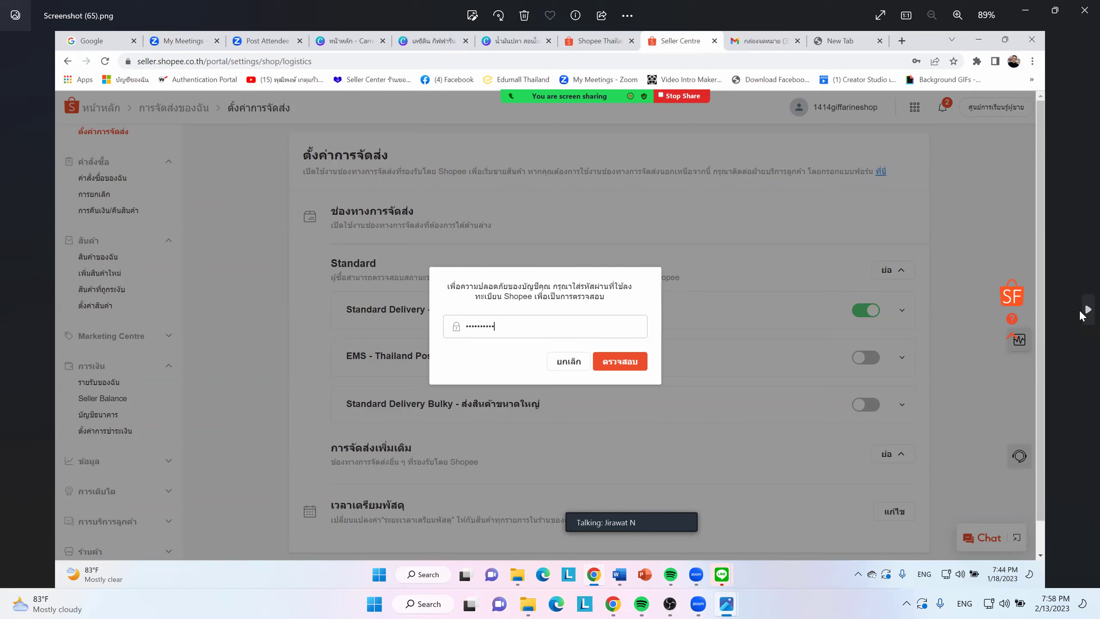
left_click(1081, 310)
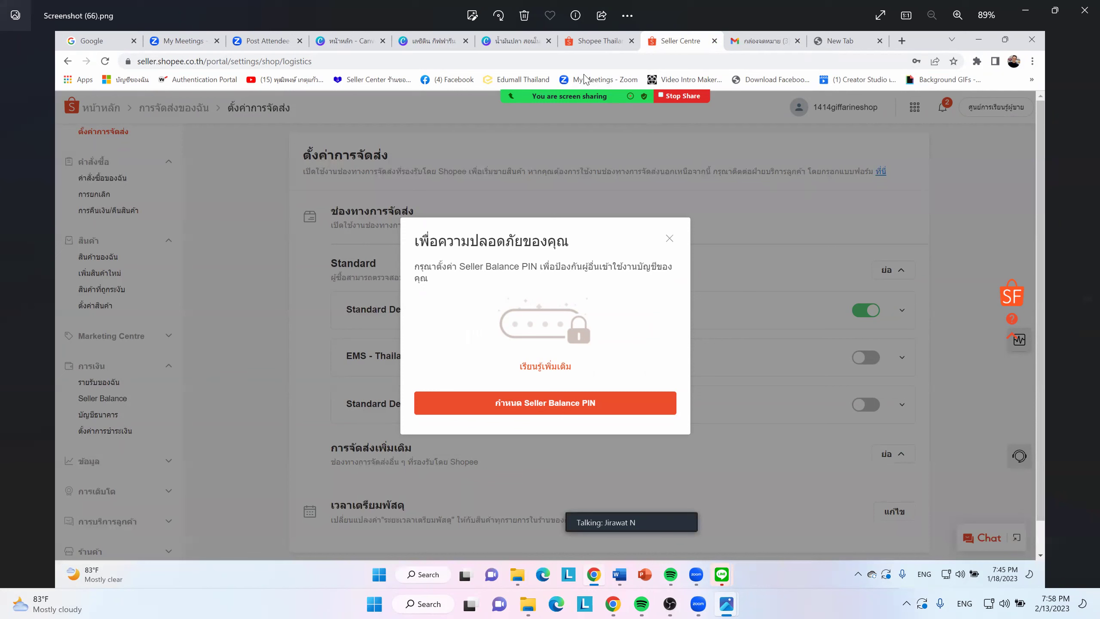
mouse_move(487, 373)
left_mouse_down()
mouse_move(675, 454)
mouse_move(606, 383)
mouse_move(532, 400)
left_mouse_up()
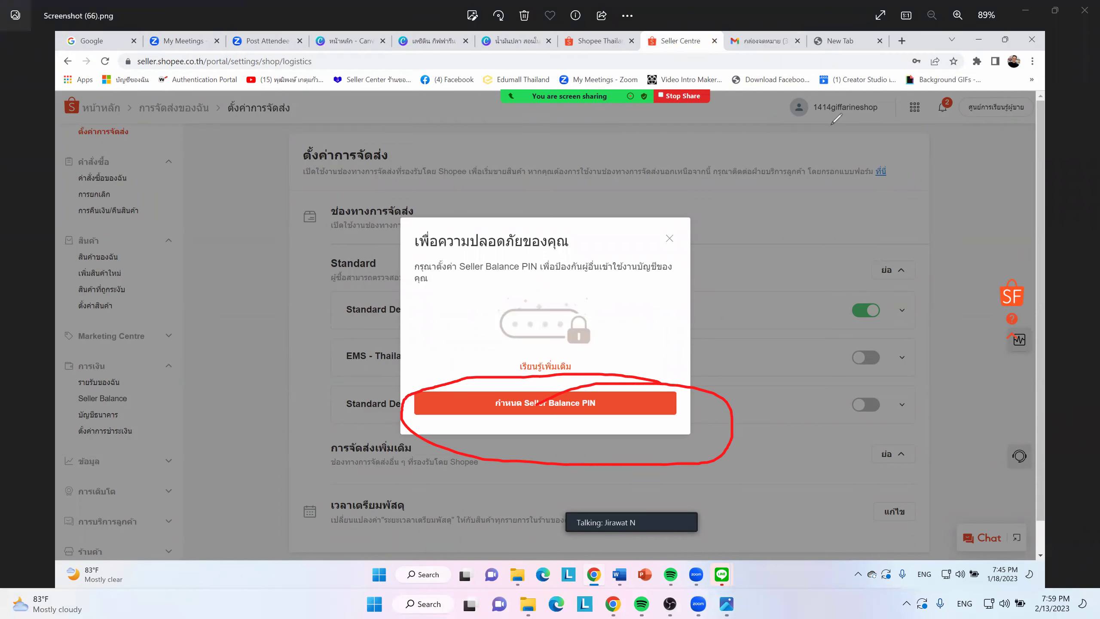
- Step through the screenshots of OTP verification and Seller Balance PIN setup up to Screenshot (71).png
left_click(1083, 307)
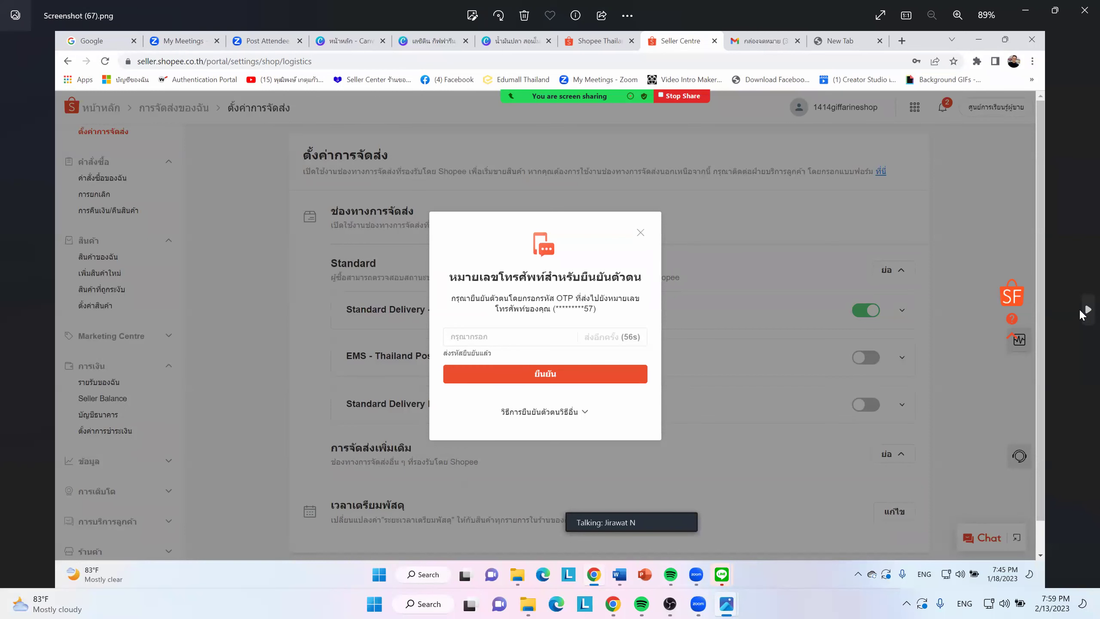
left_click(1081, 310)
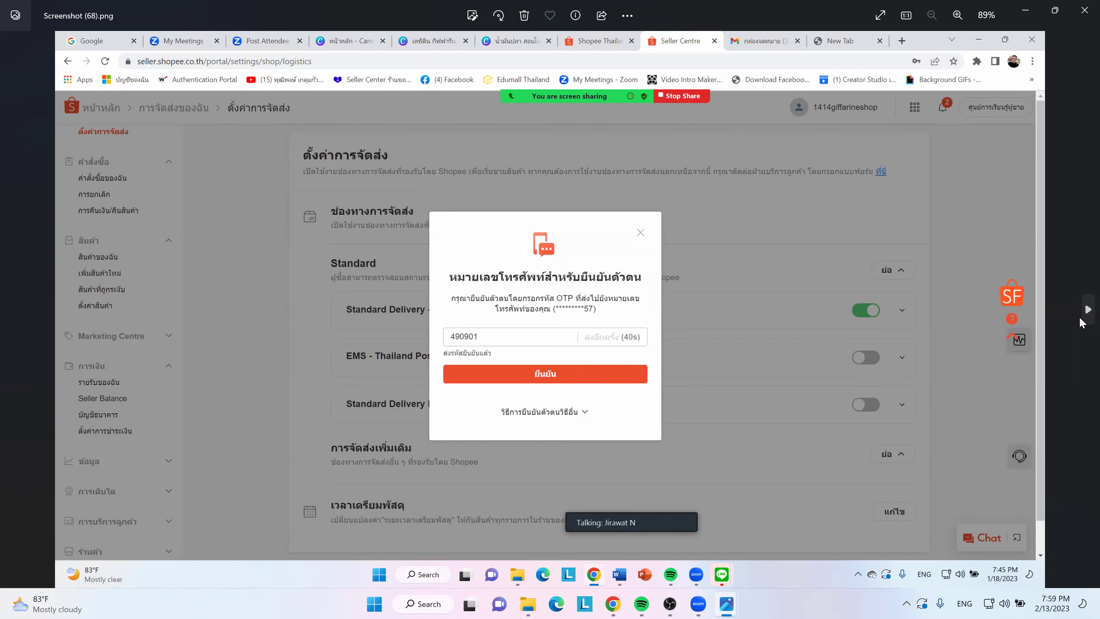
left_click(1080, 310)
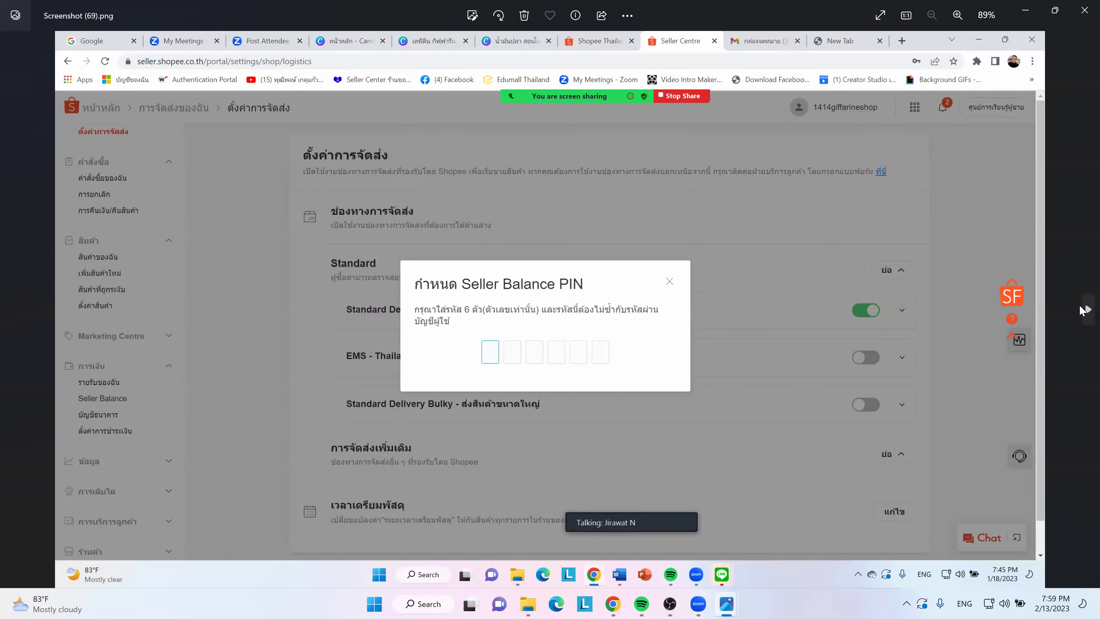
left_click(1081, 306)
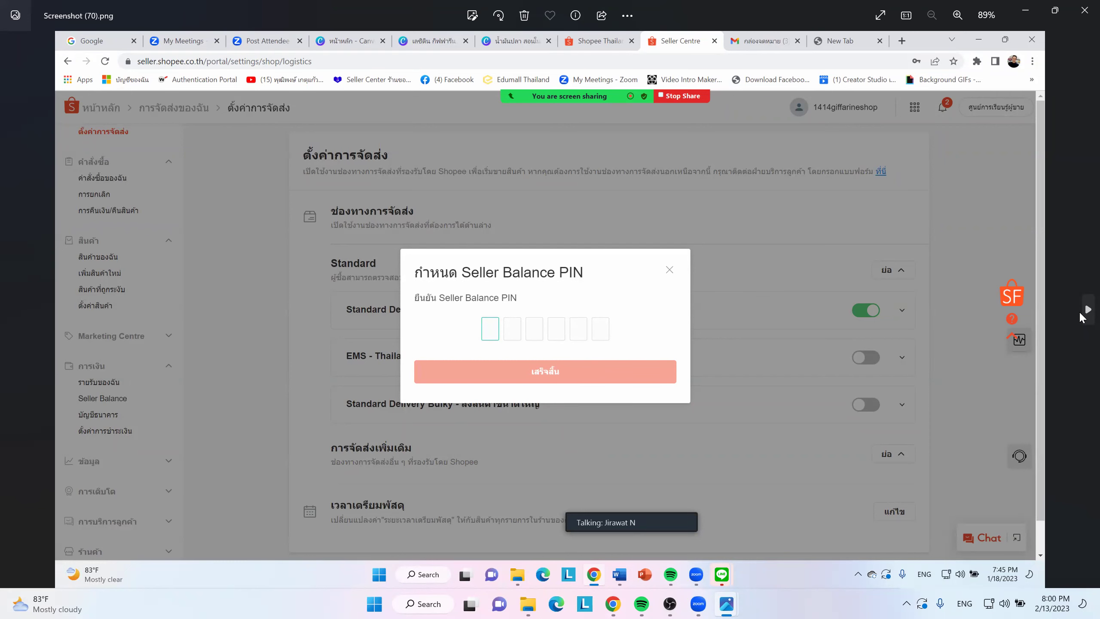
left_click(1080, 313)
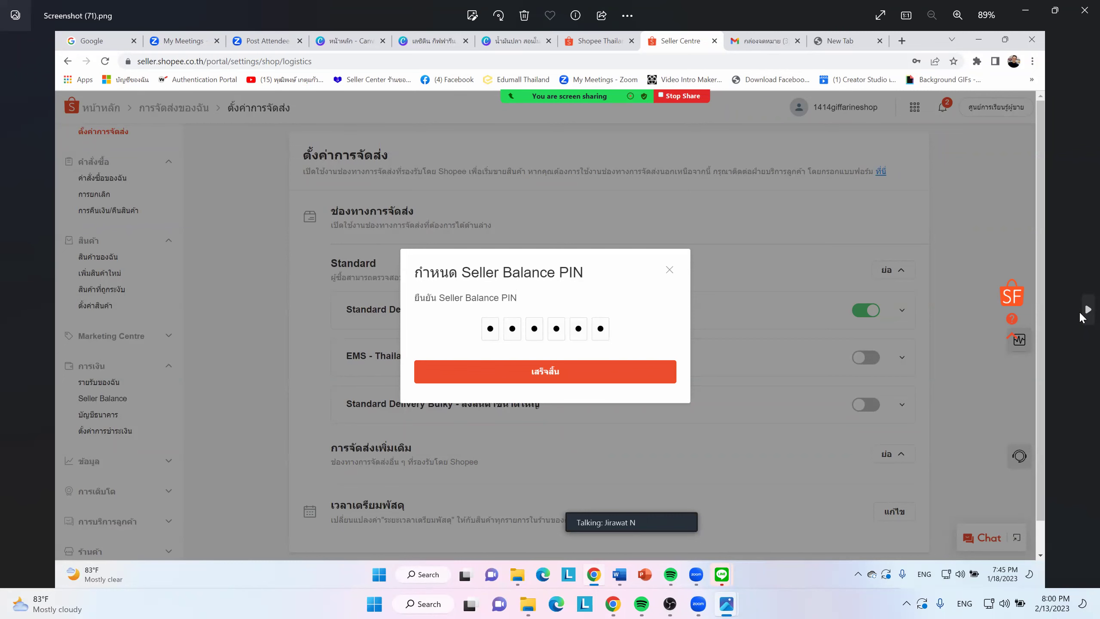
- Browse the Seller Centre welcome, product list and shop category screenshots, ending on Screenshot (73).png
left_click(1081, 313)
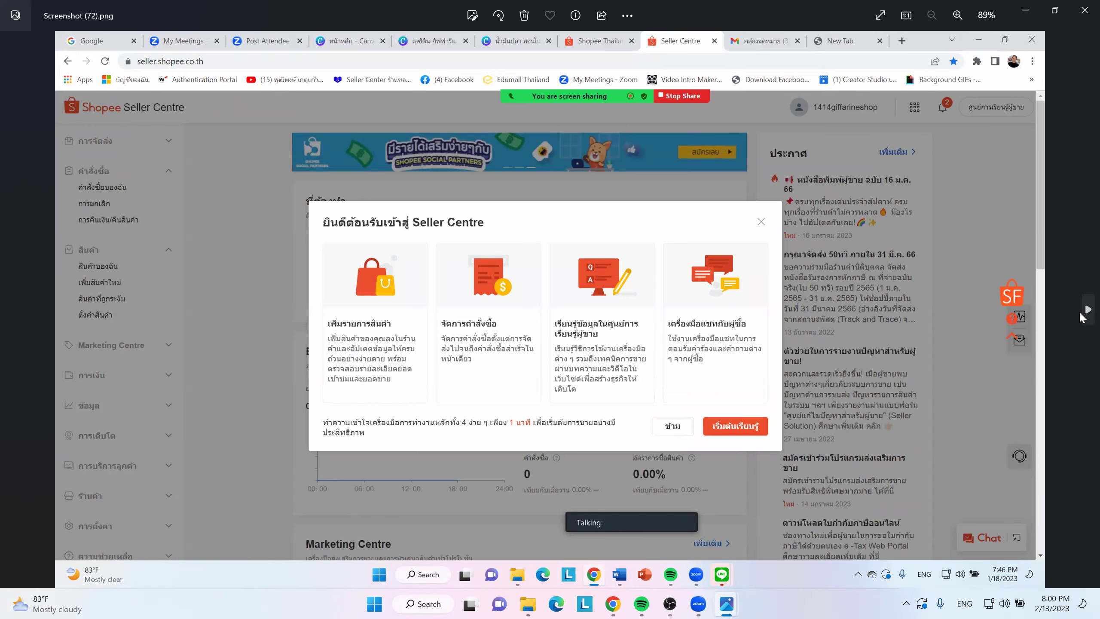
left_click(1079, 311)
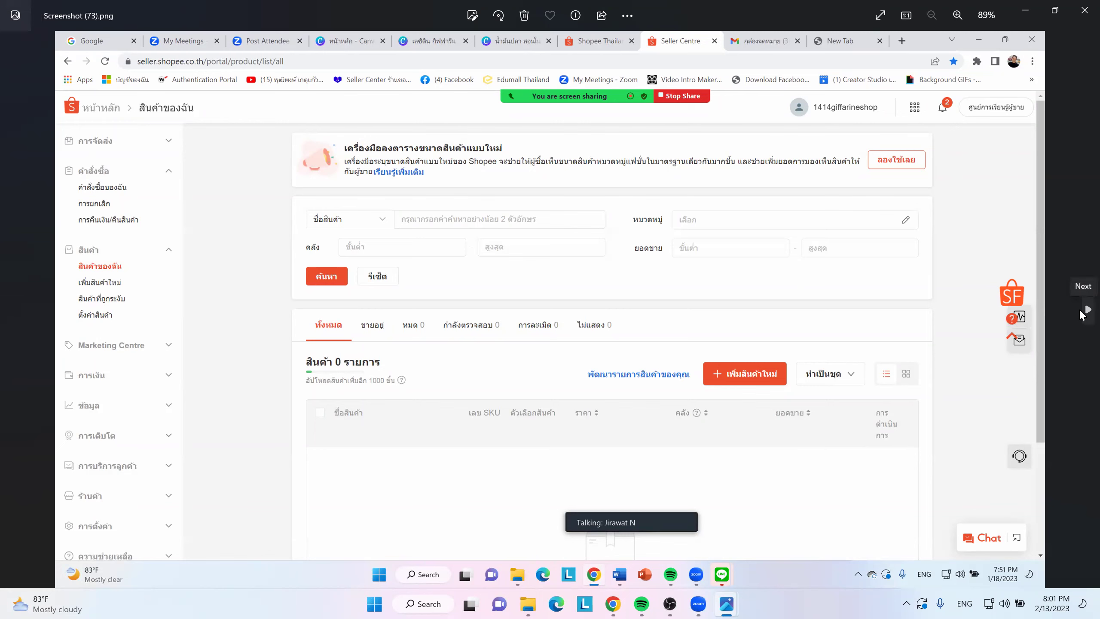
left_click(1081, 310)
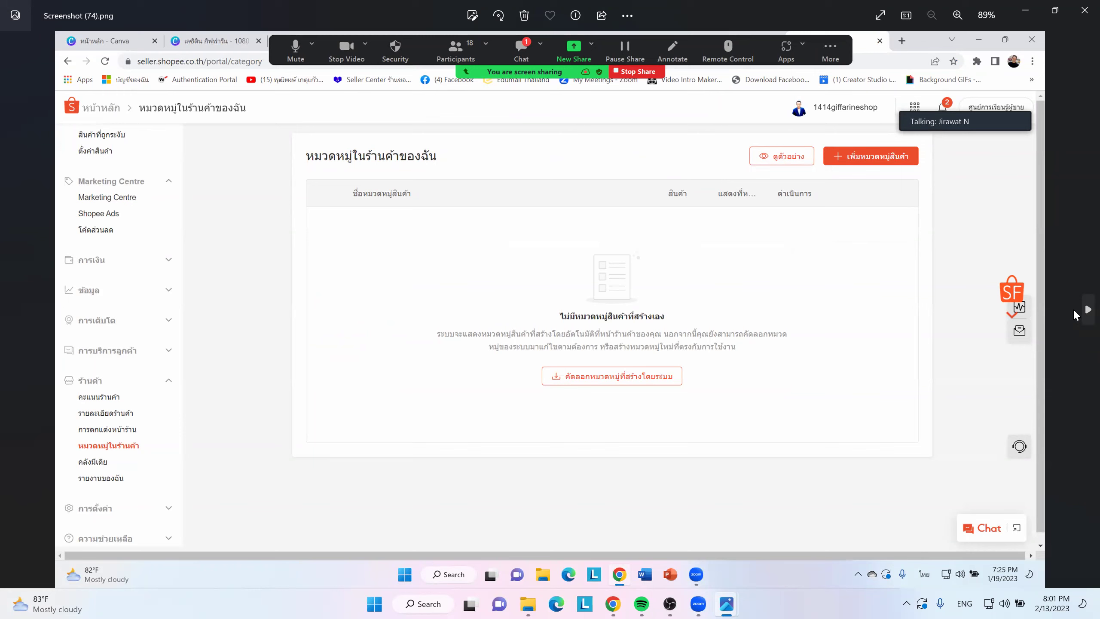
left_click(11, 311)
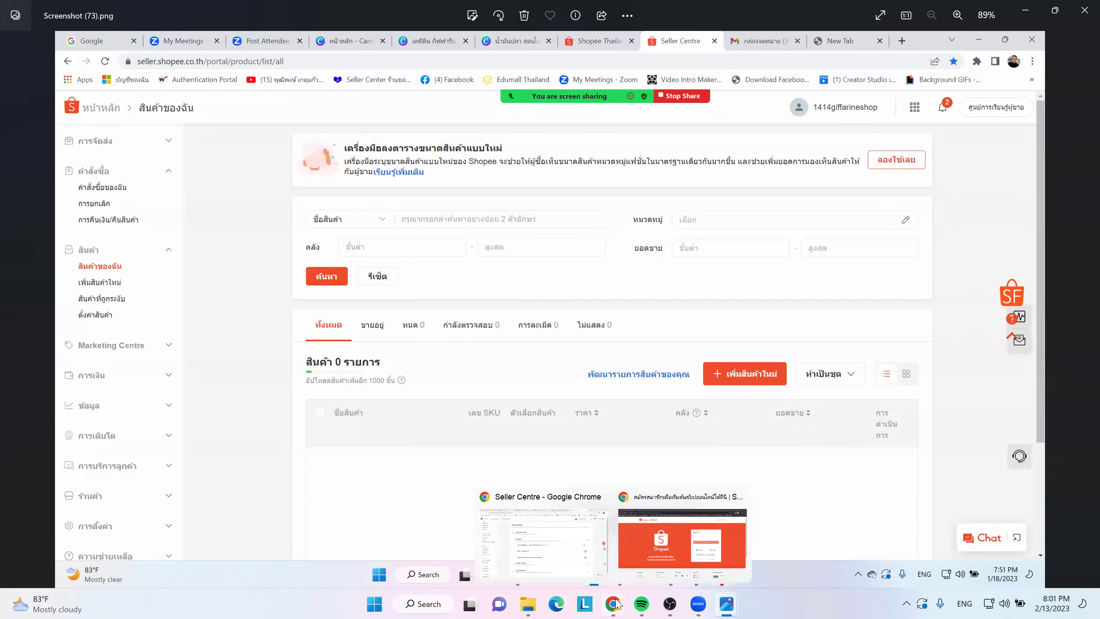
- Switch back to the Seller Centre window in Chrome and draw a freehand box around the สินค้า menu group
left_click(579, 554)
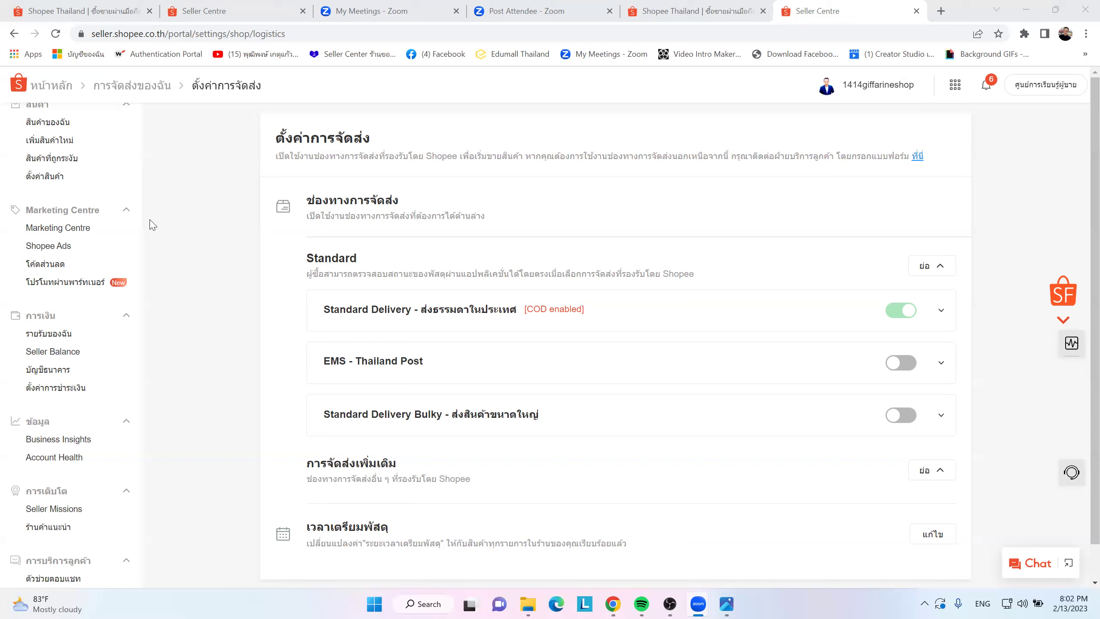
scroll(94, 152, "up", 3)
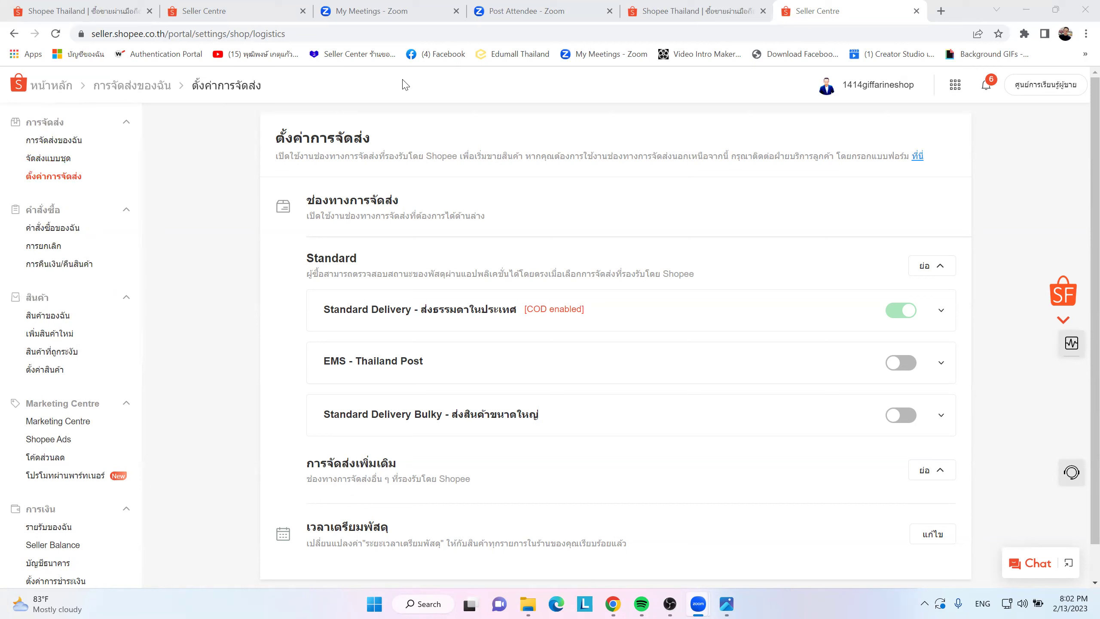
mouse_move(8, 281)
left_mouse_down()
mouse_move(161, 303)
mouse_move(124, 380)
mouse_move(2, 377)
mouse_move(4, 277)
left_mouse_up()
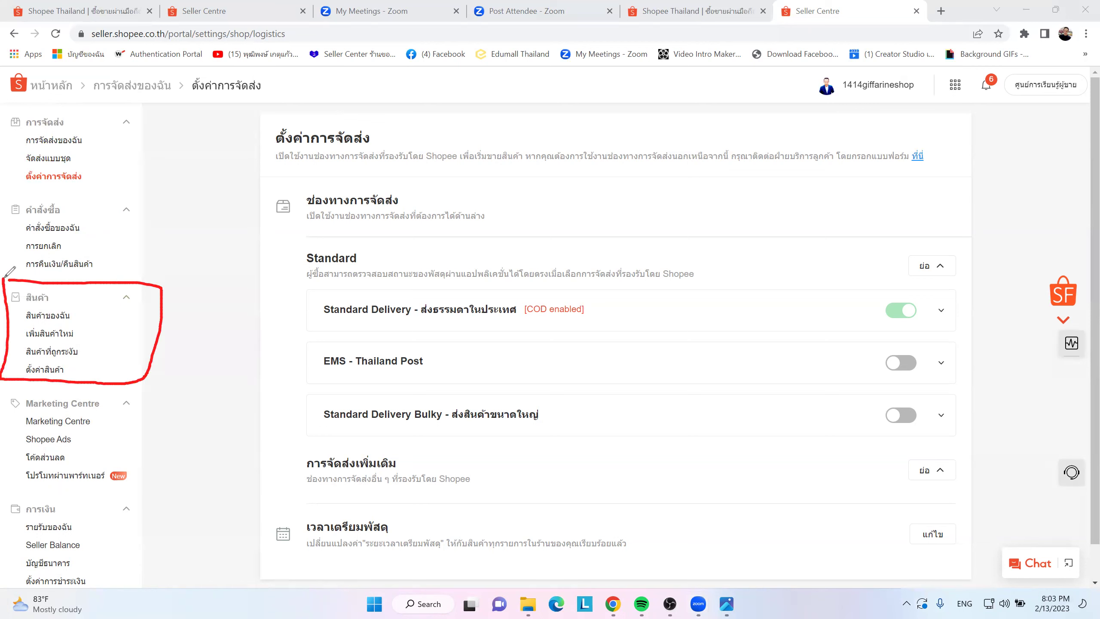
- Underline the เพิ่มสินค้าใหม่ entry with a freehand annotation, and clear all drawings from the screen
left_click_drag(20, 341, 71, 341)
left_click(710, 79)
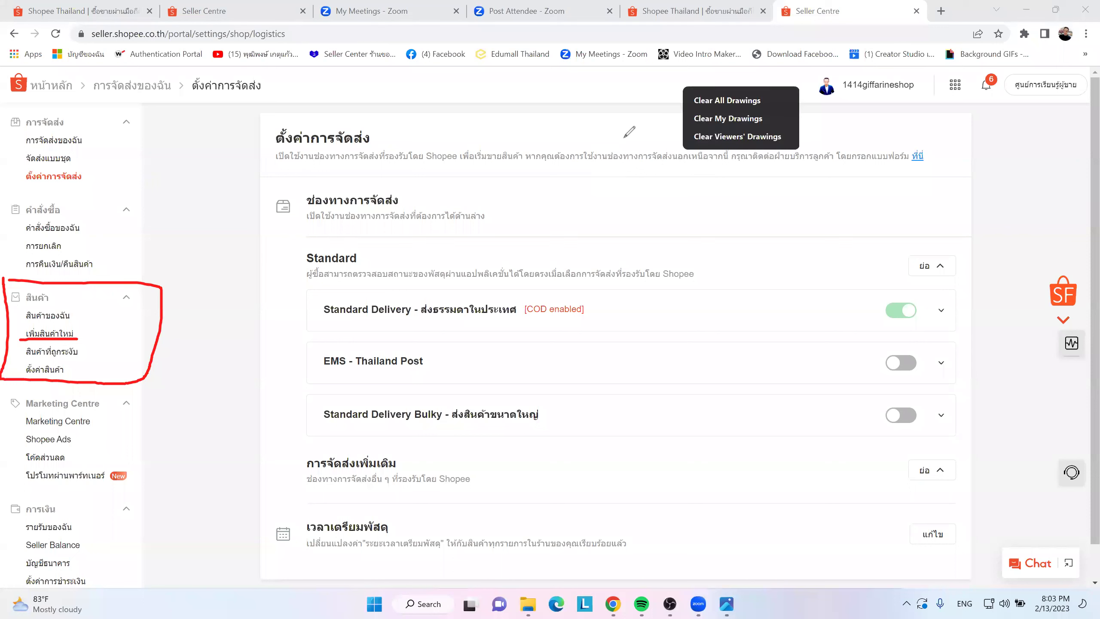
left_click(726, 100)
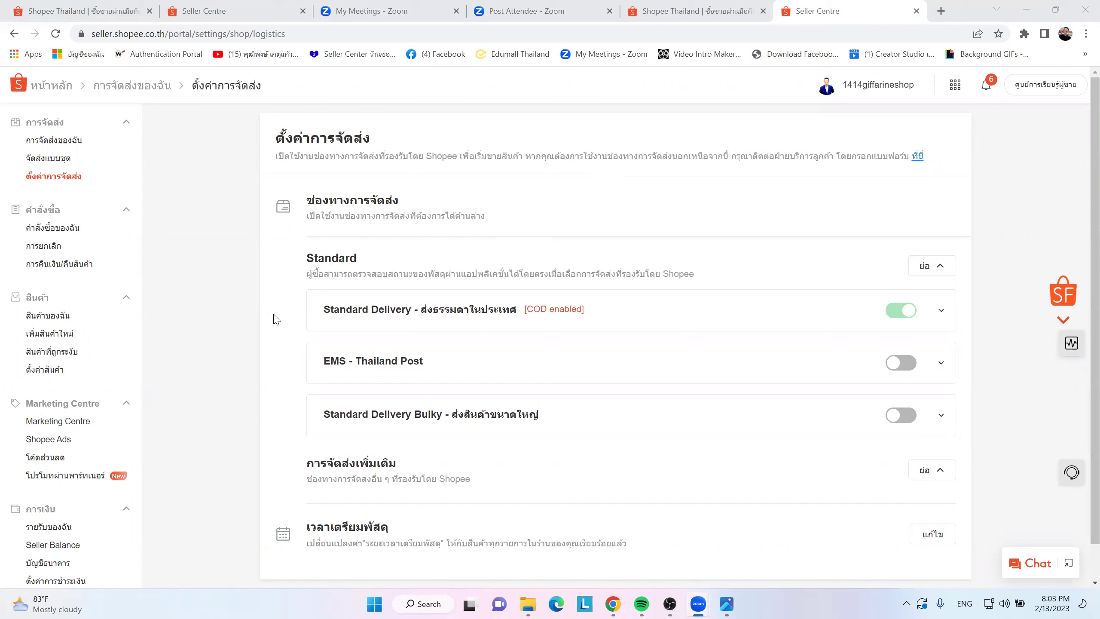
left_click(941, 11)
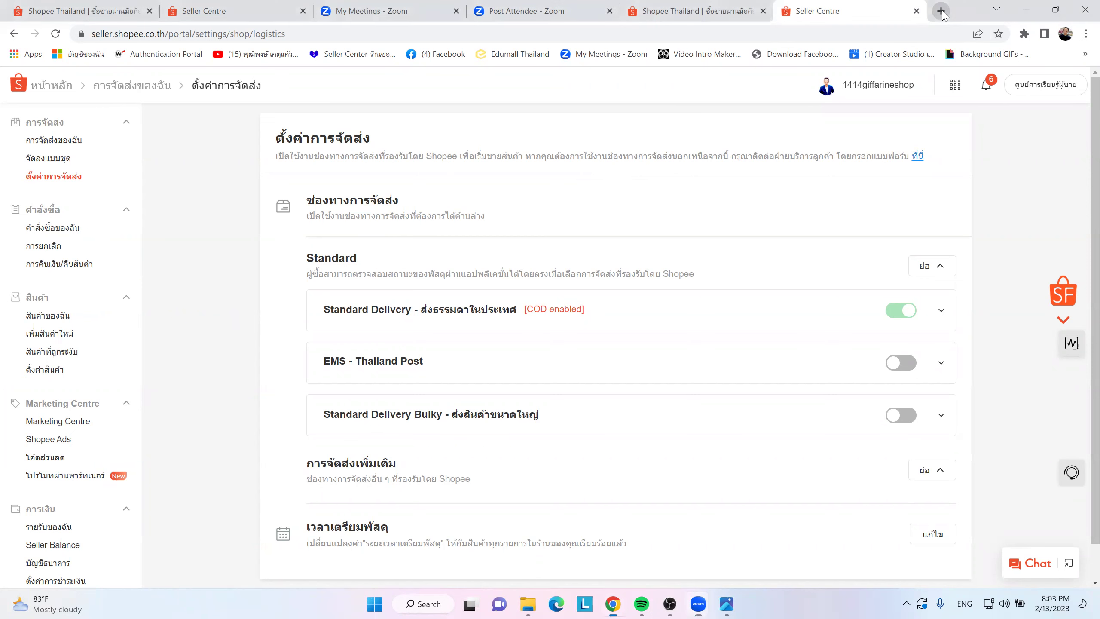
left_click(431, 274)
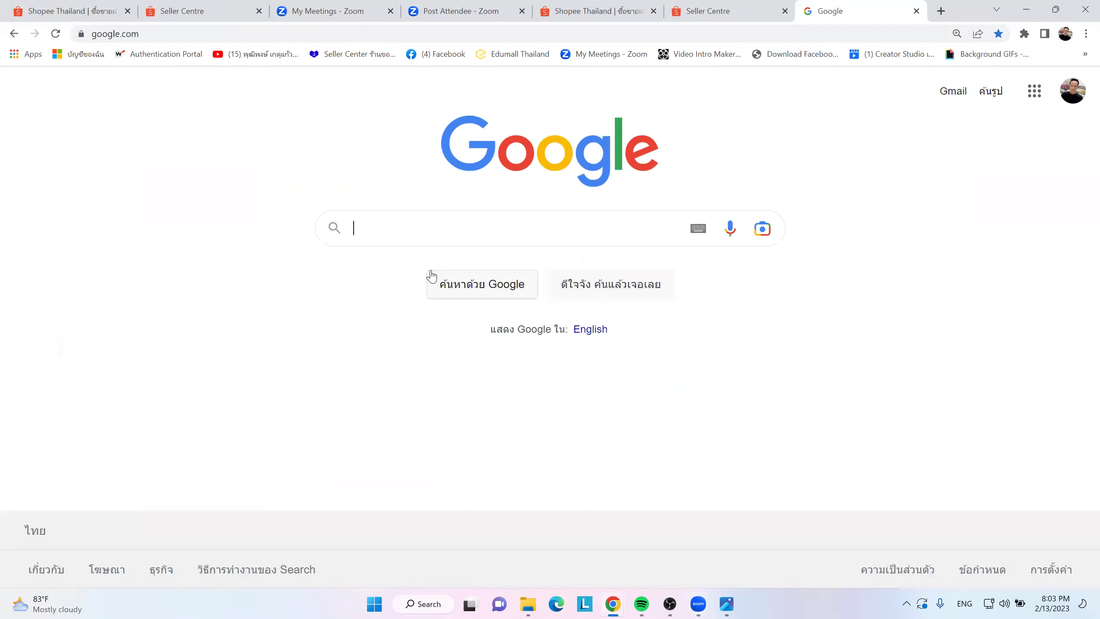
left_click(375, 233)
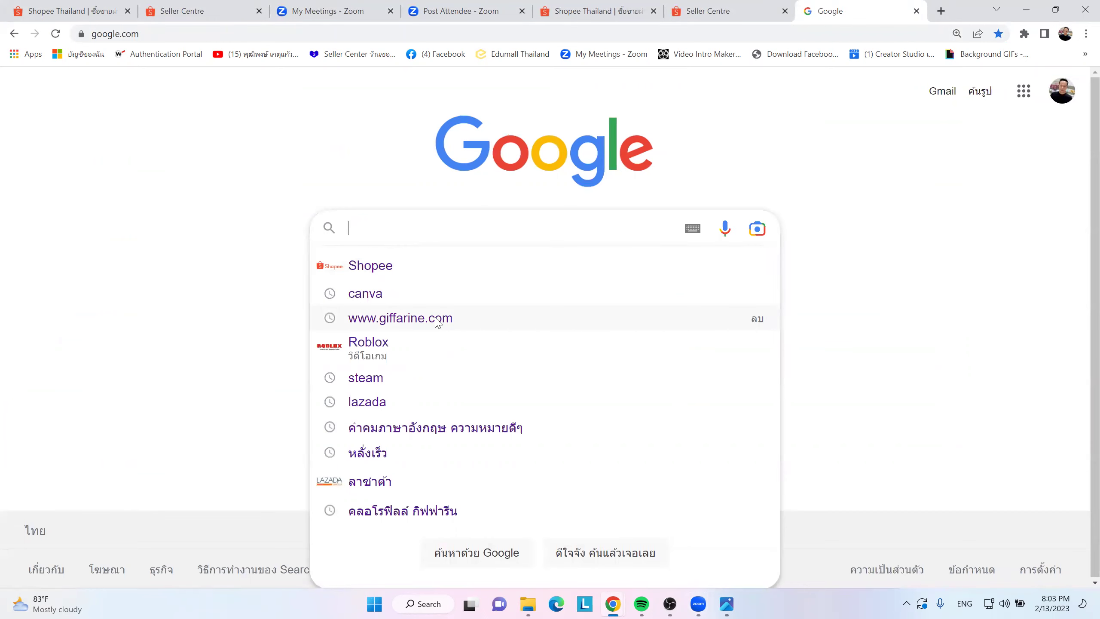
left_click(438, 318)
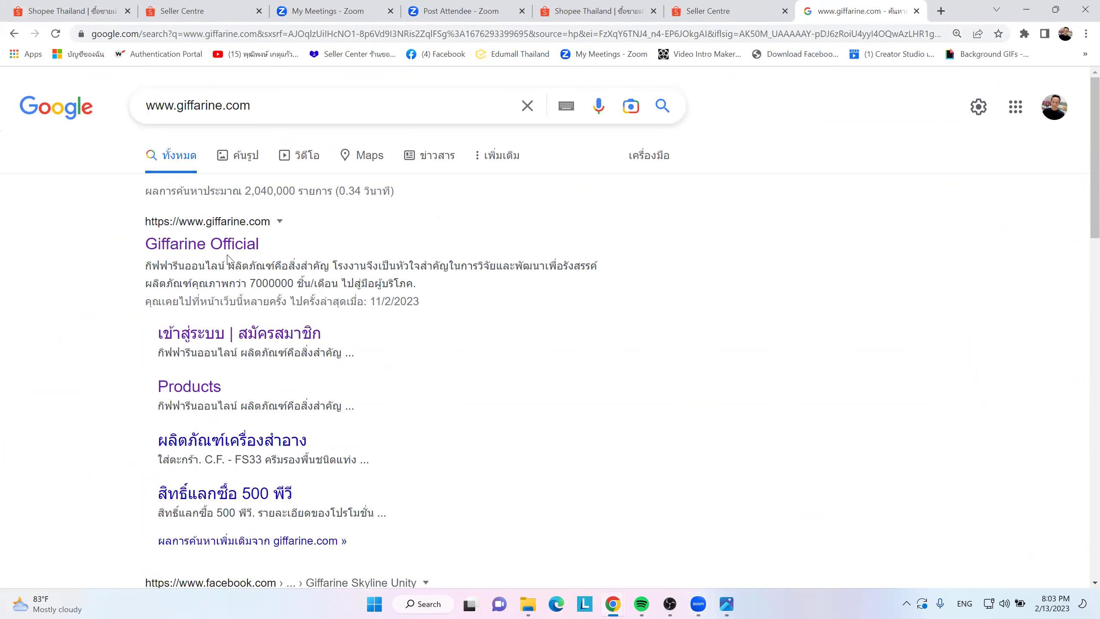
left_click(186, 246)
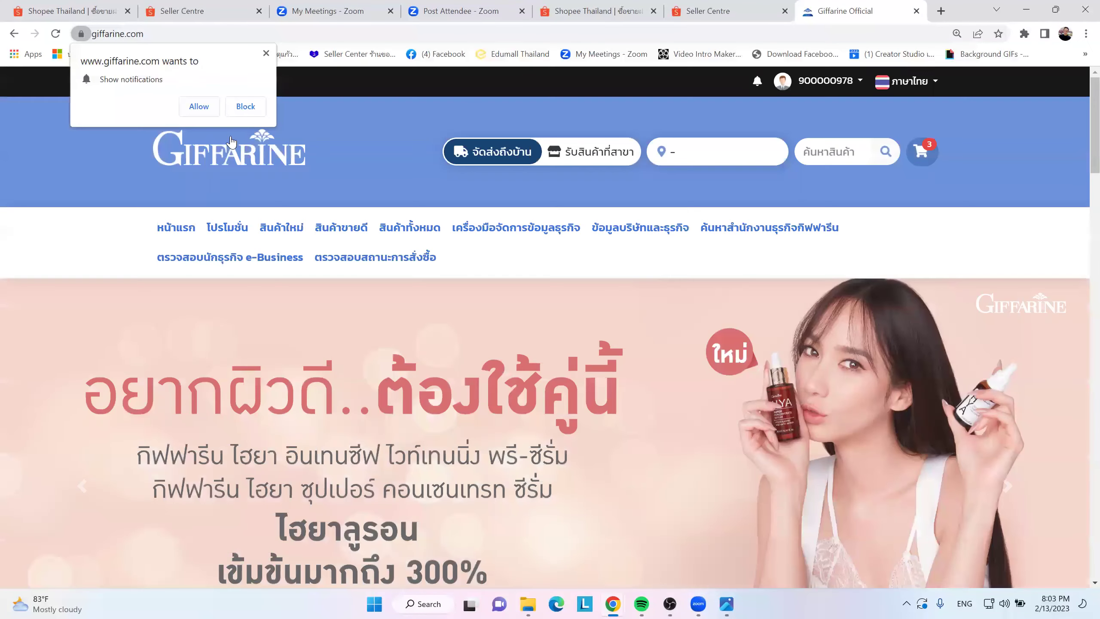
left_click(205, 109)
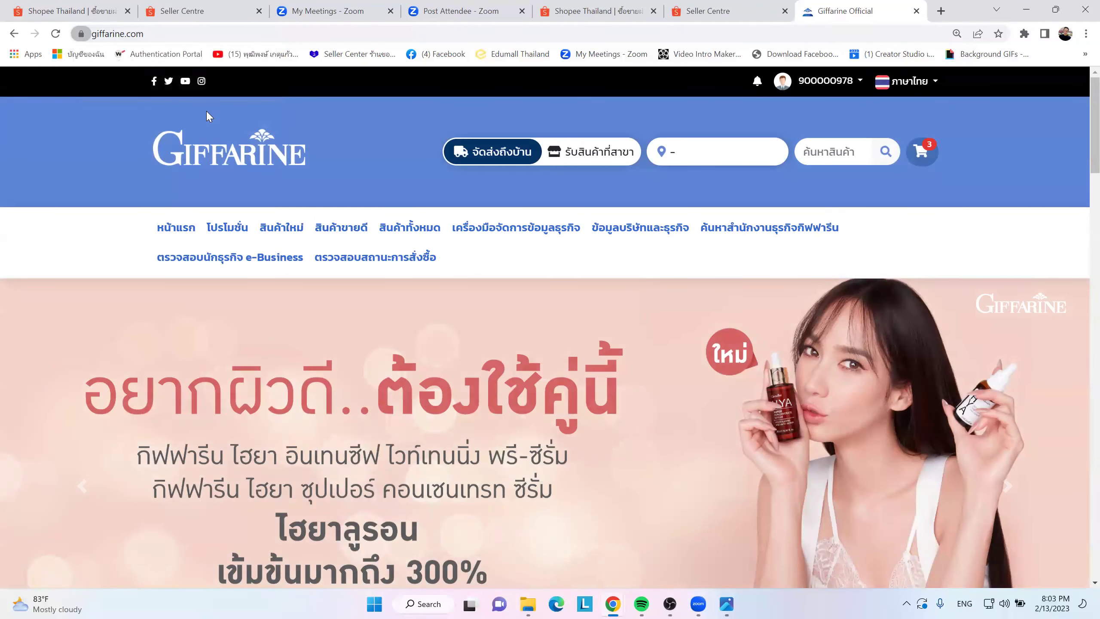
- Look over the promotional banner and product category section of the Giffarine homepage
scroll(674, 324, "down", 3)
scroll(674, 323, "up", 3)
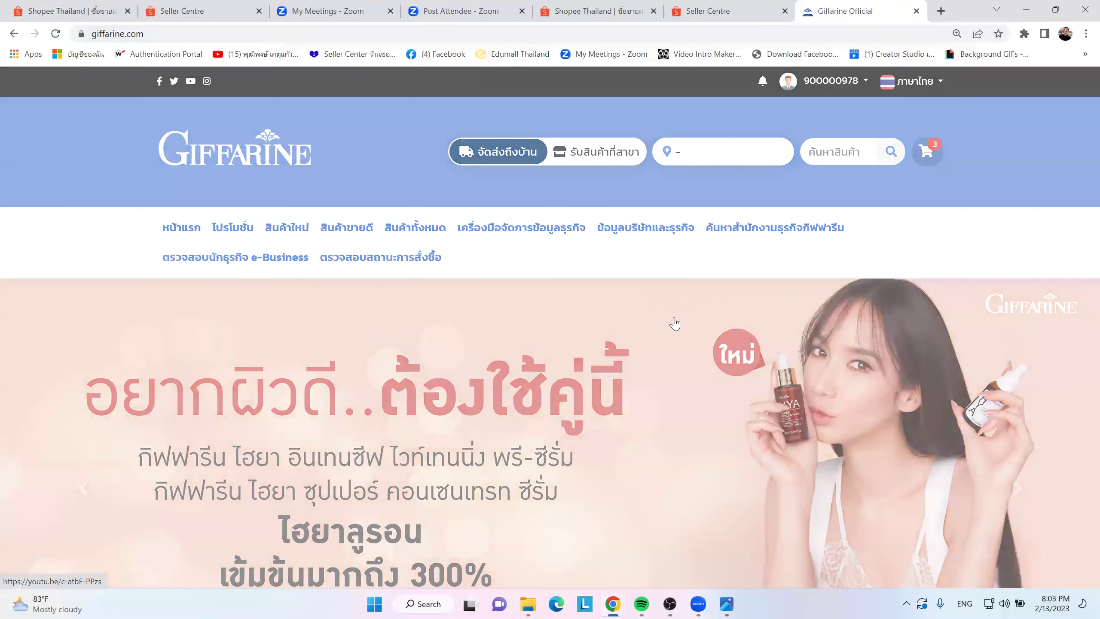
scroll(675, 324, "down", 5)
scroll(675, 324, "up", 5)
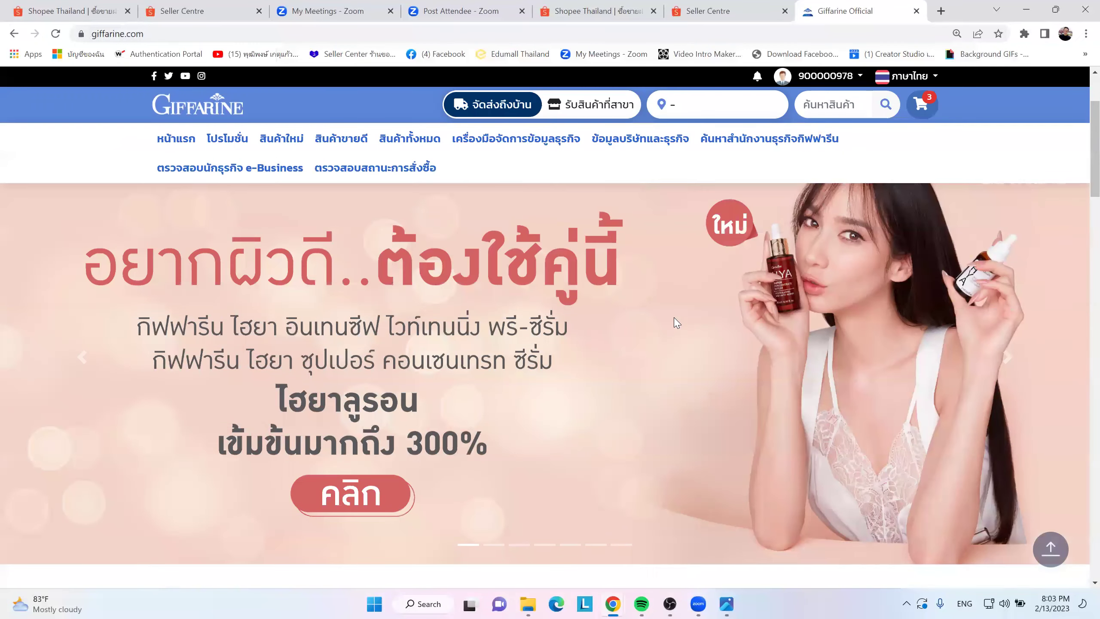
scroll(674, 324, "down", 5)
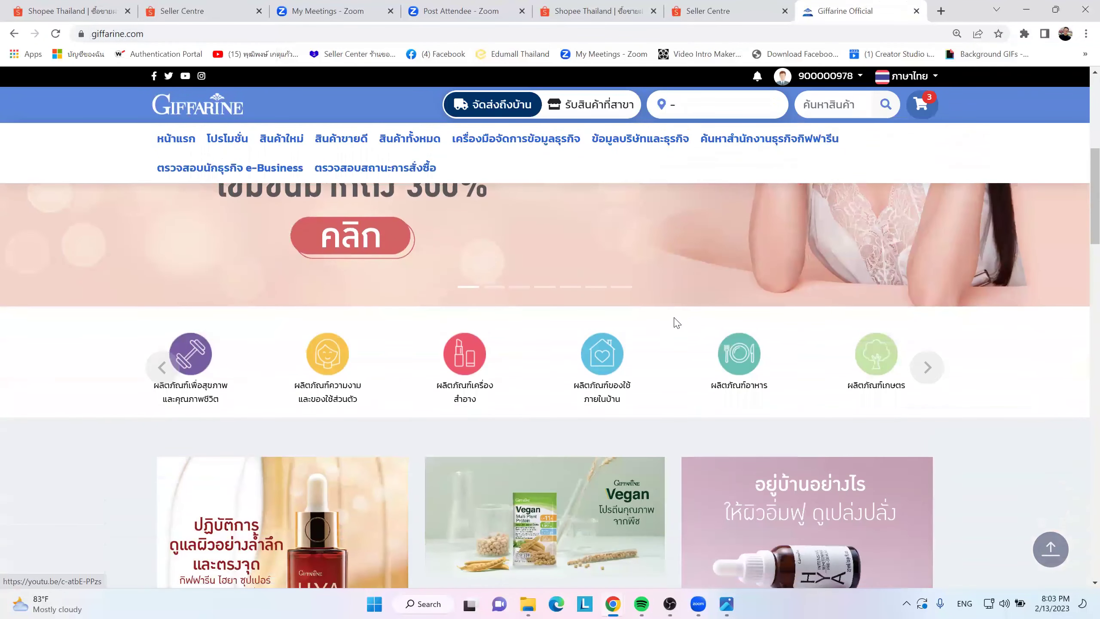
scroll(674, 324, "up", 5)
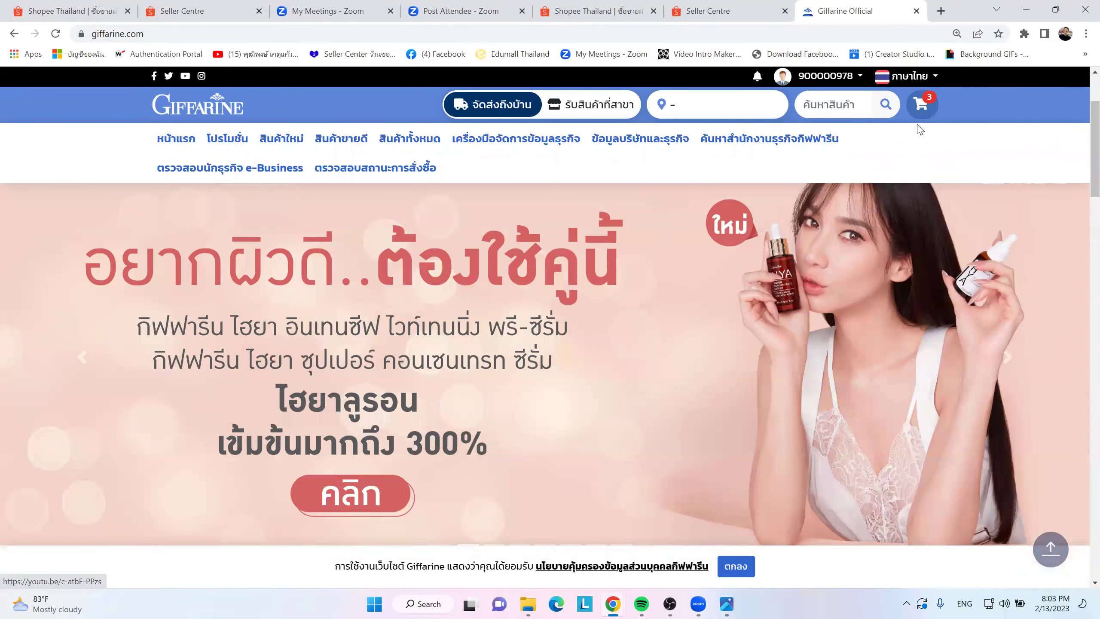
- Return to the Seller Centre shipping settings page and open the เพิ่มสินค้าใหม่ form
left_click(721, 14)
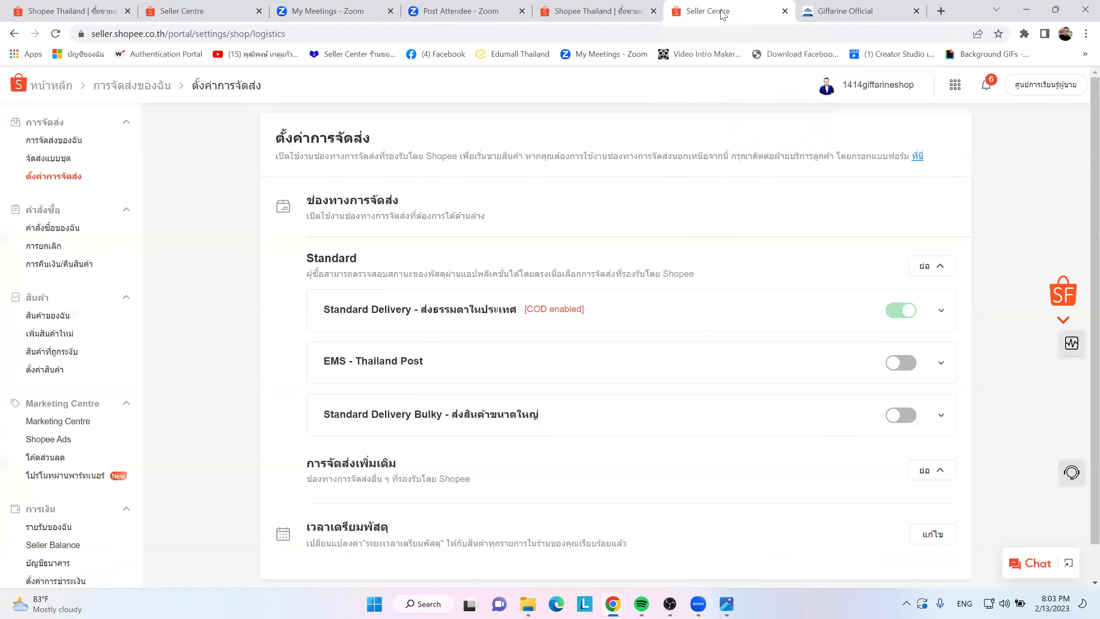
left_click(628, 14)
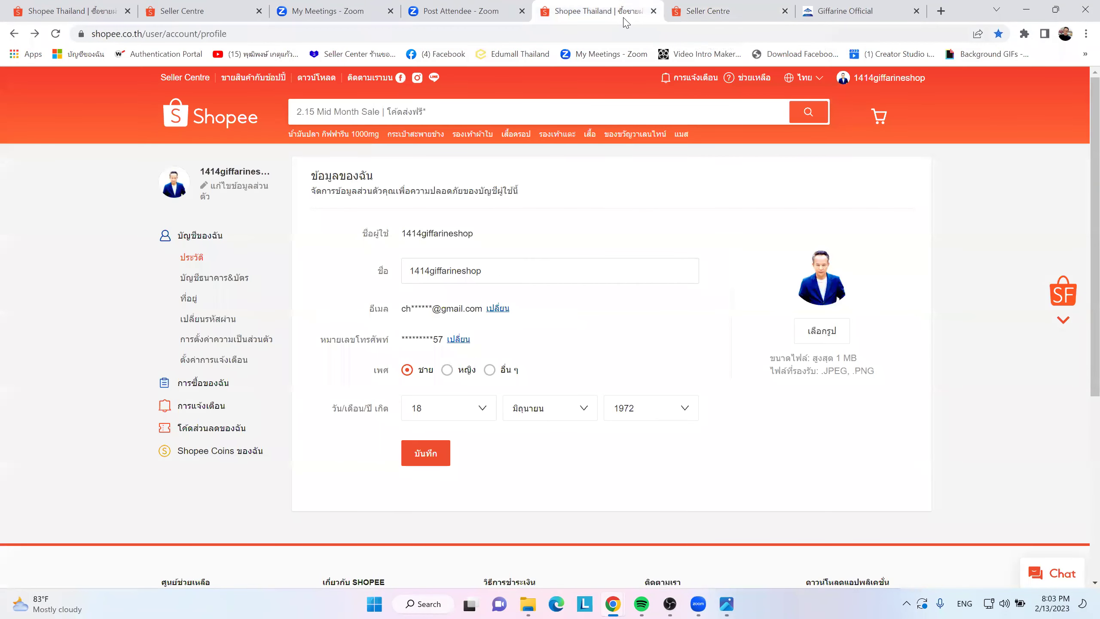
key("ctrl+Tab")
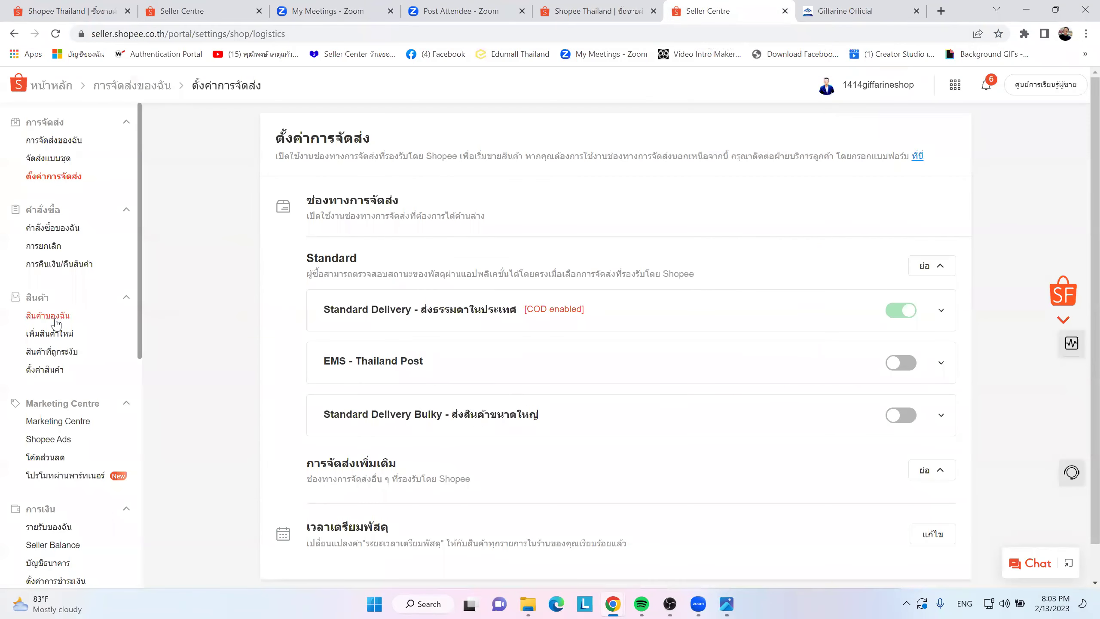
left_click(54, 337)
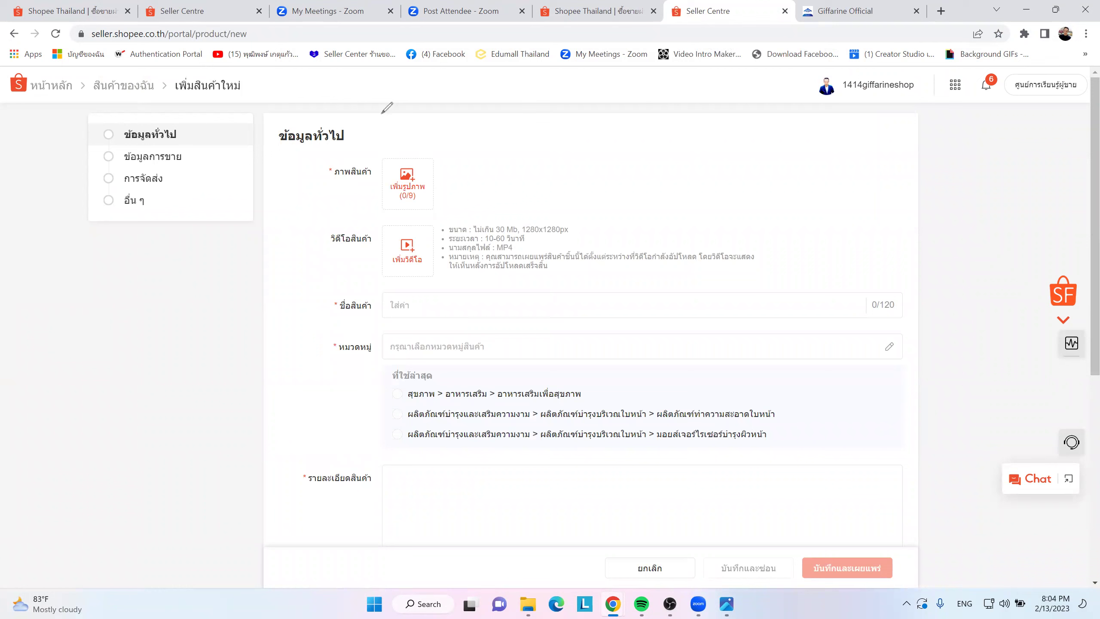
- Circle the required marks beside ภาพสินค้า, ชื่อสินค้า and หมวดหมู่ with freehand annotations, and erase the drawings
left_click_drag(323, 181, 332, 167)
mouse_move(347, 278)
left_mouse_down()
mouse_move(328, 288)
mouse_move(367, 304)
mouse_move(320, 351)
mouse_move(354, 340)
left_mouse_up()
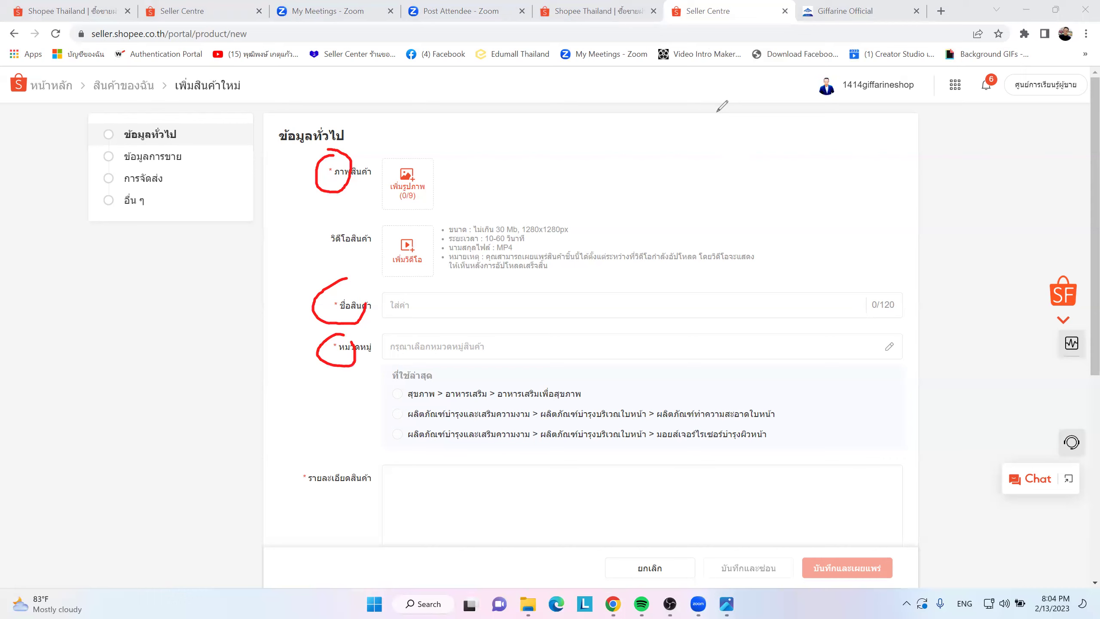
key("e")
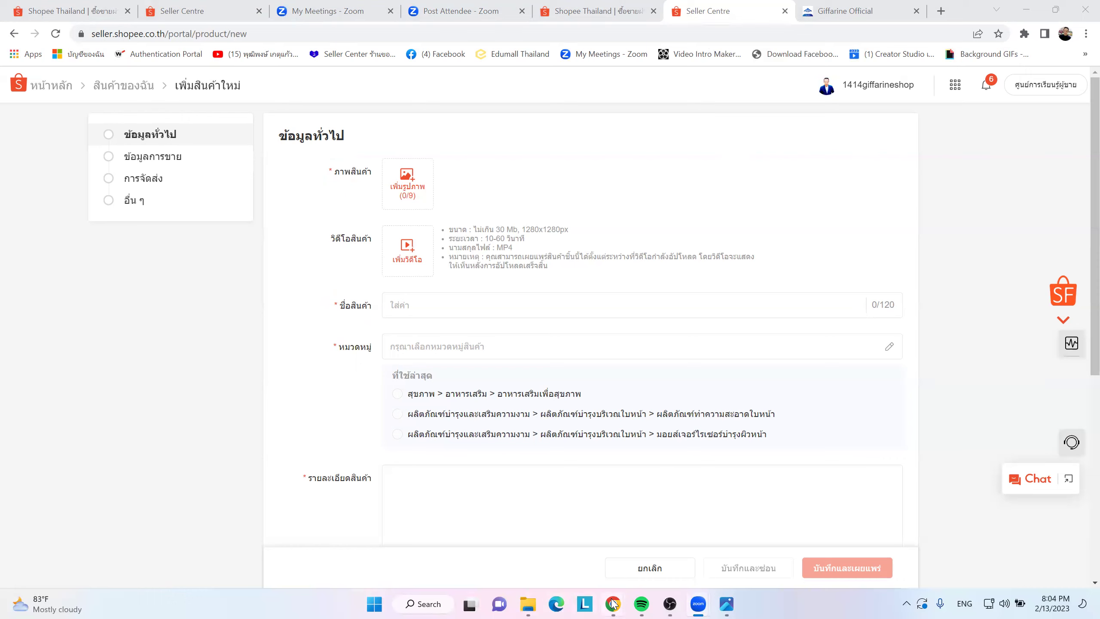
- Open the Canva website in a new tab through a Google search for canva
left_click(941, 11)
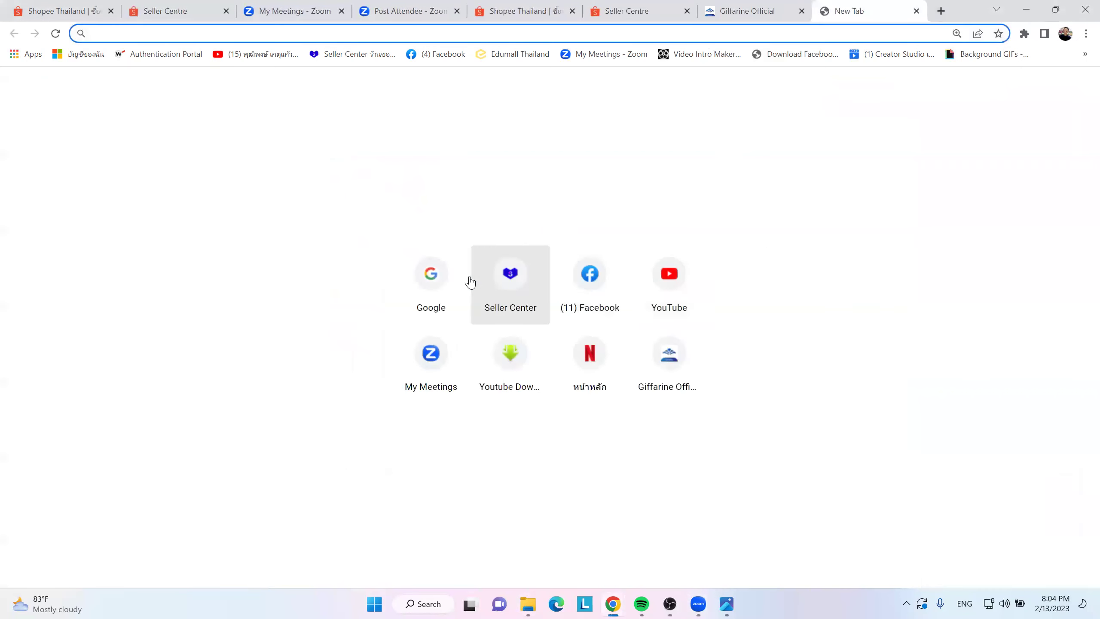
left_click(431, 276)
left_click(385, 233)
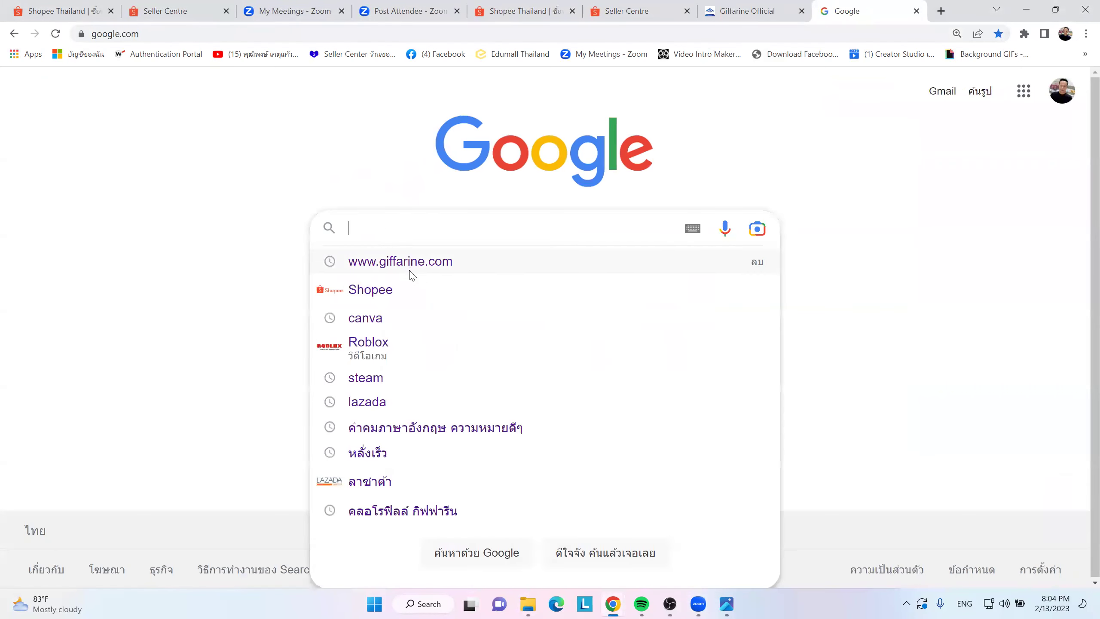
left_click(393, 326)
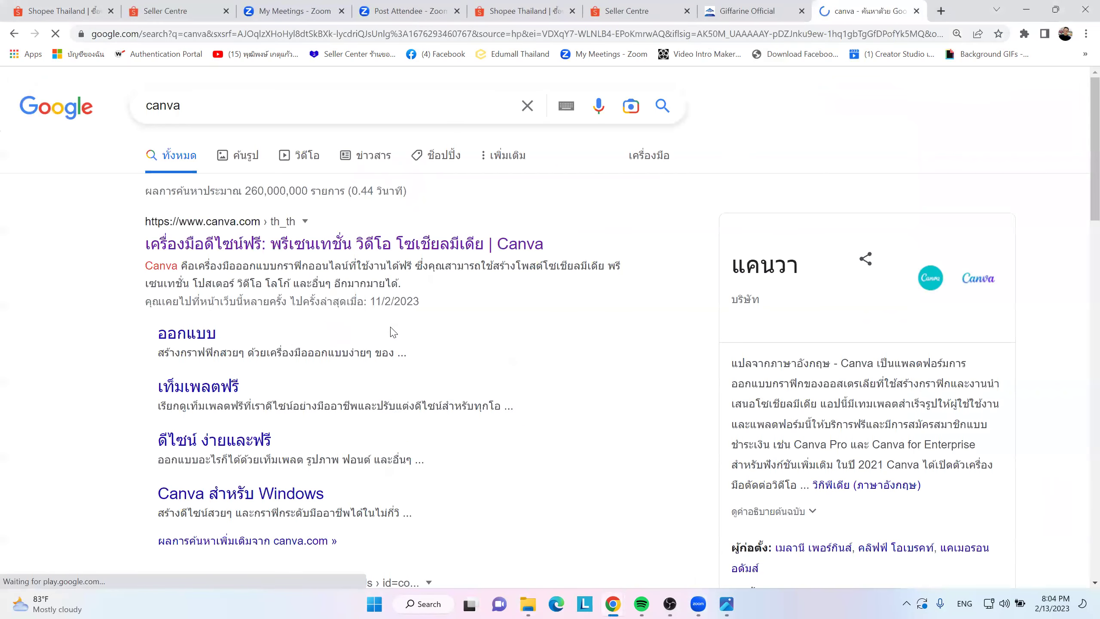
left_click(324, 246)
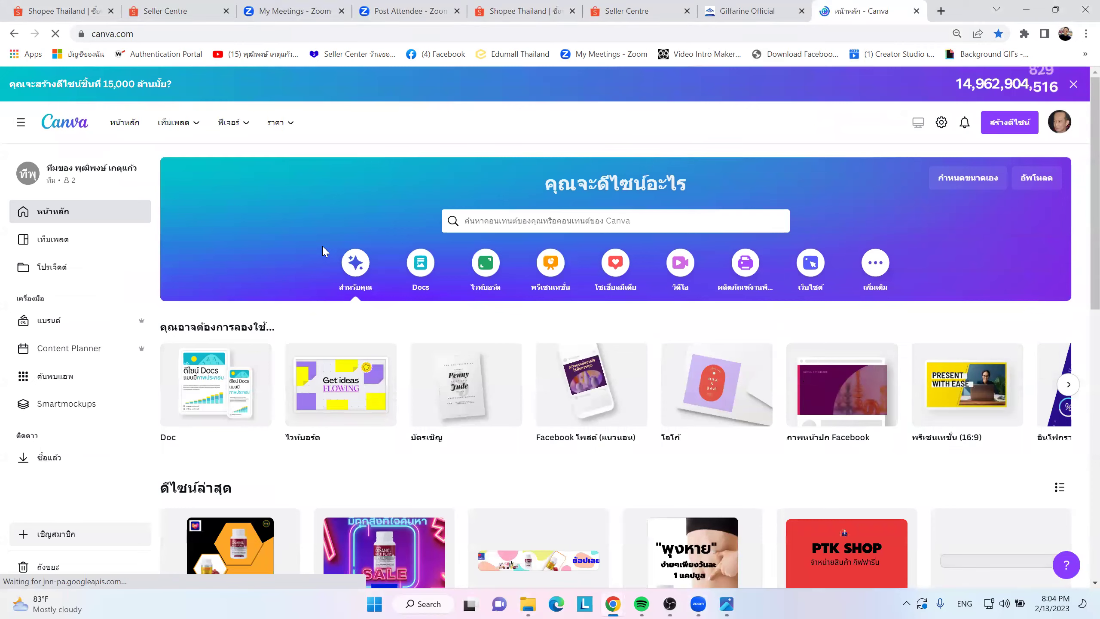
- Browse the recent designs on the Canva home page and open the 1080 x 1080 เลซิติน กิฟฟารีน design
scroll(613, 449, "down", 4)
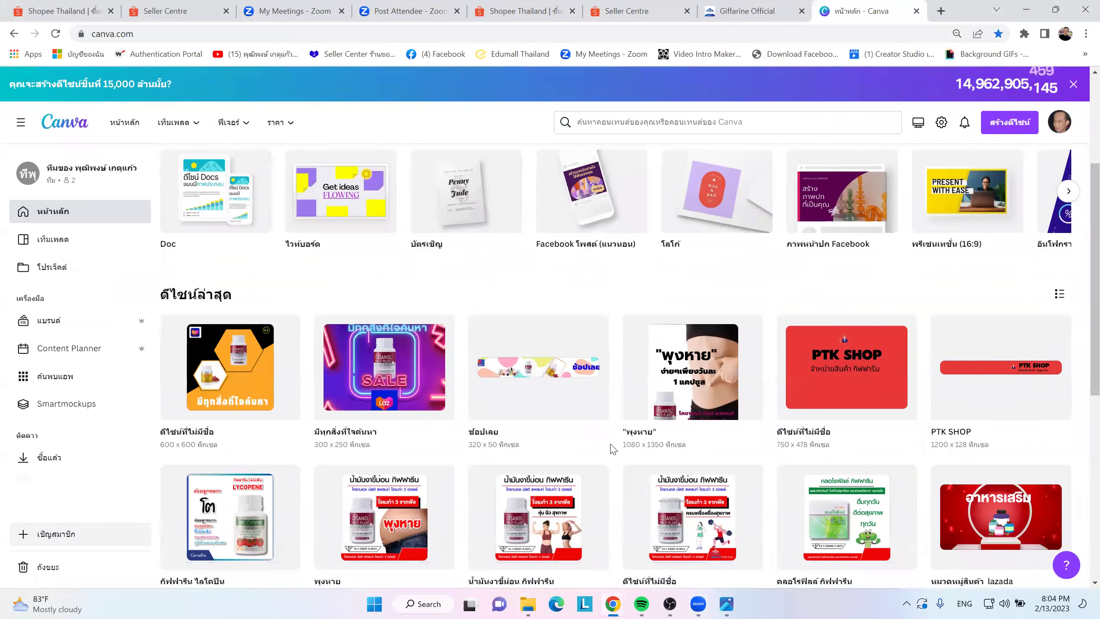
scroll(613, 449, "down", 3)
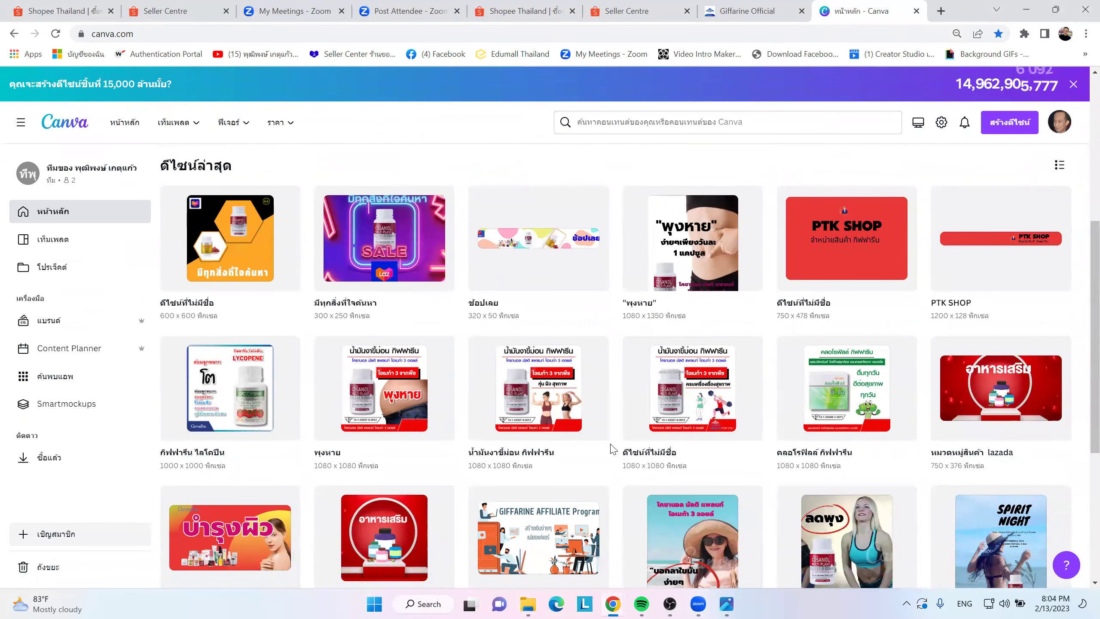
scroll(613, 449, "down", 4)
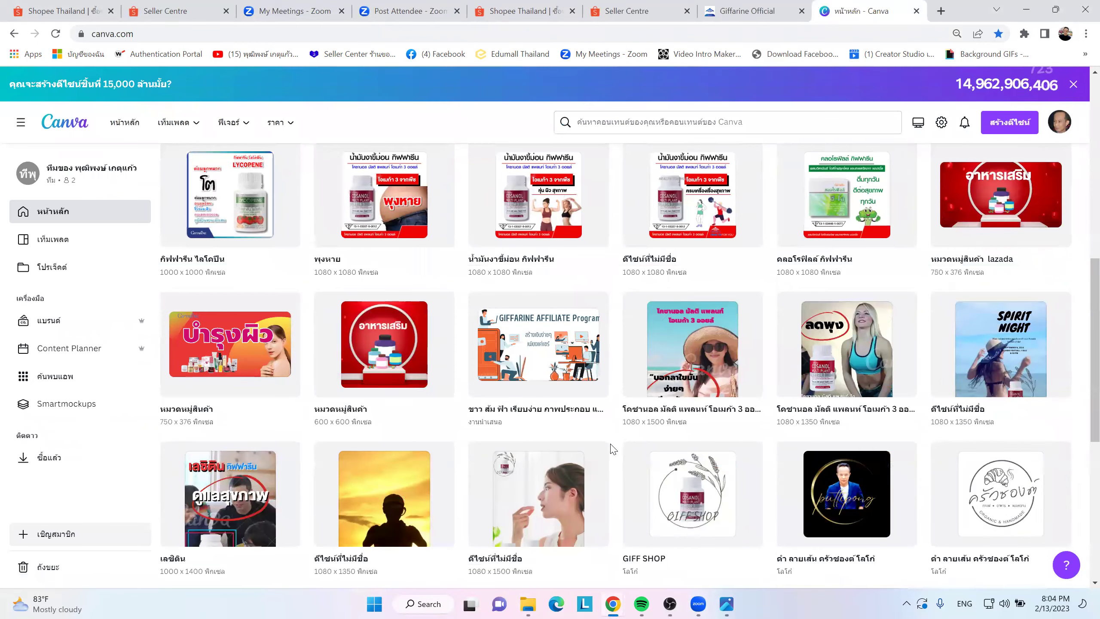
scroll(613, 449, "down", 2)
scroll(613, 449, "up", 5)
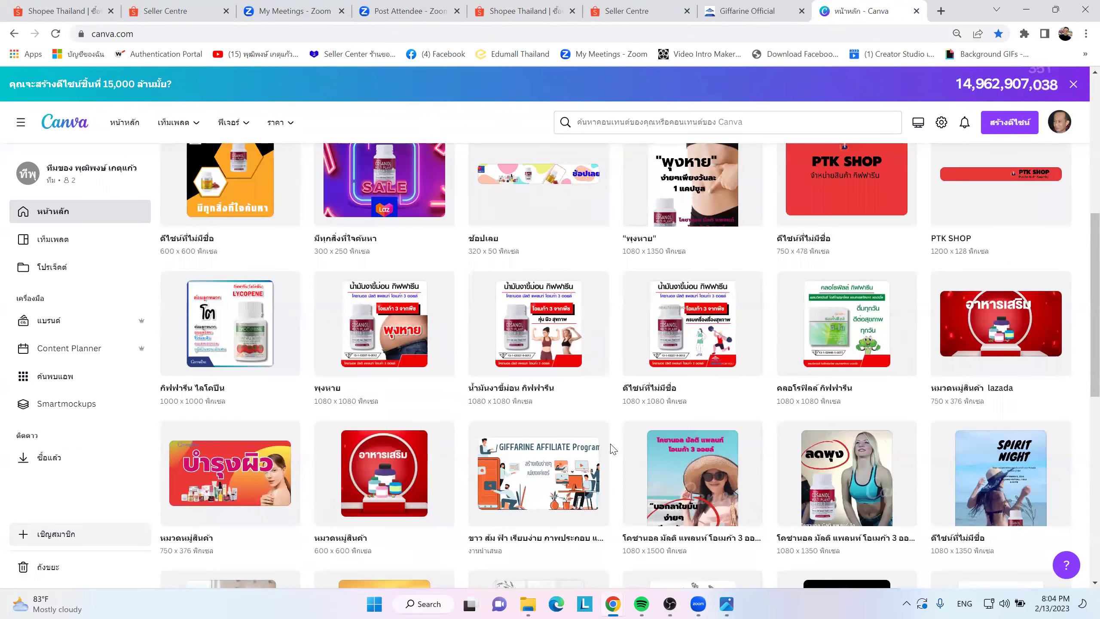
scroll(613, 449, "up", 3)
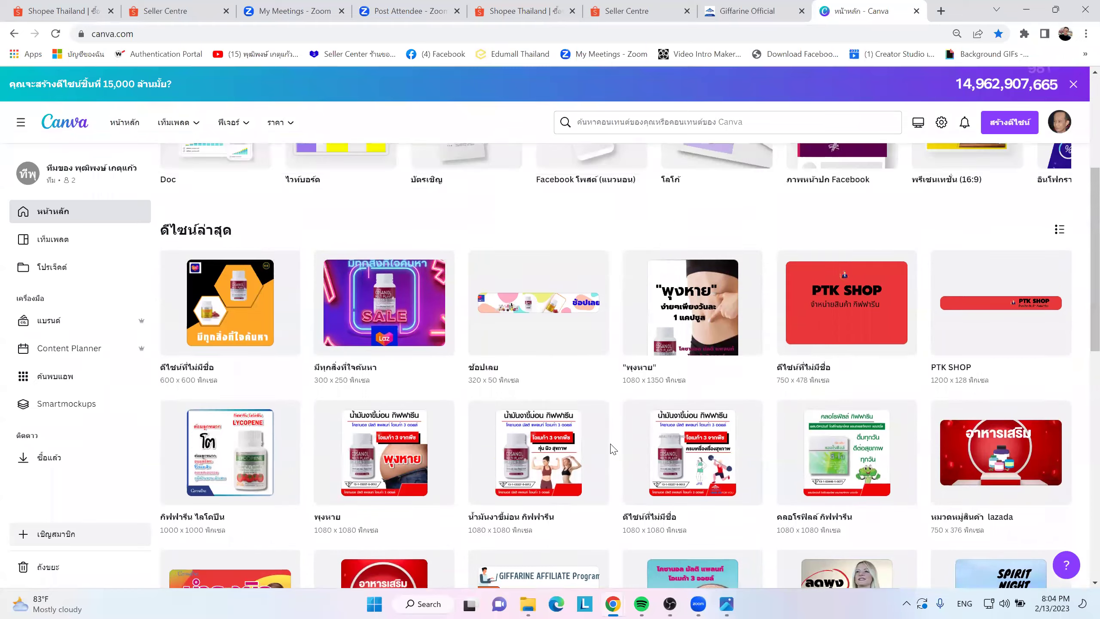
scroll(613, 449, "down", 9)
scroll(613, 449, "down", 4)
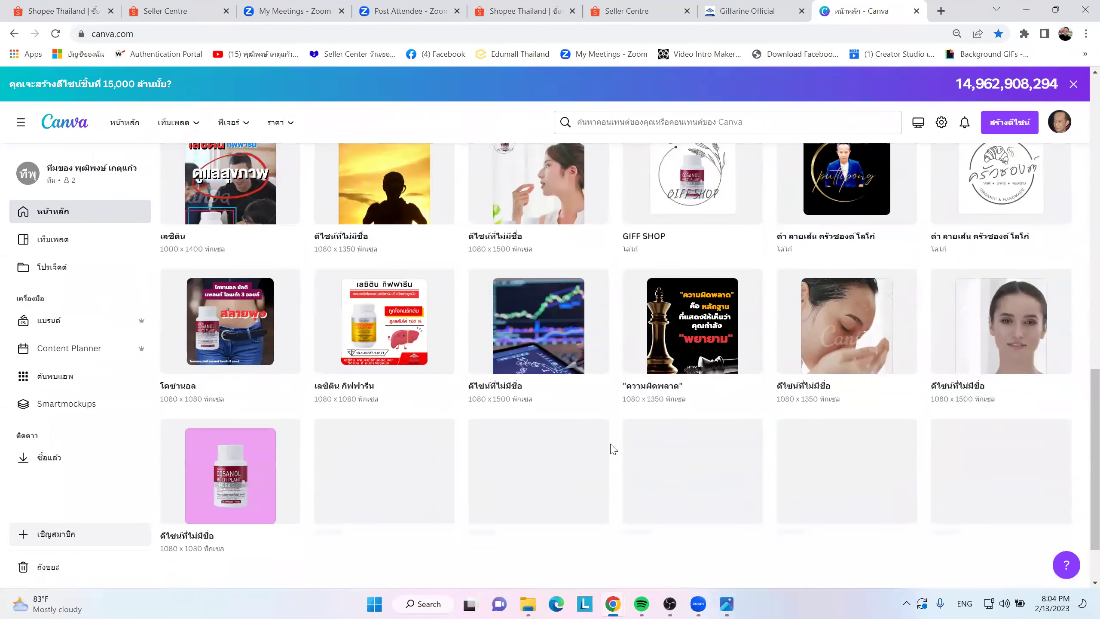
left_click(366, 340)
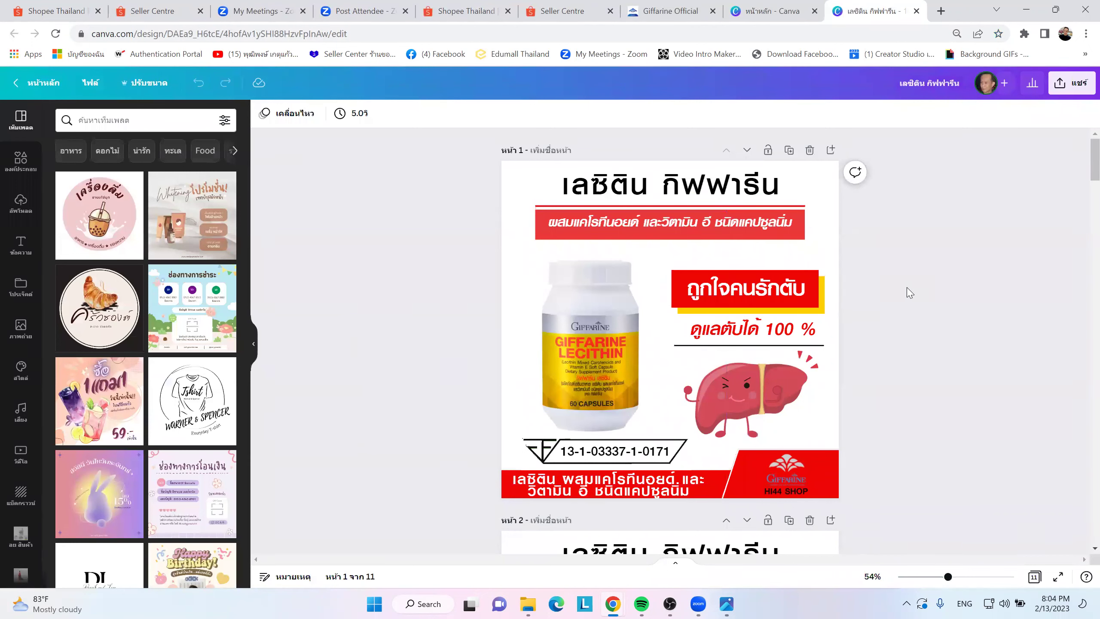
- Review pages 1 to 3 of the เลซิติน กิฟฟารีน design, from the product images to the benefits list
scroll(910, 293, "down", 5)
scroll(910, 293, "up", 4)
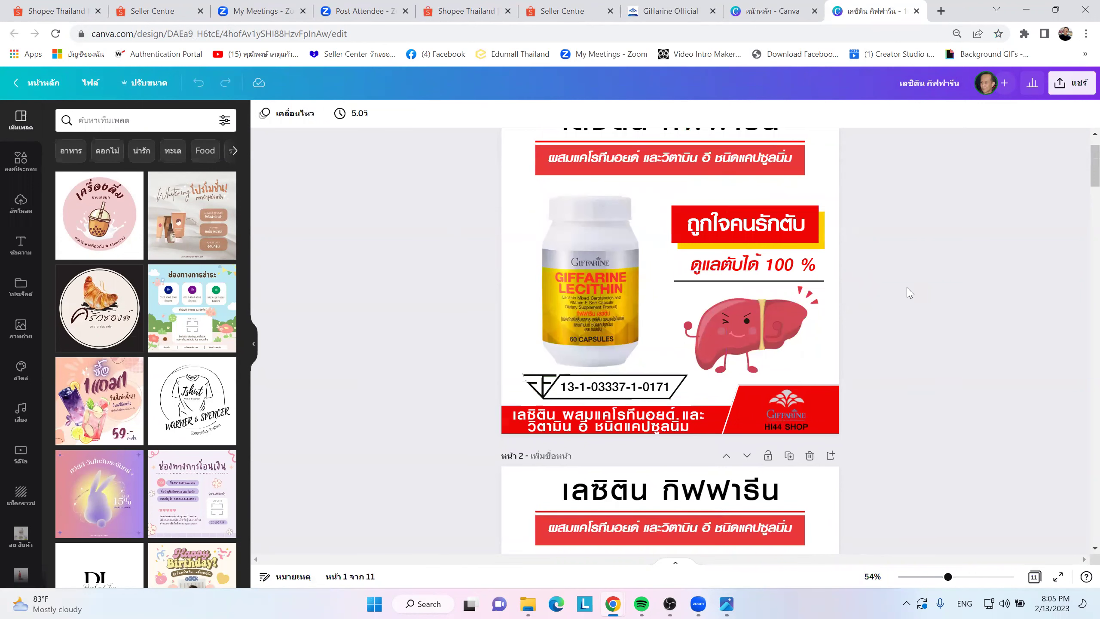
scroll(910, 293, "down", 6)
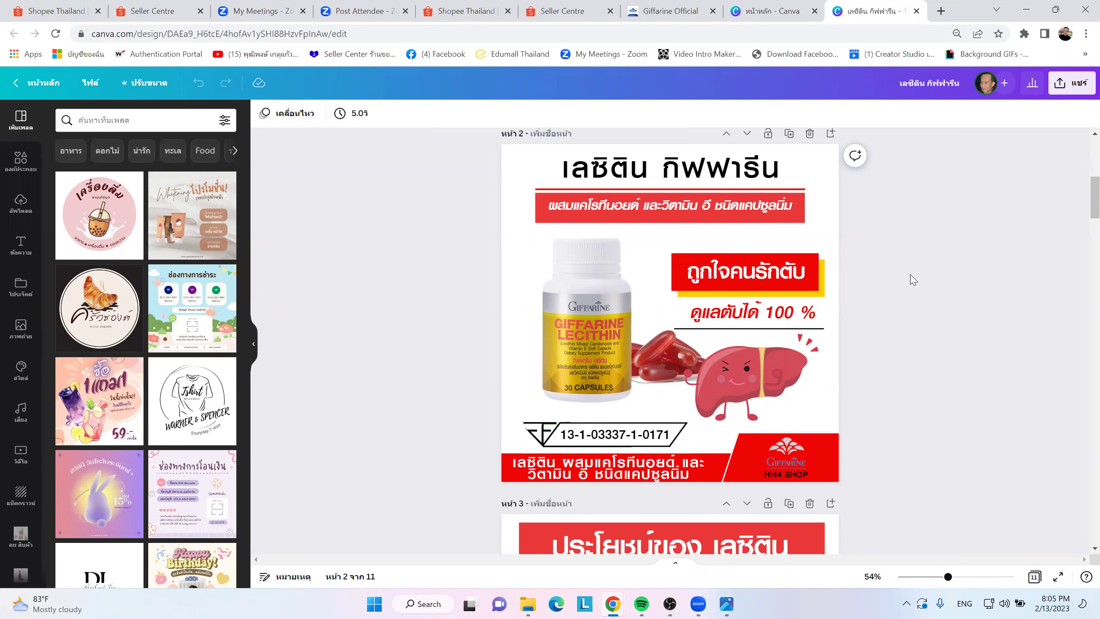
scroll(913, 279, "down", 3)
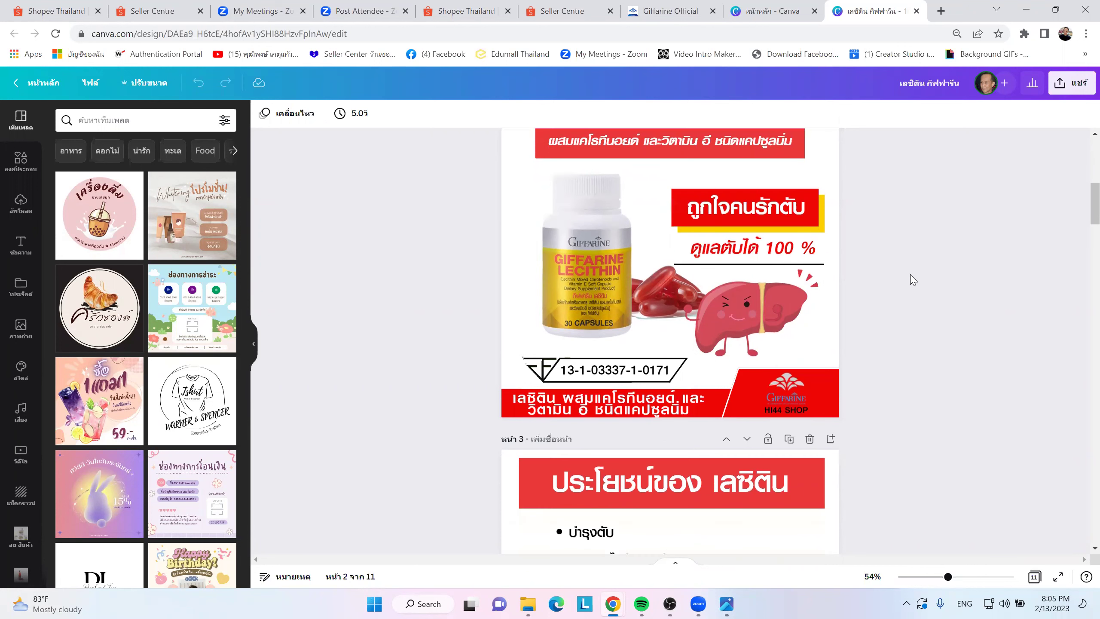
scroll(913, 279, "down", 5)
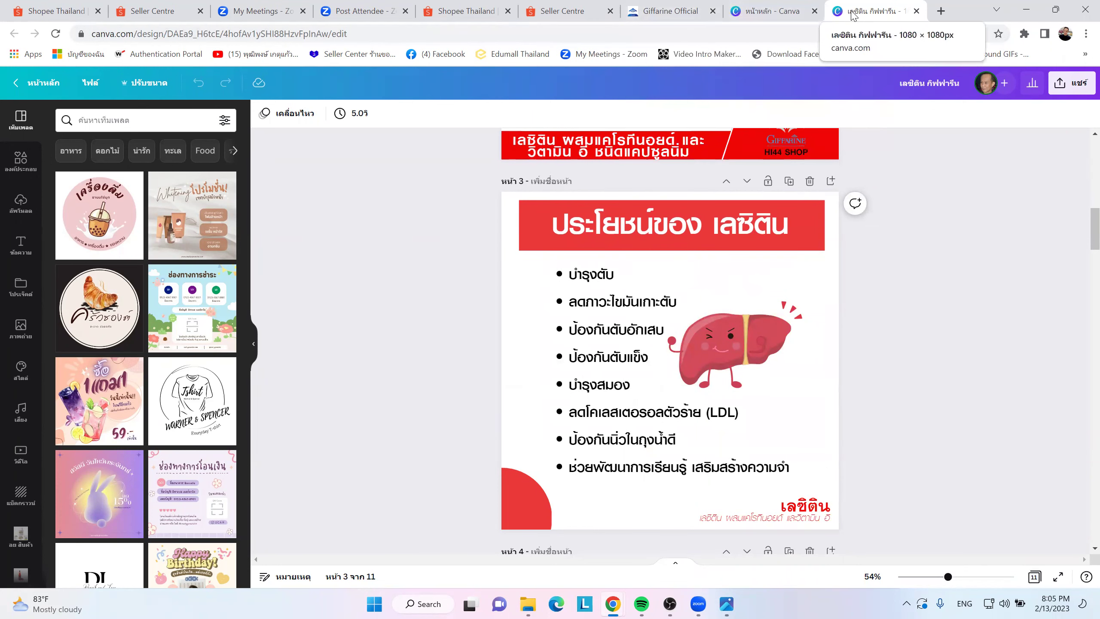
- Search the Giffarine website for เลซิติน and open the เลซิติน (60 แคปซูล) product page
left_click(663, 17)
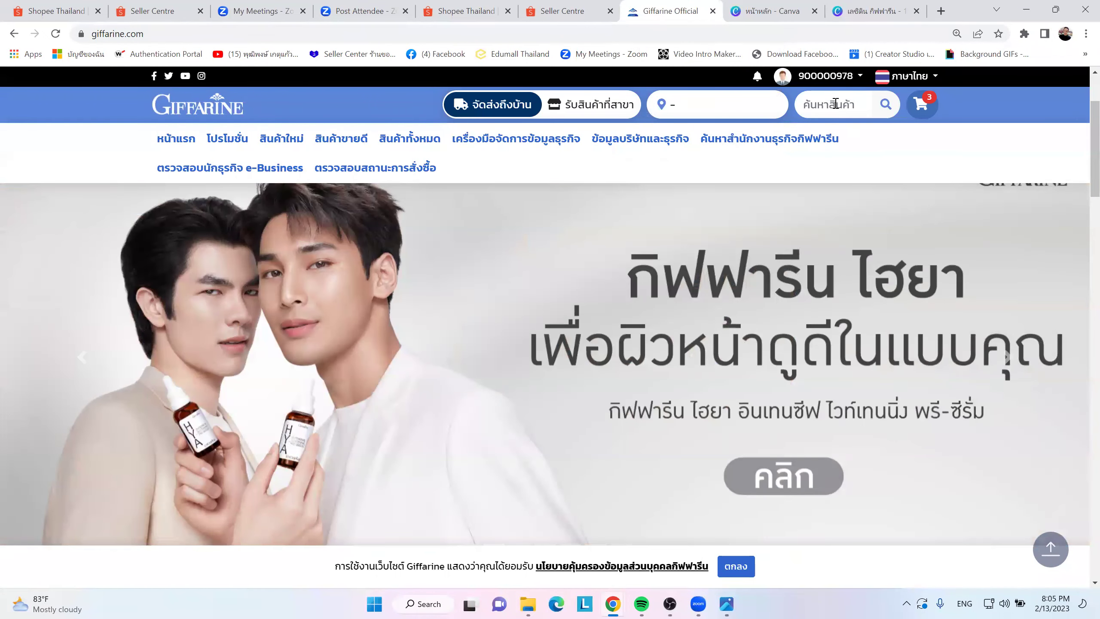
left_click(835, 104)
type("g")
key("BackSpace")
key("grave")
type("เลชิ")
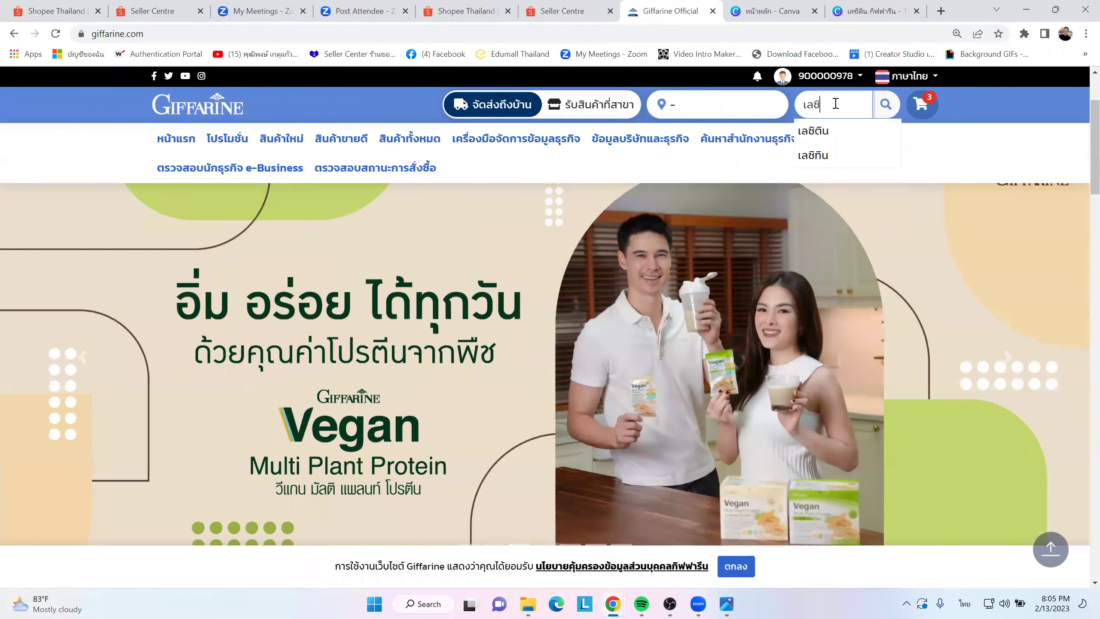
left_click(820, 136)
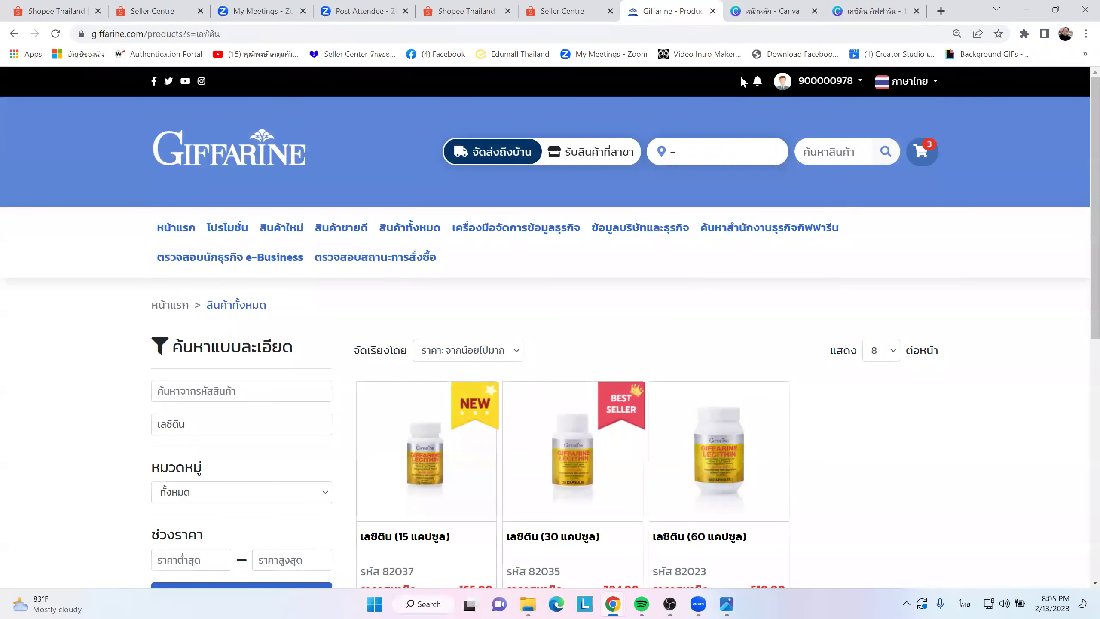
scroll(724, 360, "down", 2)
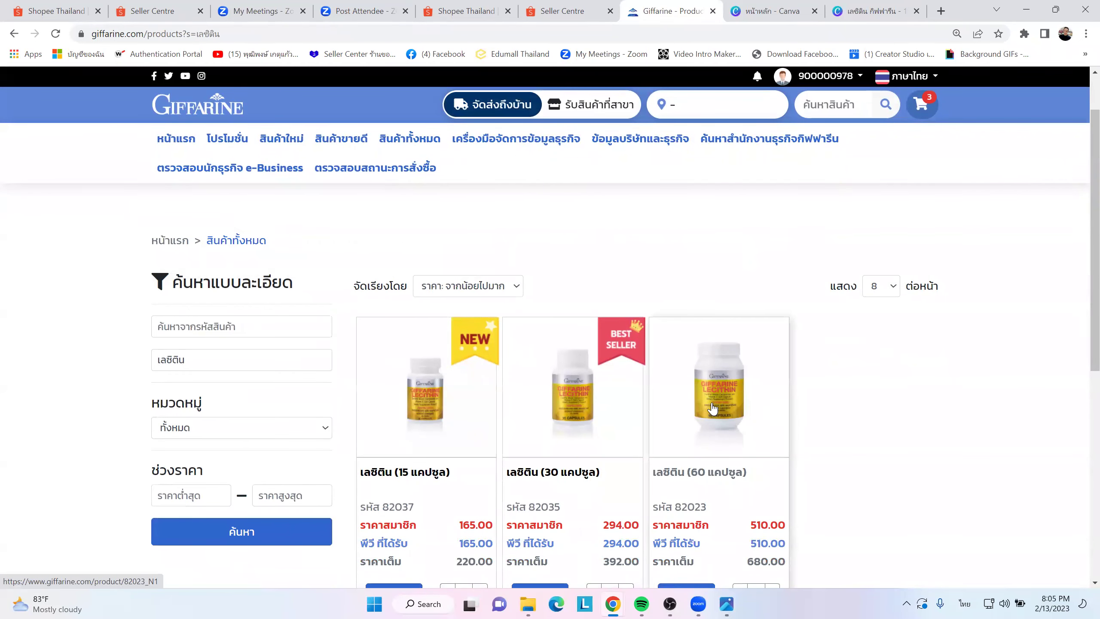
left_click(717, 383)
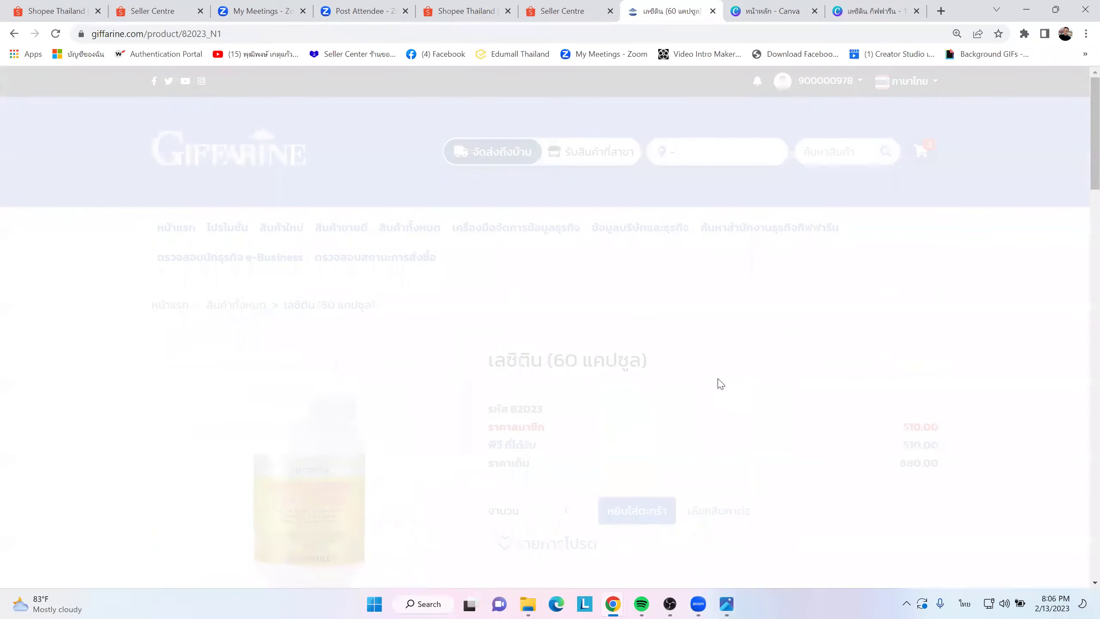
- Preview the เลซิติน (60 แคปซูล) product pictures and save the one showing only the bottle as a JPEG in Downloads
scroll(696, 339, "down", 3)
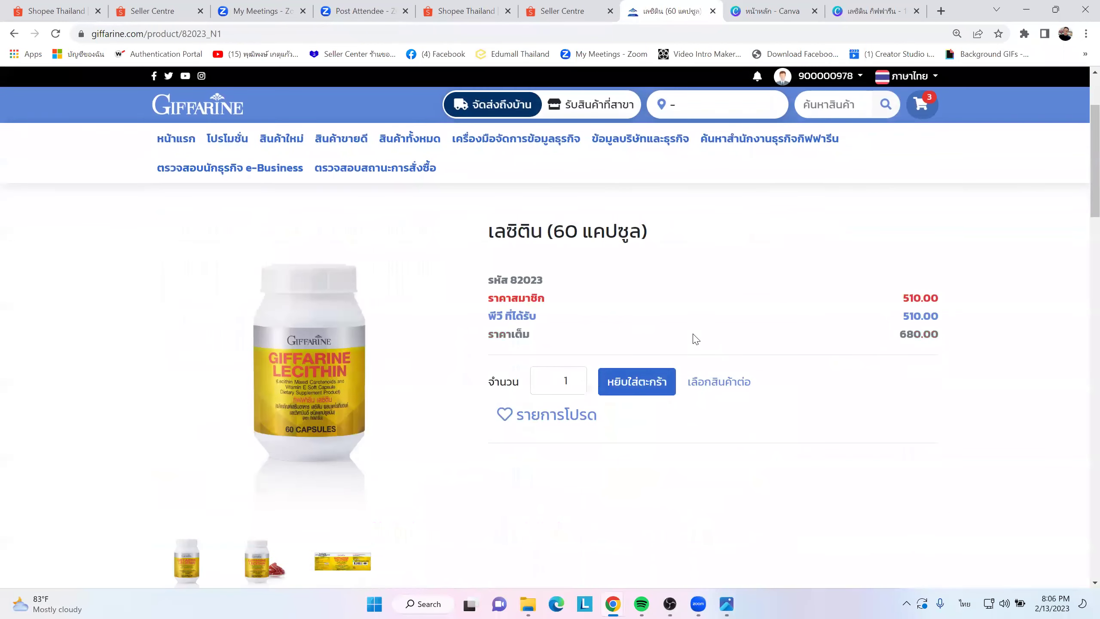
scroll(696, 339, "down", 2)
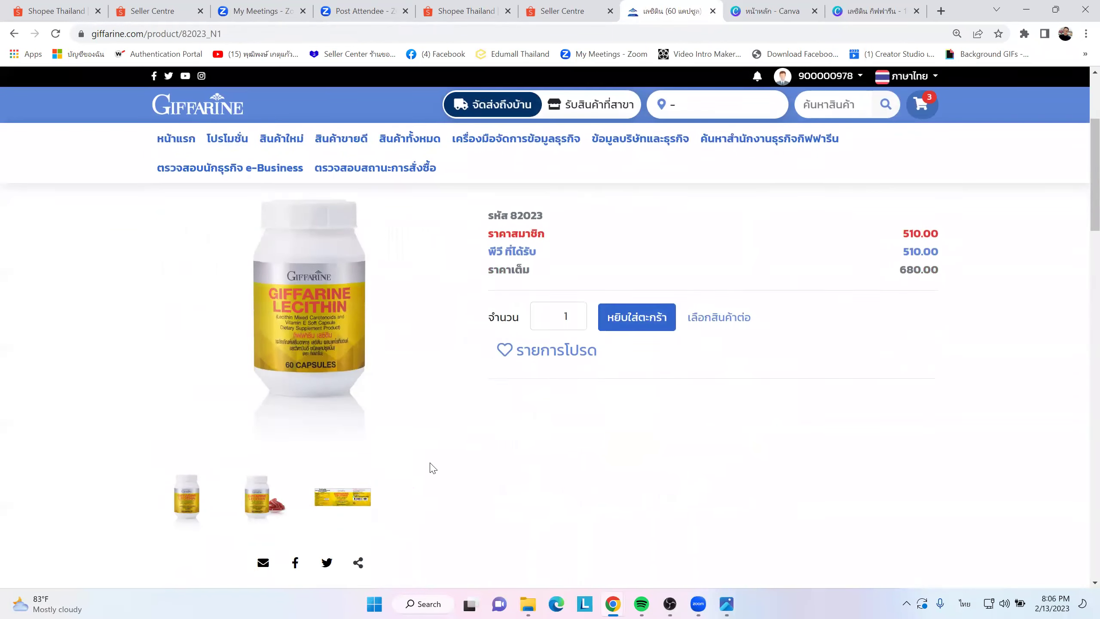
left_click(343, 503)
left_click(272, 496)
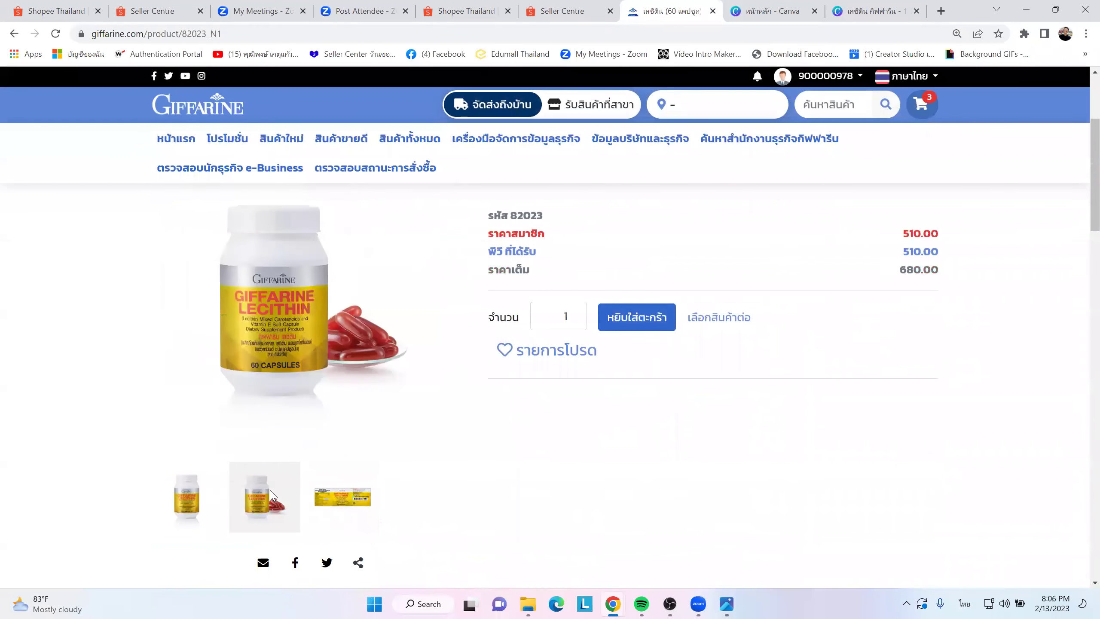
left_click(216, 484)
scroll(256, 453, "up", 2)
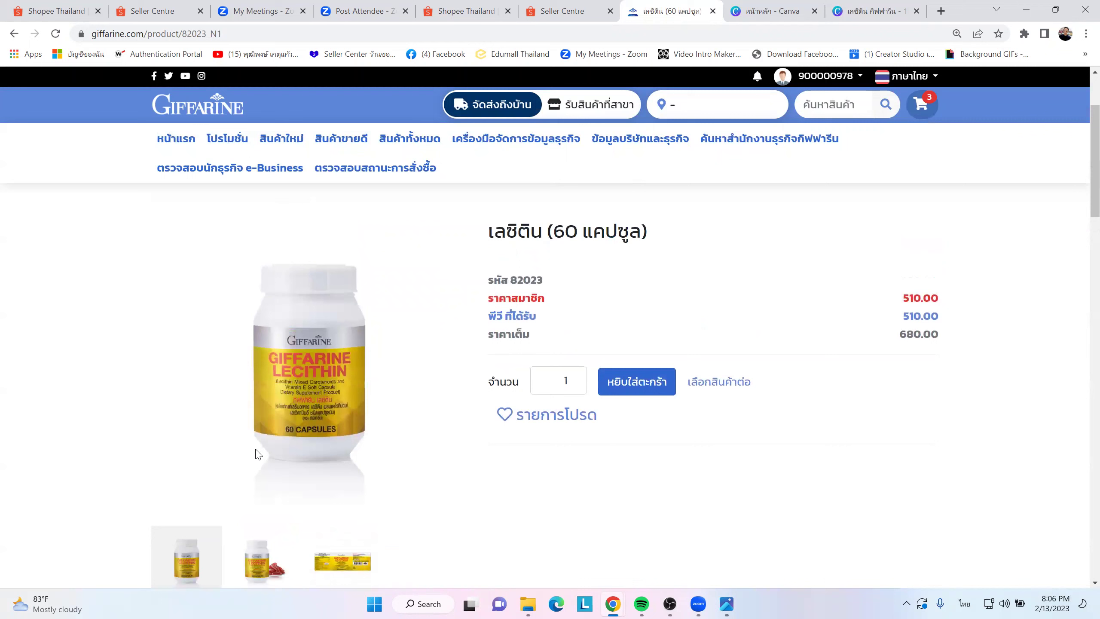
right_click(292, 326)
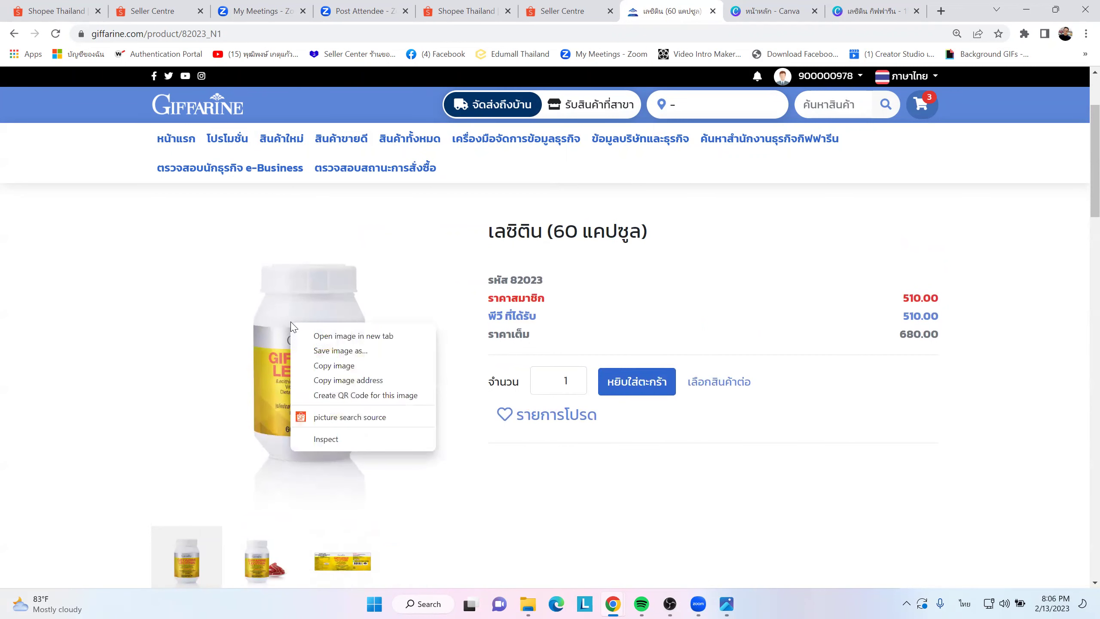
left_click(339, 351)
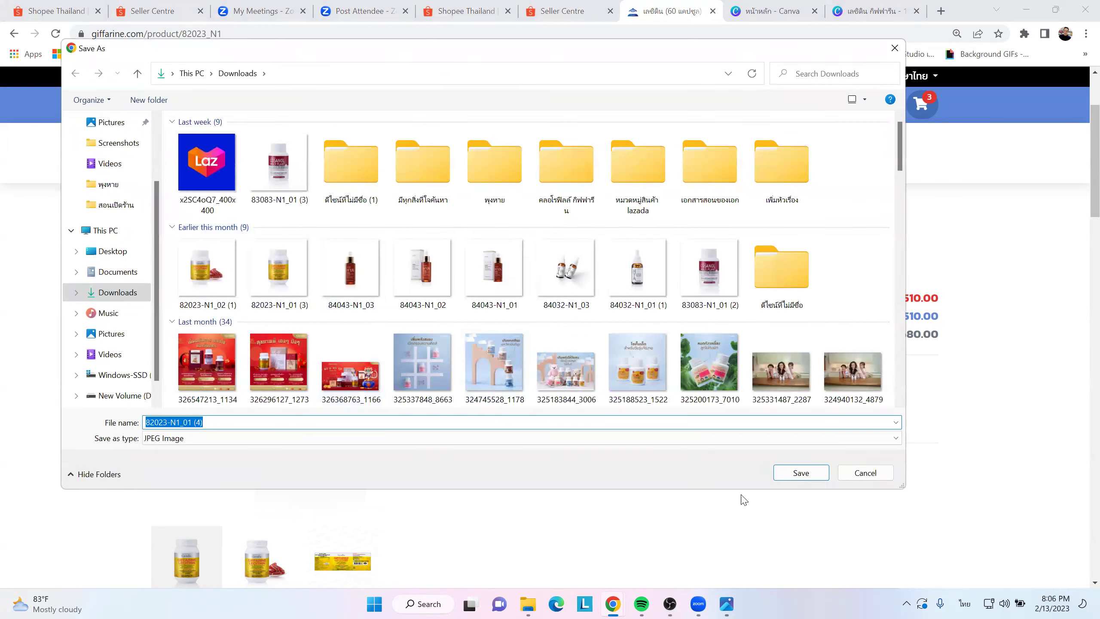
left_click(801, 472)
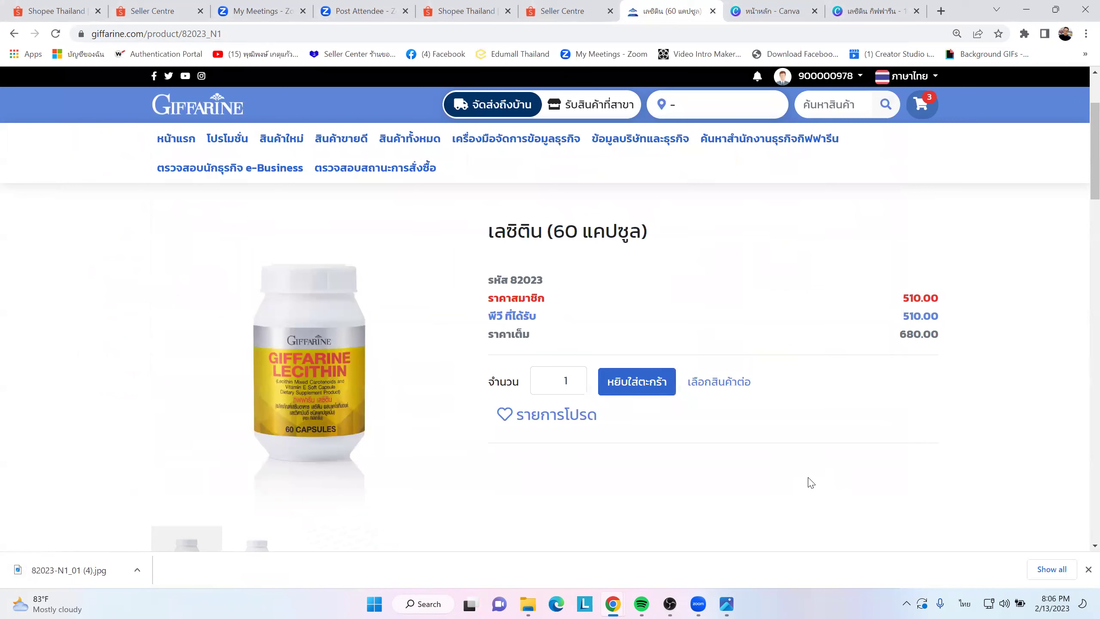
- Return to the new product form in Shopee Seller Centre and upload 82023-N1_01 (4) from Downloads as the cover image under ภาพสินค้า
left_click(569, 17)
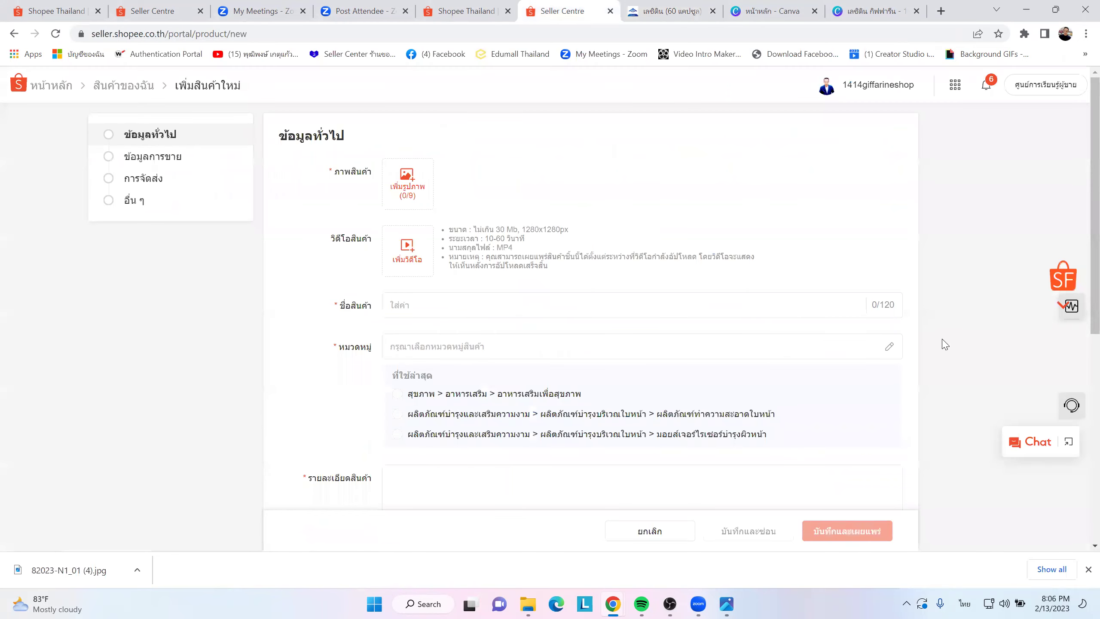
left_click(405, 185)
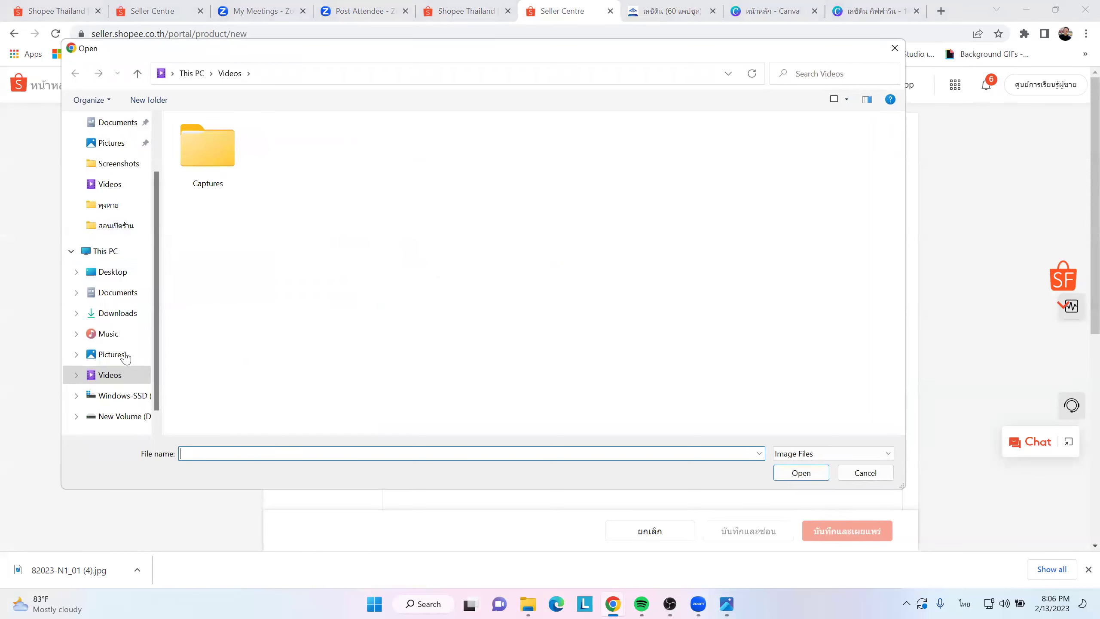
left_click(128, 316)
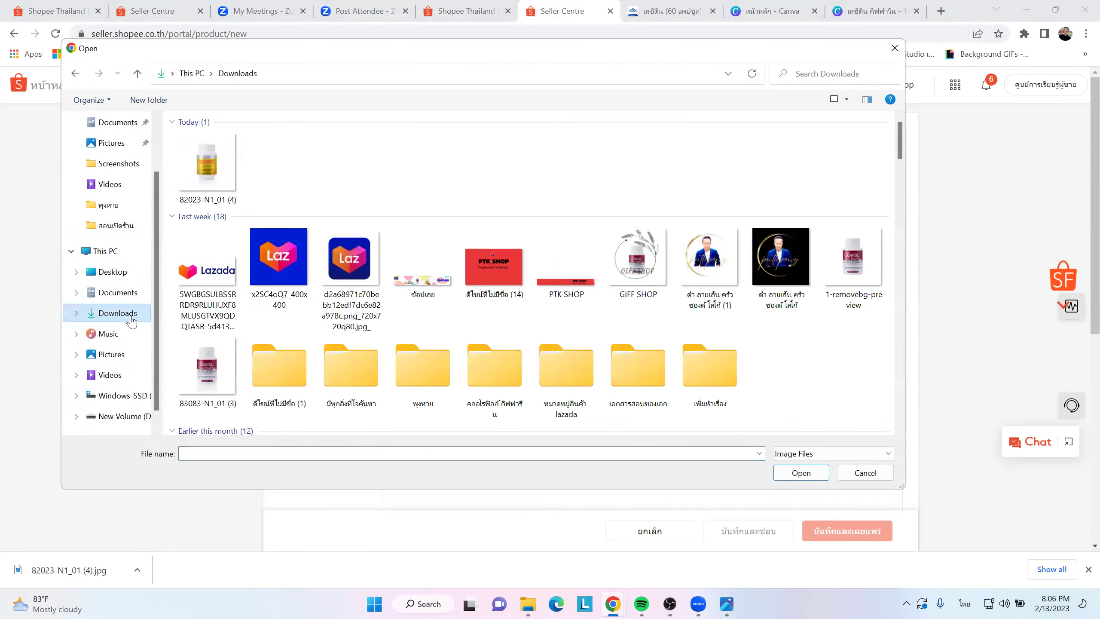
double_click(208, 160)
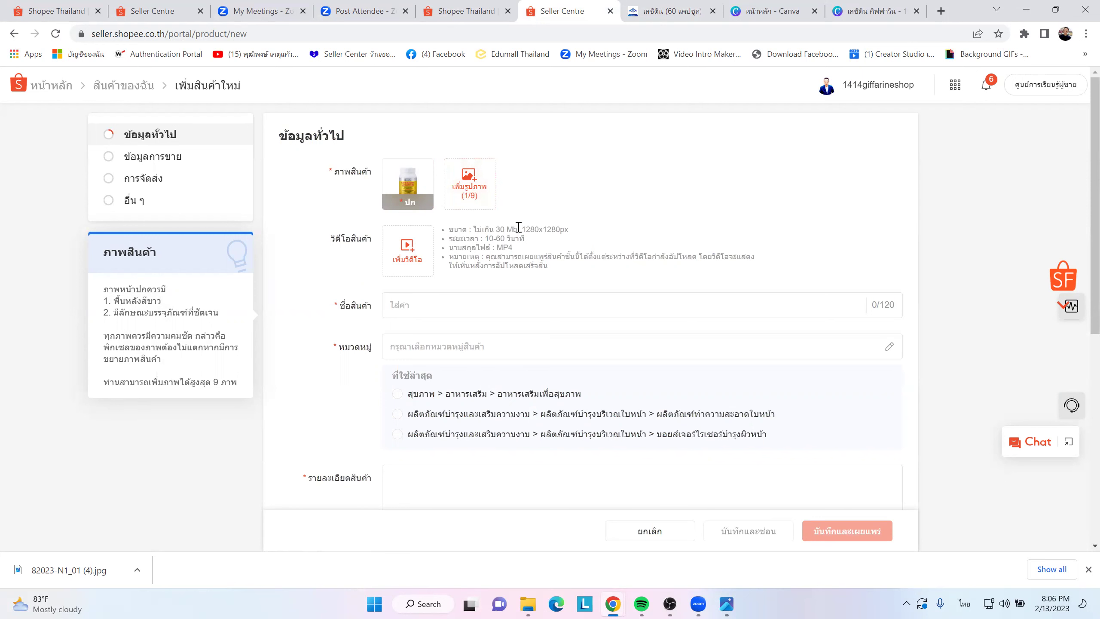
scroll(518, 227, "down", 1)
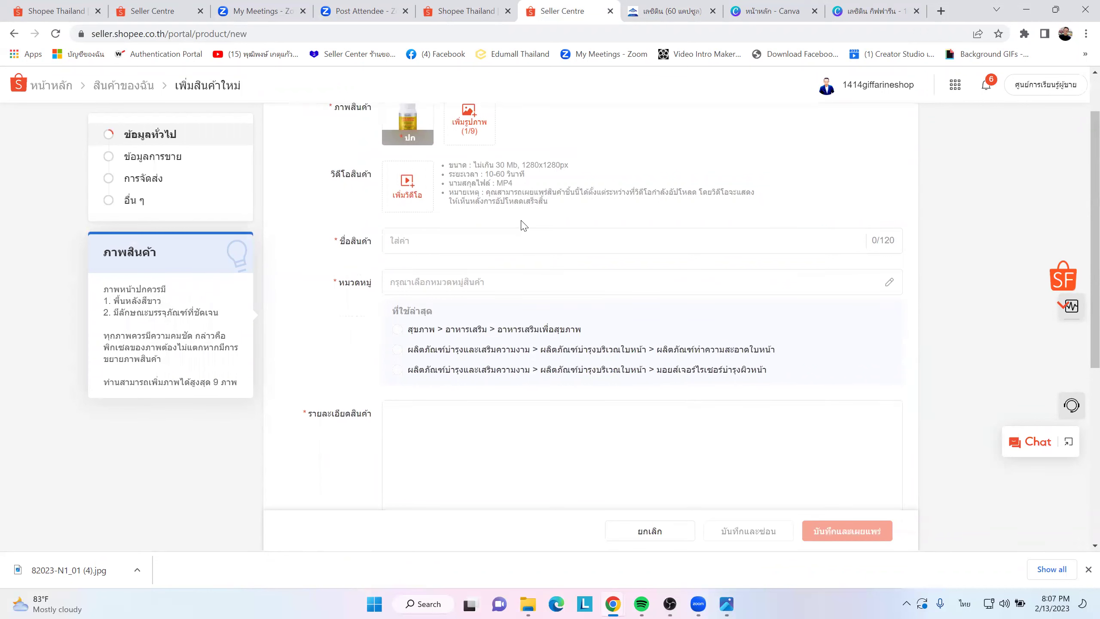
scroll(521, 225, "up", 1)
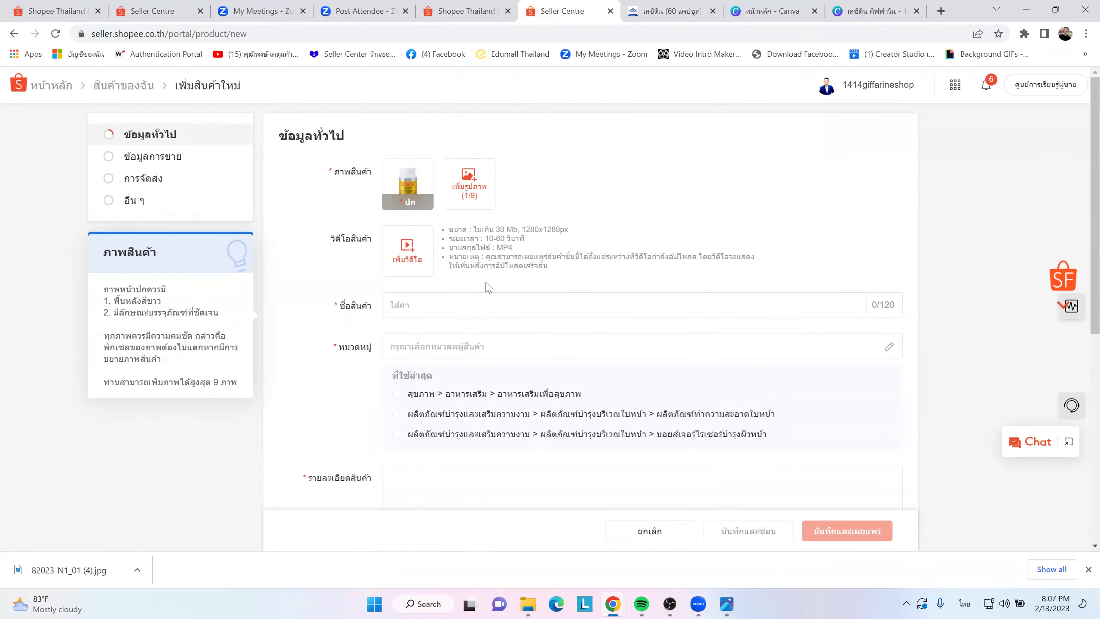
left_click(467, 185)
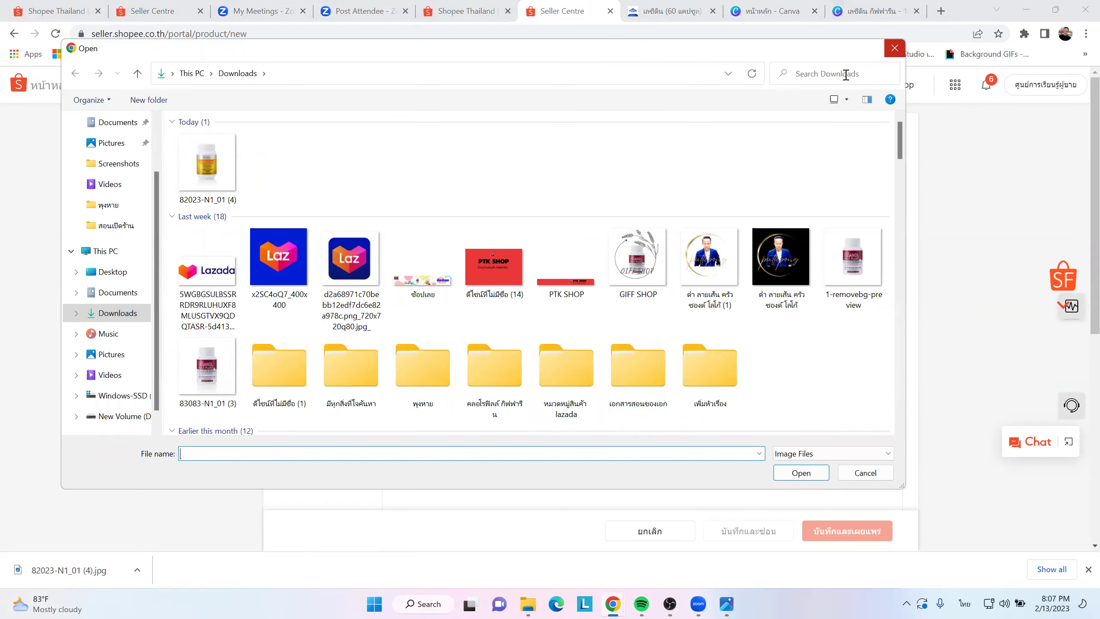
left_click(894, 48)
left_click(941, 11)
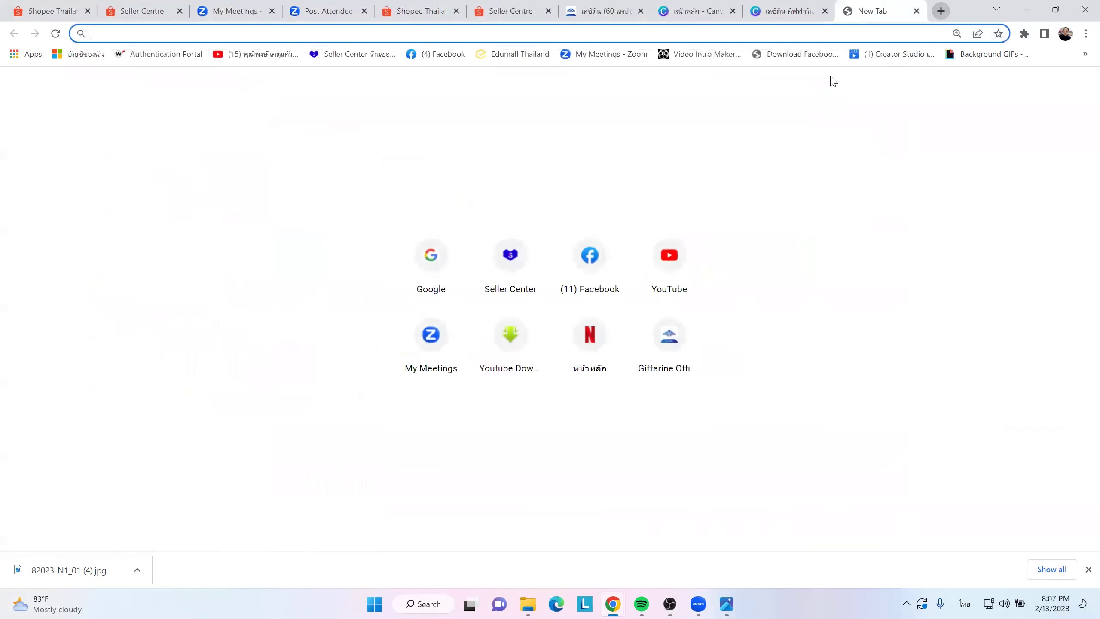
left_click(433, 259)
left_click(381, 227)
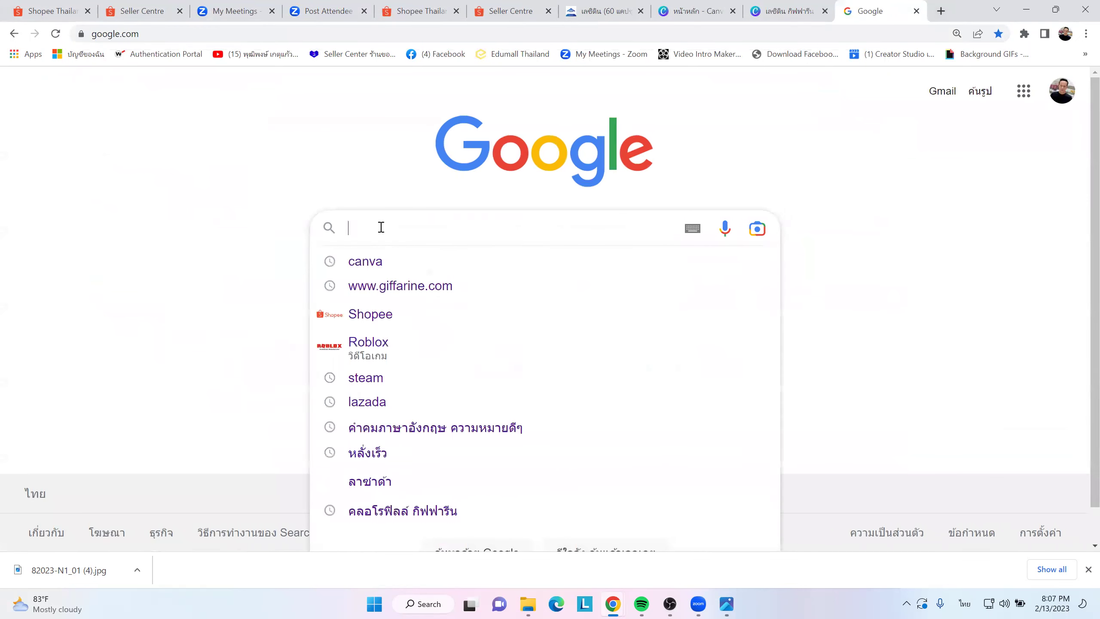
left_click(410, 293)
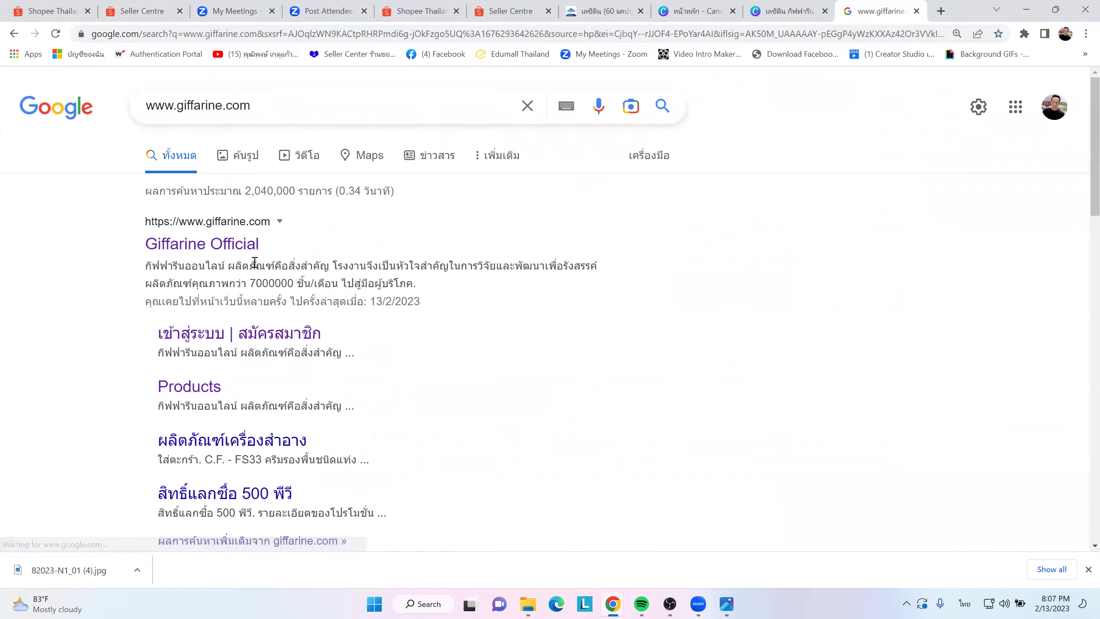
scroll(347, 312, "down", 1)
scroll(348, 313, "down", 3)
scroll(345, 311, "down", 4)
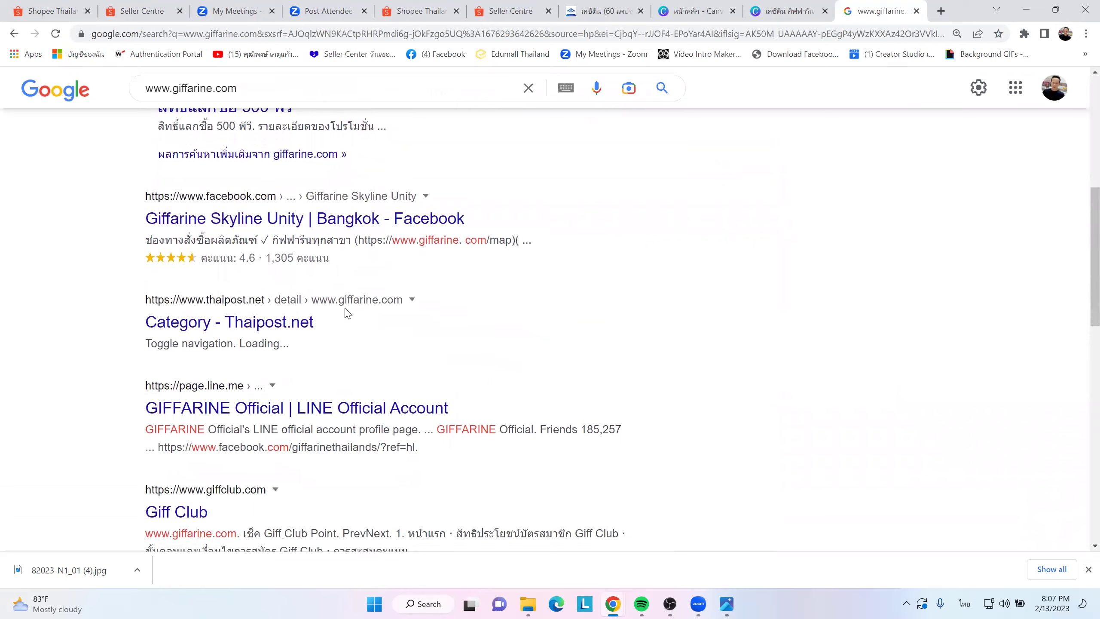
scroll(345, 311, "up", 8)
left_click(233, 244)
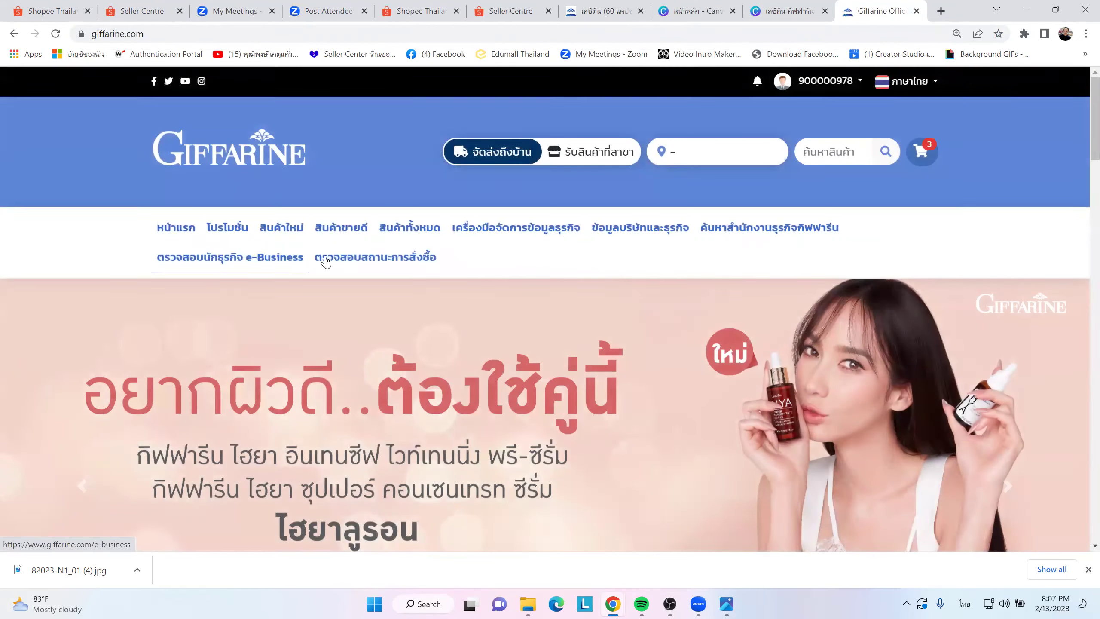
scroll(818, 280, "down", 5)
scroll(818, 280, "up", 4)
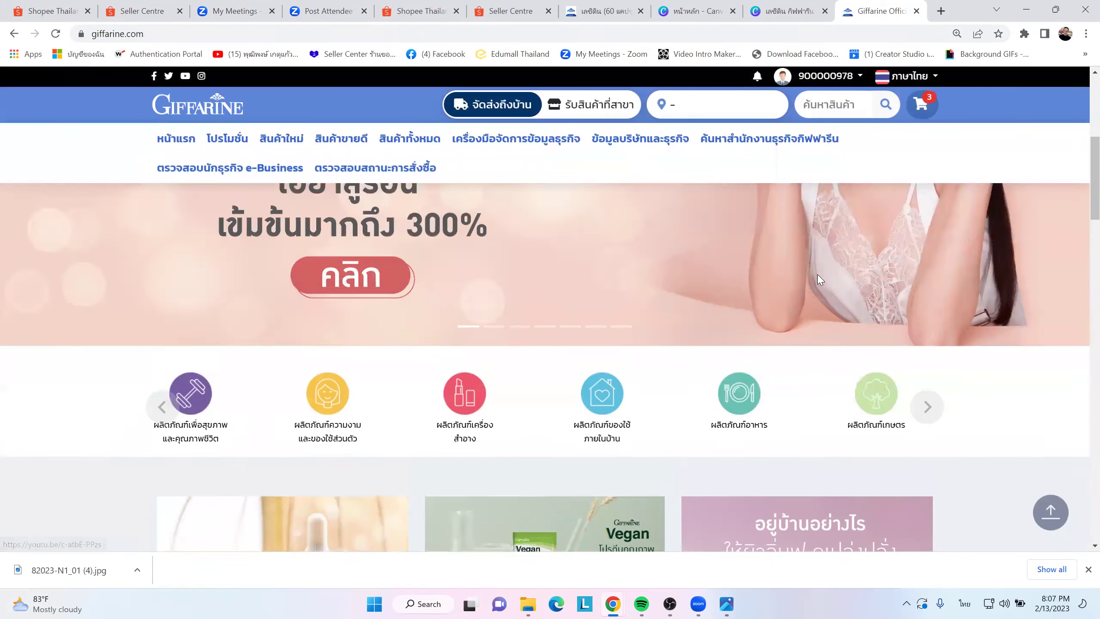
scroll(818, 280, "down", 9)
scroll(818, 280, "down", 3)
scroll(818, 277, "up", 10)
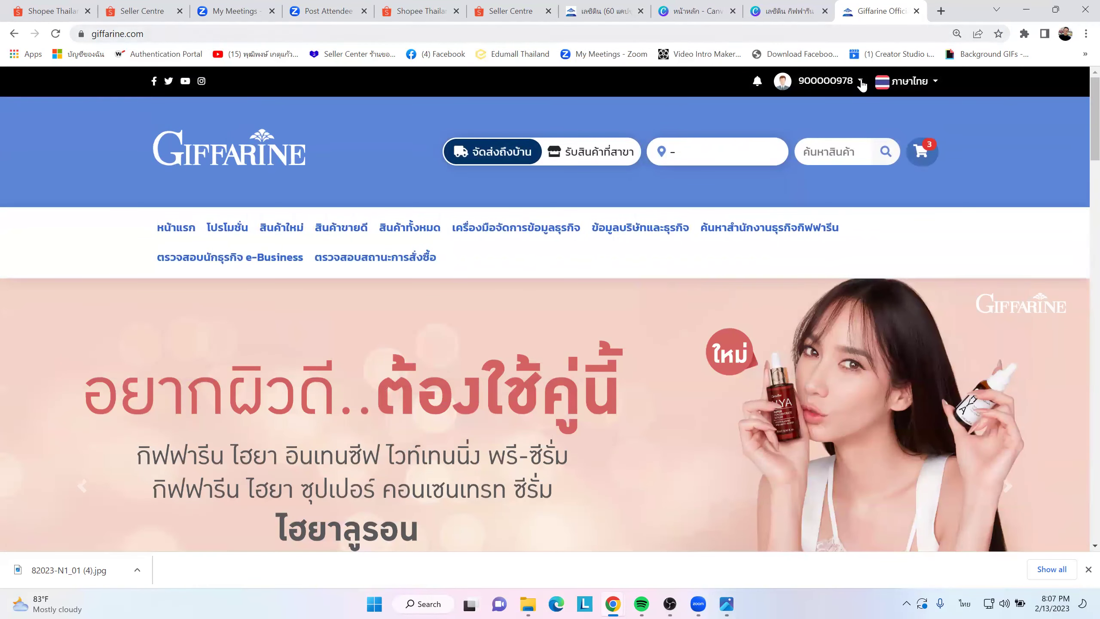
- Open the Giffarine Expert Plus website in a new tab through a Google search for giffarine expert and look over its home page
left_click(939, 11)
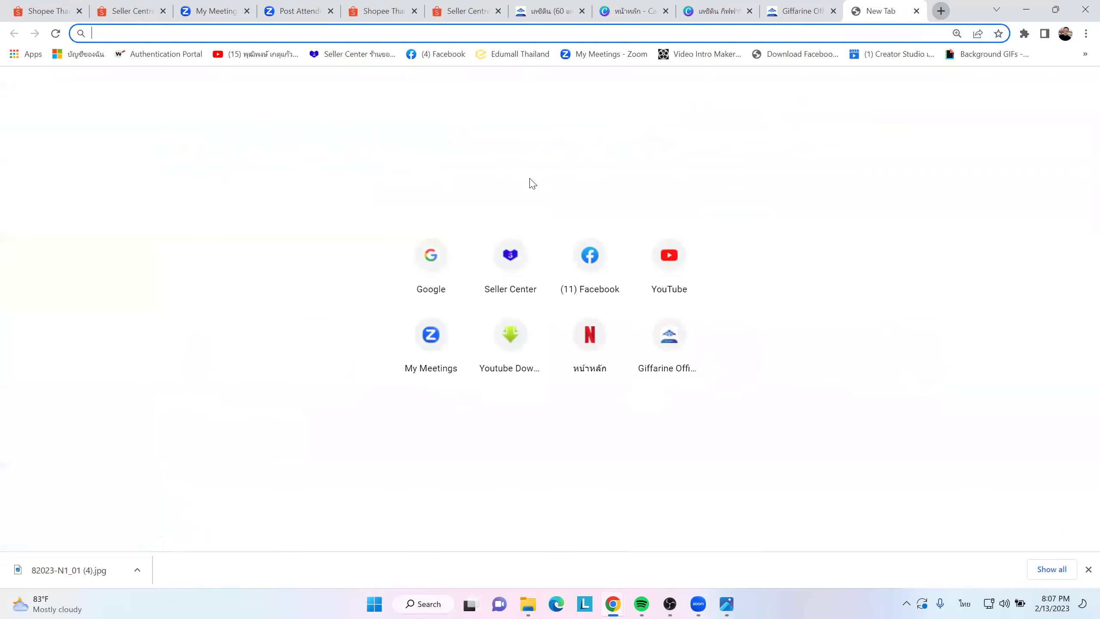
left_click(429, 256)
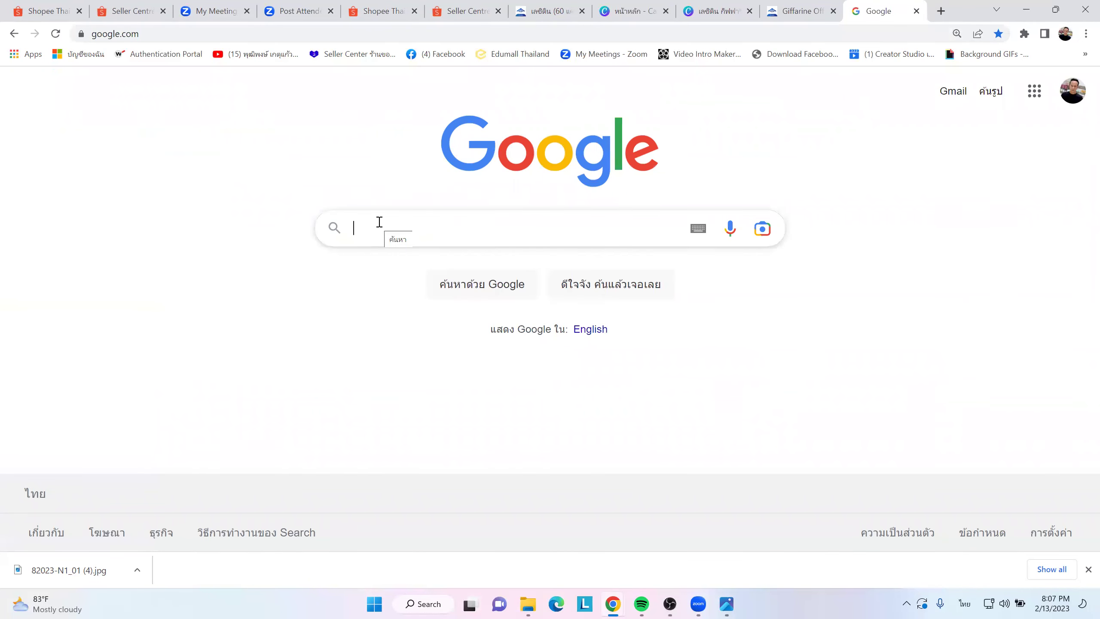
type("เ")
key("BackSpace")
key("grave")
type("giffari")
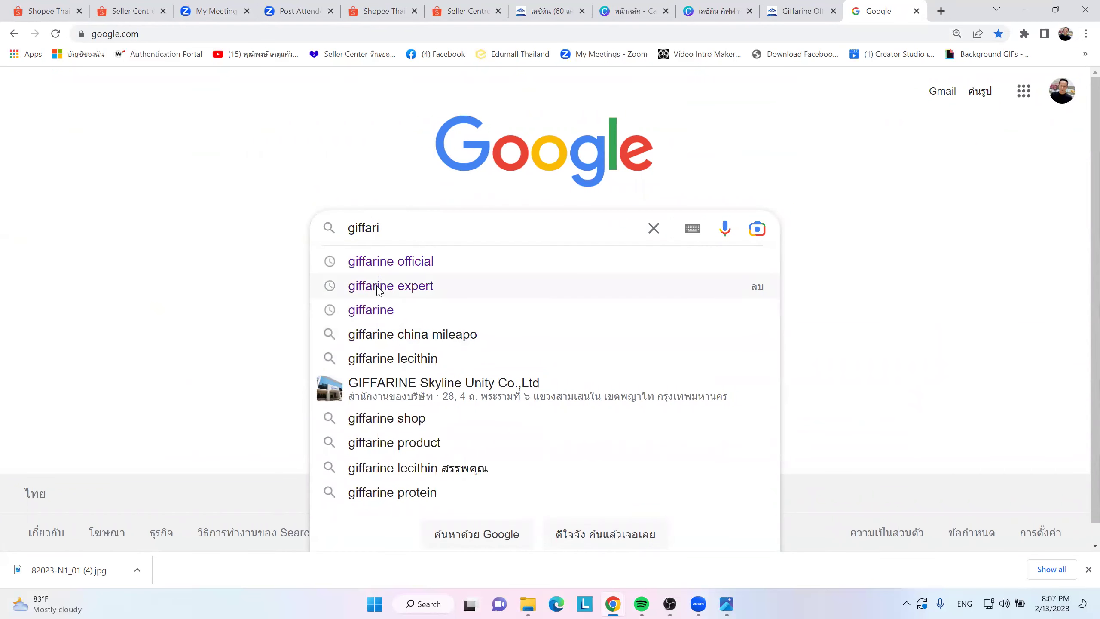
left_click(398, 292)
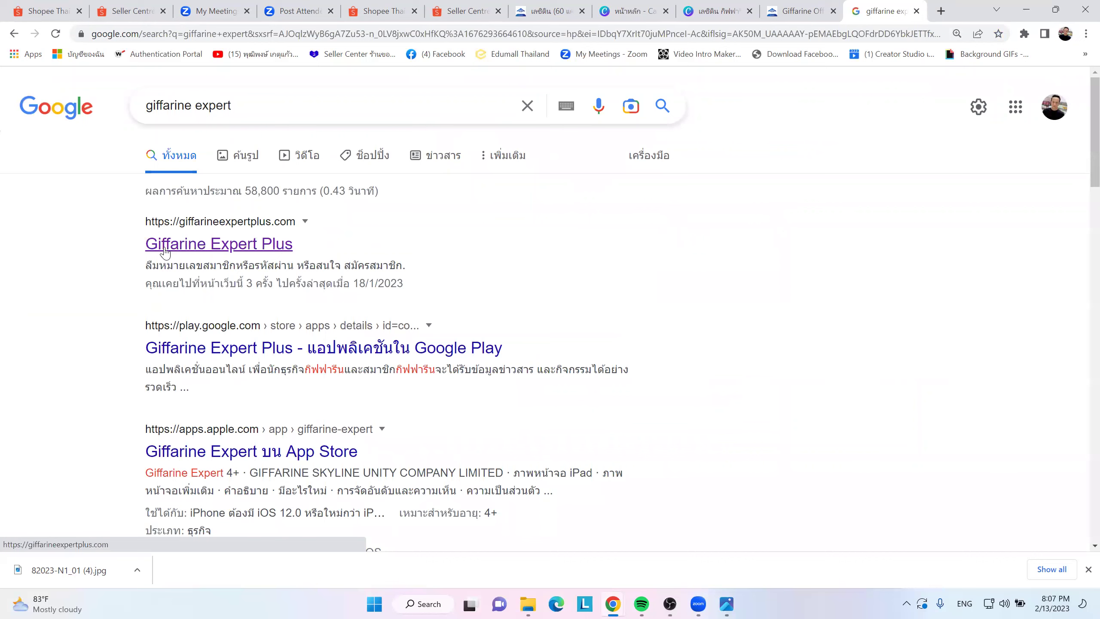
left_click(173, 250)
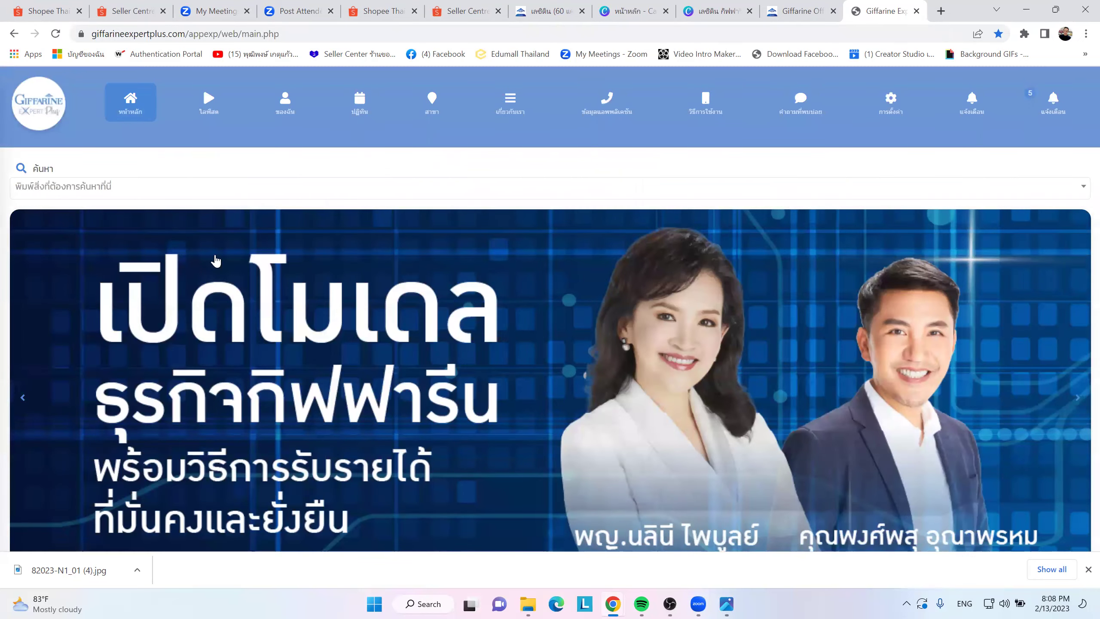
scroll(306, 299, "down", 1)
scroll(305, 299, "down", 5)
scroll(305, 299, "up", 6)
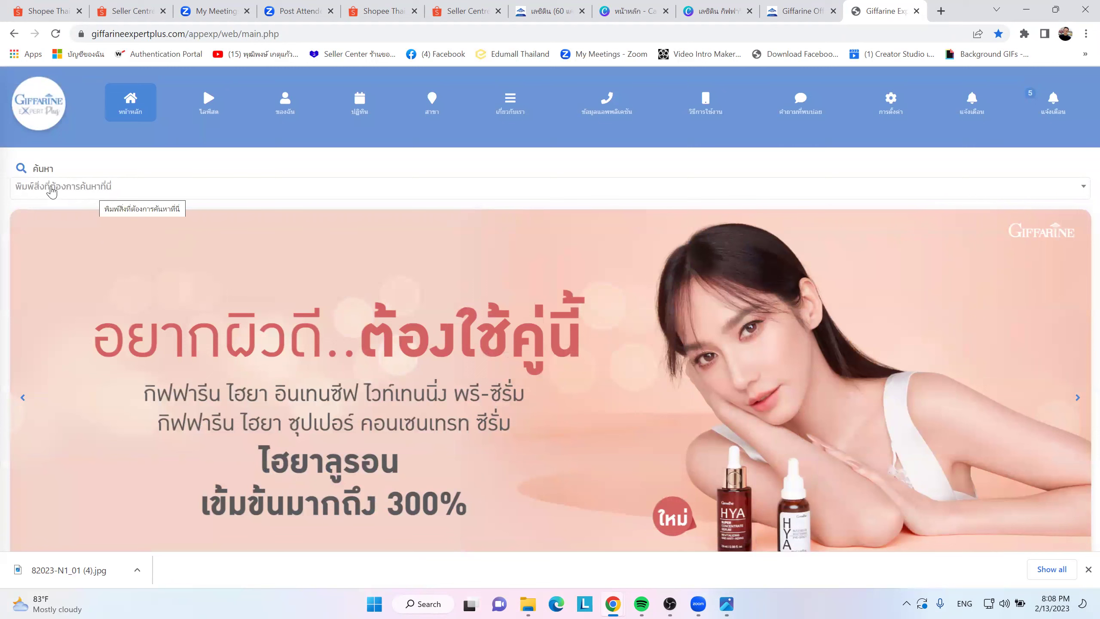
- Search the Giffarine Expert Plus site for เลซิติน and find the คลังข้อมูล section on the home page
left_click(45, 189)
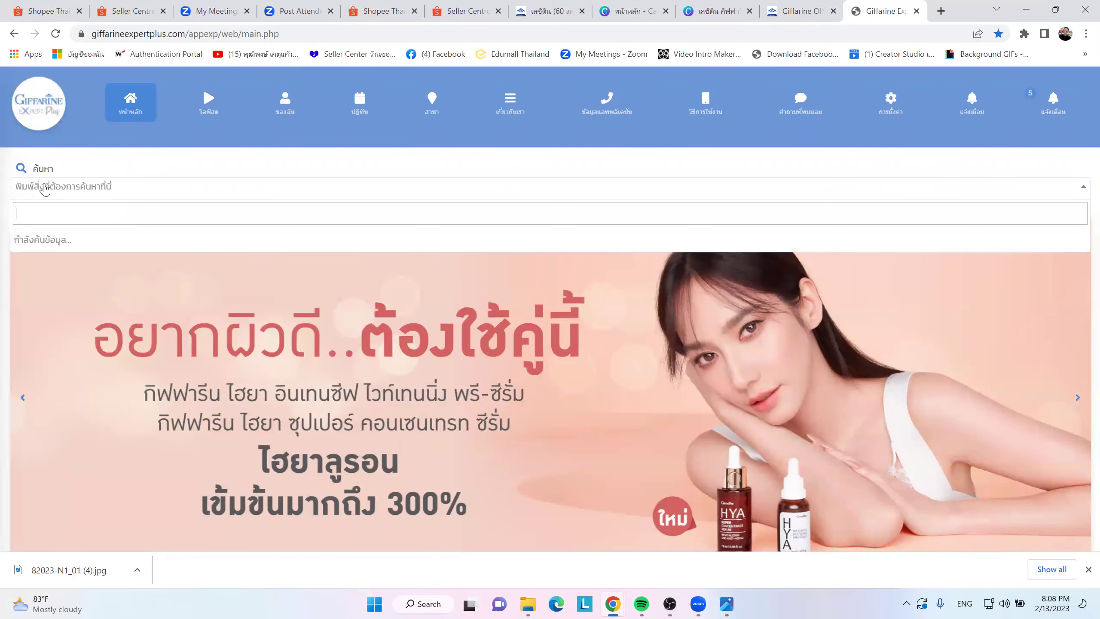
type("g")
key("grave")
type("เลข")
type("ิติน")
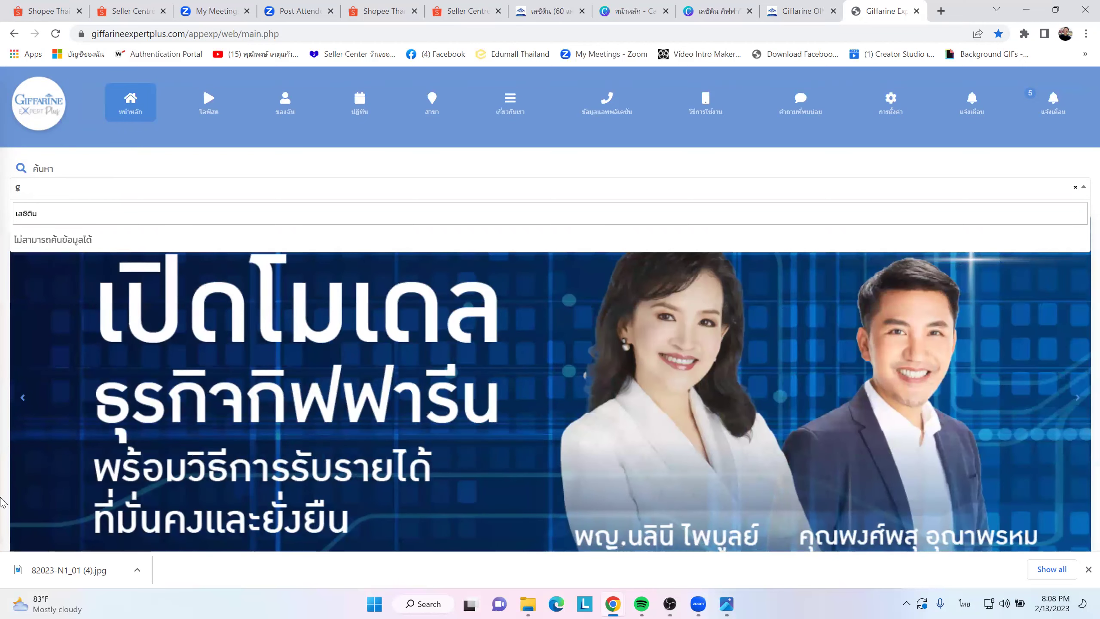
scroll(234, 429, "down", 5)
scroll(234, 427, "up", 2)
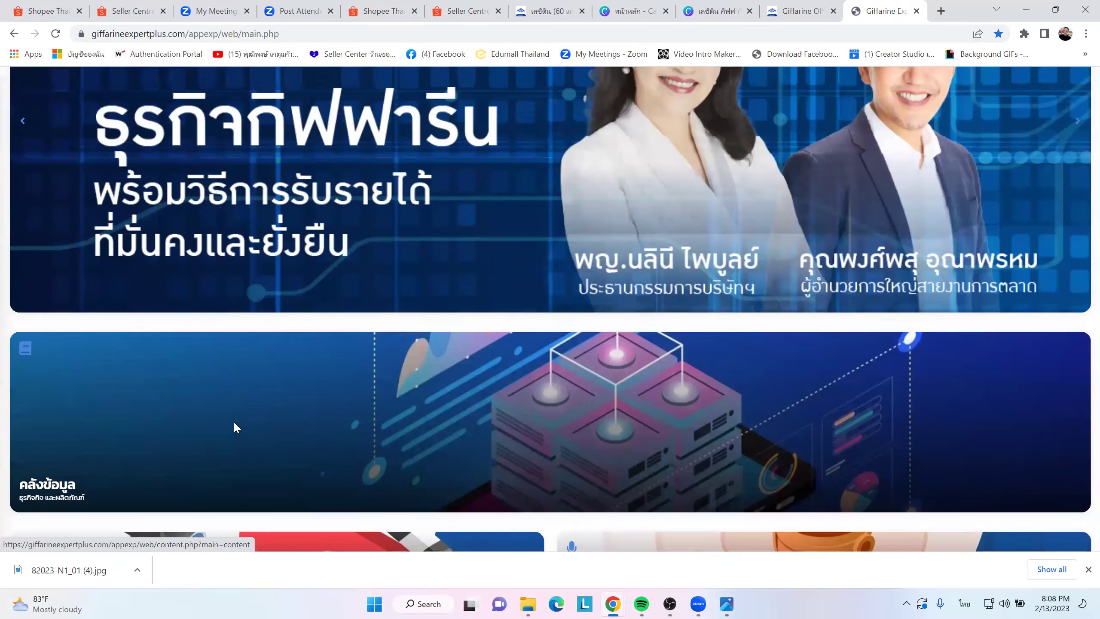
scroll(235, 426, "up", 4)
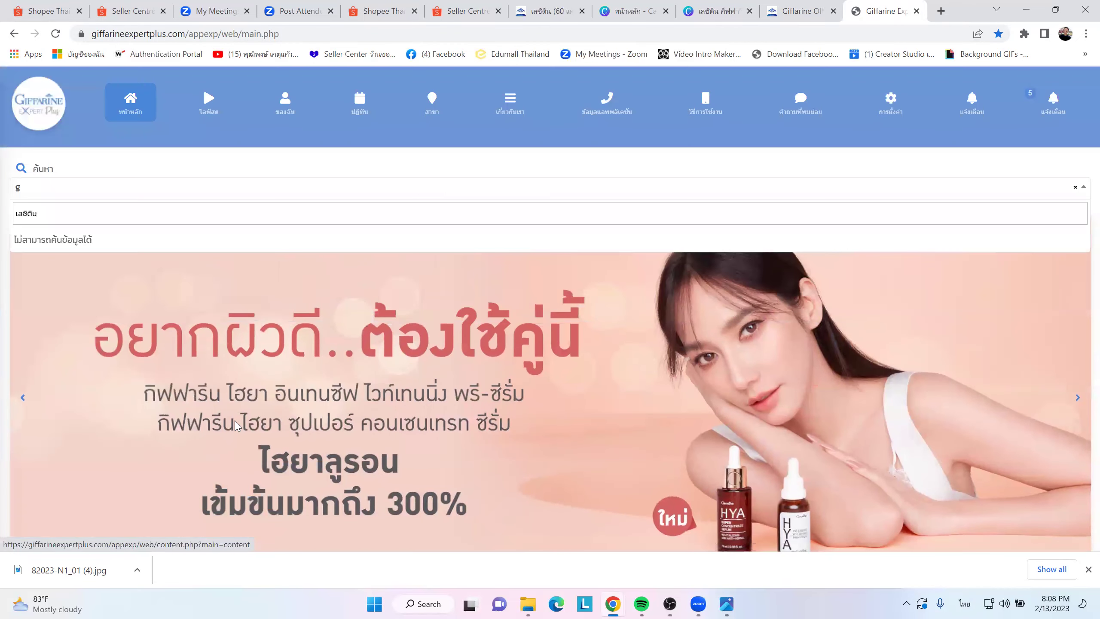
scroll(233, 422, "down", 6)
scroll(259, 420, "up", 4)
scroll(257, 418, "down", 4)
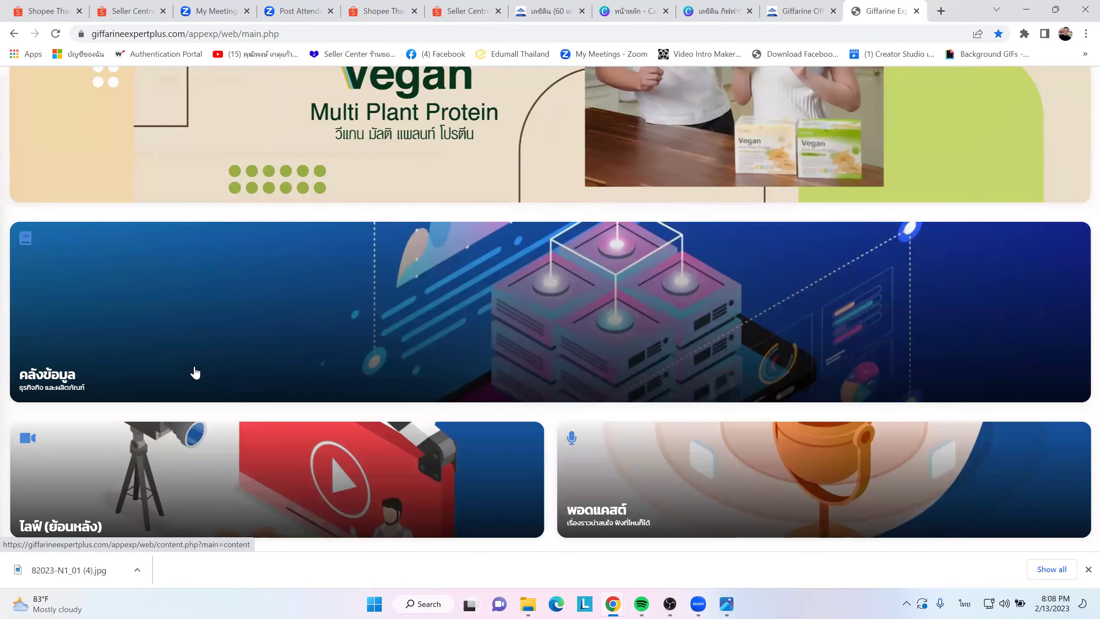
scroll(195, 372, "up", 5)
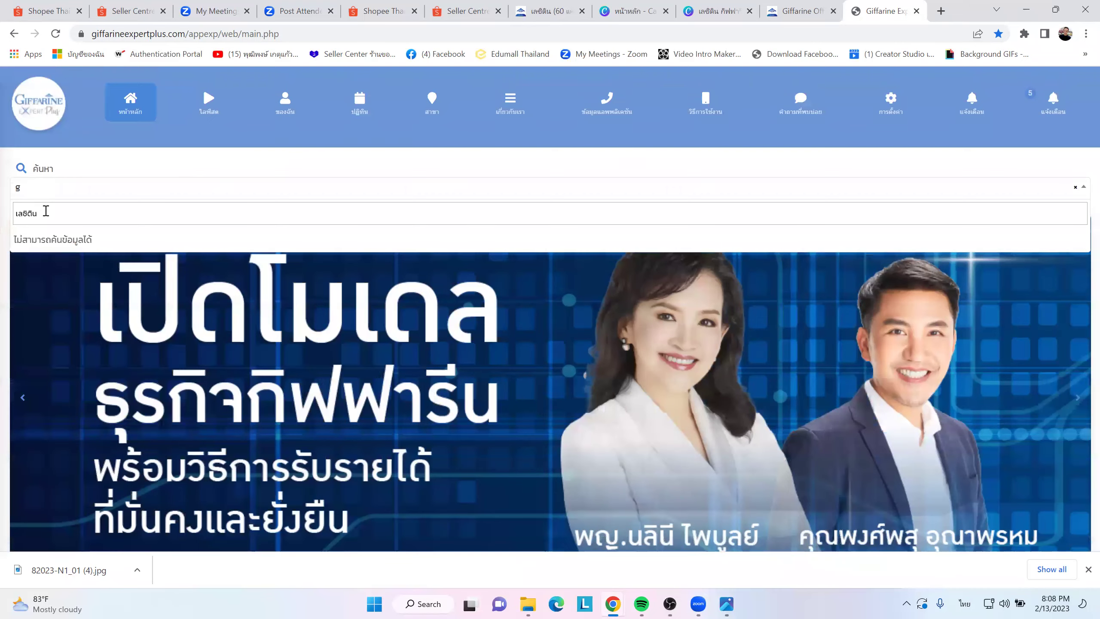
- Clear the term เลซิติน from the home page search and go back to the home page from the unfiltered content list
left_click_drag(44, 212, 2, 216)
left_click(6, 218)
key("BackSpace")
key("BackSpace")
key("BackSpace")
key("BackSpace")
key("BackSpace")
key("BackSpace")
key("BackSpace")
left_click(61, 193)
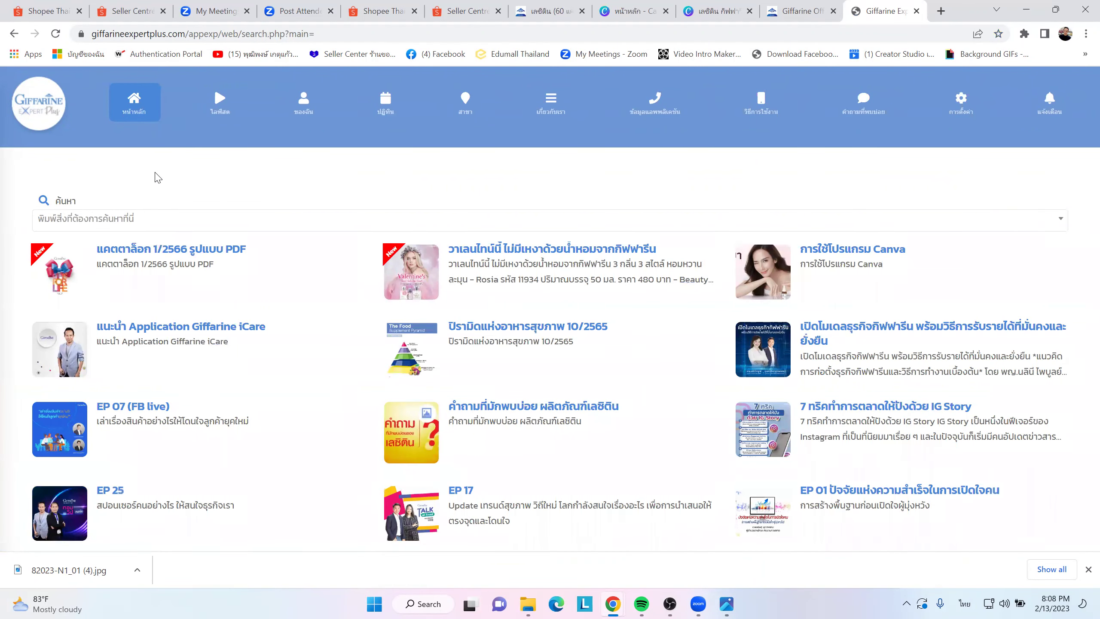
left_click(16, 34)
- Search the Giffarine Expert Plus site for เลซิติ
left_click(73, 186)
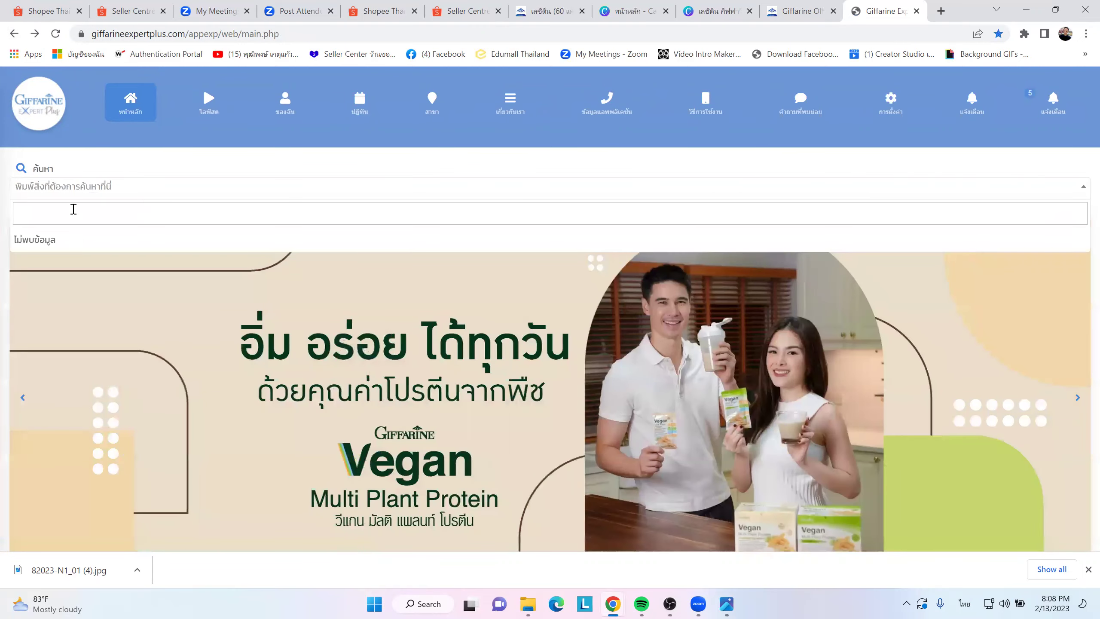
left_click(75, 188)
left_click(74, 188)
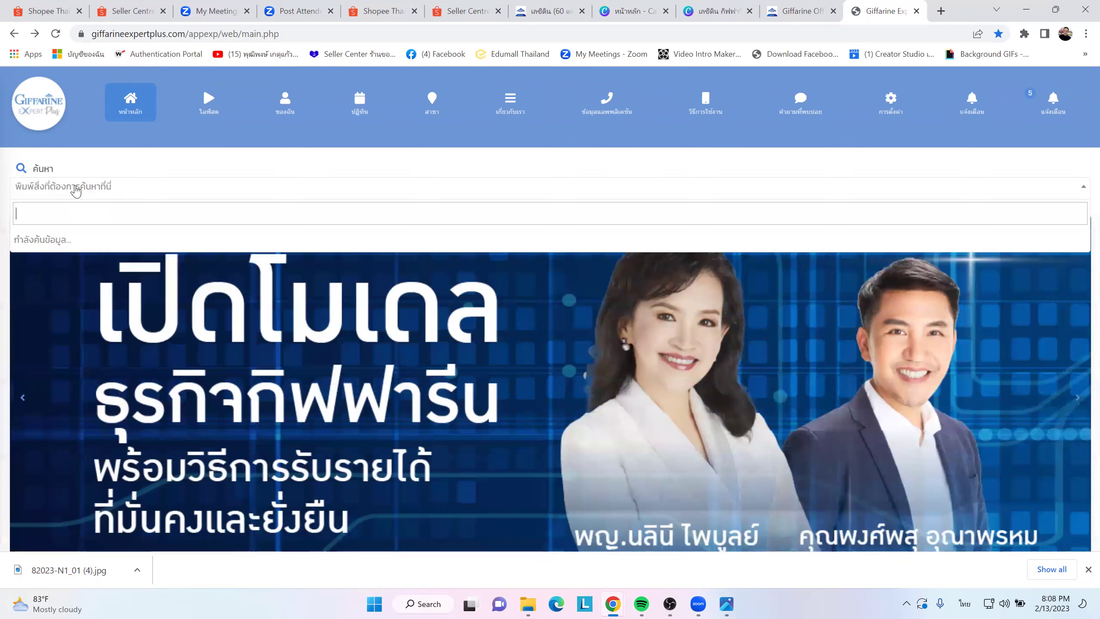
type("เ")
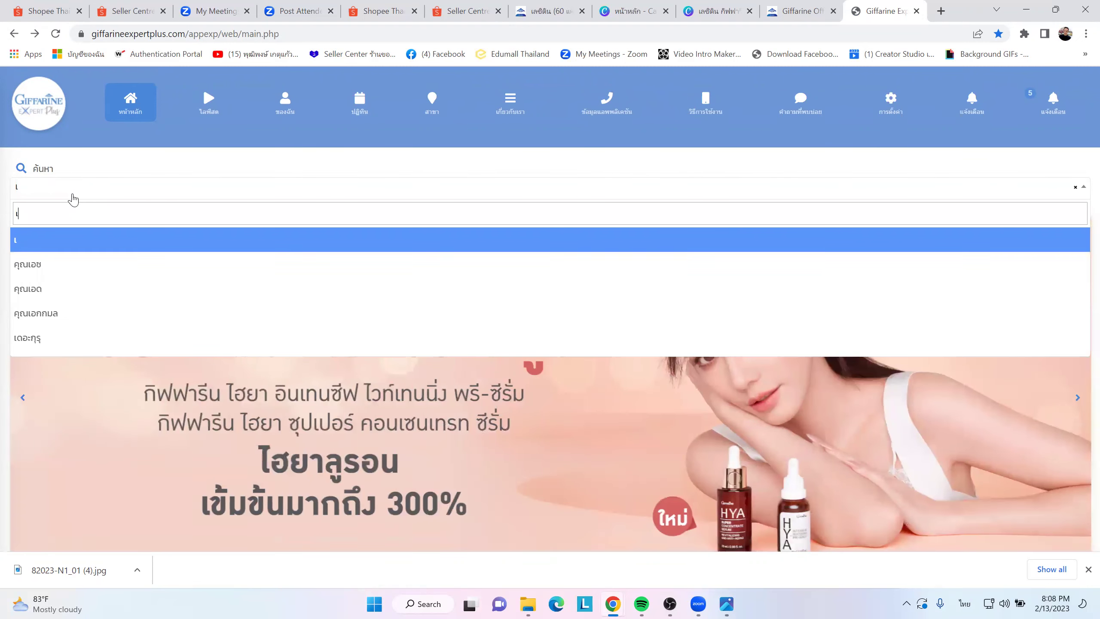
type("ลซิติ")
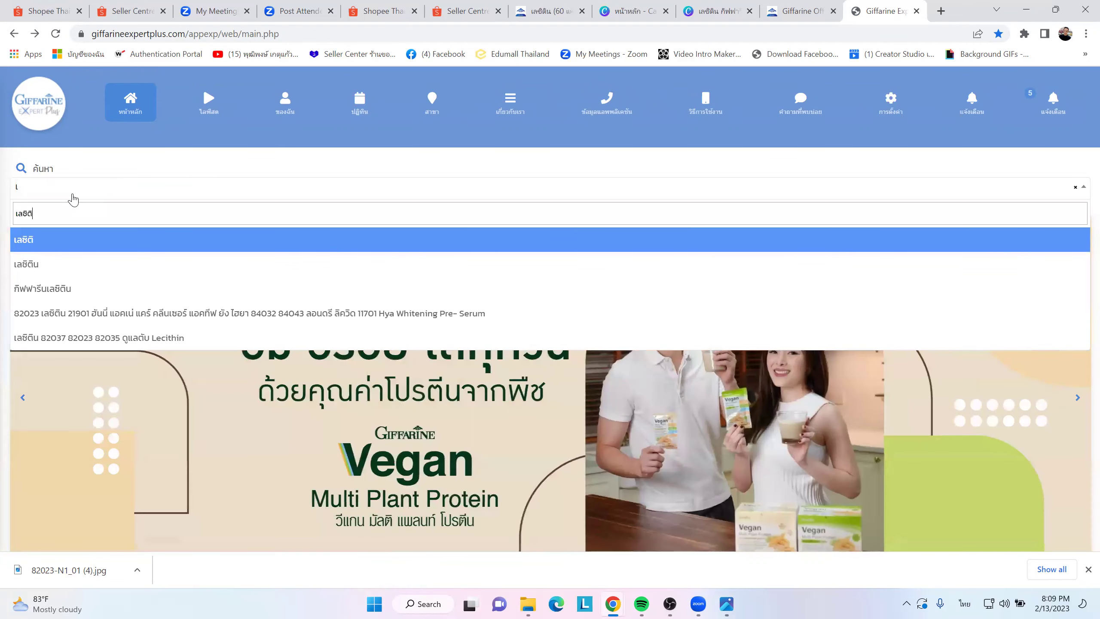
left_click(53, 243)
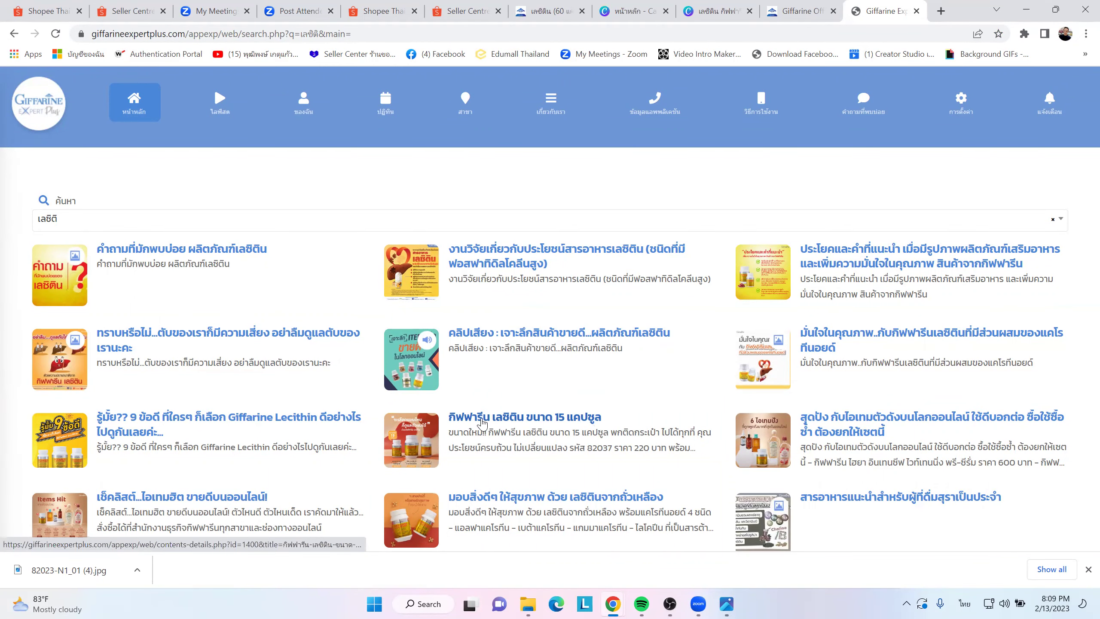
- Look over the search results, view all images of the article ทราบหรือไม่...ตับของเราก็มีความเสี่ยง and return to the results
scroll(483, 423, "down", 1)
scroll(483, 423, "down", 2)
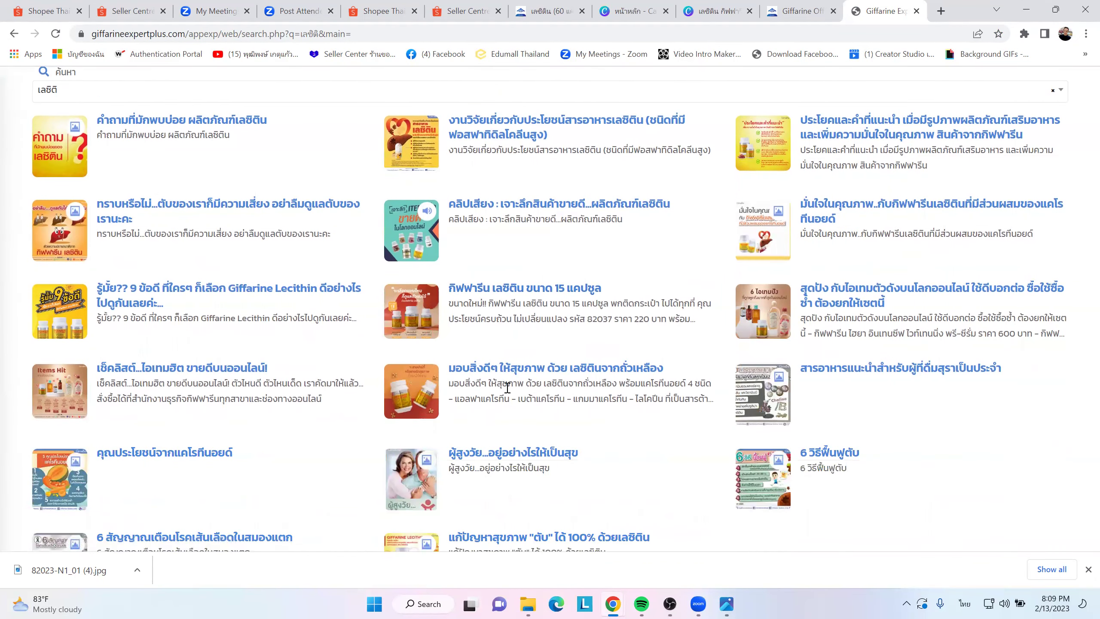
scroll(507, 387, "up", 3)
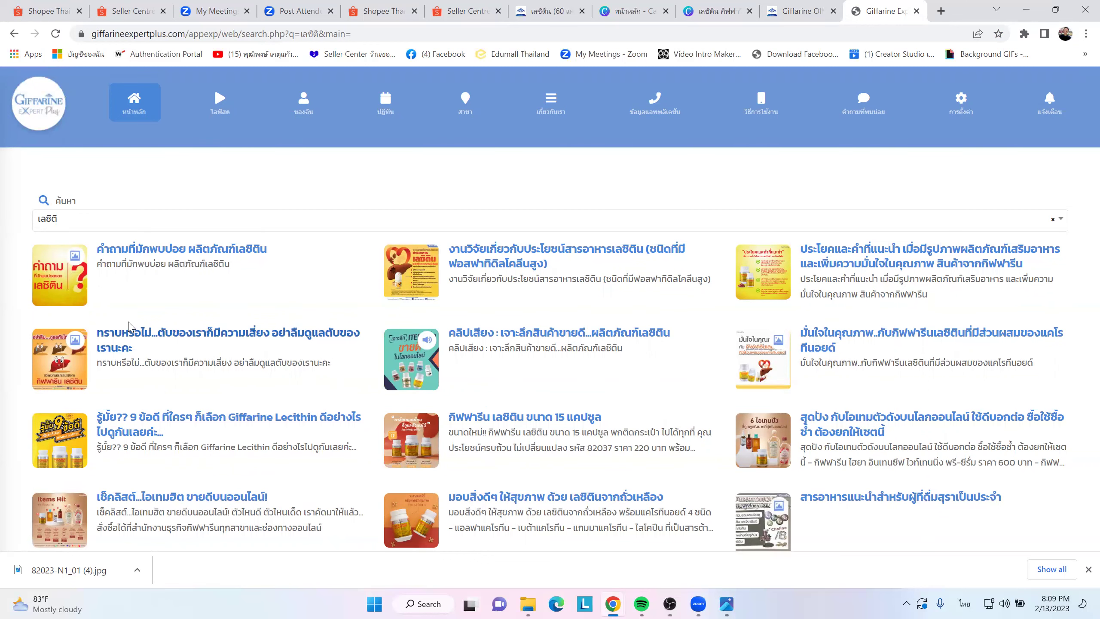
left_click(124, 336)
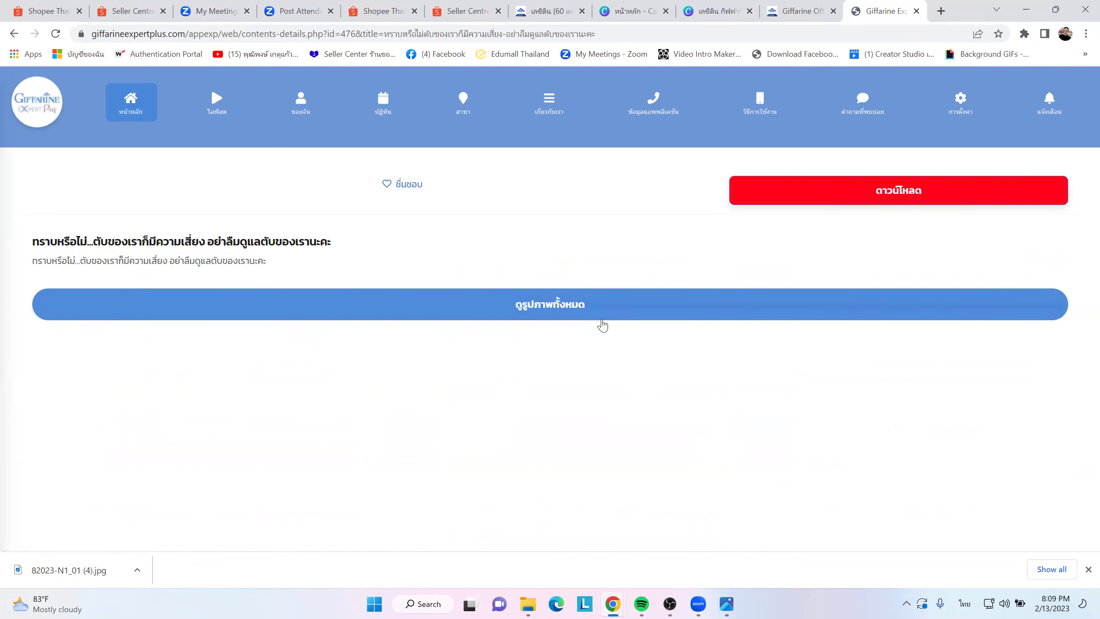
left_click(575, 311)
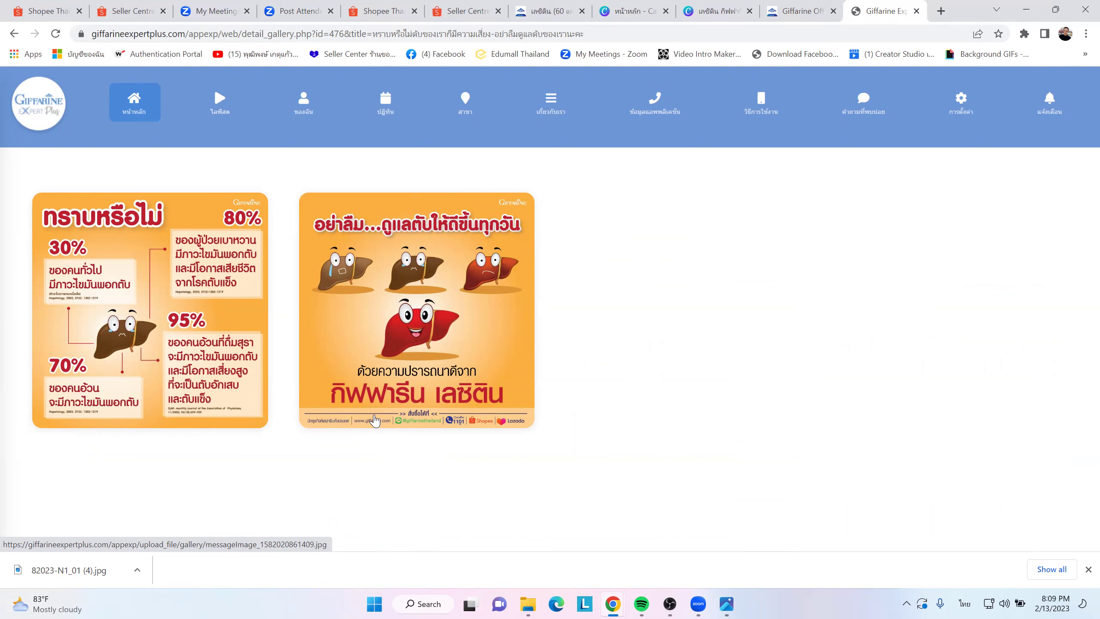
left_click(14, 34)
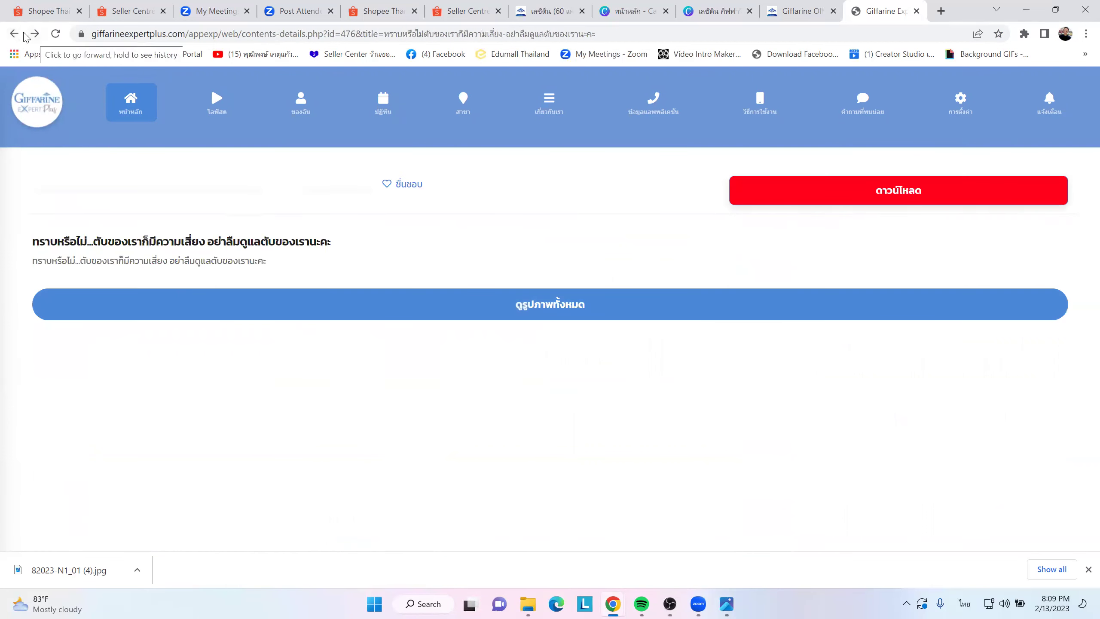
left_click(14, 34)
- View all images of the article งานวิจัยเกี่ยวกับประโยชน์สารอาหารเลซิติน and return to the results
left_click(497, 259)
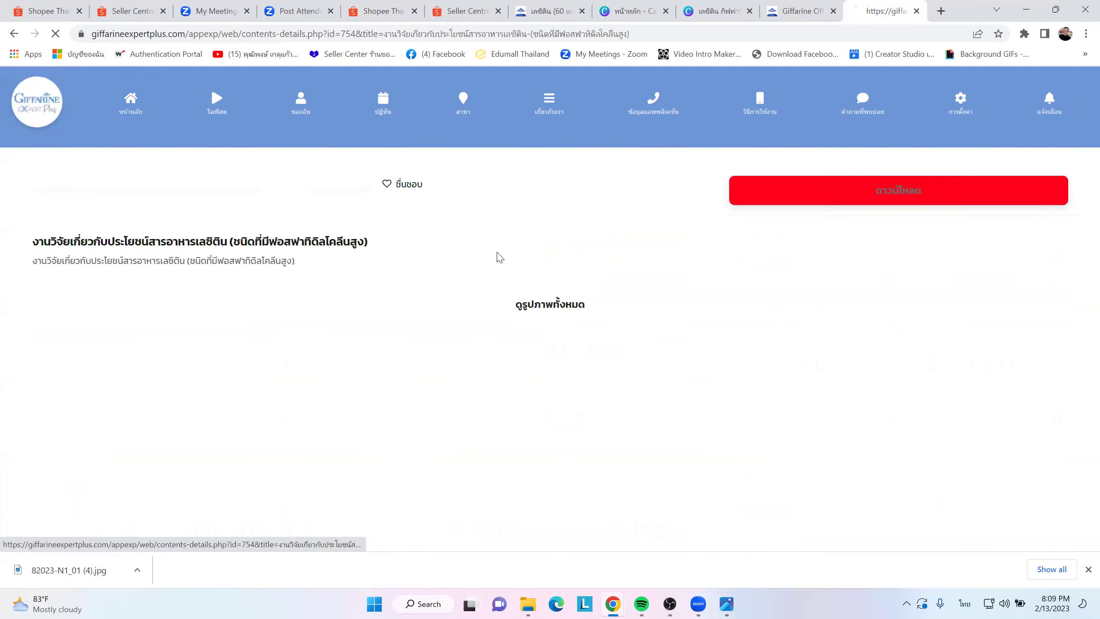
left_click(492, 315)
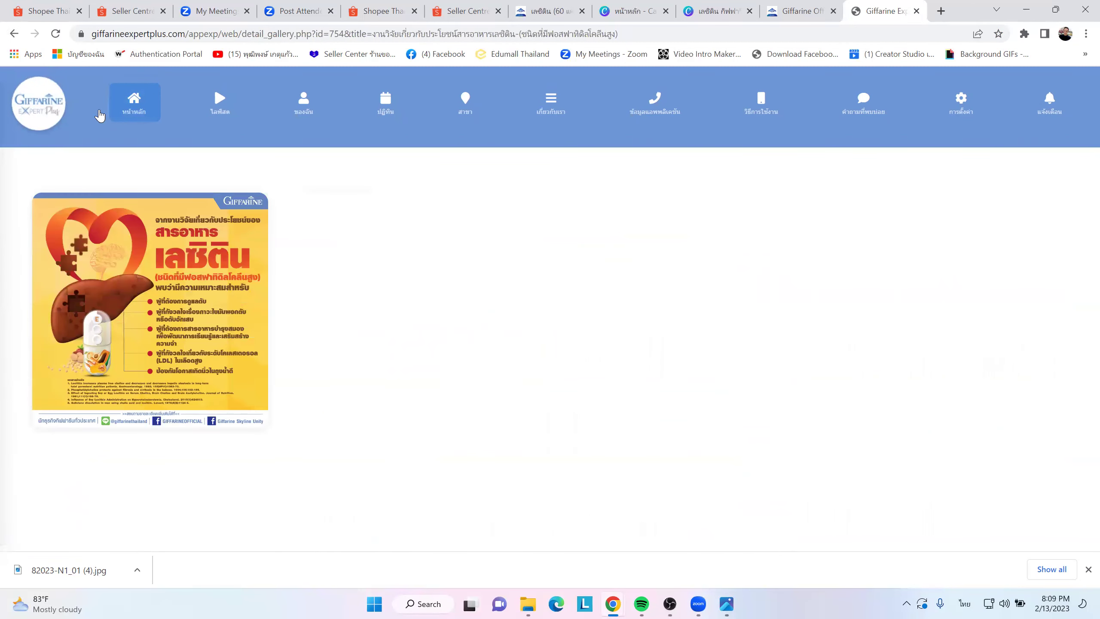
left_click(14, 34)
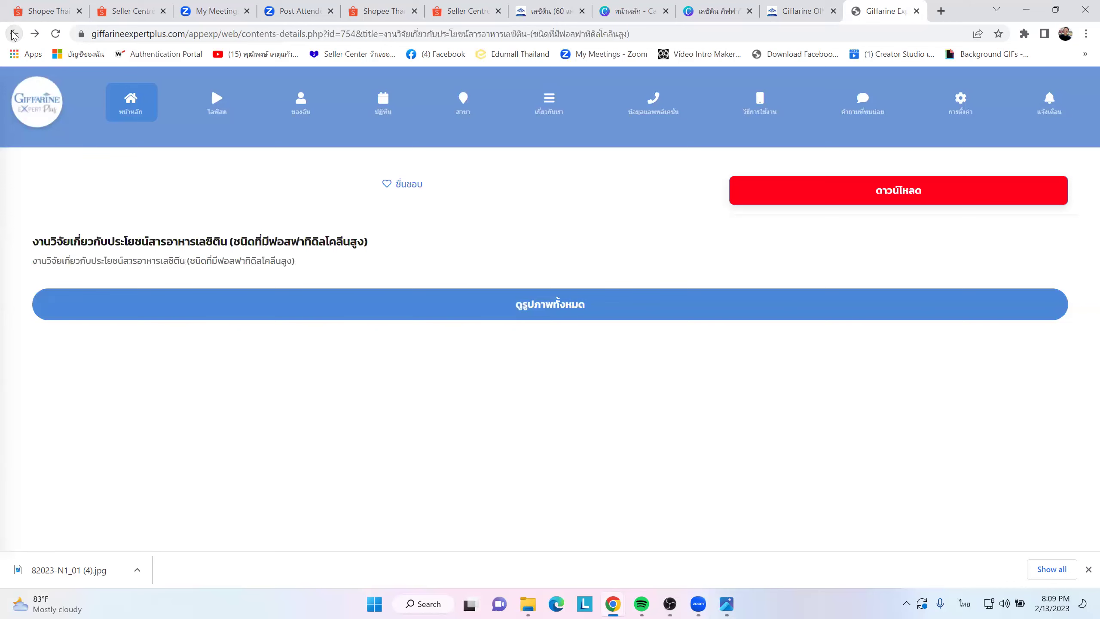
left_click(14, 34)
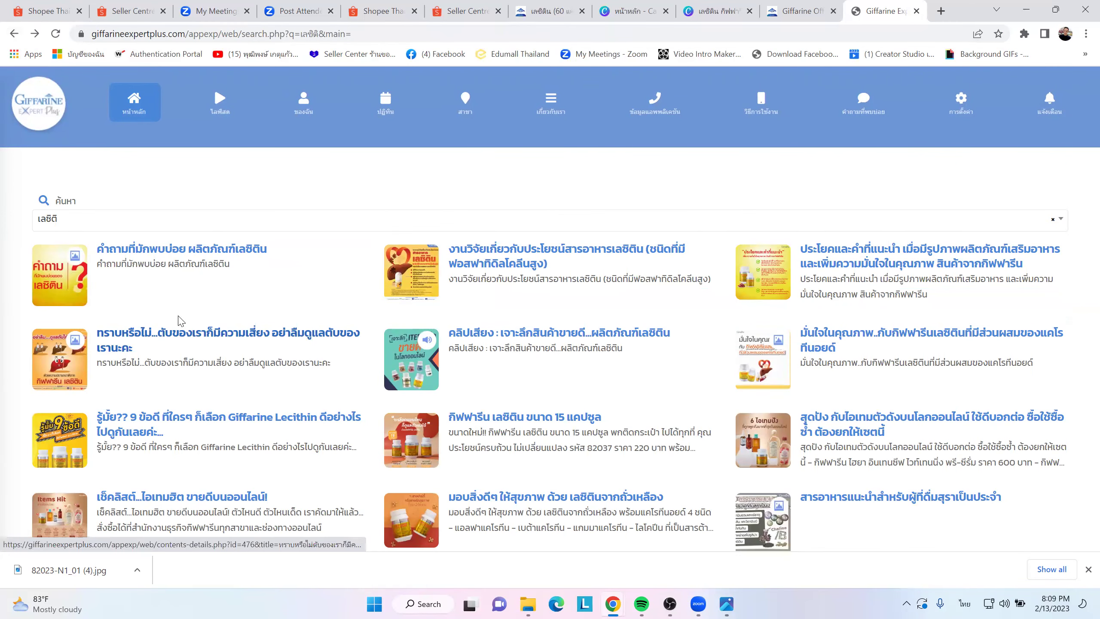
- View the images of the article ประโยคและคำที่แนะนำ about dietary supplement pictures and download them
left_click(866, 262)
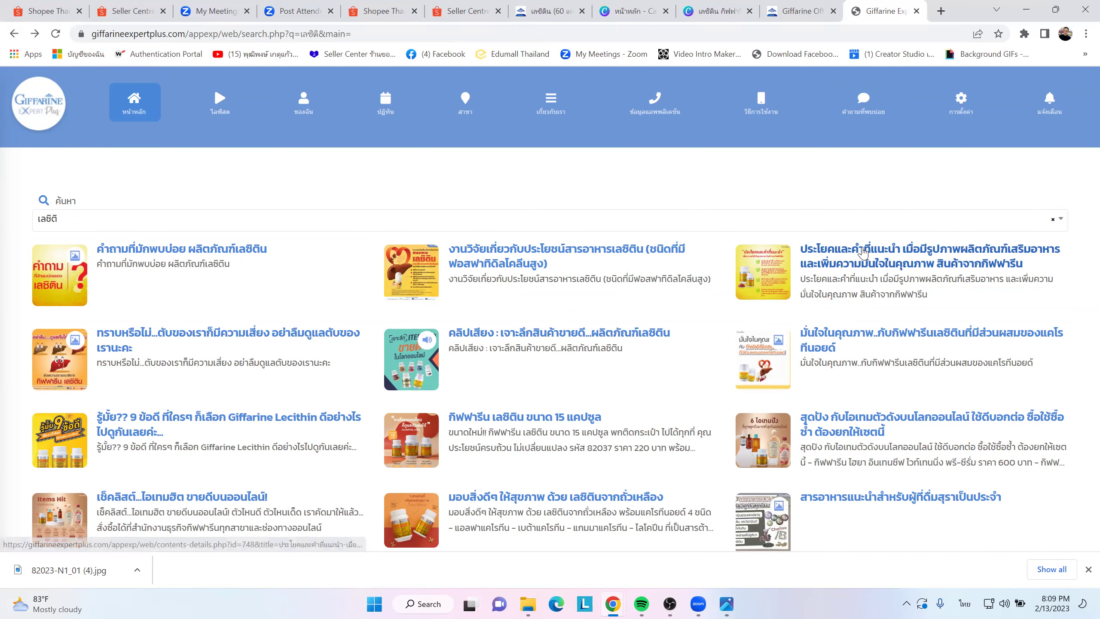
left_click(637, 305)
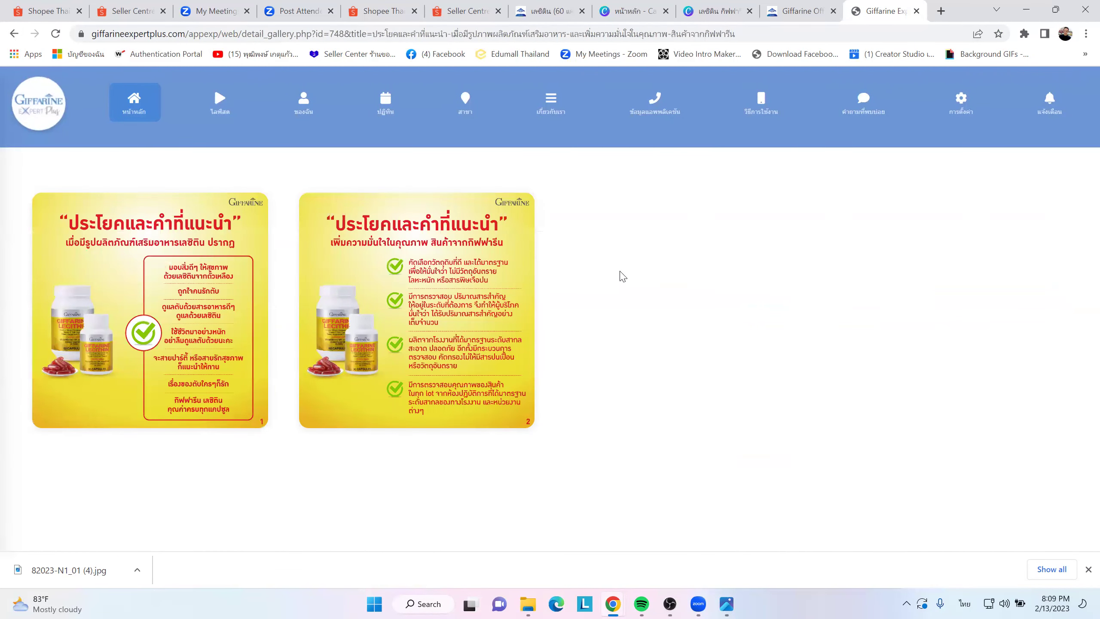
left_click(12, 35)
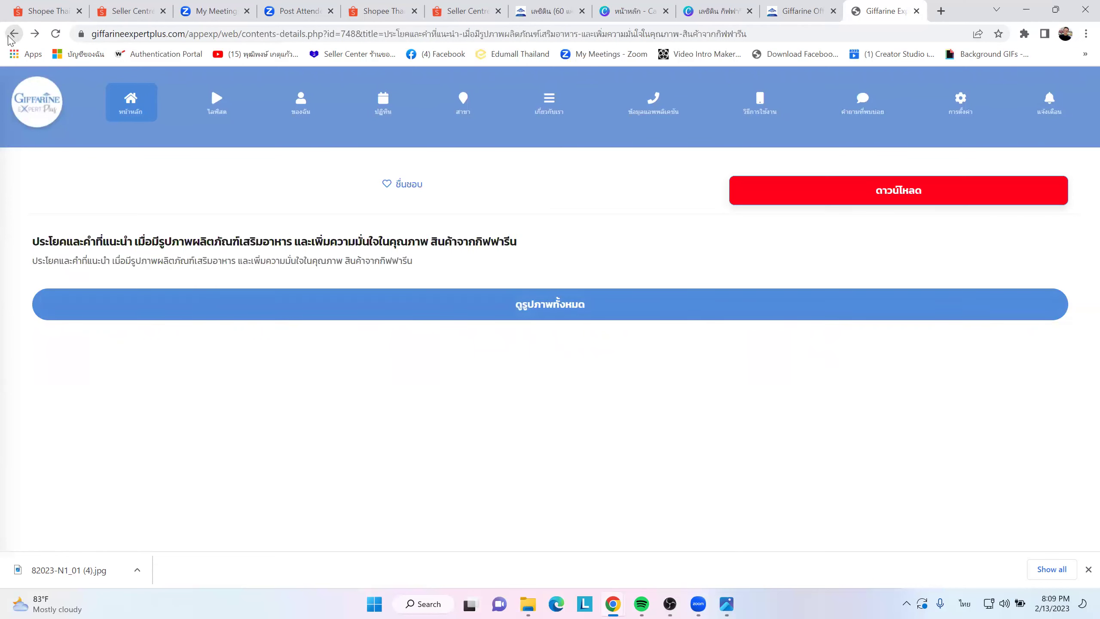
left_click(752, 191)
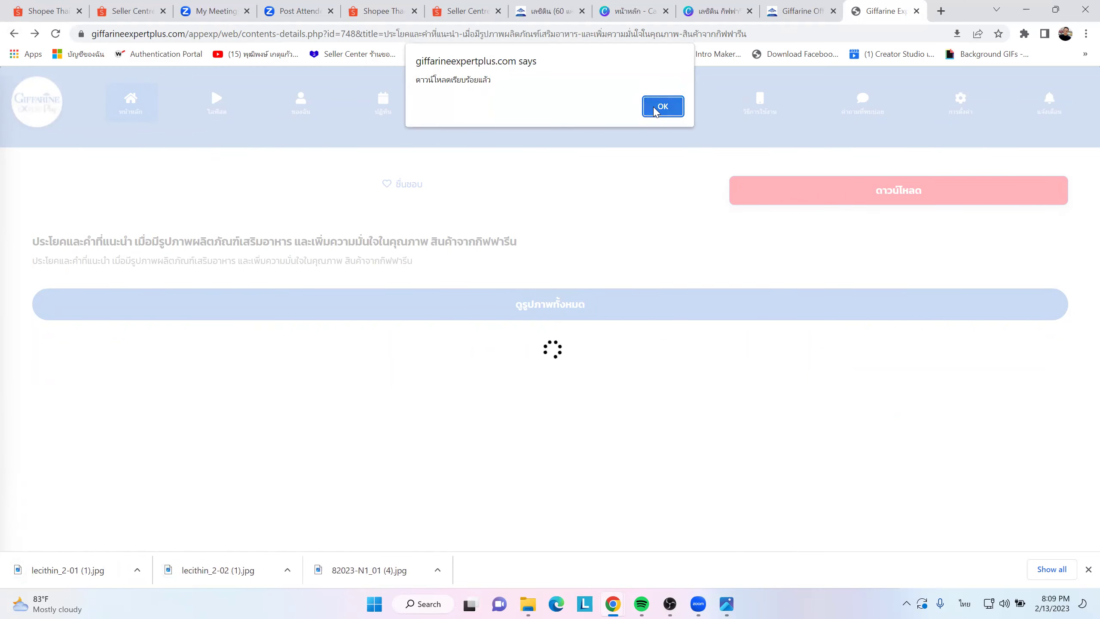
left_click(661, 106)
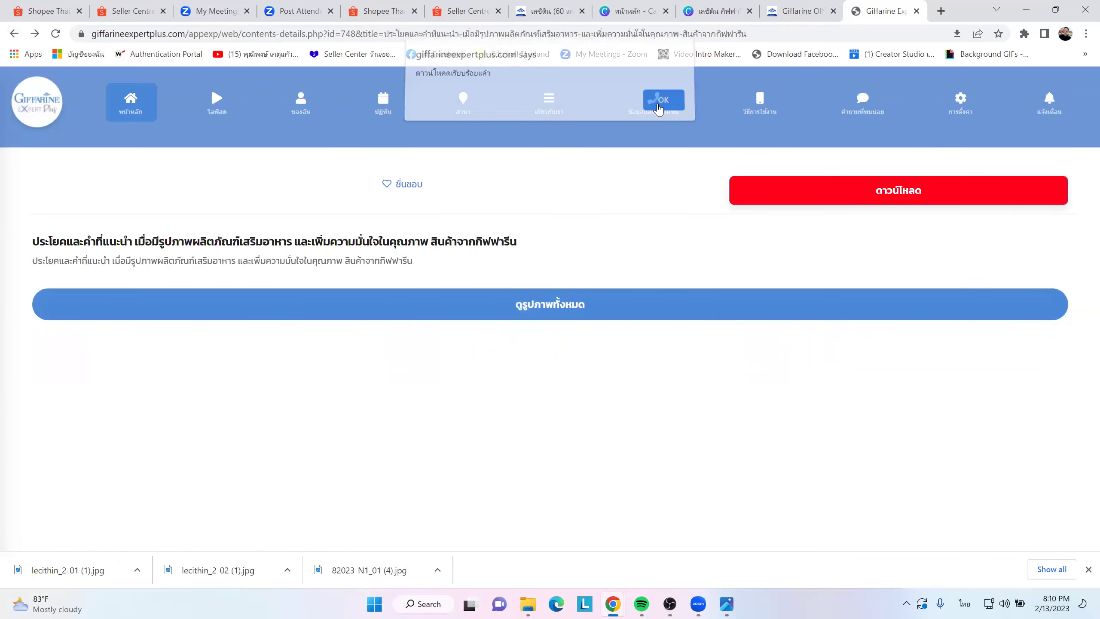
- Return to the new product form in Shopee Seller Centre and upload lecithin_2-01 (1) and lecithin_2-02 (1) from Downloads under ภาพสินค้า
left_click(454, 12)
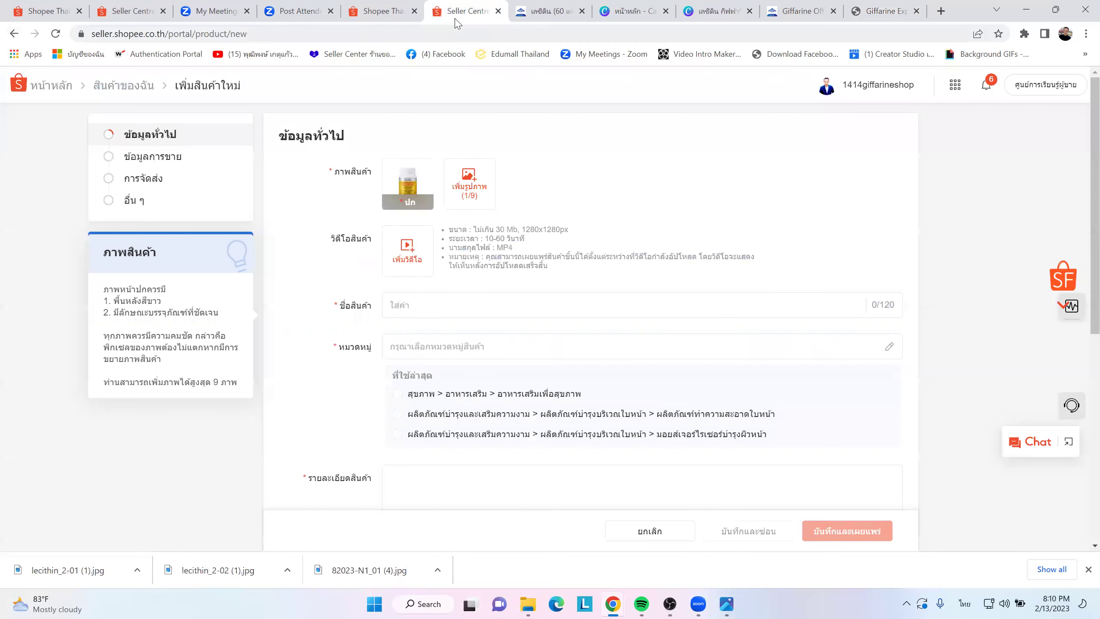
left_click(477, 186)
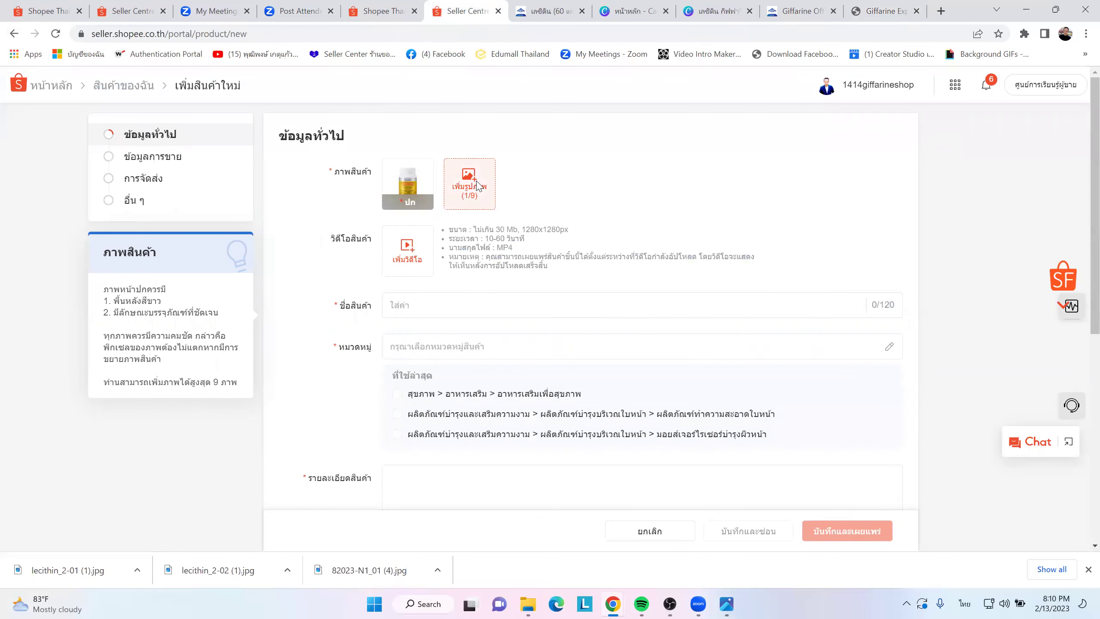
left_click(211, 169)
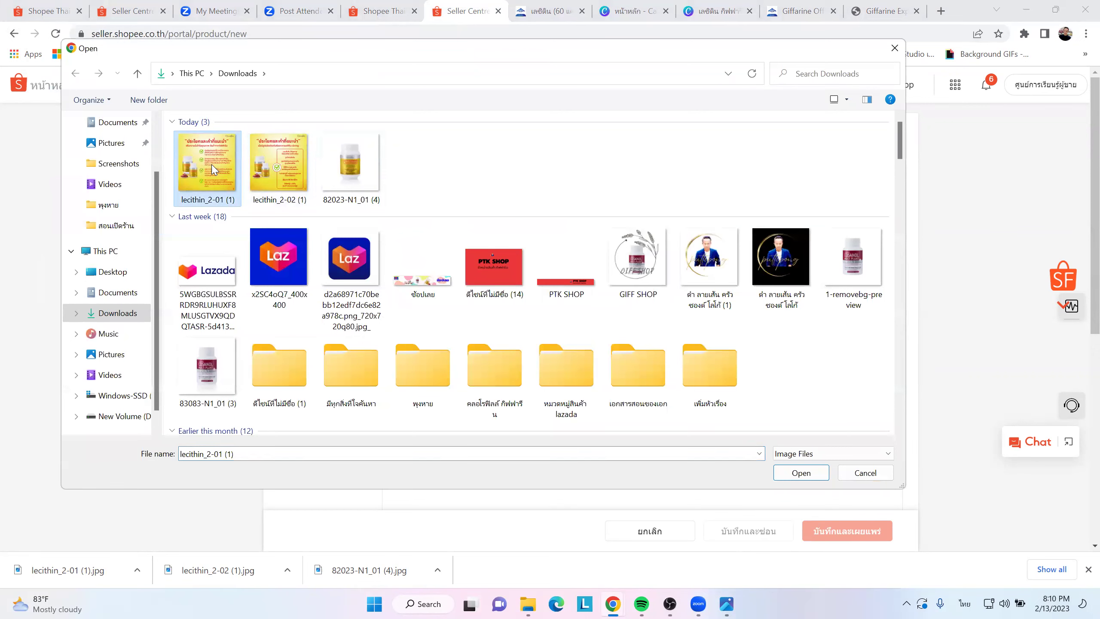
left_click(279, 167, "ctrl")
left_click(805, 473)
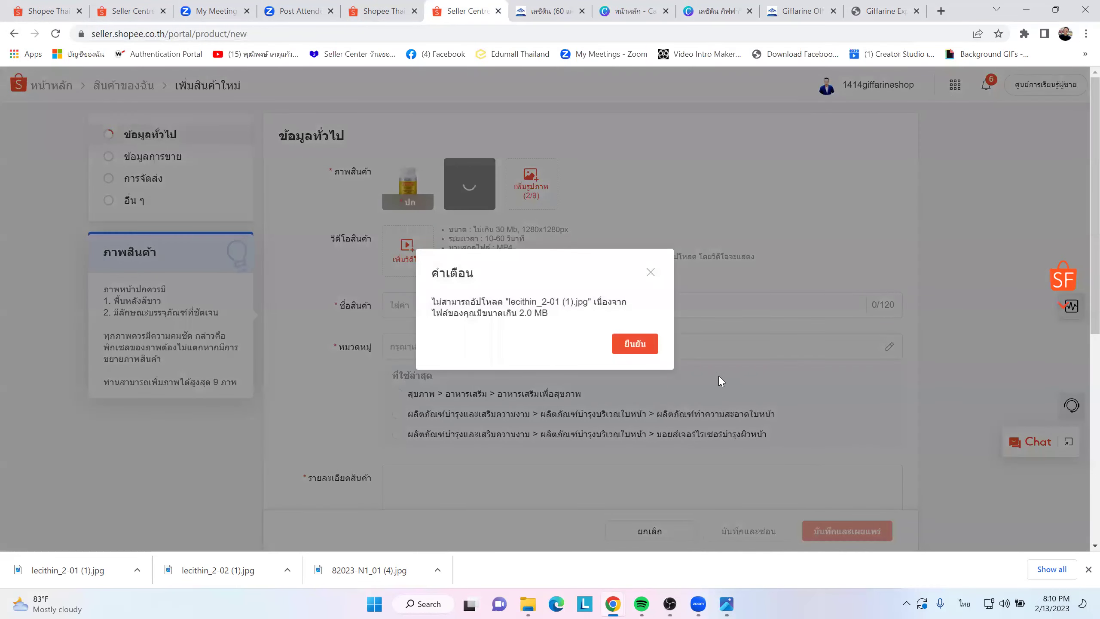
left_click(642, 351)
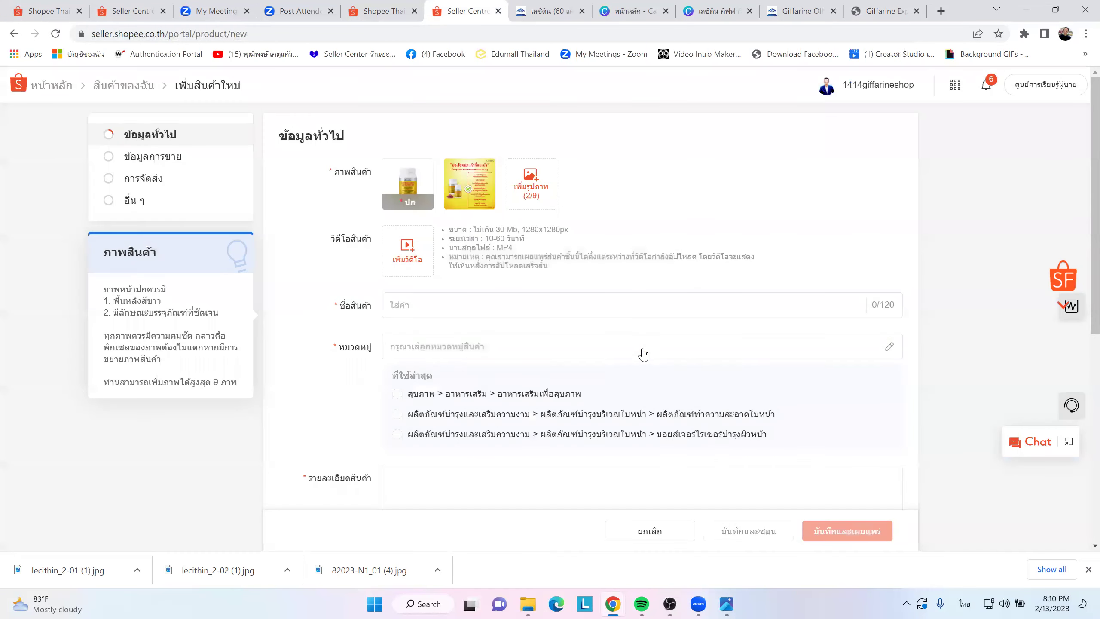
- Upload a red promotional image from Downloads as the third product image and delete it again
left_click(537, 194)
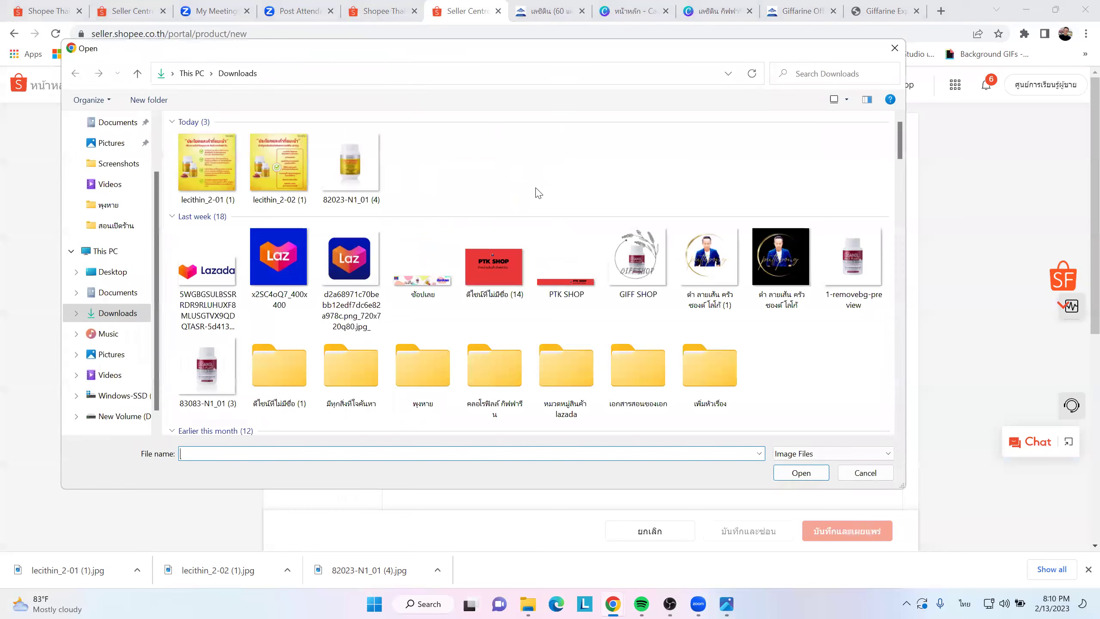
scroll(417, 278, "down", 10)
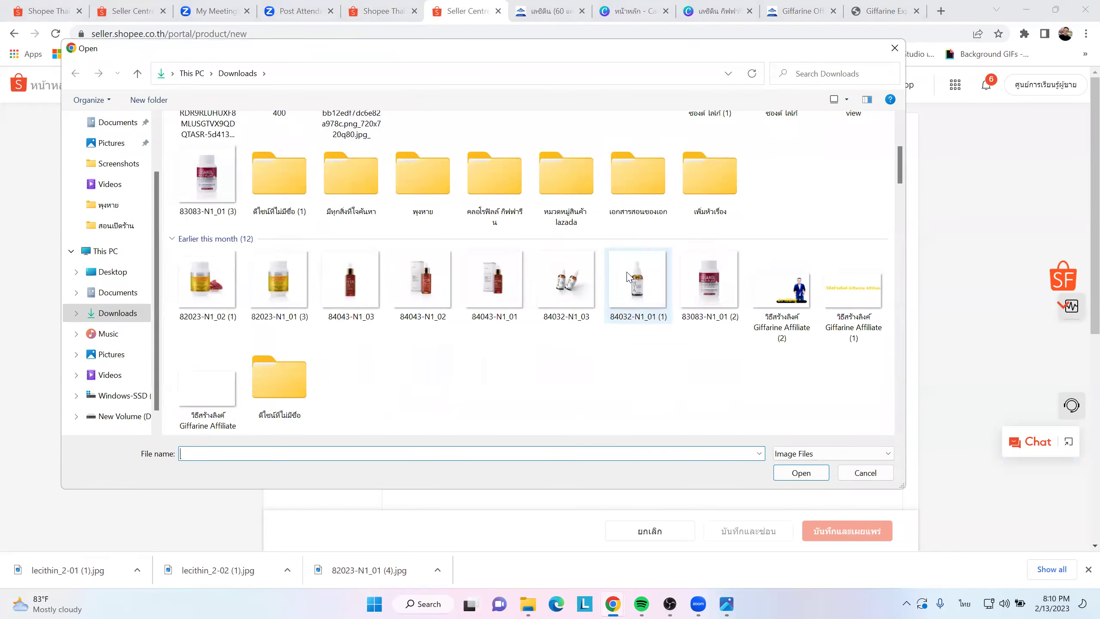
double_click(381, 263)
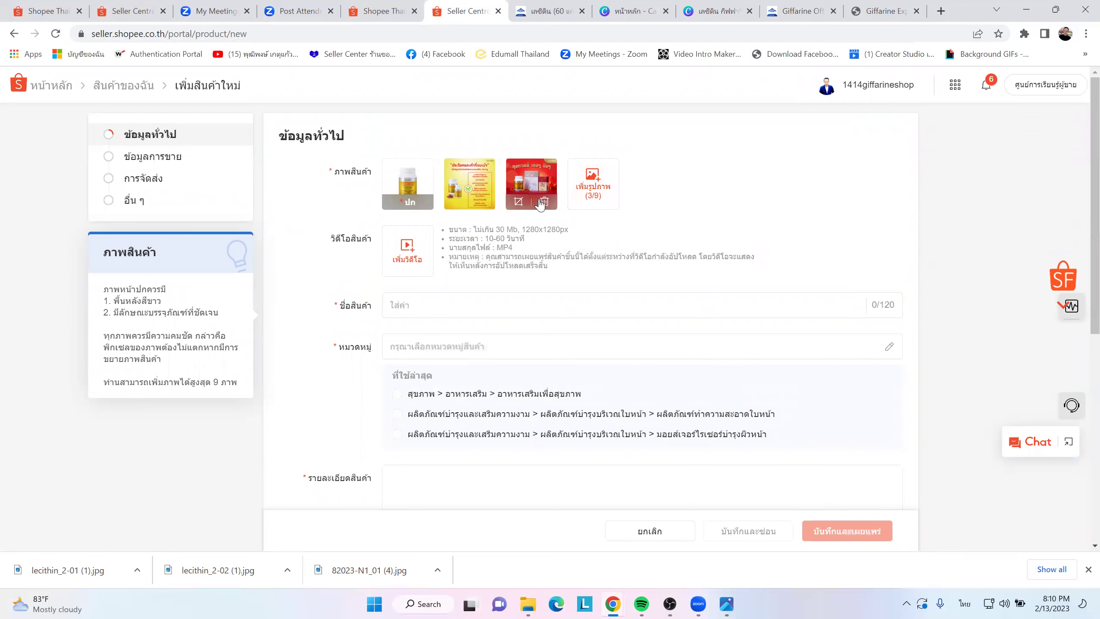
left_click(542, 206)
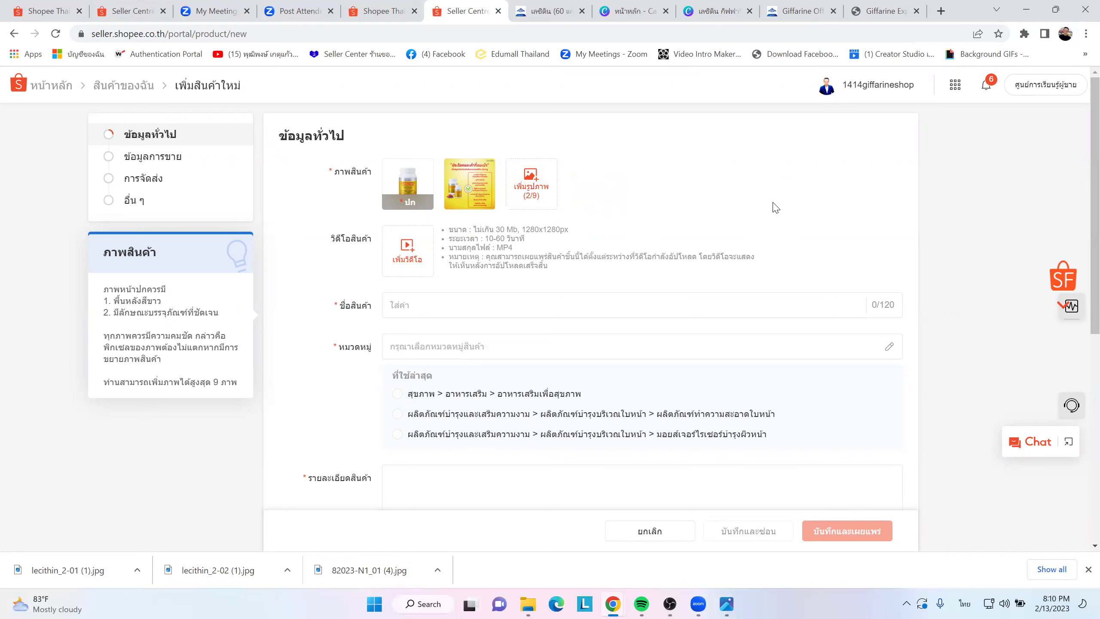
- Upload 82023-N1_02 (1) from Downloads as the third product image
left_click(542, 192)
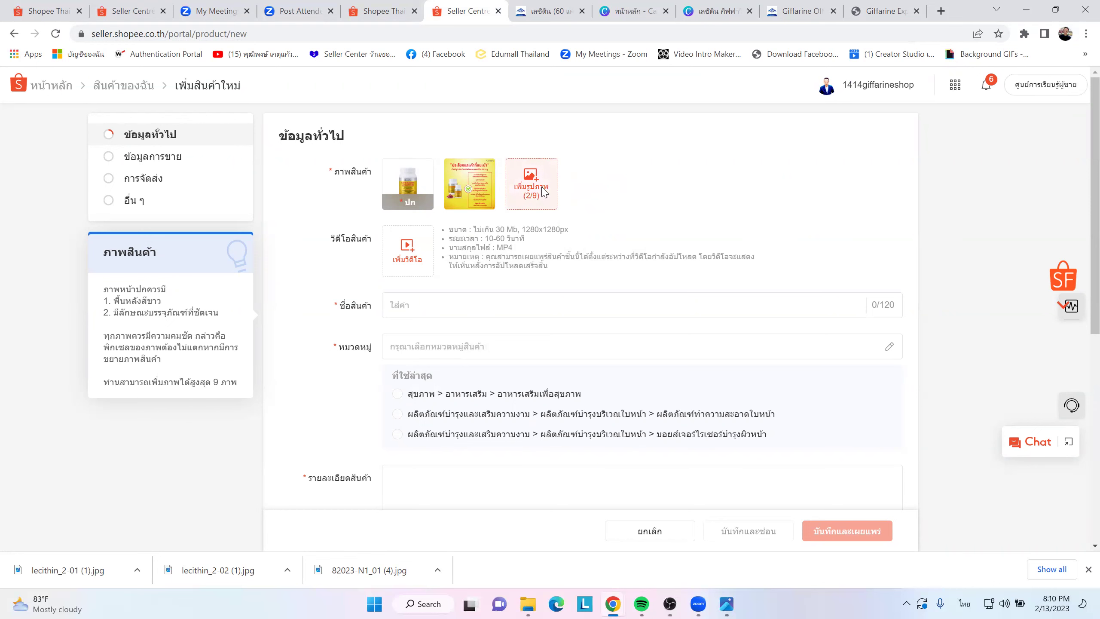
scroll(722, 336, "down", 4)
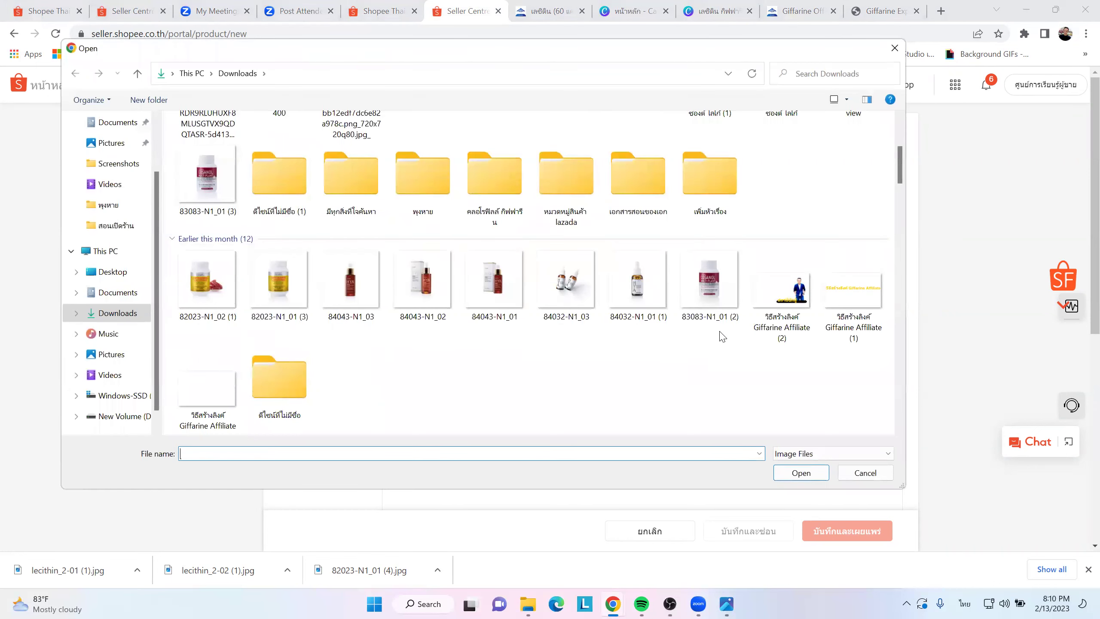
double_click(227, 273)
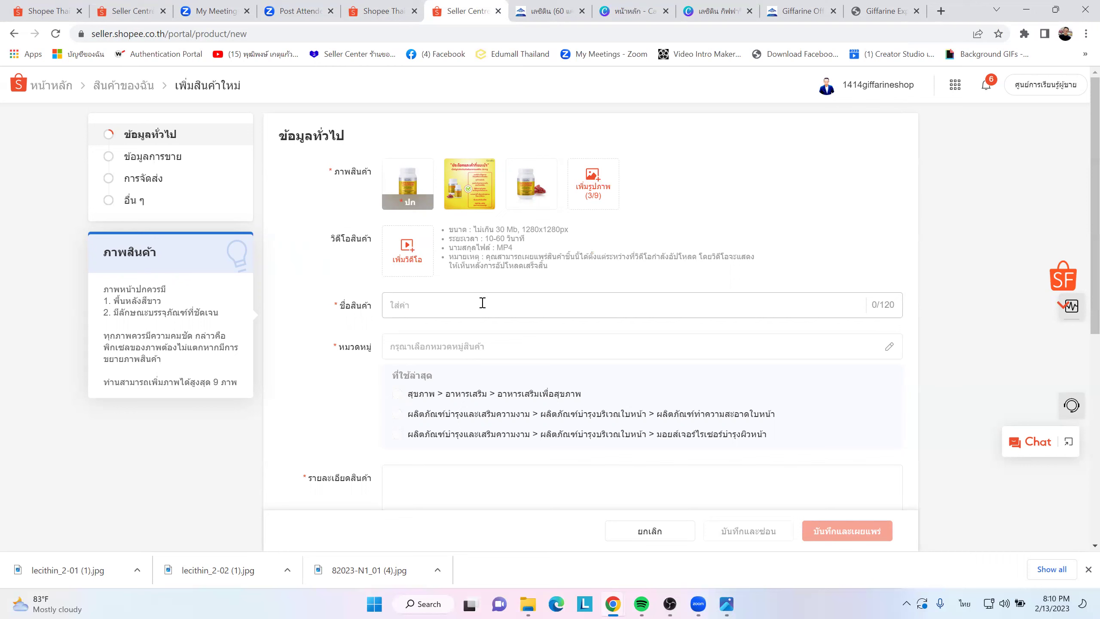
- Copy the two-line lecithin supplement name from รายละเอียด on the Giffarine product page into ชื่อสินค้า of the Shopee form
mouse_move(482, 302)
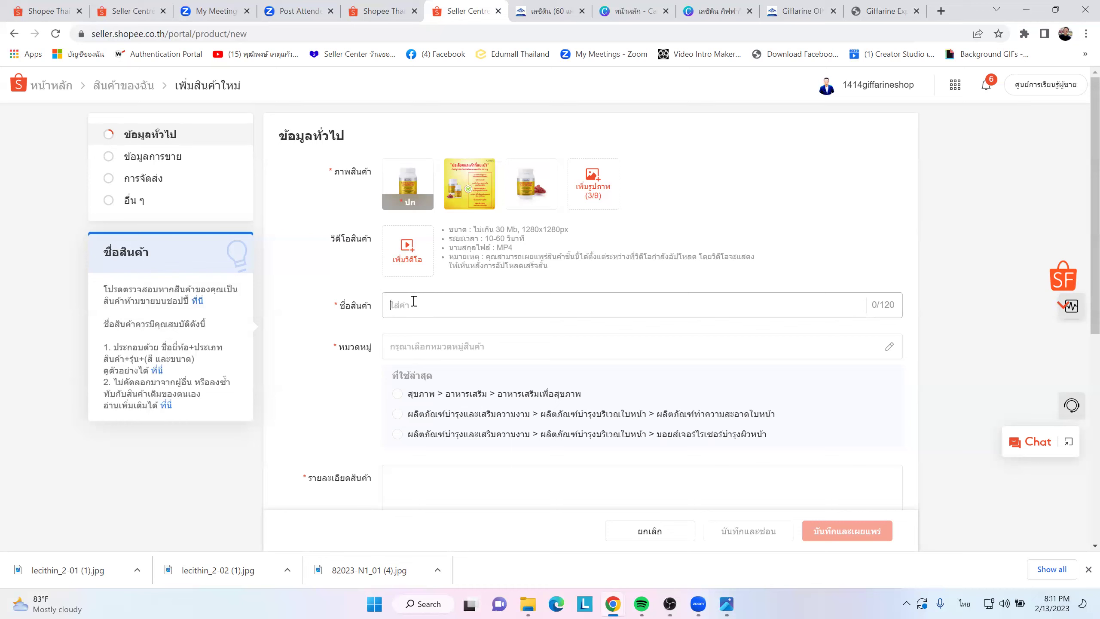
left_click(545, 13)
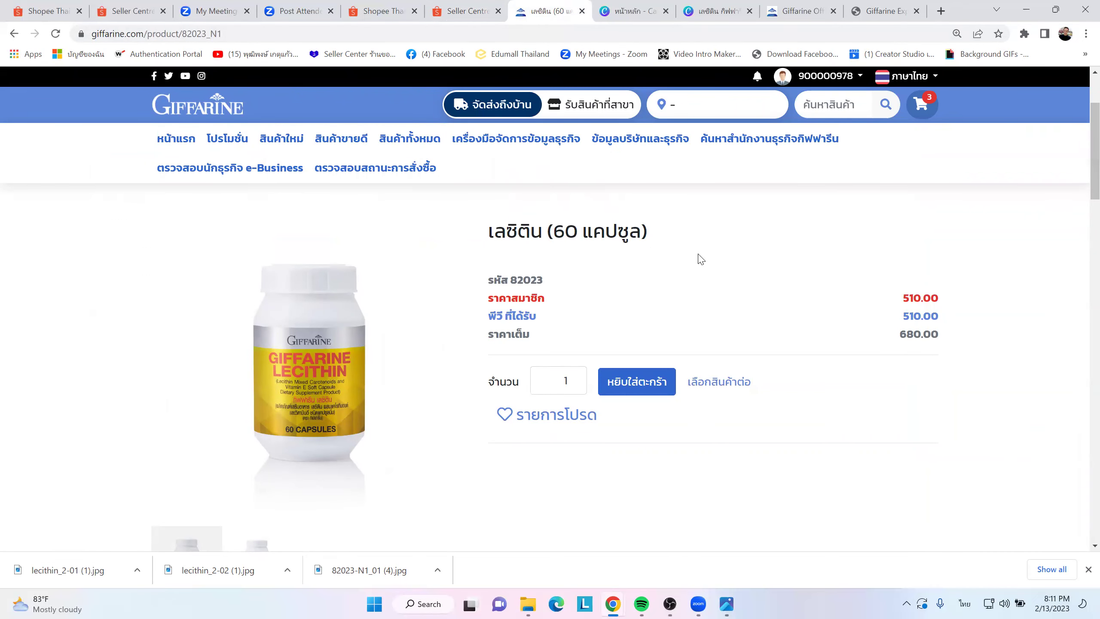
left_click_drag(659, 232, 518, 231)
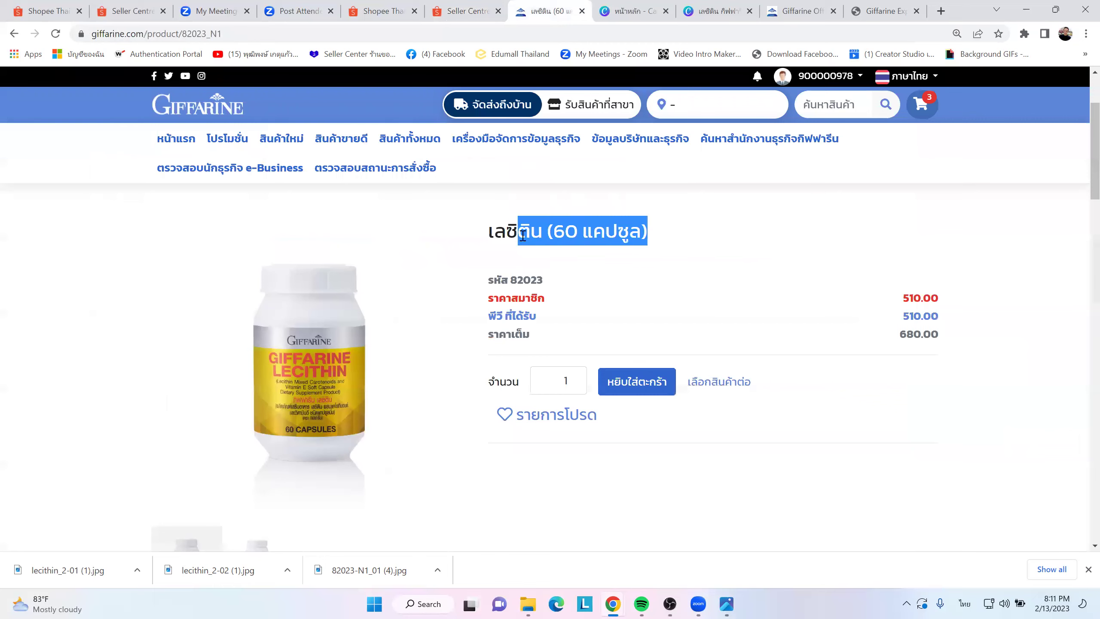
left_click(720, 286)
scroll(719, 282, "down", 5)
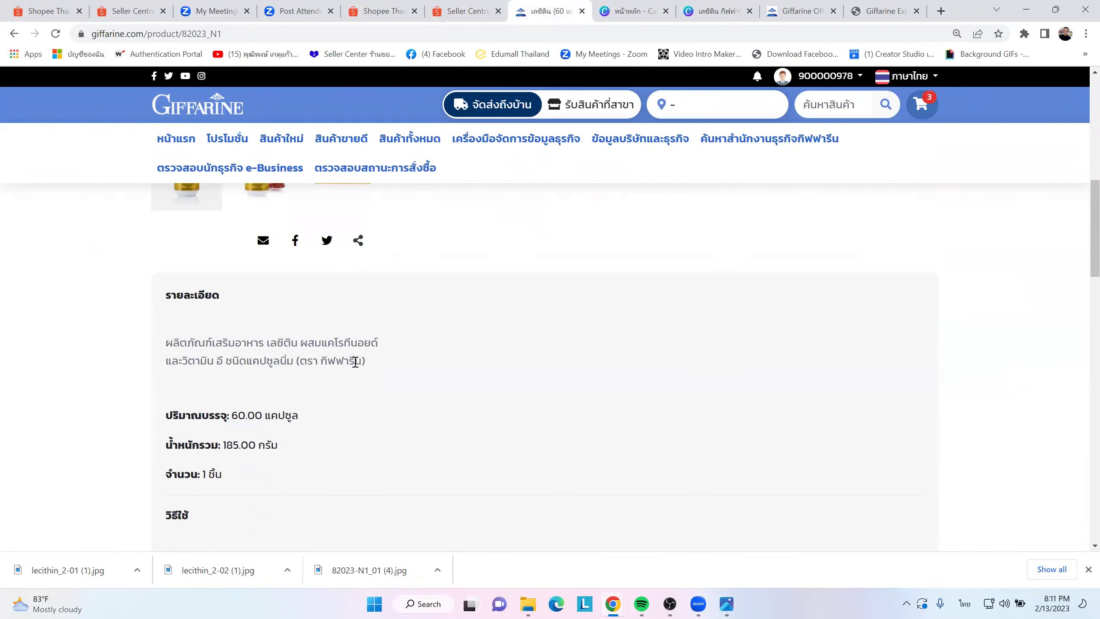
left_click_drag(386, 368, 147, 345)
key("ctrl+c")
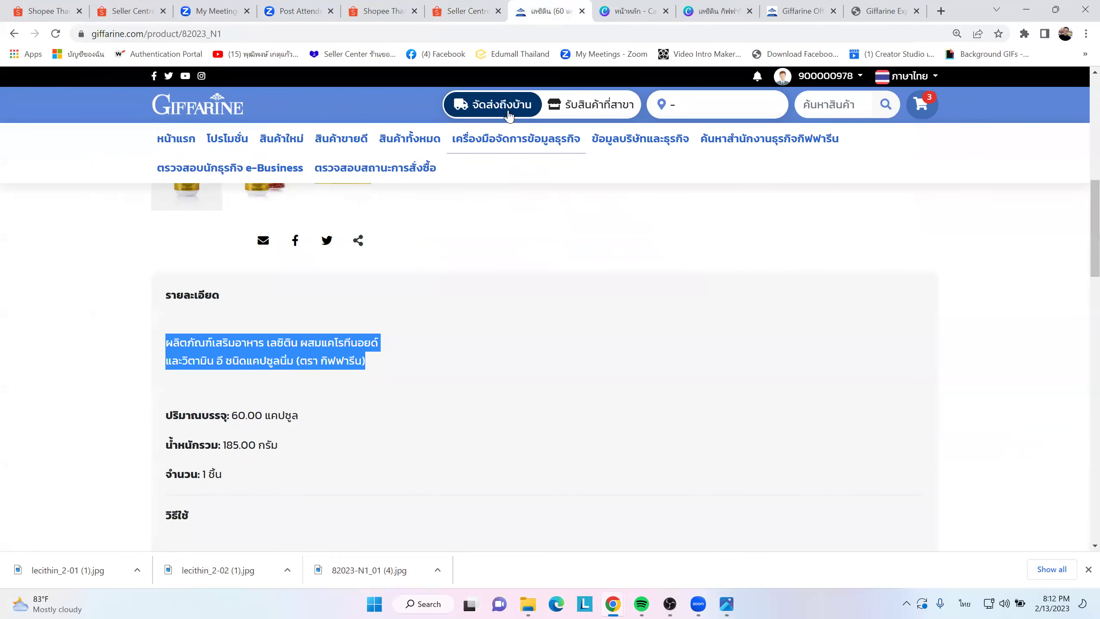
left_click(474, 21)
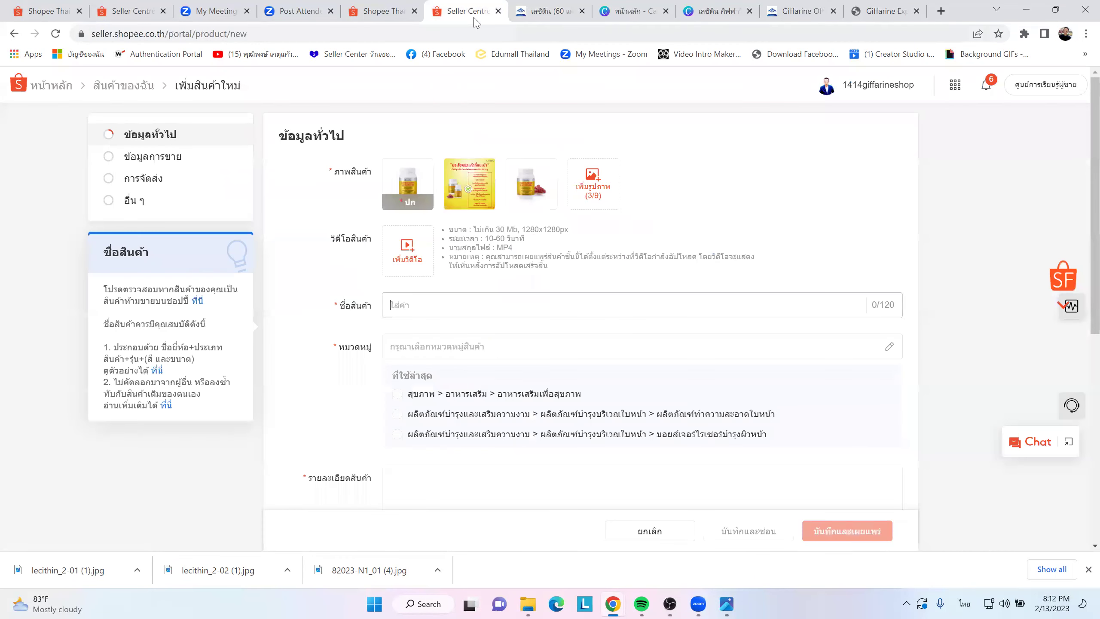
key("ctrl+v")
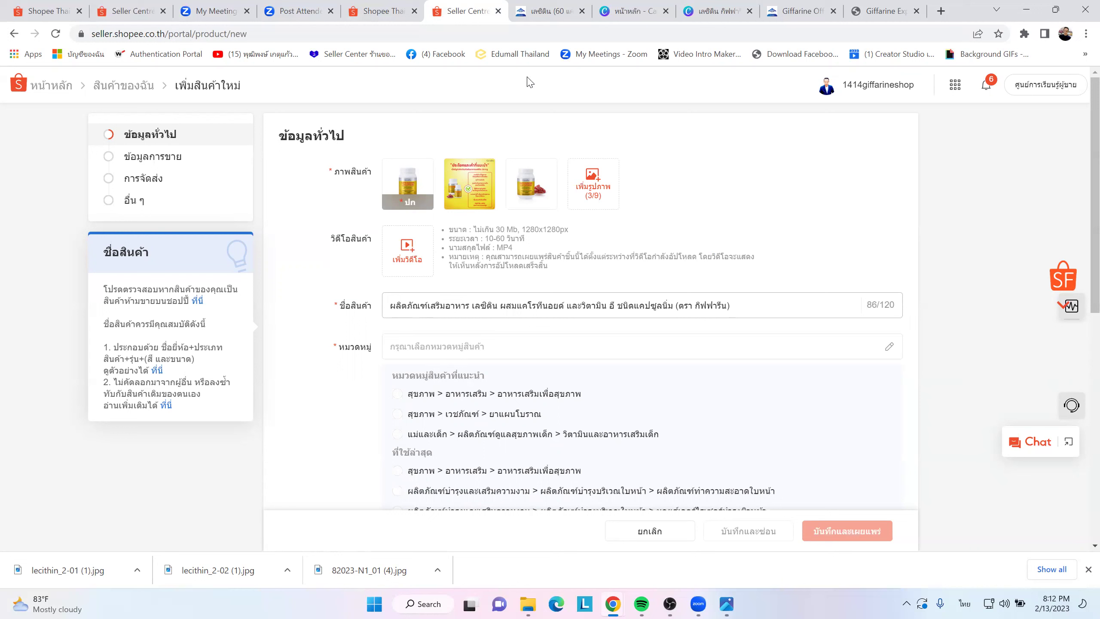
- Choose the suggested category สุขภาพ > อาหารเสริม > อาหารเสริมเพื่อสุขภาพ for the product
mouse_move(377, 358)
left_mouse_down()
mouse_move(585, 513)
mouse_move(354, 440)
mouse_move(433, 346)
left_mouse_up()
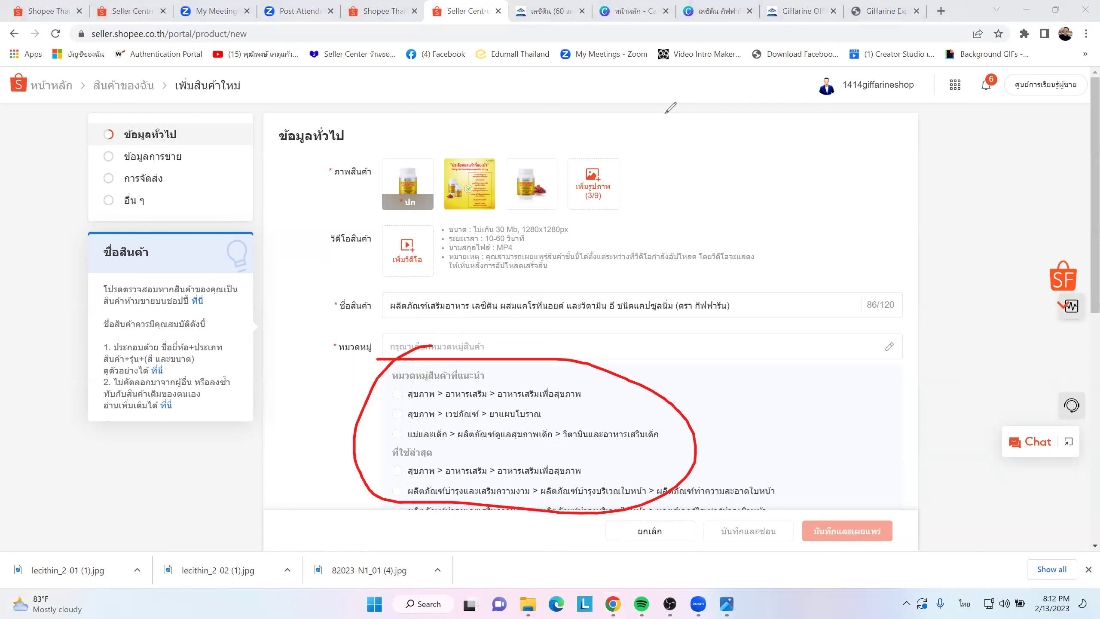
key("Escape")
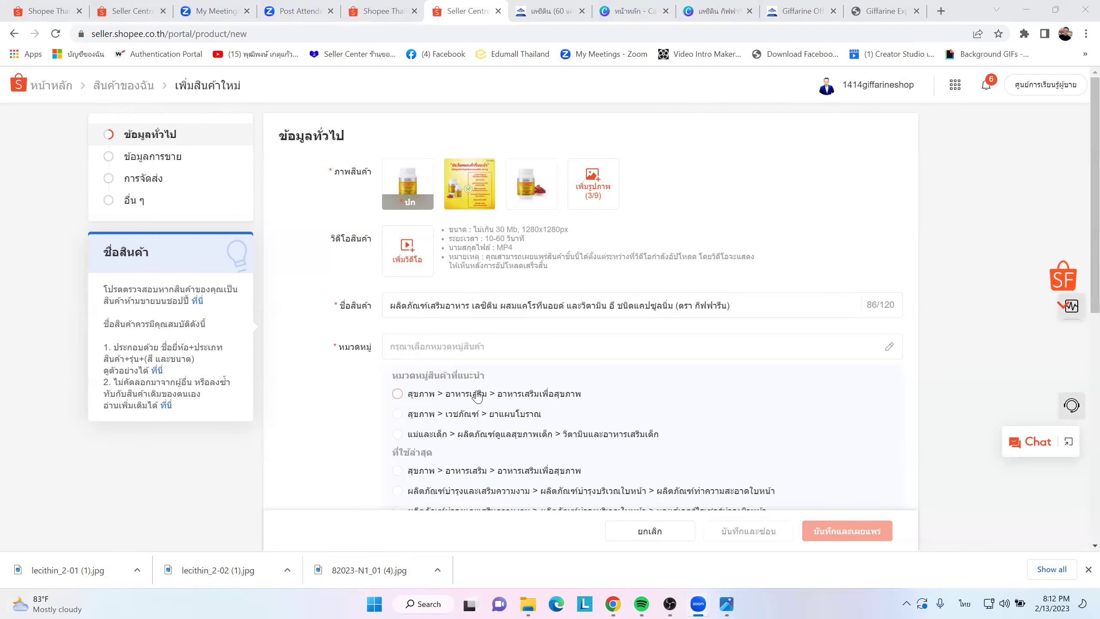
left_click(398, 394)
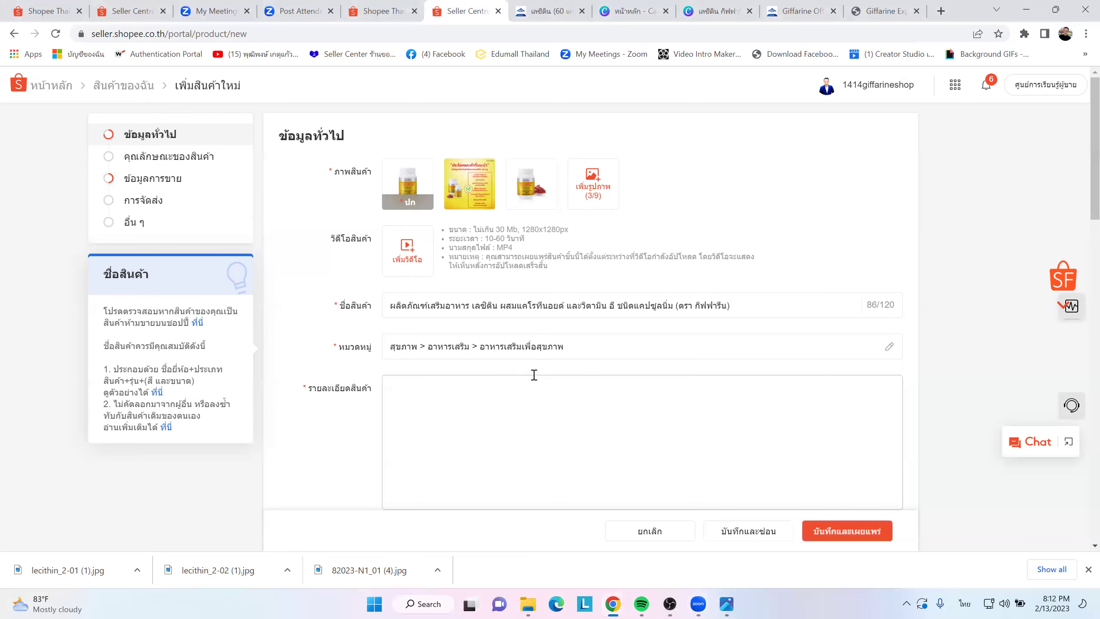
- Copy the Giffarine page's full details, from the product description through the วิธีใช้ text, into รายละเอียดสินค้า of the Shopee form
scroll(534, 374, "down", 1)
scroll(534, 374, "down", 1)
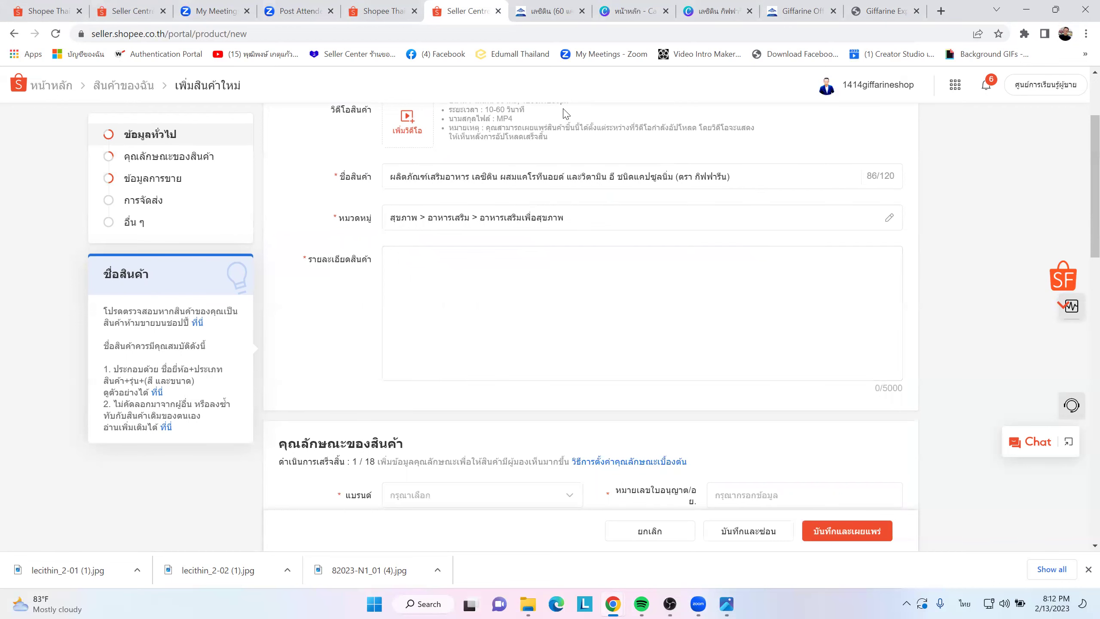
left_click(557, 12)
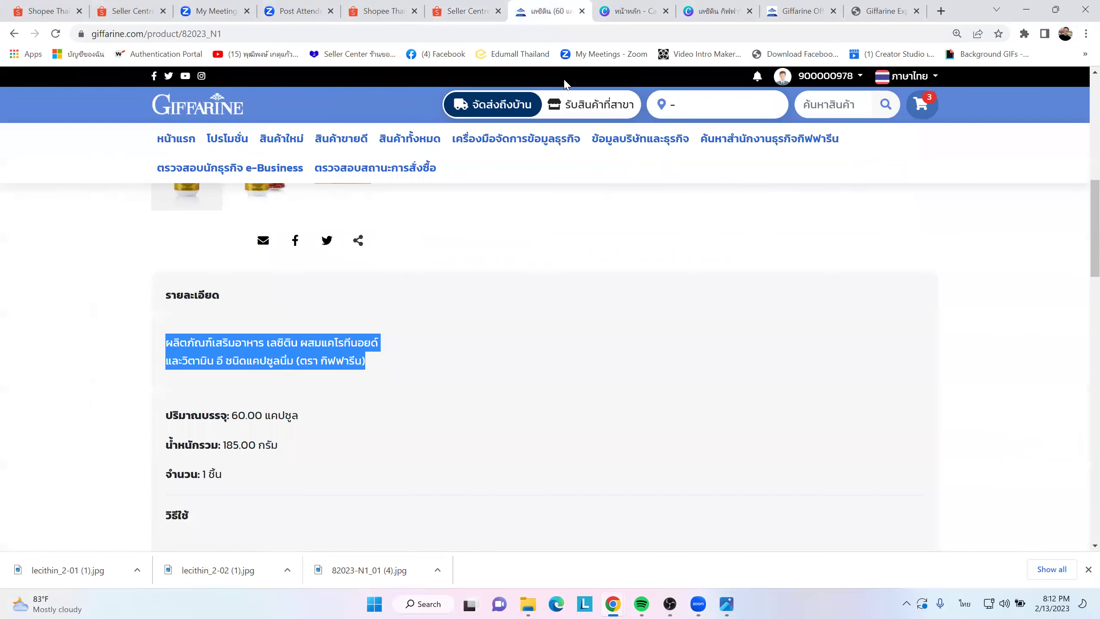
scroll(525, 331, "down", 4)
scroll(517, 331, "up", 3)
left_click(522, 332)
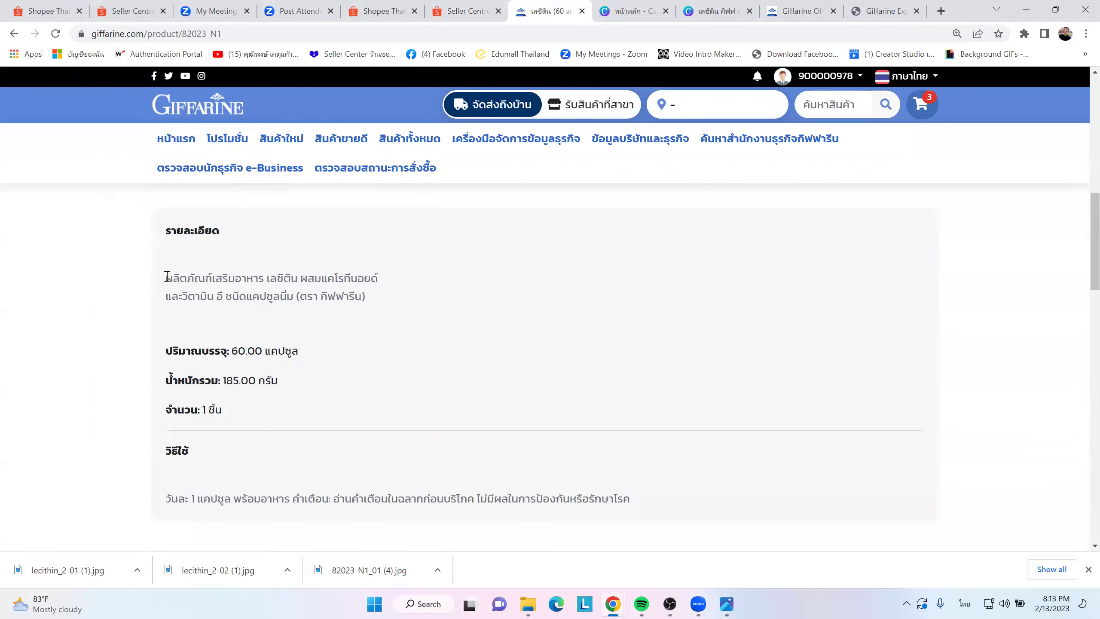
left_click_drag(166, 276, 659, 513)
key("ctrl+c")
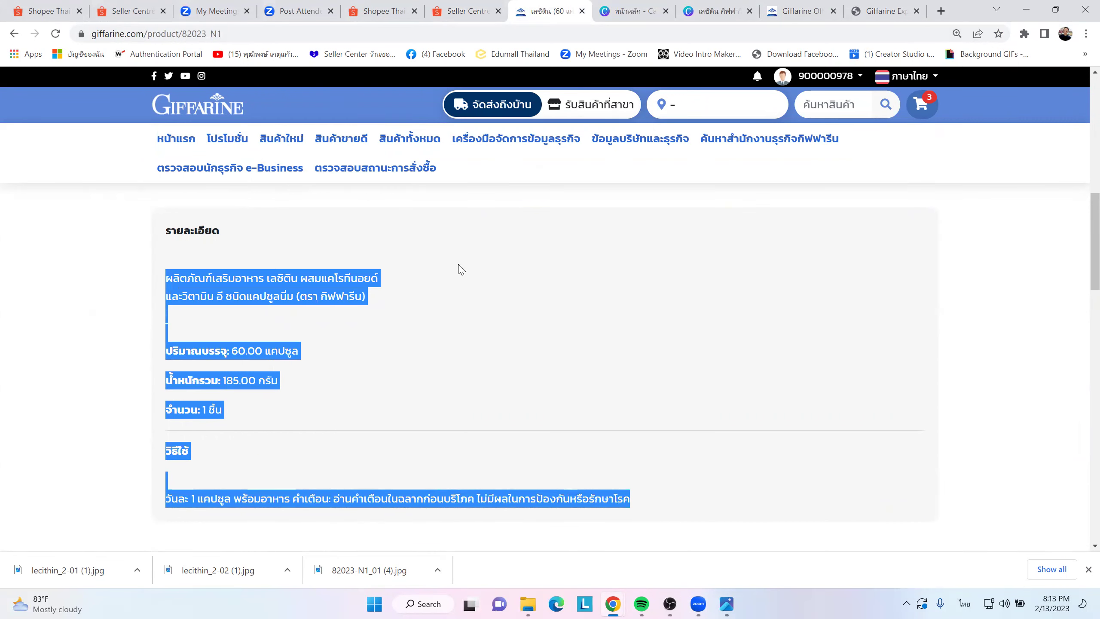
left_click(453, 14)
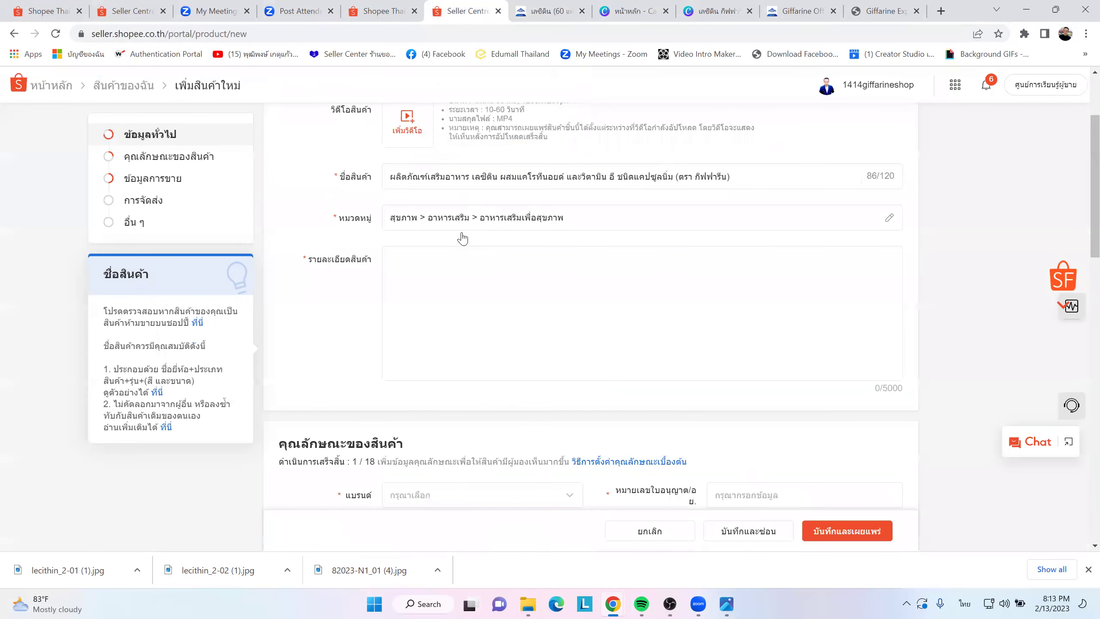
left_click(420, 268)
key("ctrl+v")
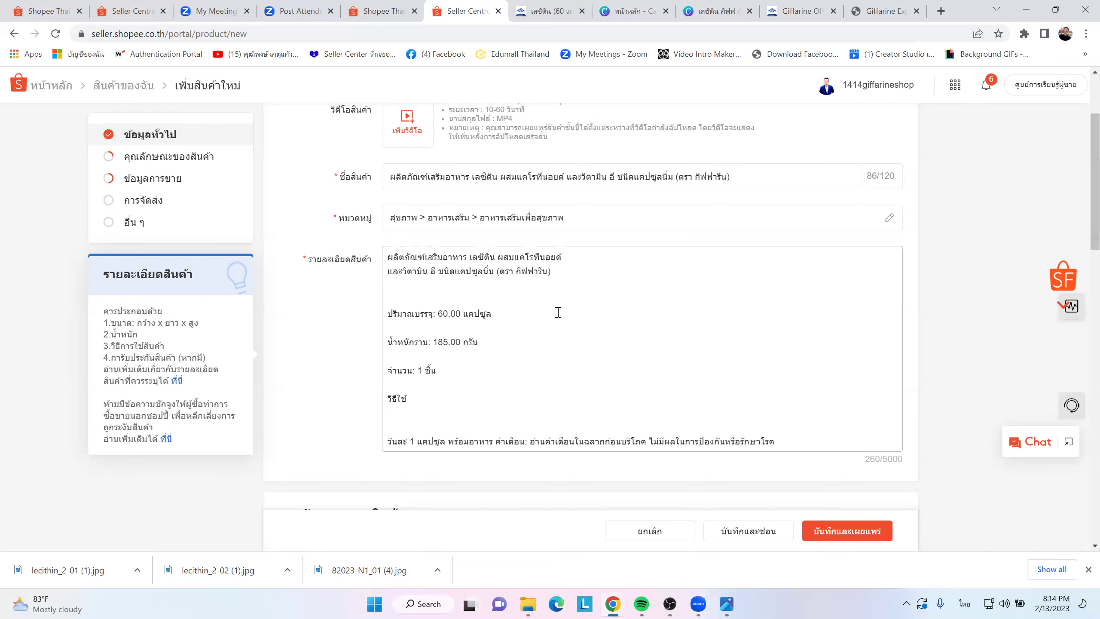
- Set the product's แบรนด์ to Giffarine(กิฟฟารีน), searching the brand list for "giffa"
scroll(558, 312, "down", 3)
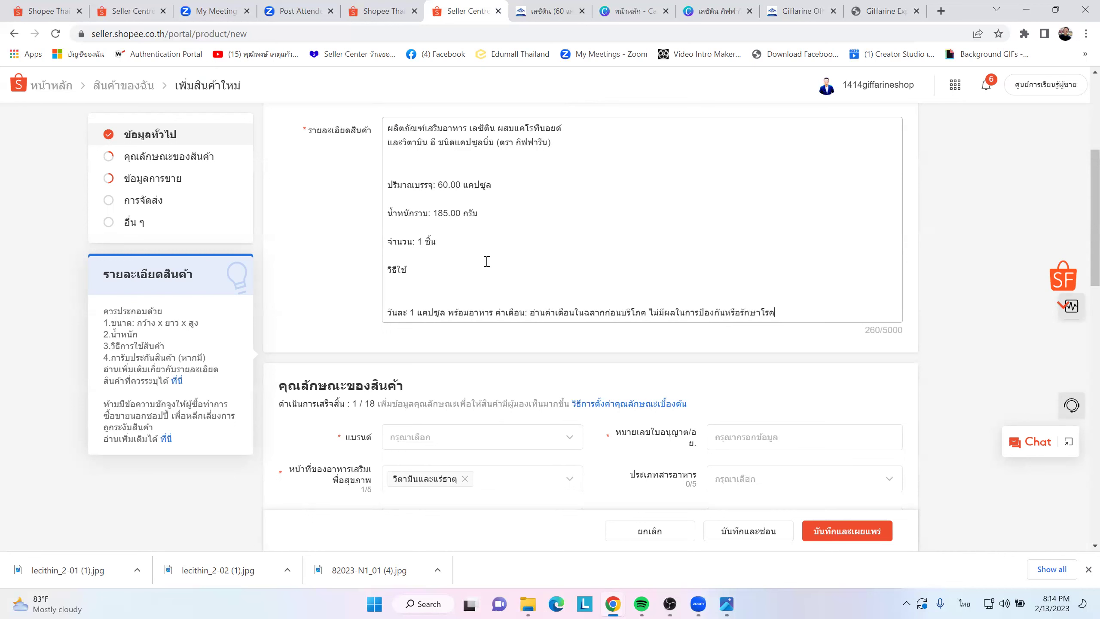
scroll(487, 261, "down", 4)
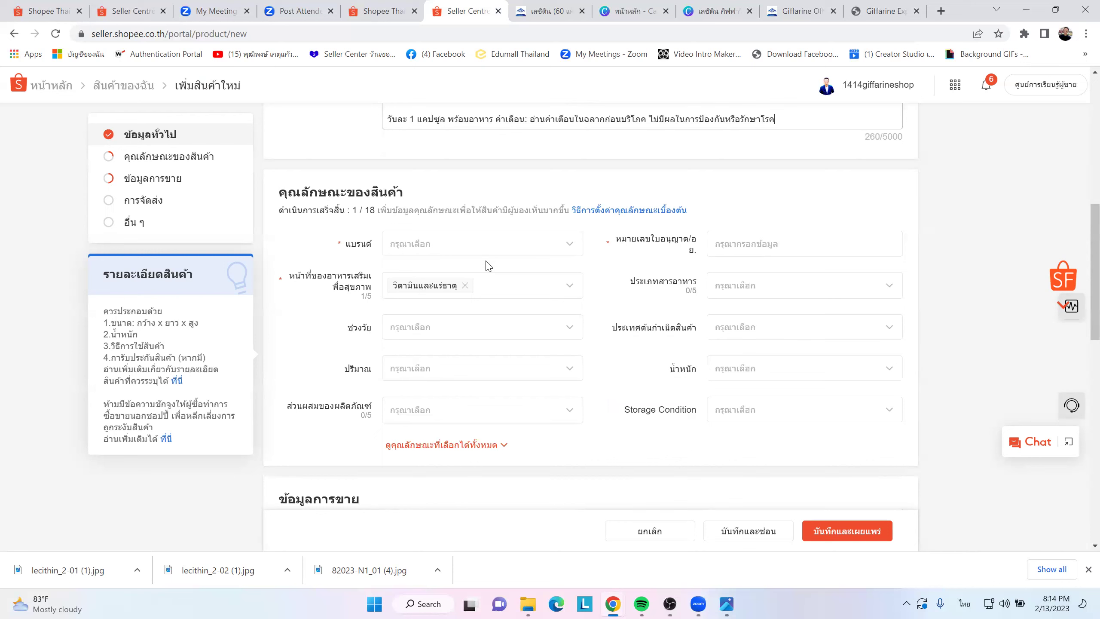
left_click(423, 244)
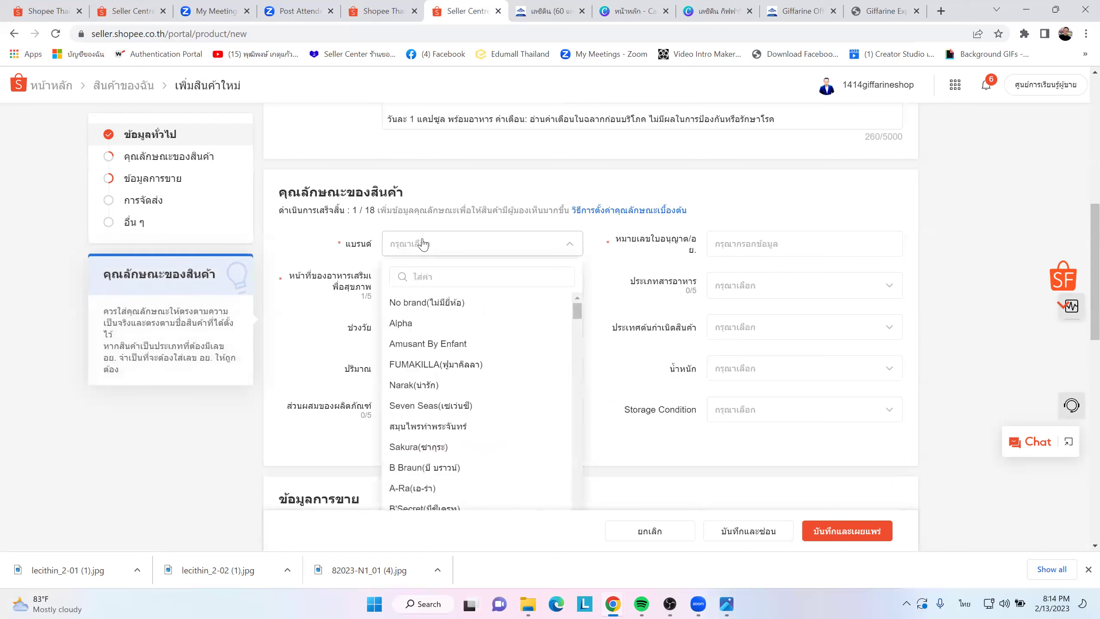
left_click(422, 244)
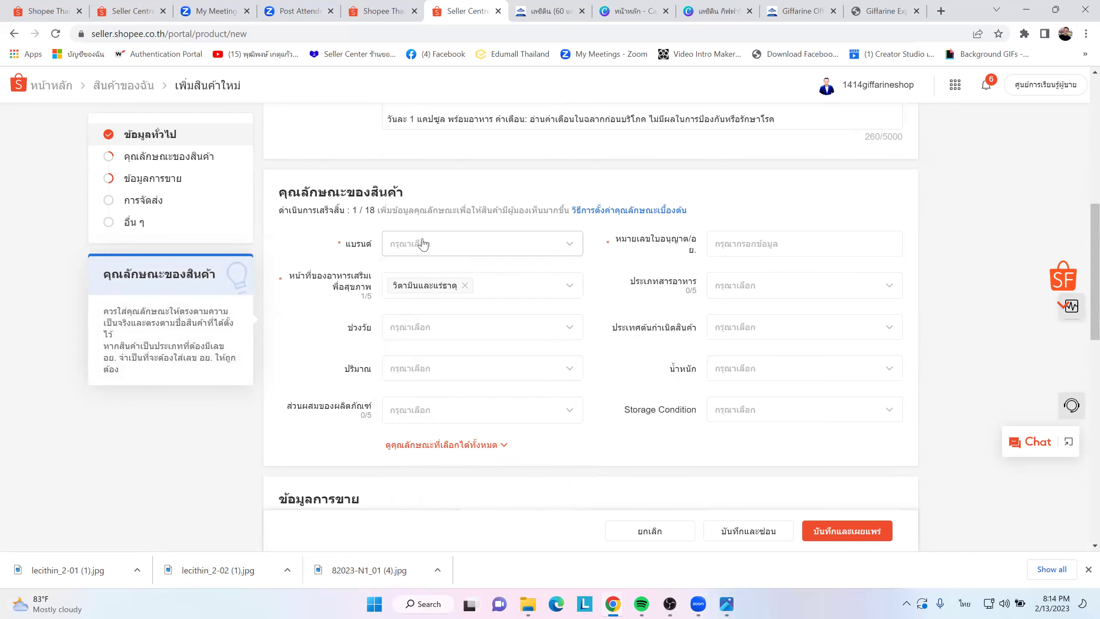
left_click(423, 244)
left_click(428, 273)
type("เ")
key("BackSpace")
key("grave")
type("giffa")
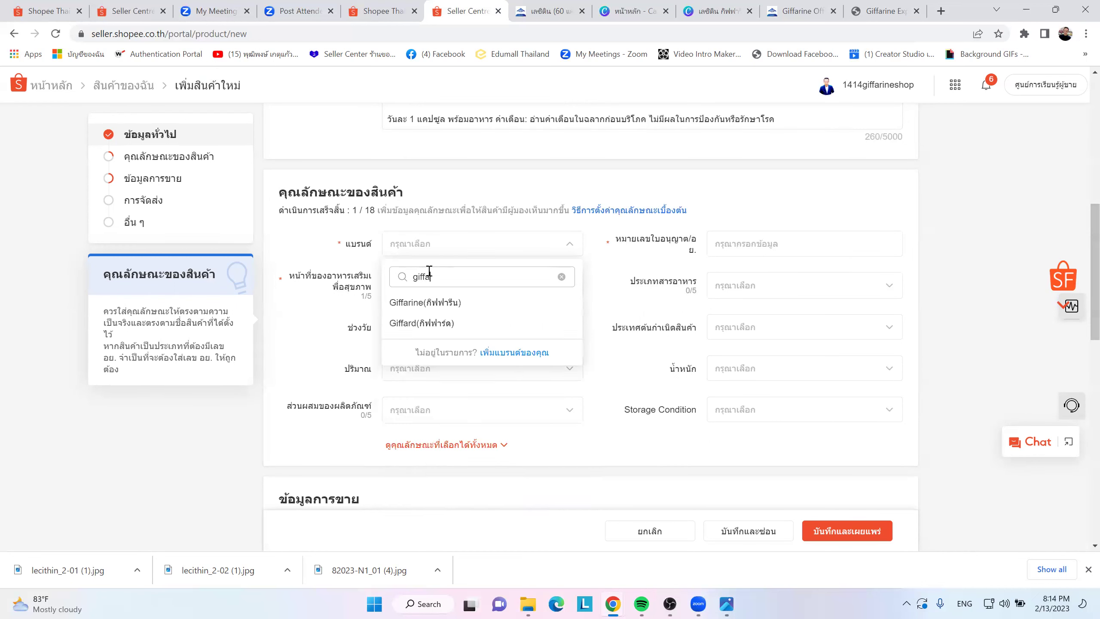
left_click(452, 307)
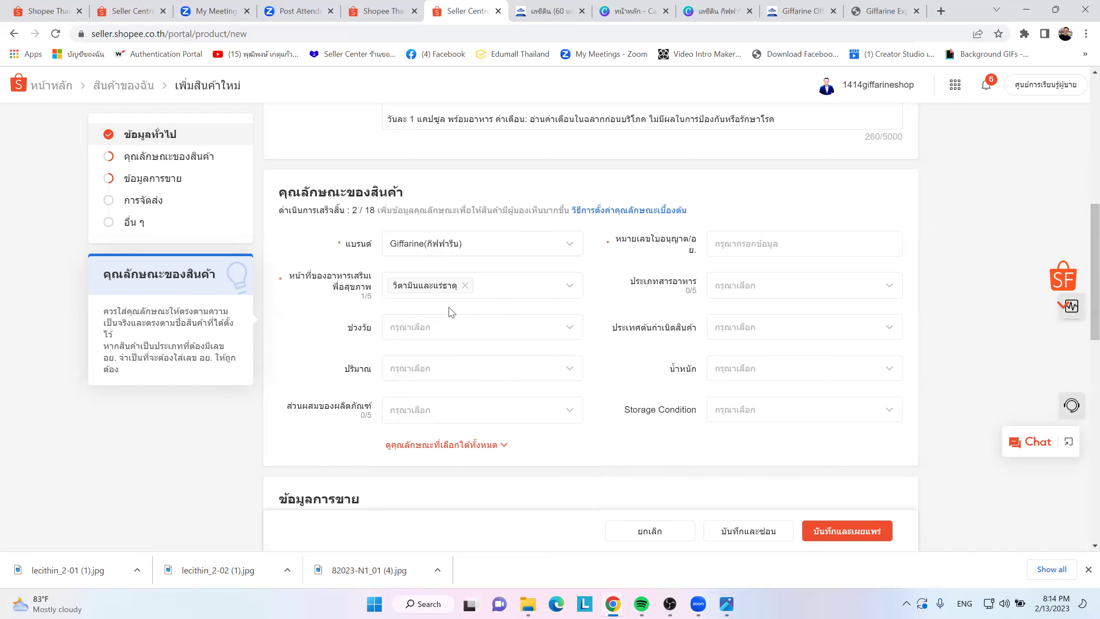
- Add การย่อยอาหารและตับ as the supplement's health function and remove วิตามินและแร่ธาตุ
left_click(569, 287)
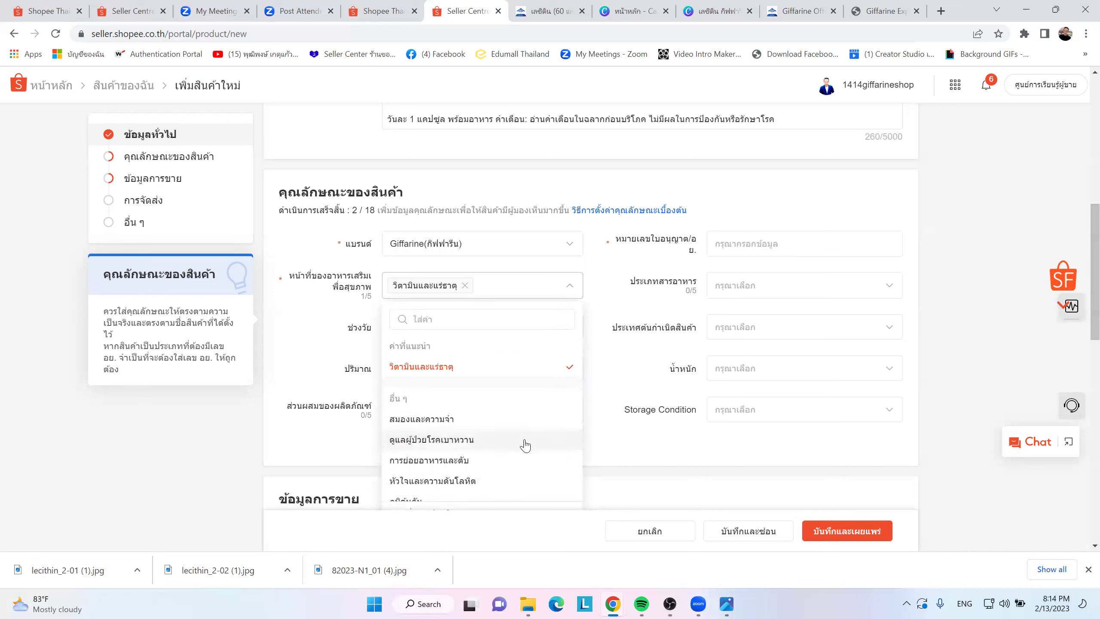
left_click(471, 464)
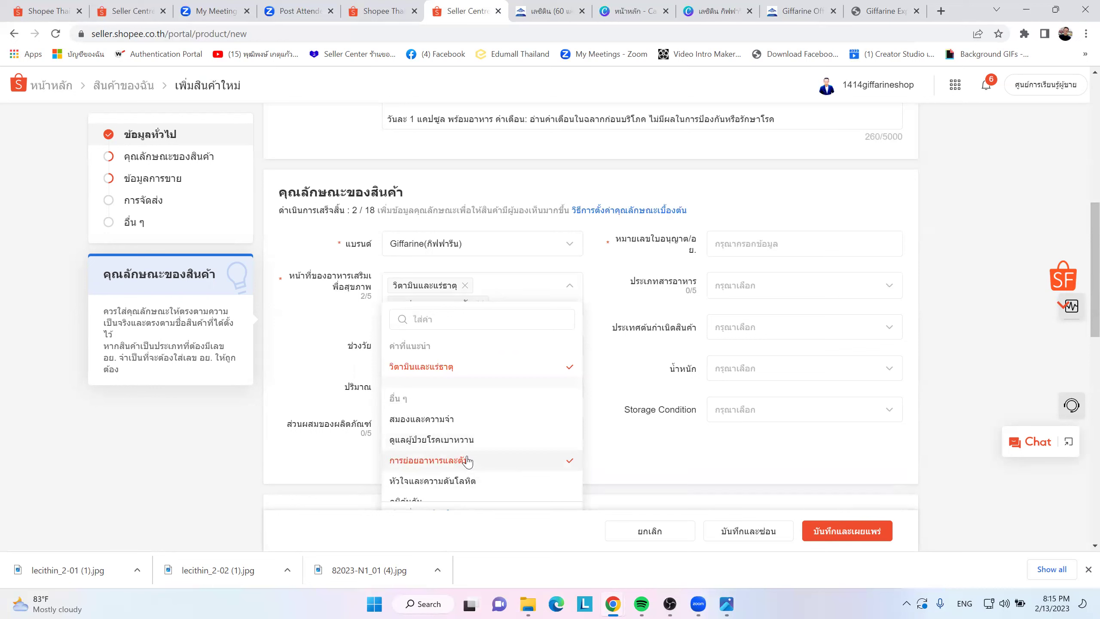
left_click(610, 433)
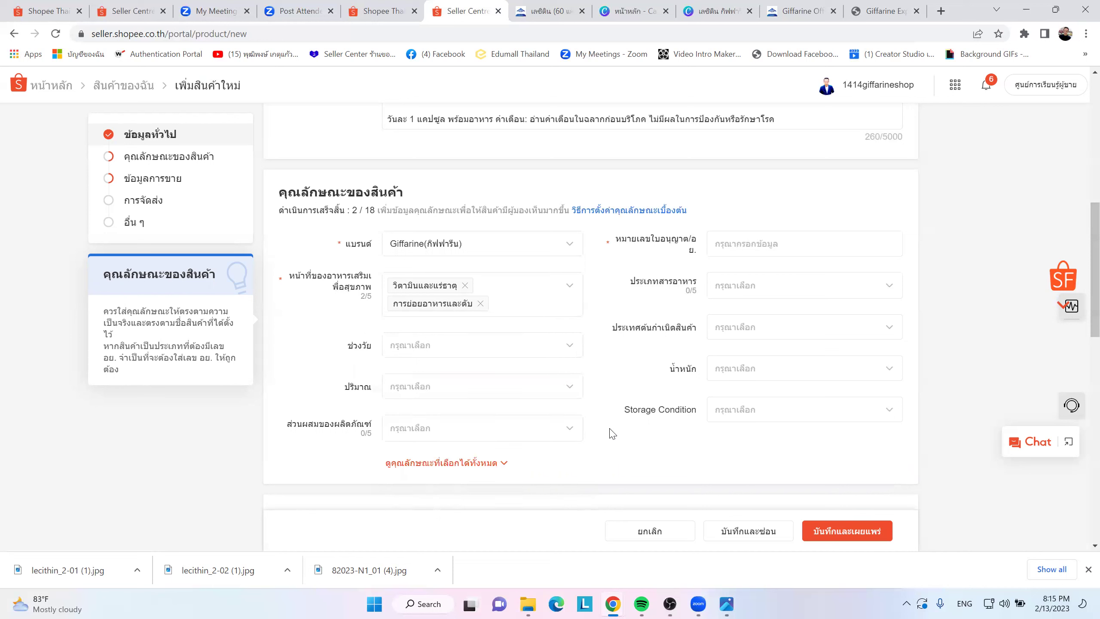
left_click(465, 285)
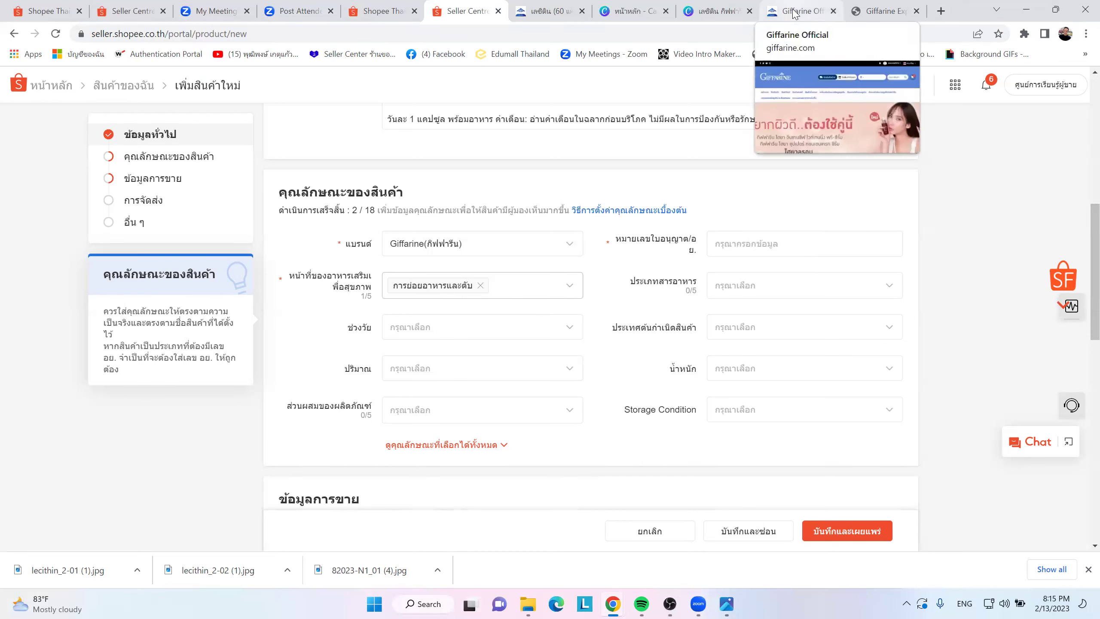
- Go to the Giffarine home page and advance its banner to the E-Marketplace slide on อย. numbers and product sizes
left_click(790, 19)
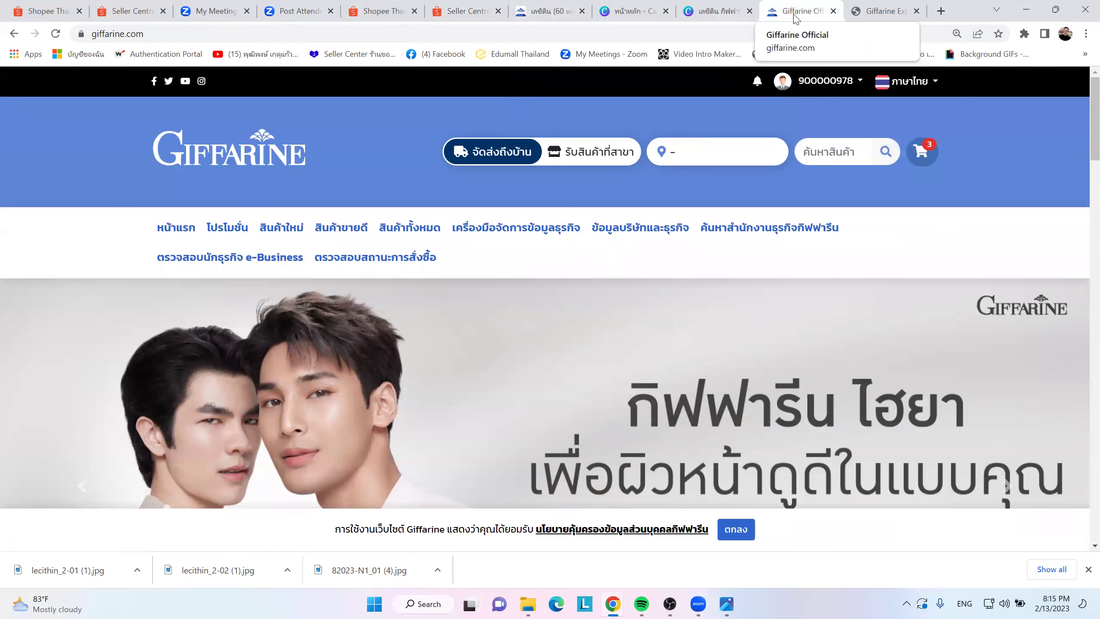
left_click(545, 12)
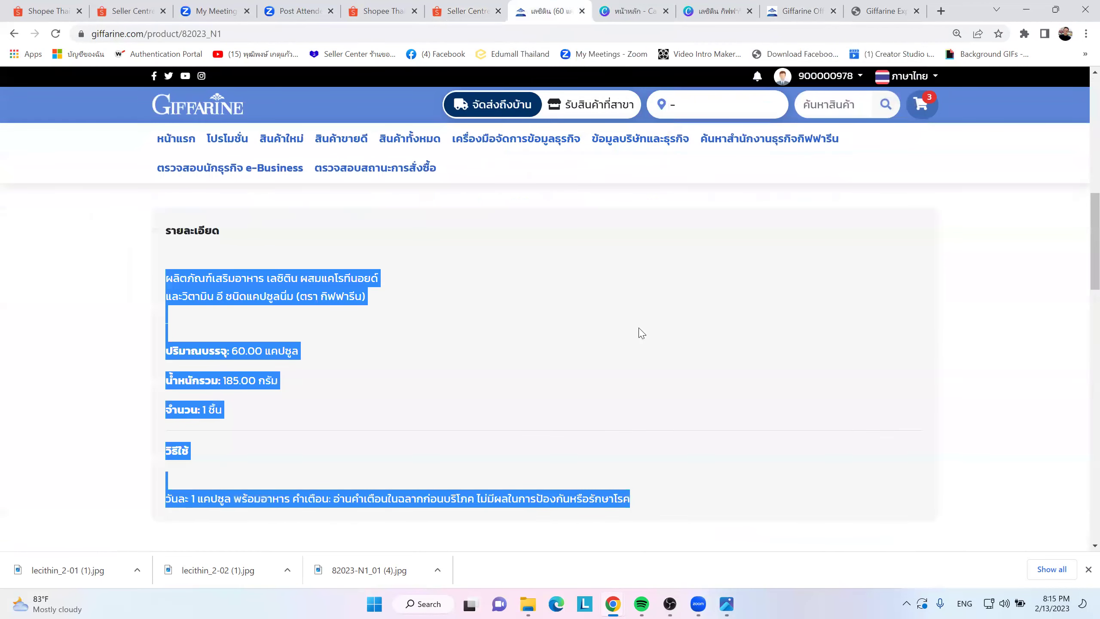
left_click(795, 12)
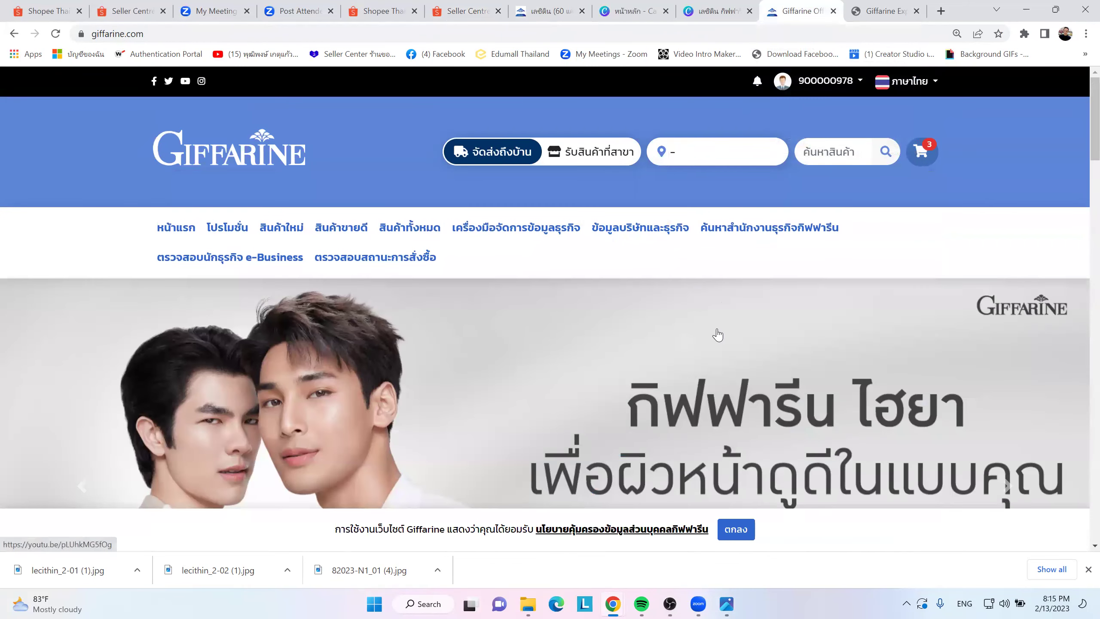
scroll(717, 324, "down", 2)
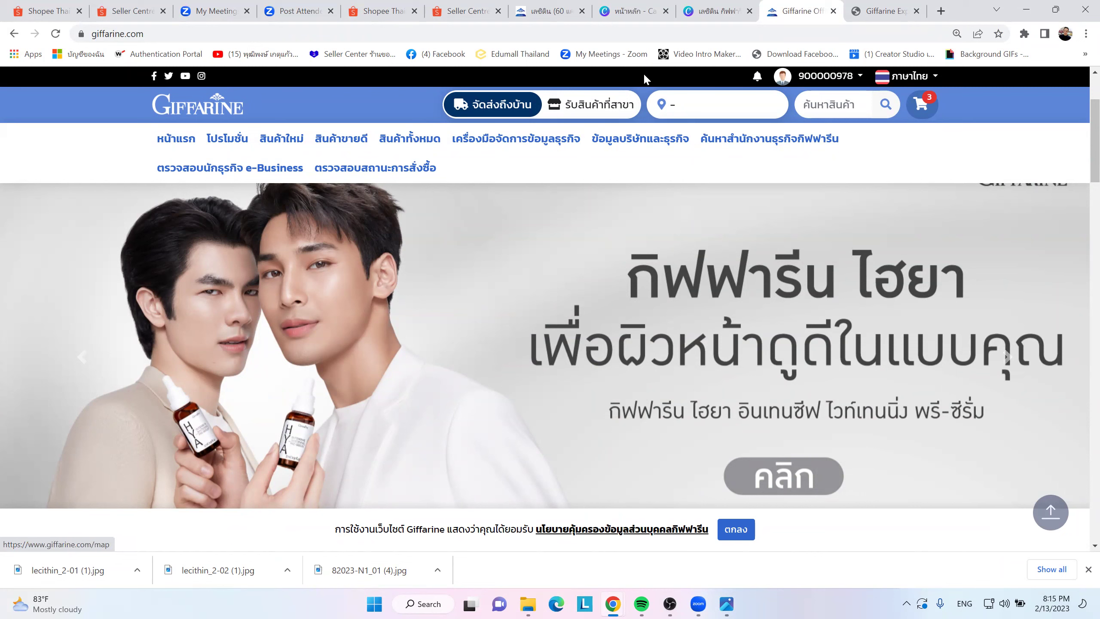
mouse_move(1026, 385)
left_mouse_down()
mouse_move(1048, 333)
mouse_move(1022, 366)
left_mouse_up()
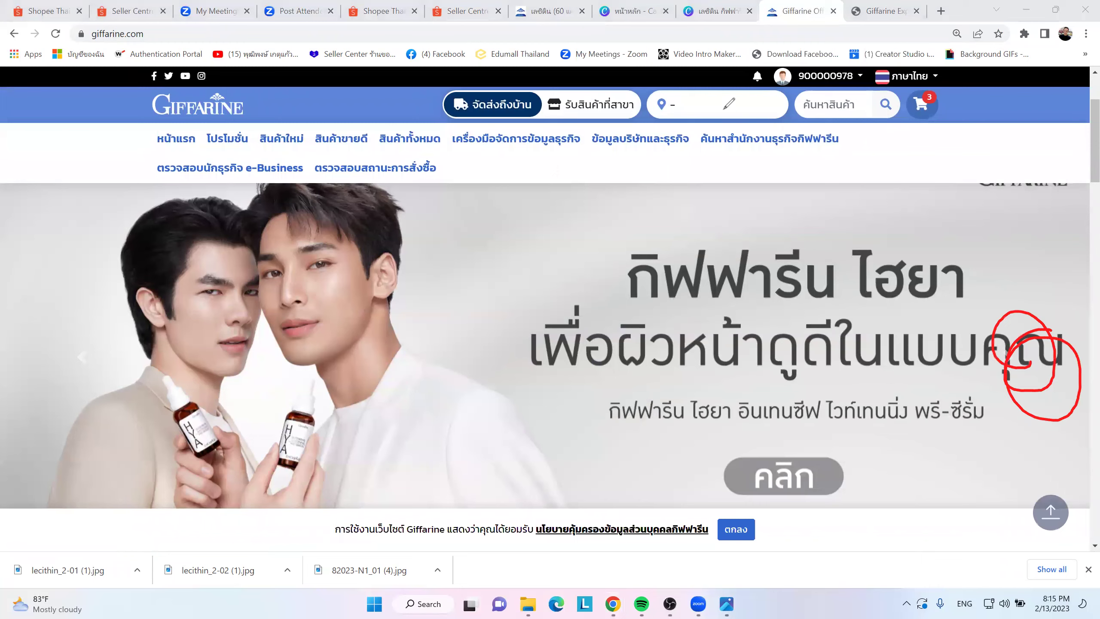
left_click(1057, 362)
left_click(1056, 362)
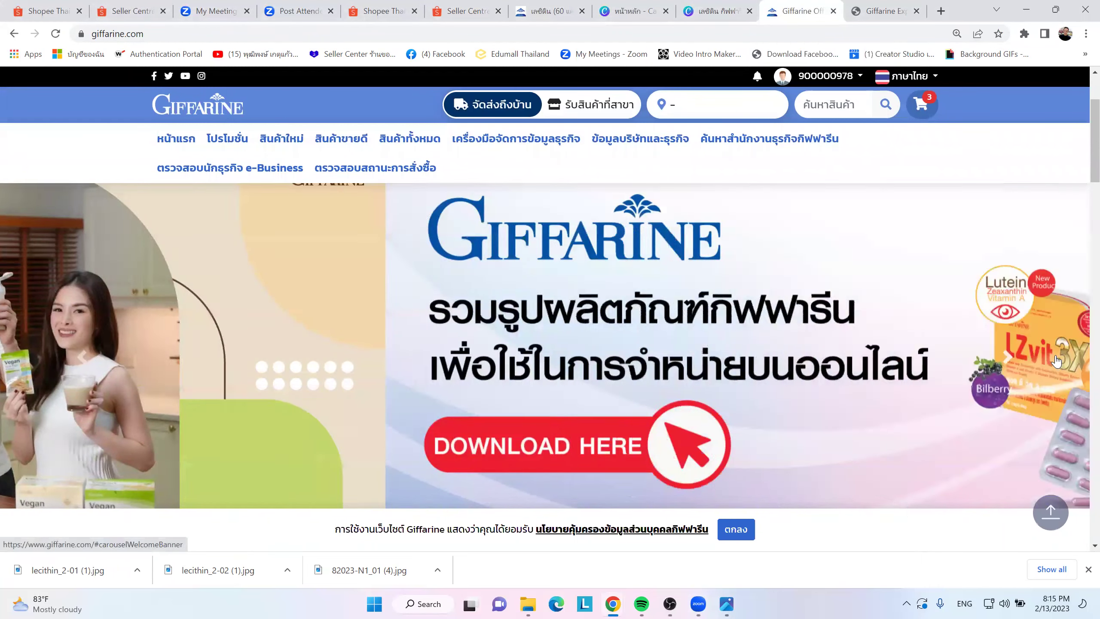
left_click(1056, 361)
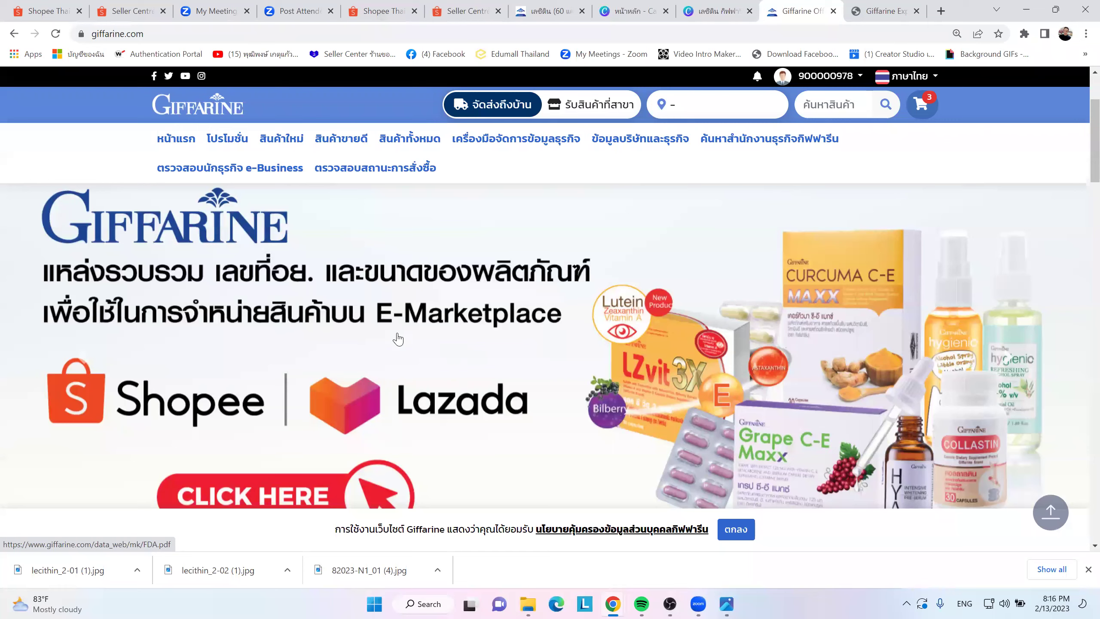
- Open FDA.pdf from the banner and look through its table of registration numbers, package sizes and weights
left_click(438, 364)
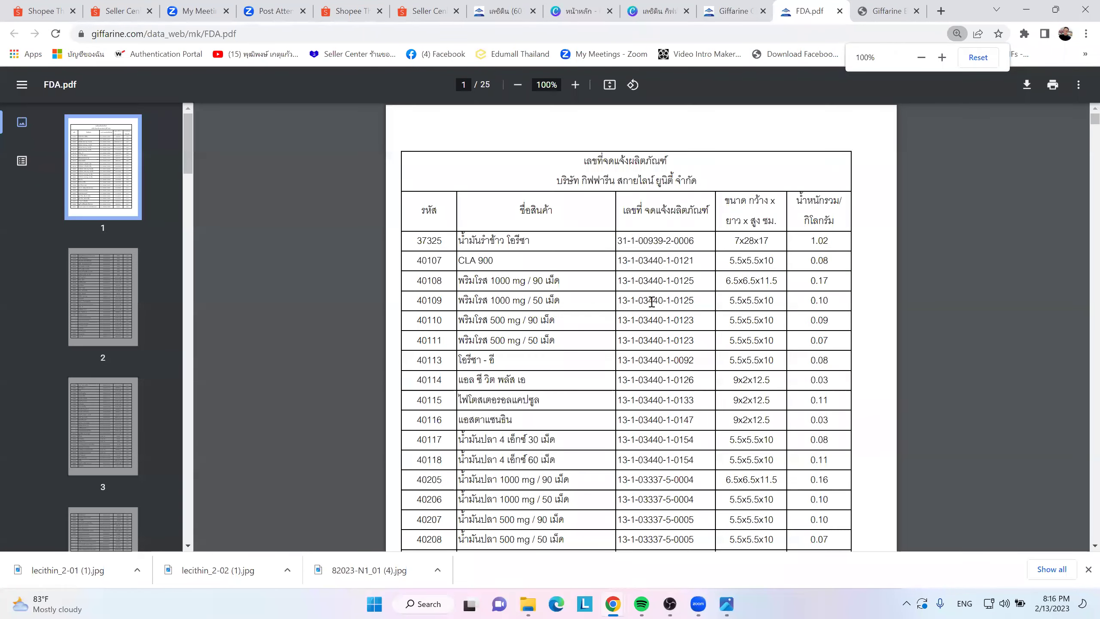
scroll(658, 298, "down", 10)
scroll(658, 300, "up", 7)
scroll(659, 300, "up", 2)
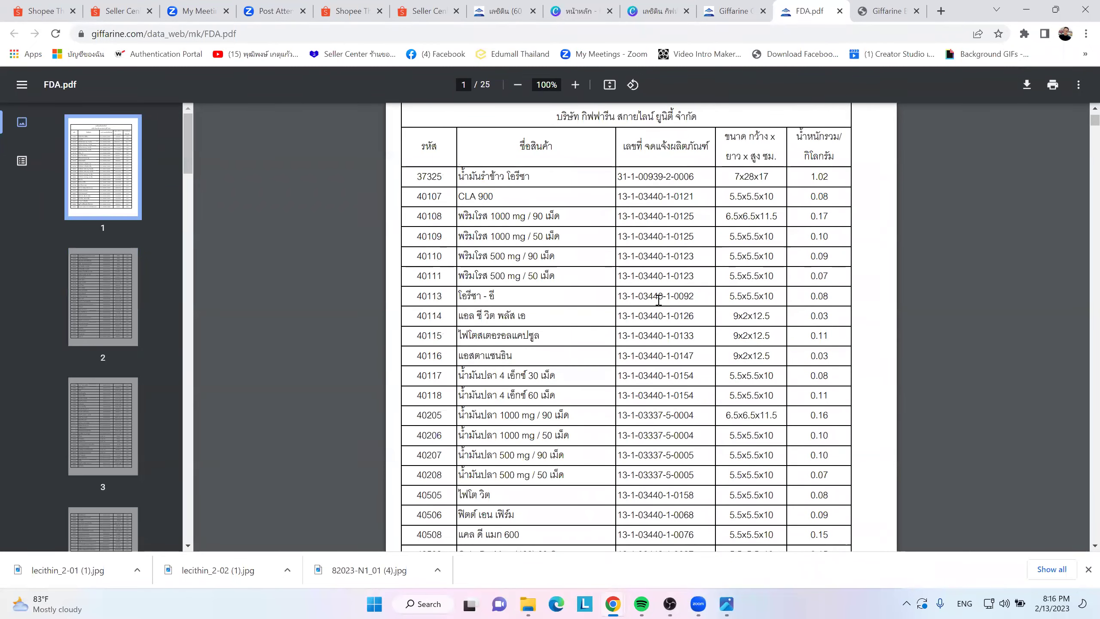
- Look over the opening pages of FDA.pdf's product table and open a text search in the document
scroll(659, 299, "down", 10)
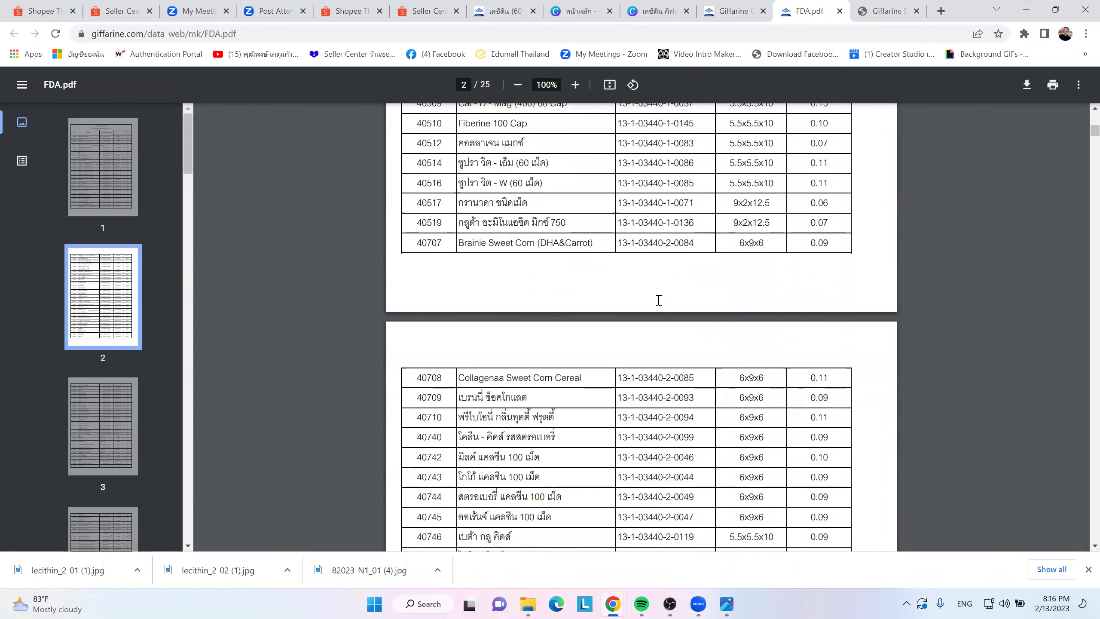
scroll(659, 300, "up", 10)
scroll(657, 302, "up", 1)
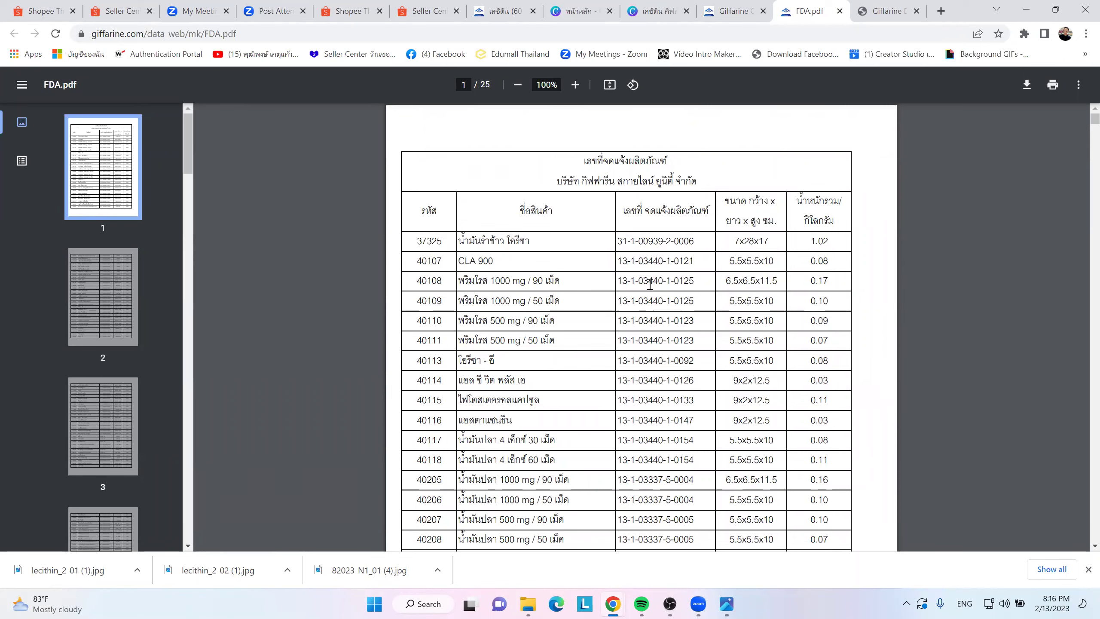
key("ctrl+f")
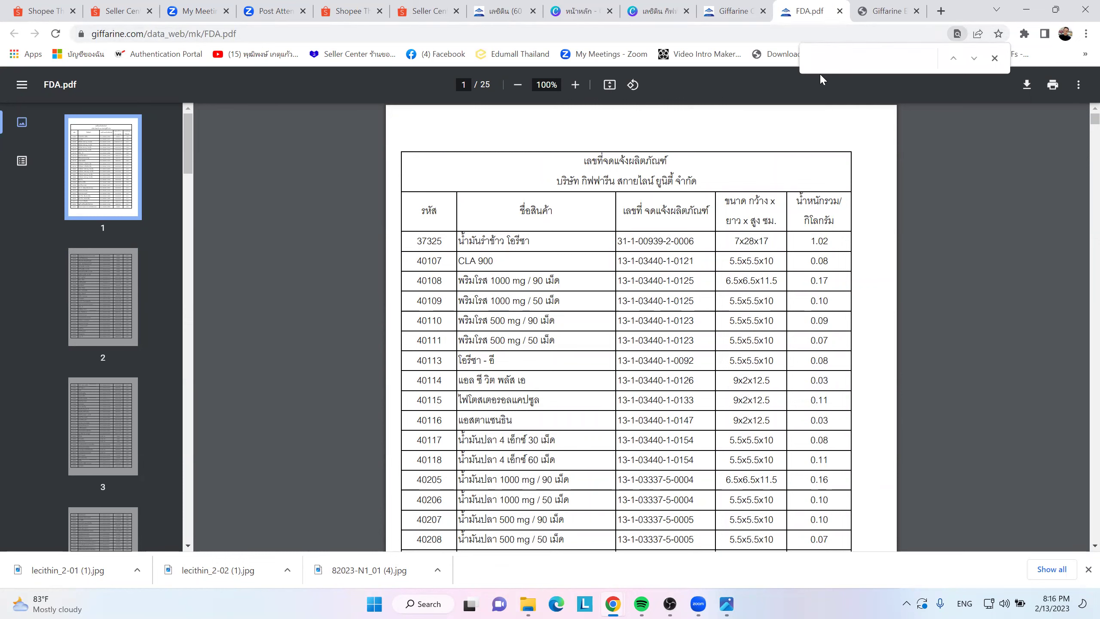
- Copy the product code 82023 from the lecithin product page on the Giffarine site
left_click(506, 12)
scroll(542, 290, "up", 5)
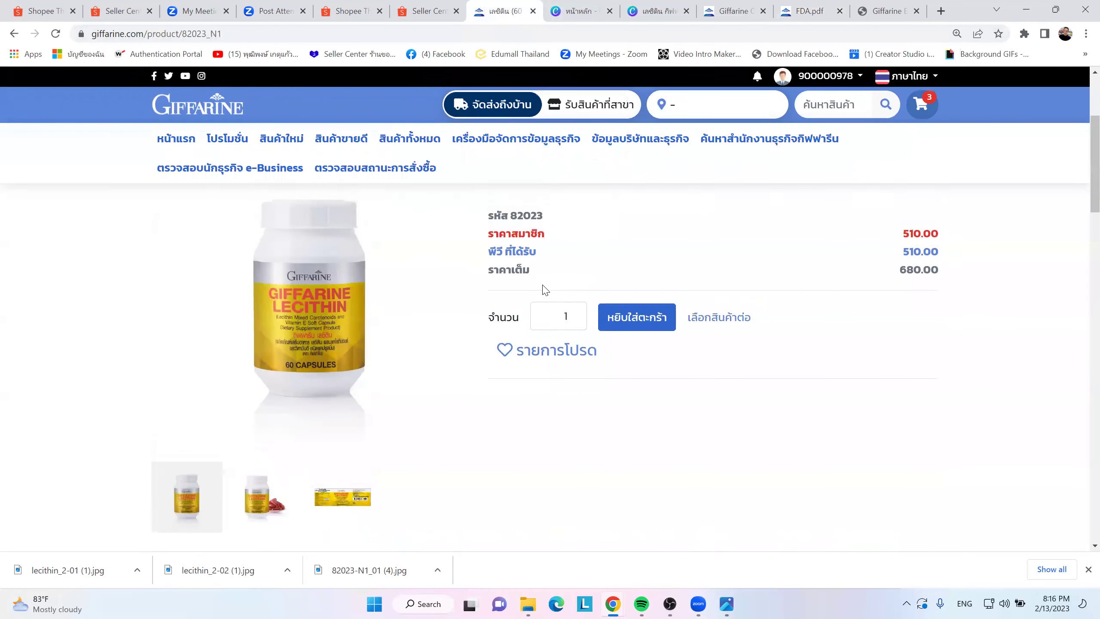
left_click_drag(511, 280, 550, 284)
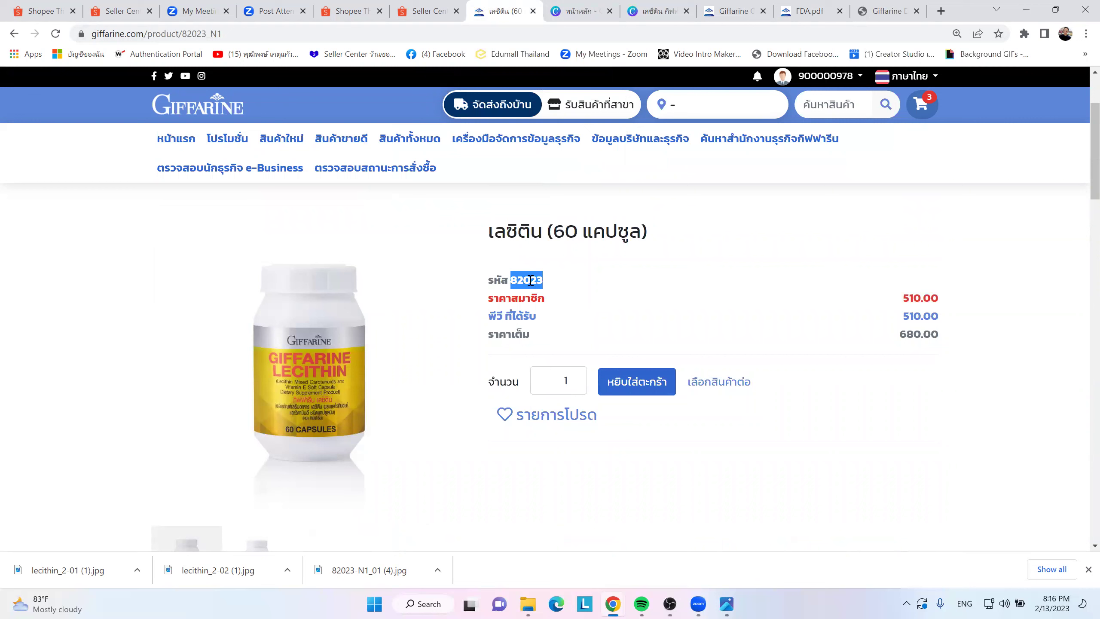
right_click(530, 281)
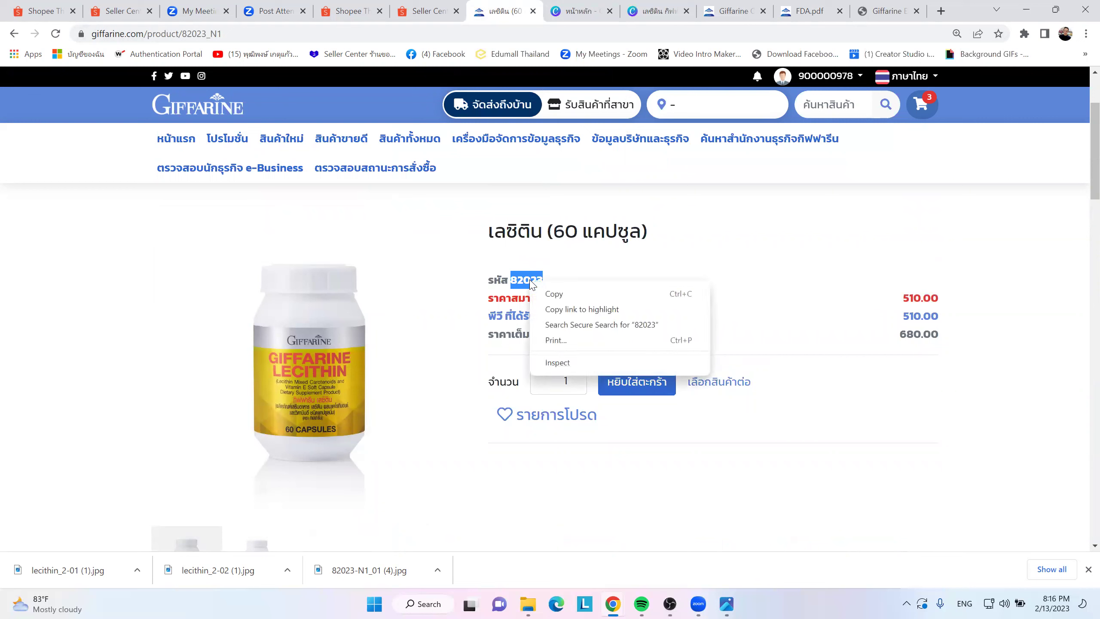
left_click(558, 294)
- Search FDA.pdf for the copied product code 82023 to locate the lecithin row
left_click(884, 17)
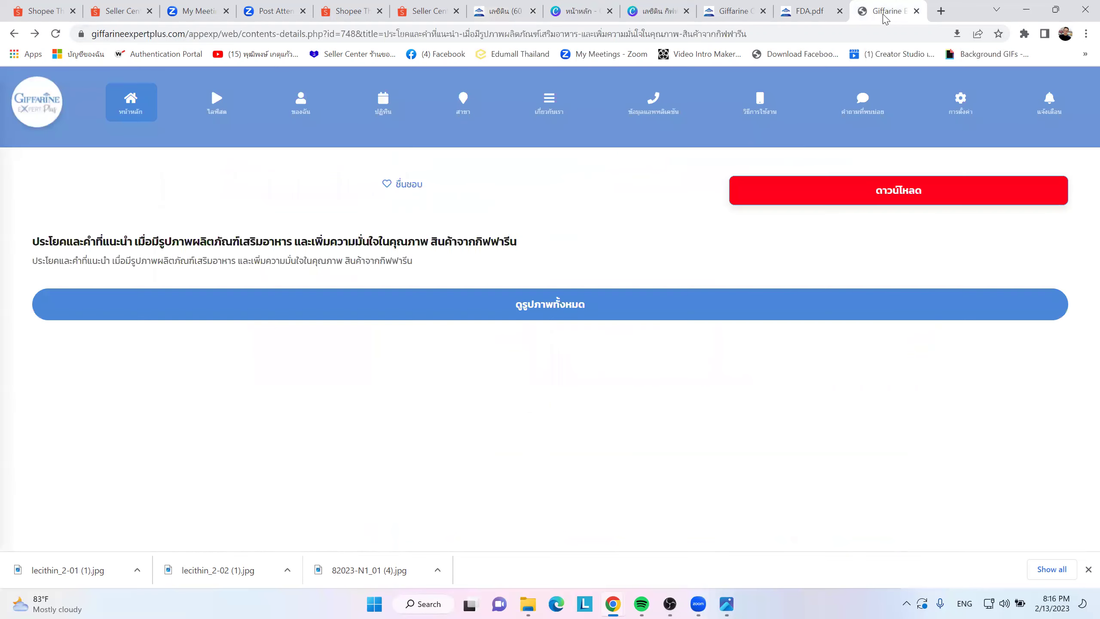
left_click(810, 15)
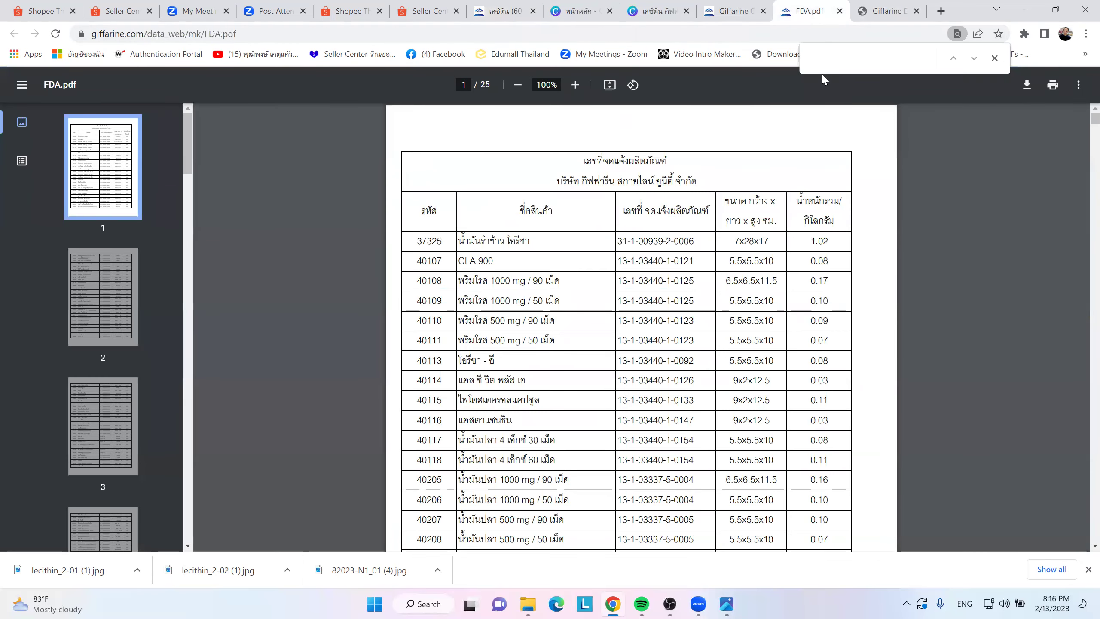
mouse_move(821, 37)
left_mouse_down()
mouse_move(1005, 32)
mouse_move(792, 91)
mouse_move(960, 57)
left_mouse_up()
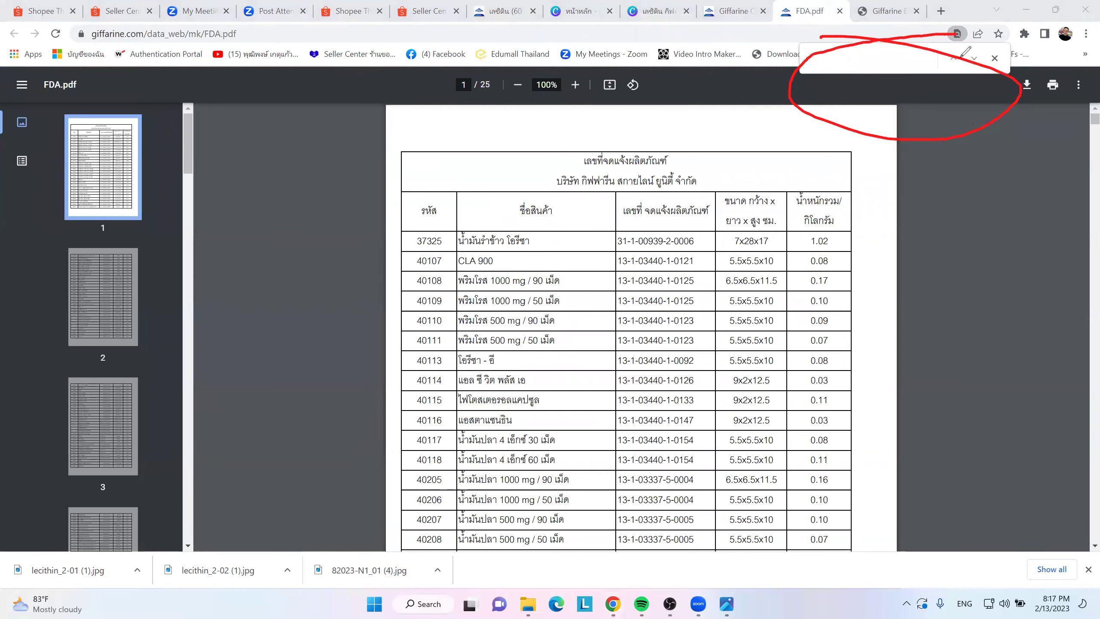
key("Escape")
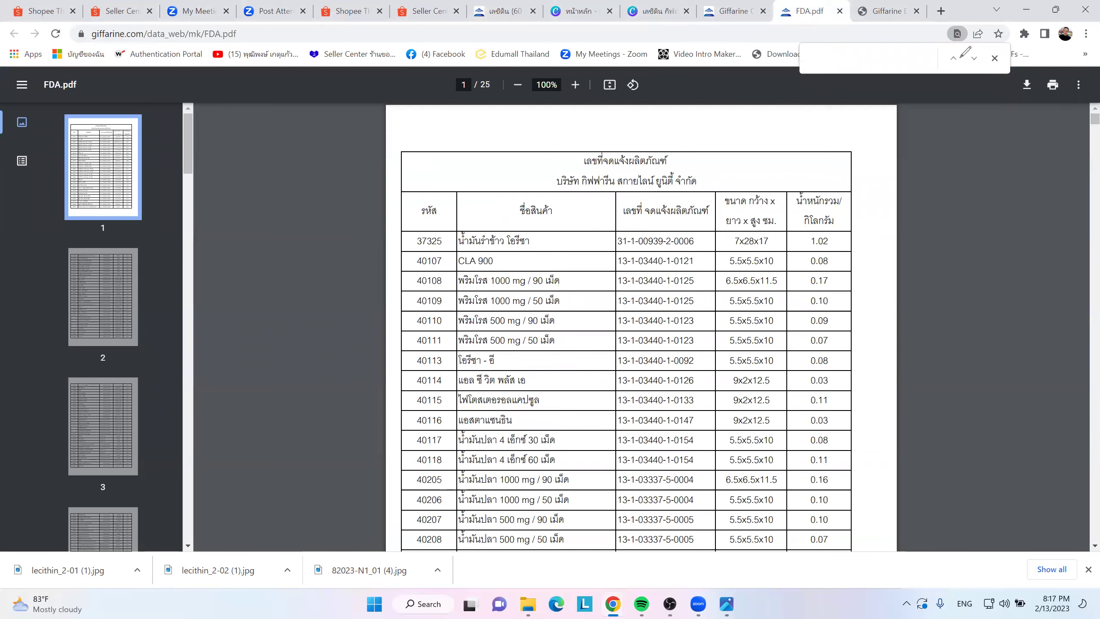
right_click(833, 60)
left_click(859, 146)
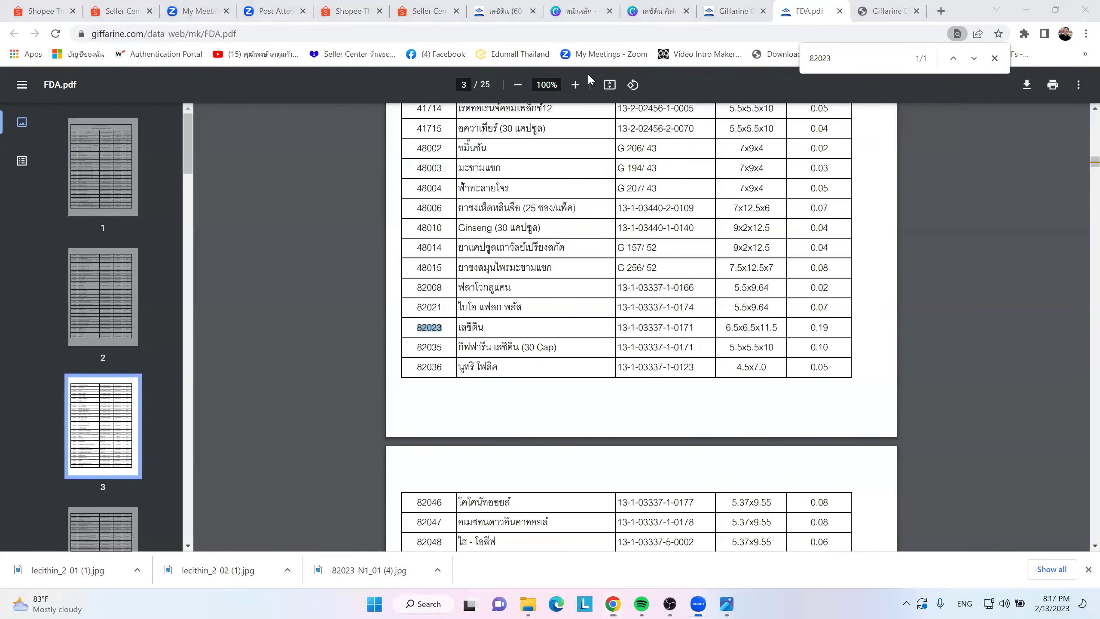
mouse_move(394, 314)
left_mouse_down()
mouse_move(843, 313)
mouse_move(632, 343)
mouse_move(381, 333)
mouse_move(408, 311)
left_mouse_up()
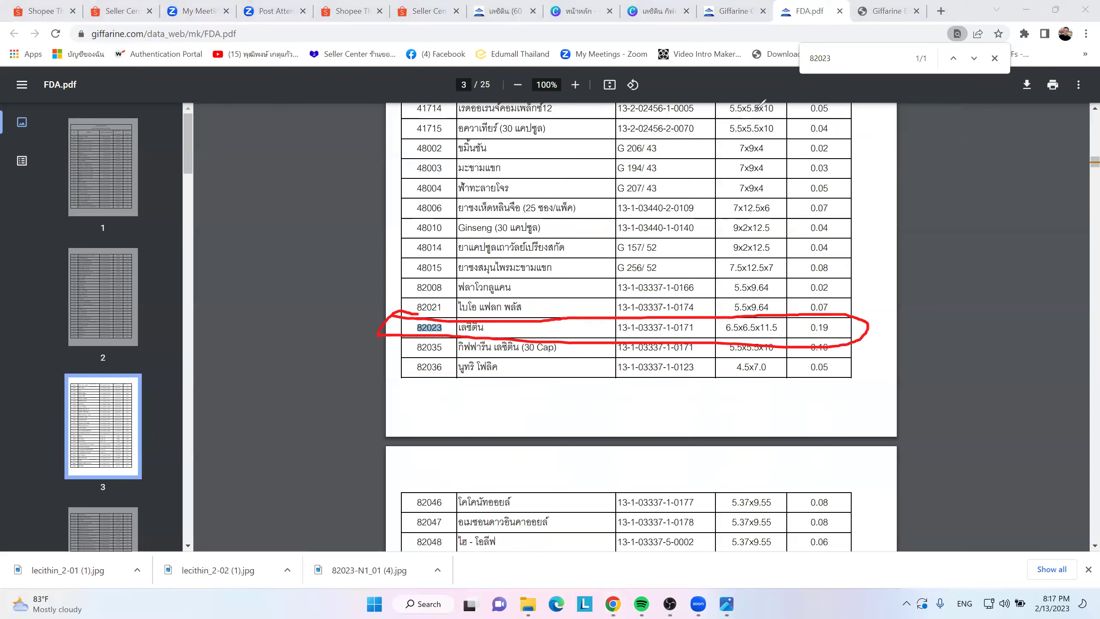
key("Escape")
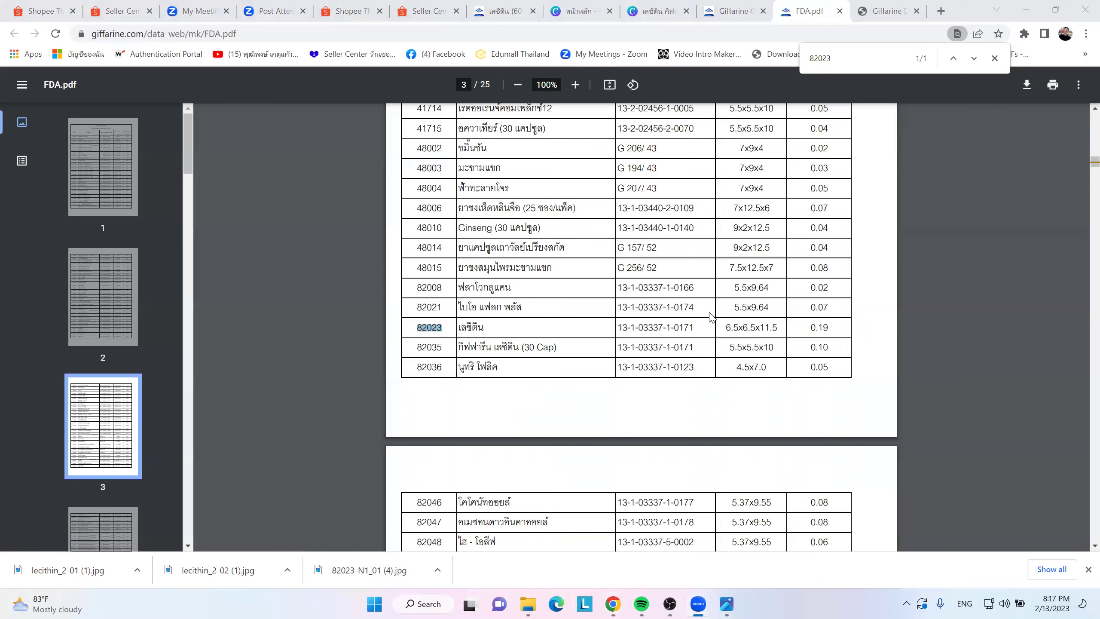
mouse_move(694, 326)
left_mouse_down()
mouse_move(599, 323)
mouse_move(602, 331)
left_mouse_up()
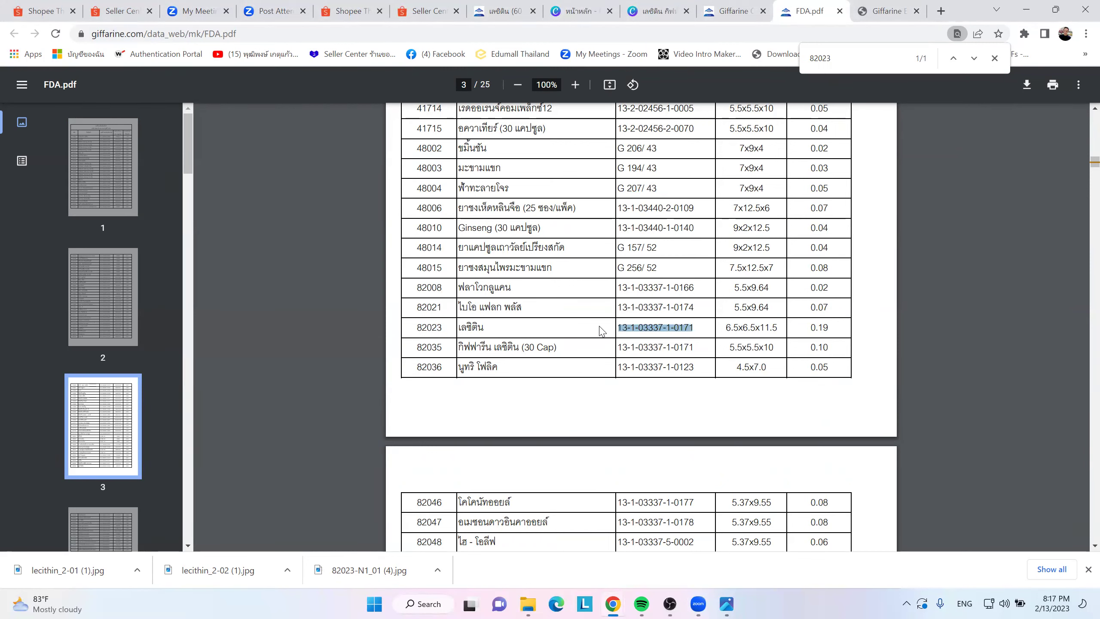
right_click(657, 325)
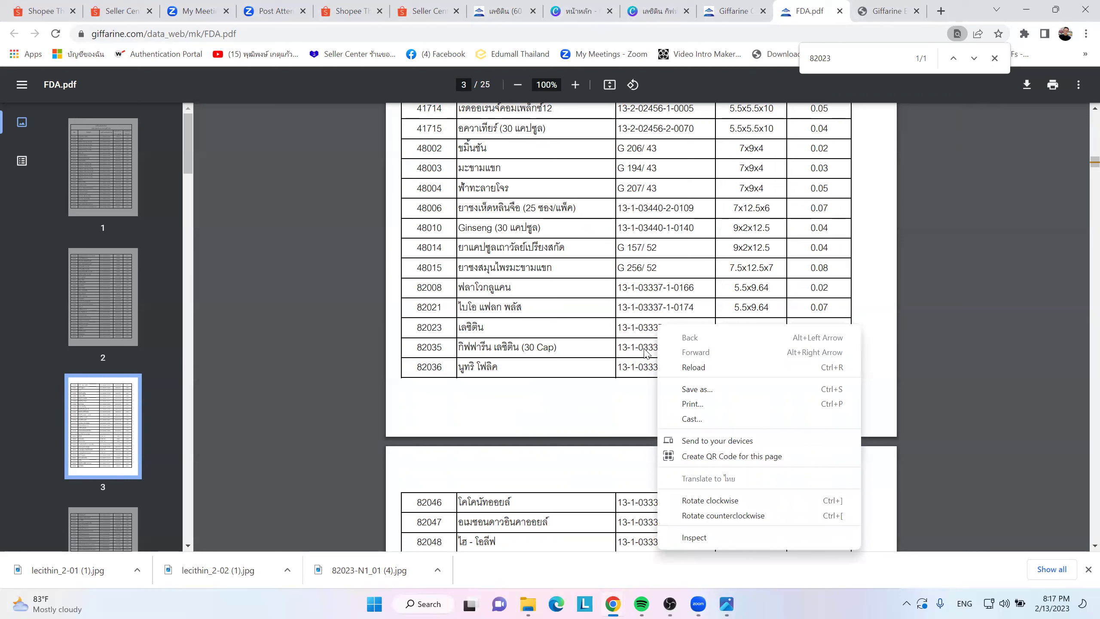
left_click(807, 300)
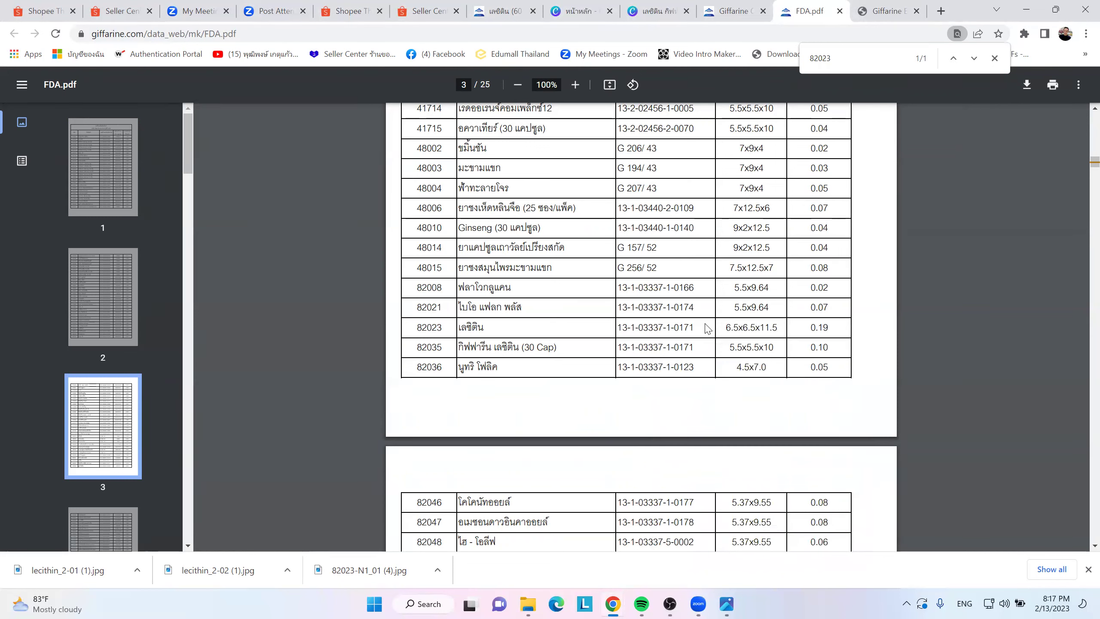
left_click_drag(698, 324, 606, 328)
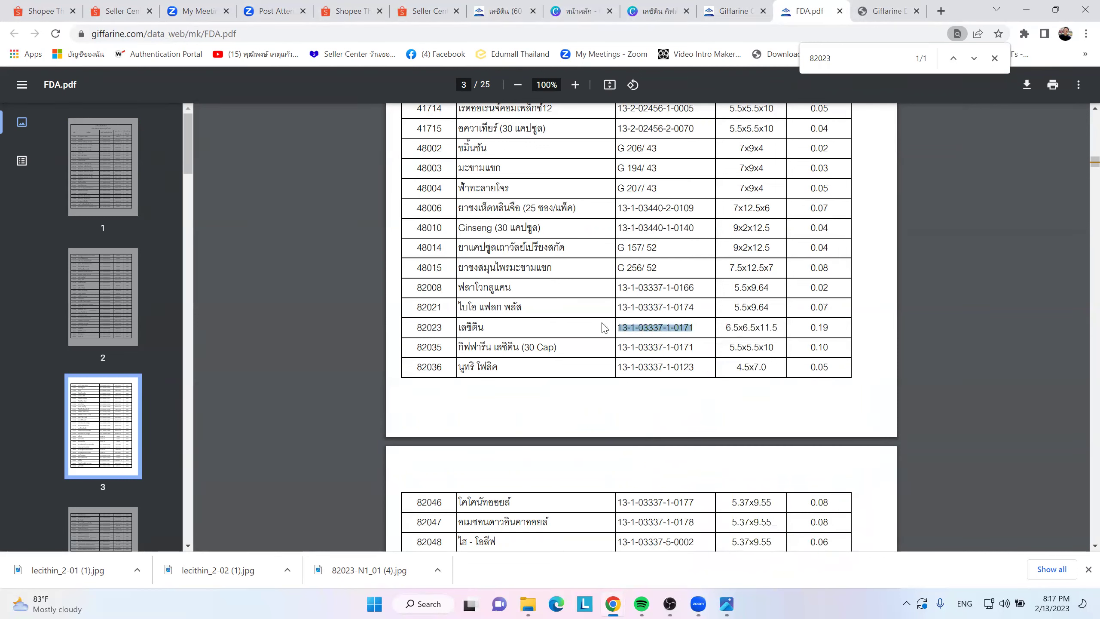
right_click(634, 332)
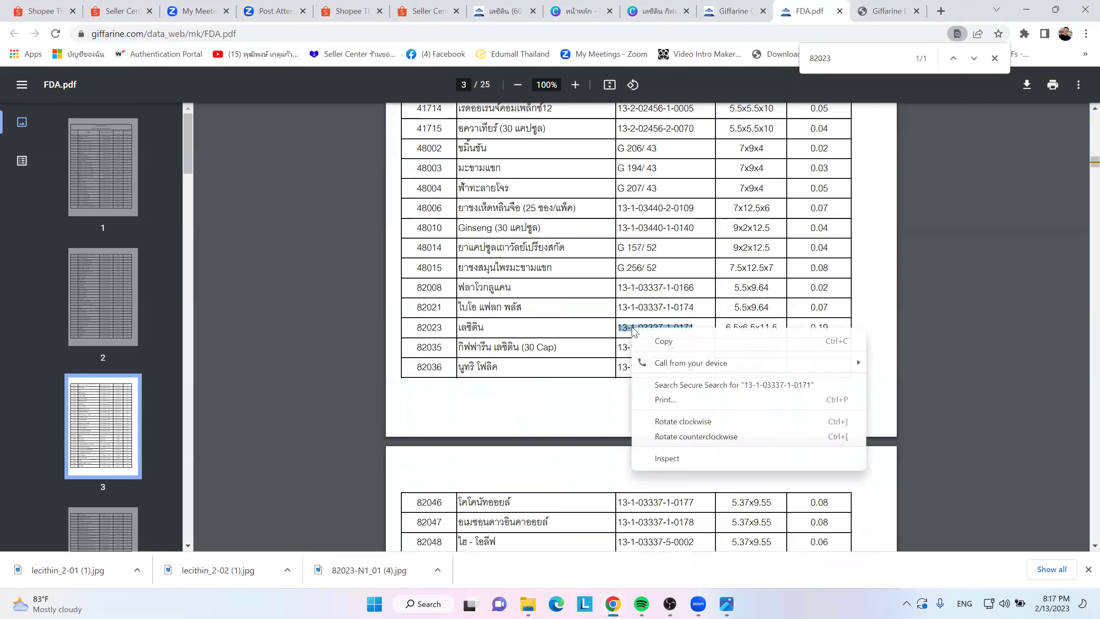
left_click(661, 342)
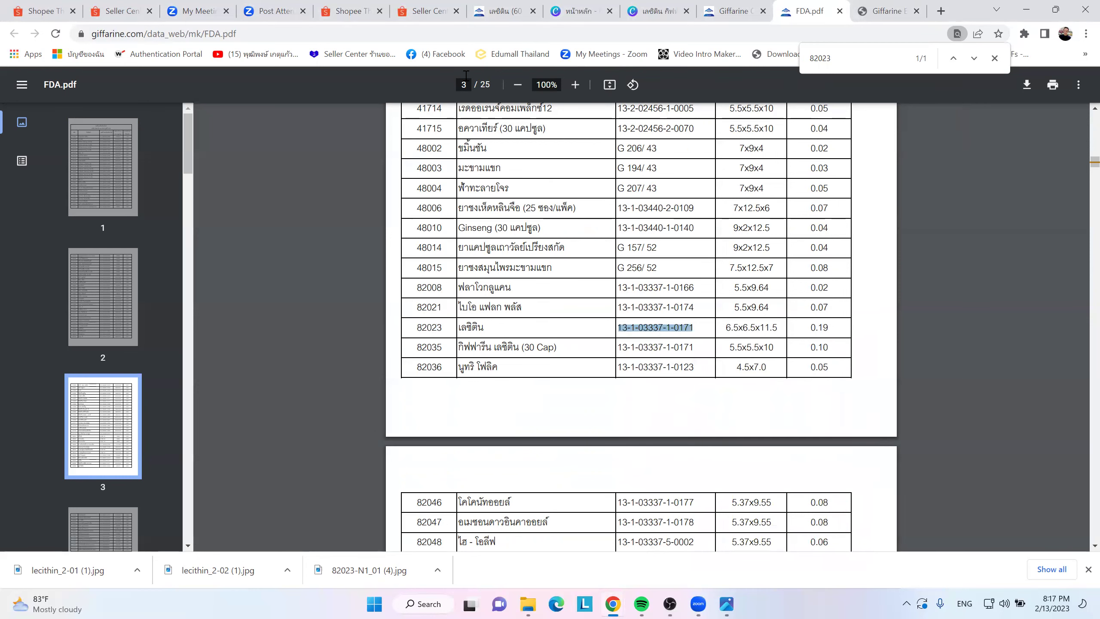
left_click(420, 12)
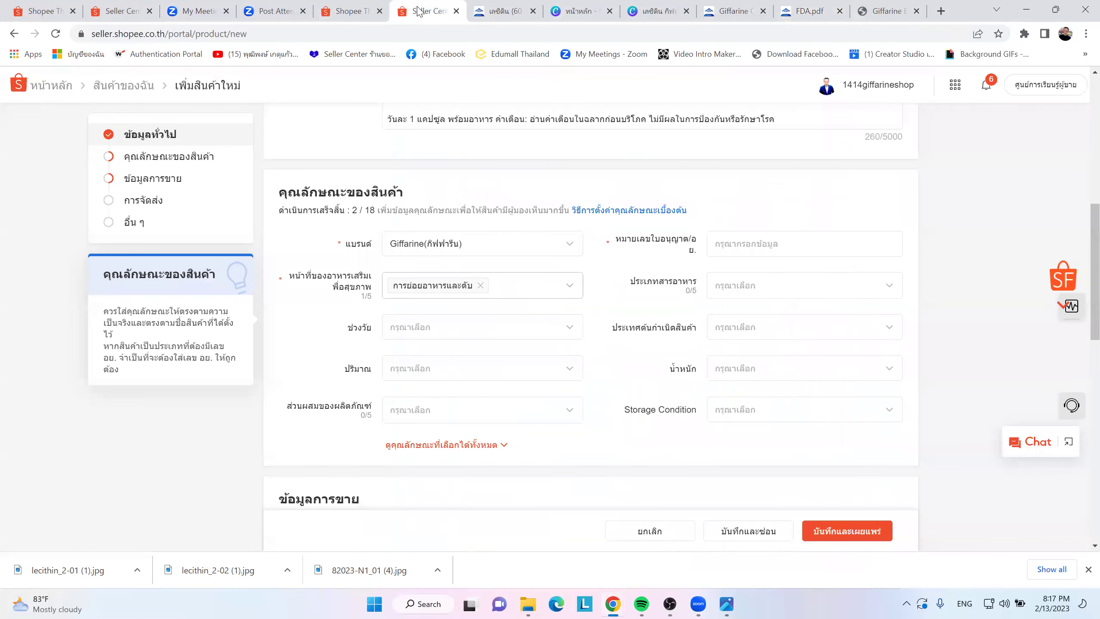
right_click(715, 244)
left_click(761, 349)
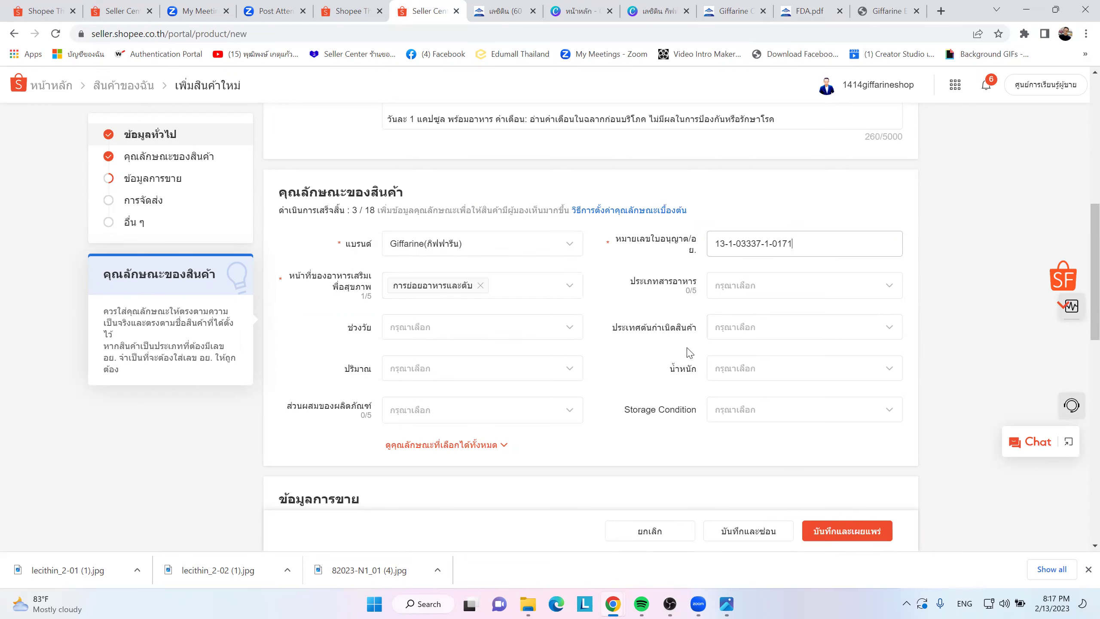
- Expand the full list of product attributes and look through the optional fields
scroll(655, 350, "down", 1)
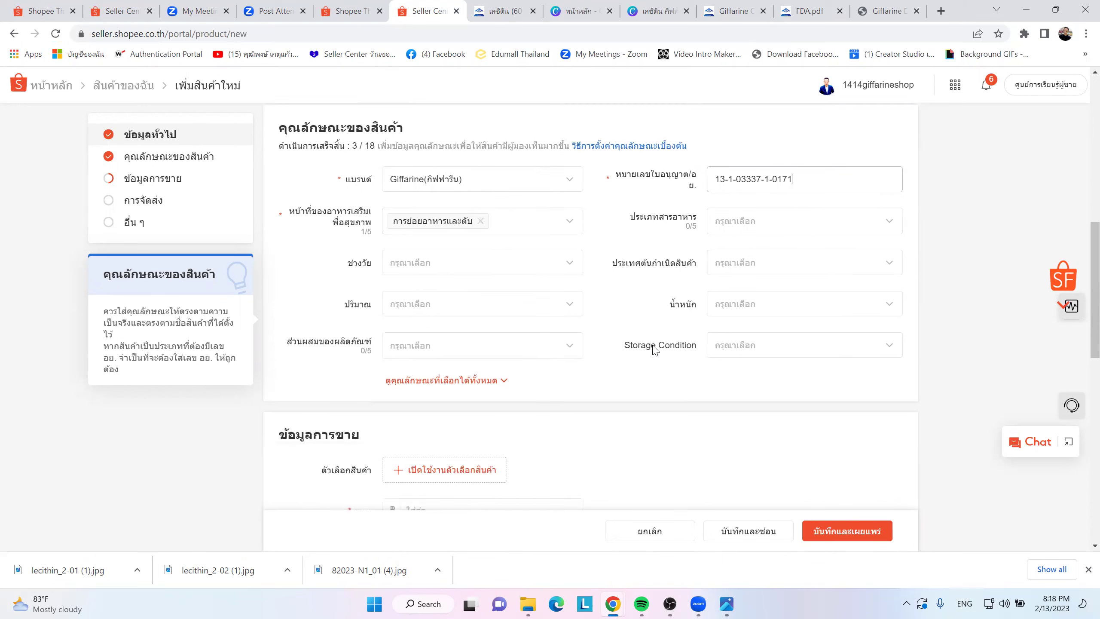
left_click(480, 381)
scroll(483, 379, "down", 3)
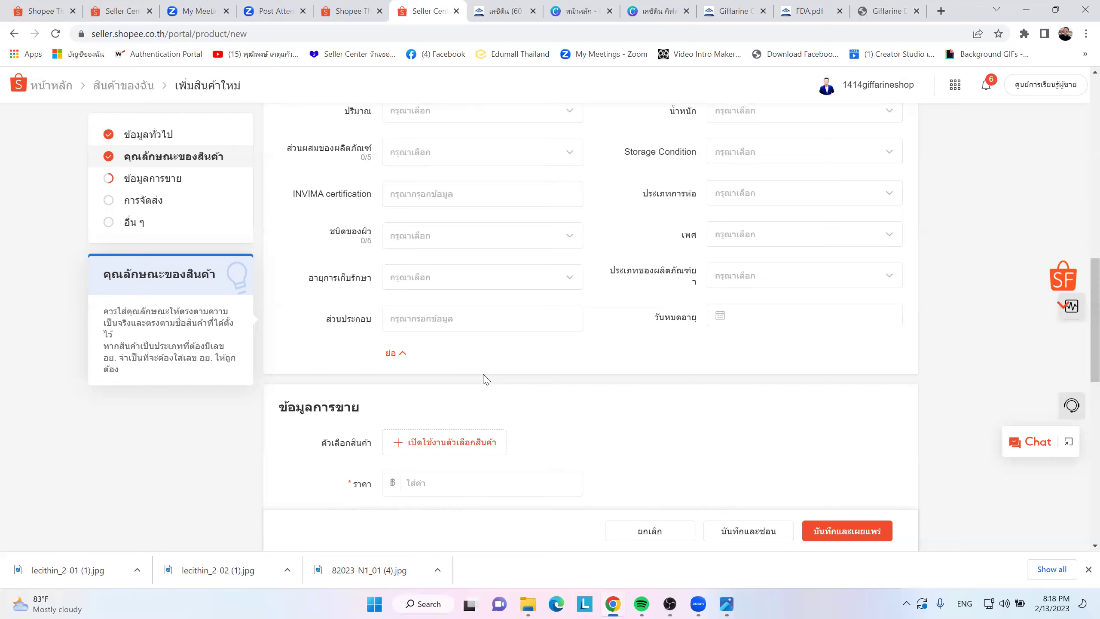
scroll(484, 379, "up", 4)
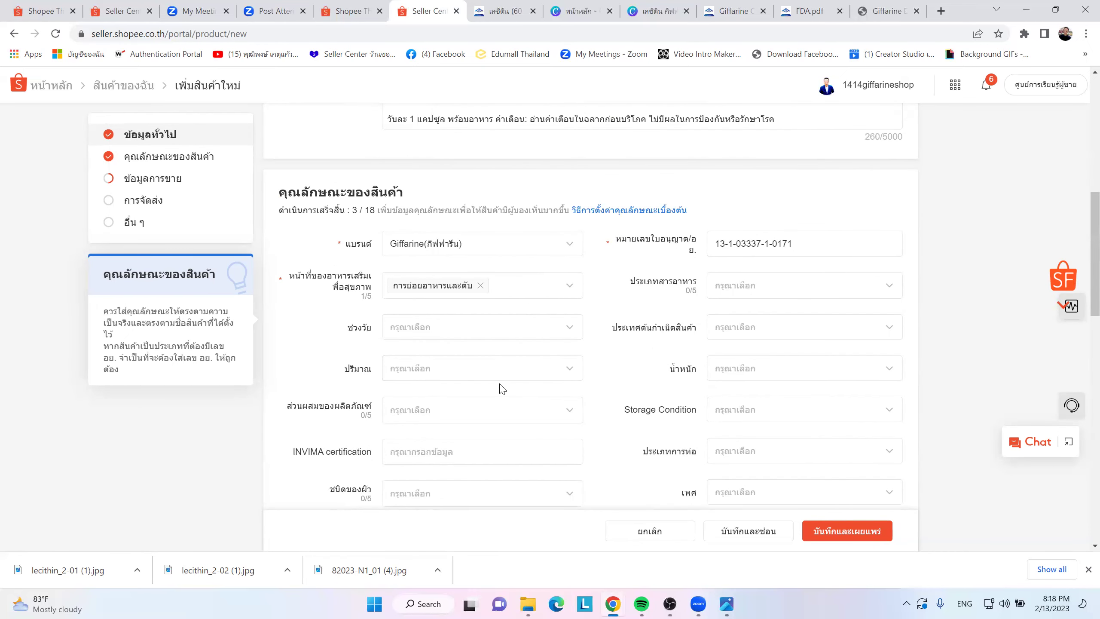
- Add the custom option เลซิติน as the product's ประเภทสารอาหาร
left_click(887, 294)
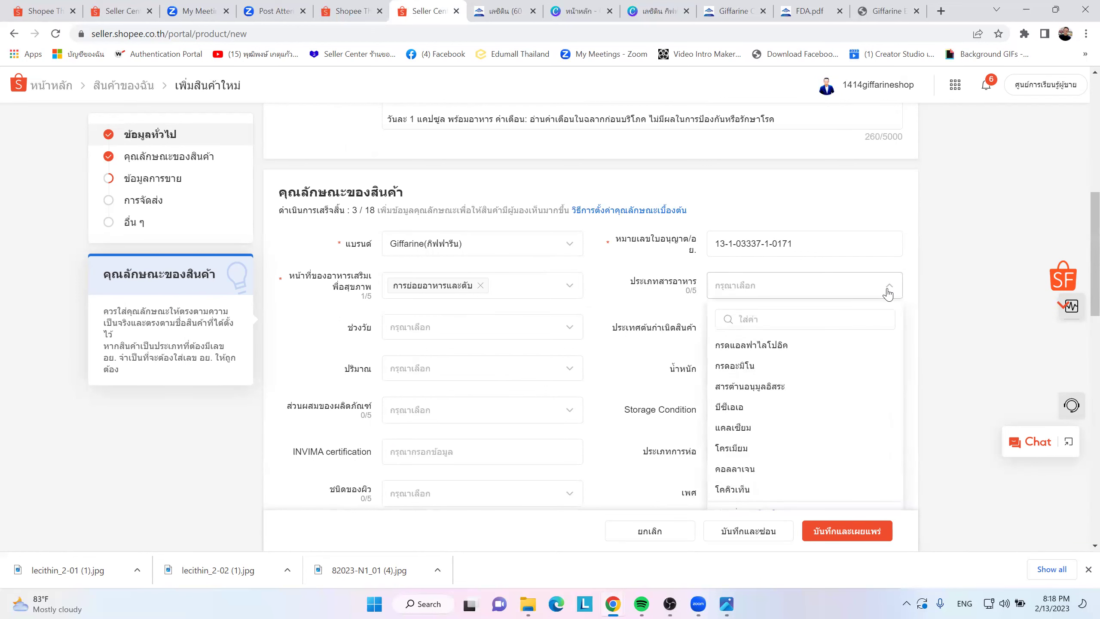
scroll(909, 290, "down", 1)
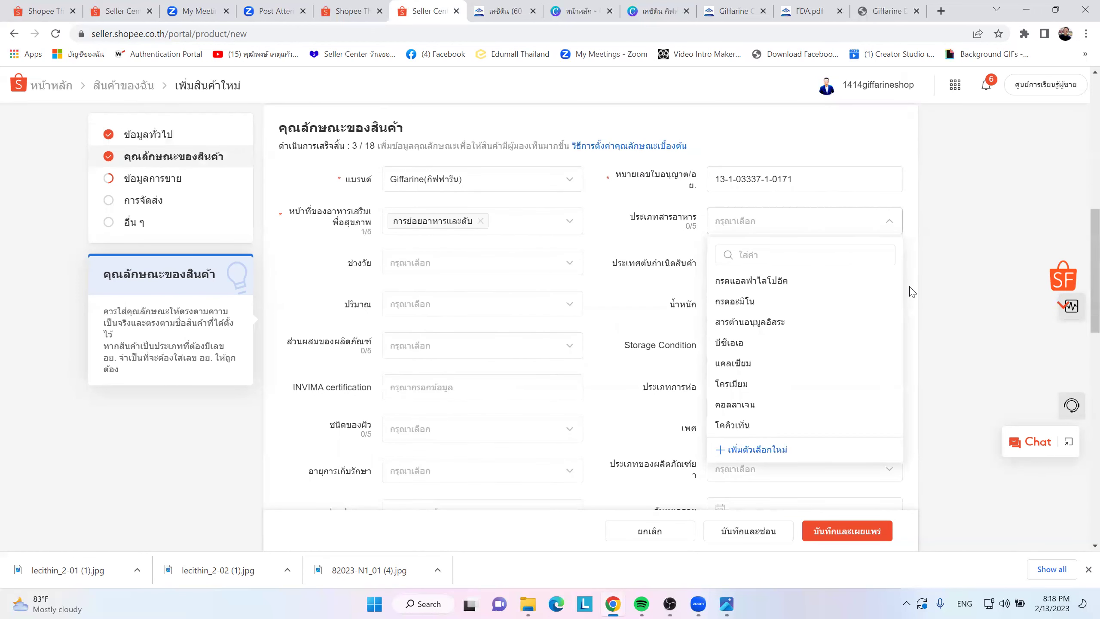
left_click(736, 453)
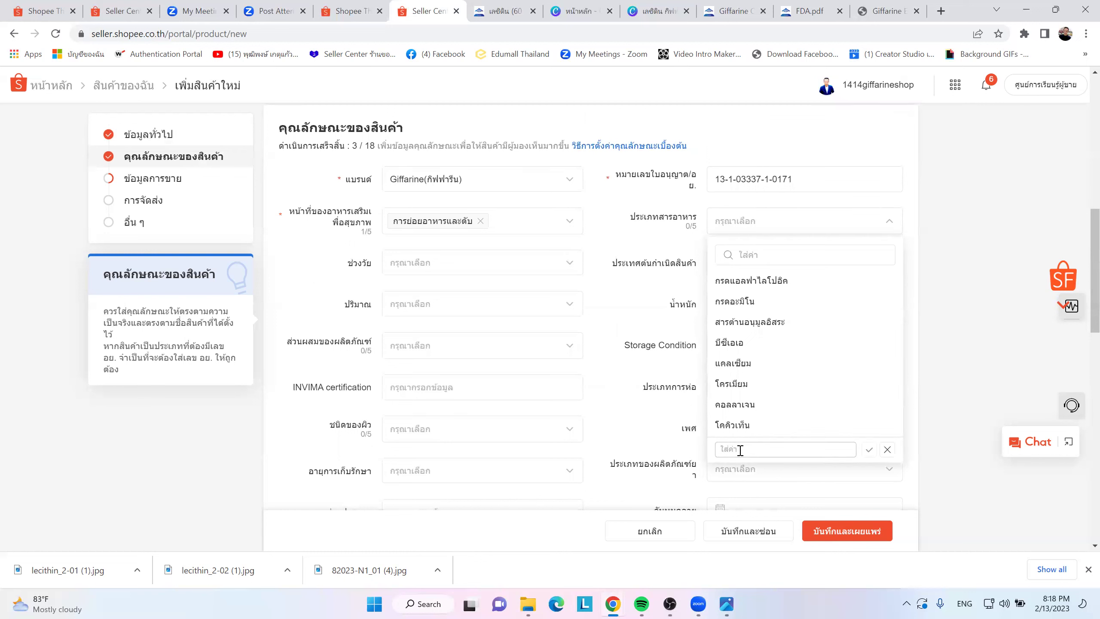
type("g")
key("BackSpace")
key("grave")
type("ลซิติน")
left_click(868, 448)
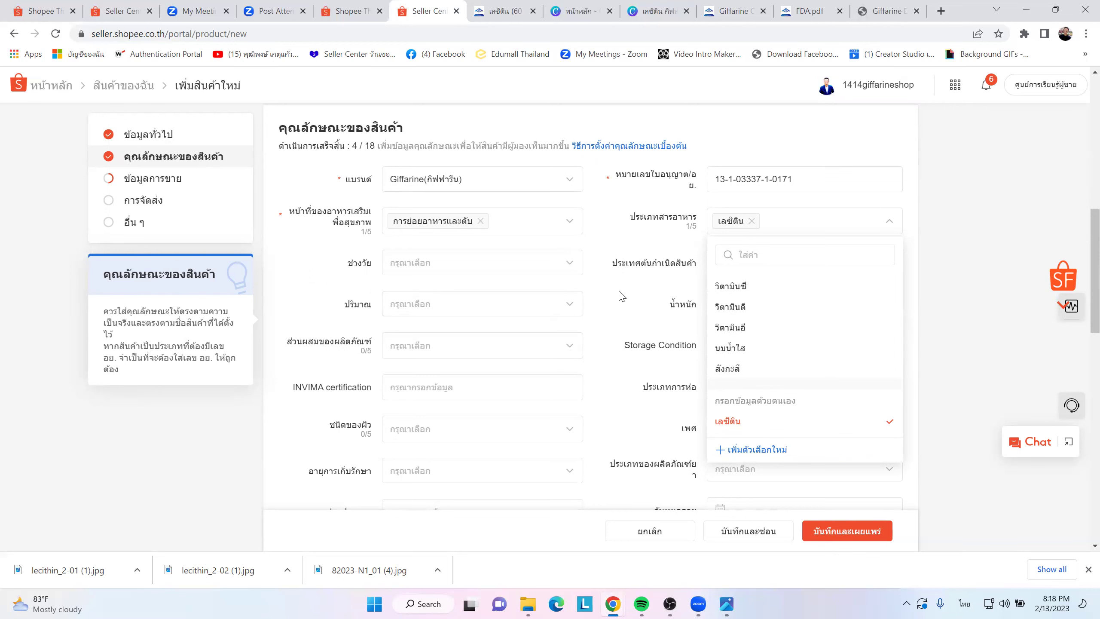
left_click(643, 297)
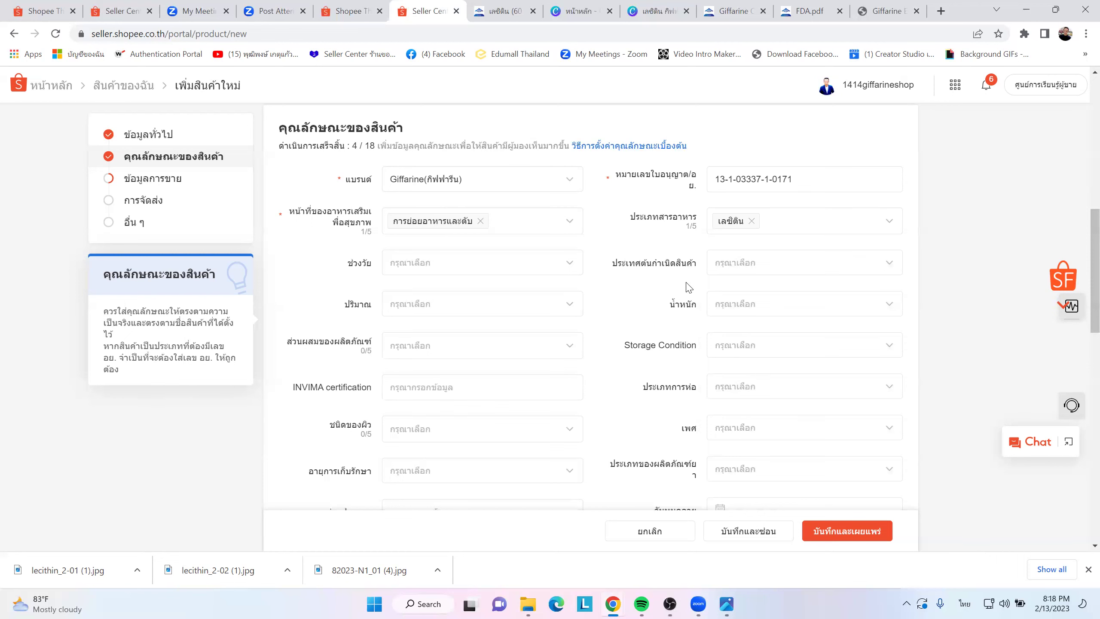
- Set the product's ราคา to 200 baht and its คลัง to 1000 in the sales information
scroll(689, 288, "down", 8)
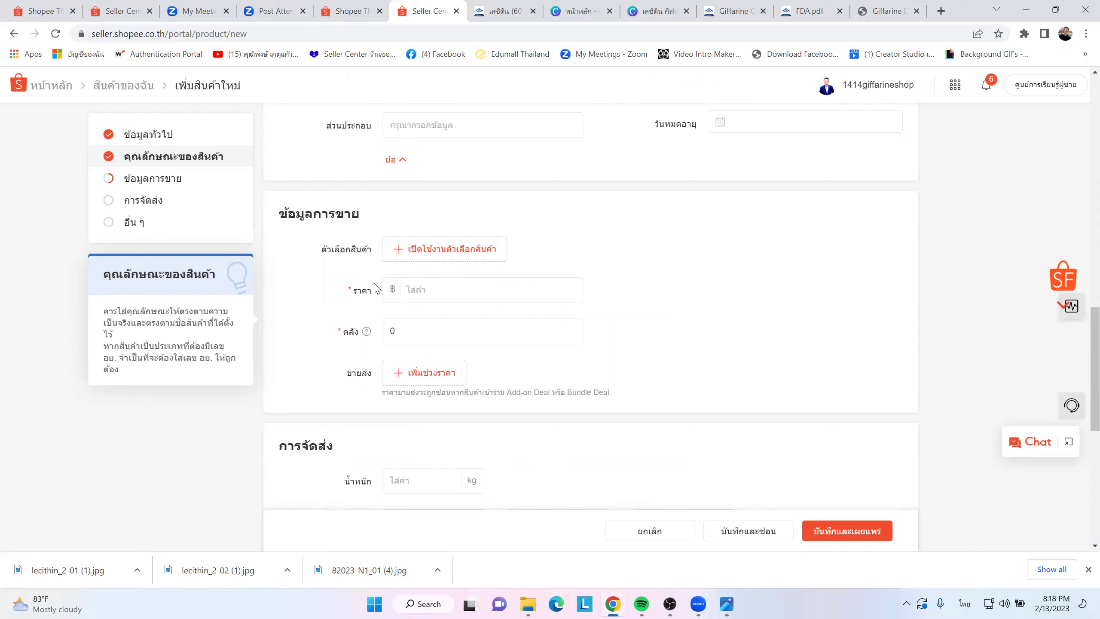
left_click(408, 290)
type("200")
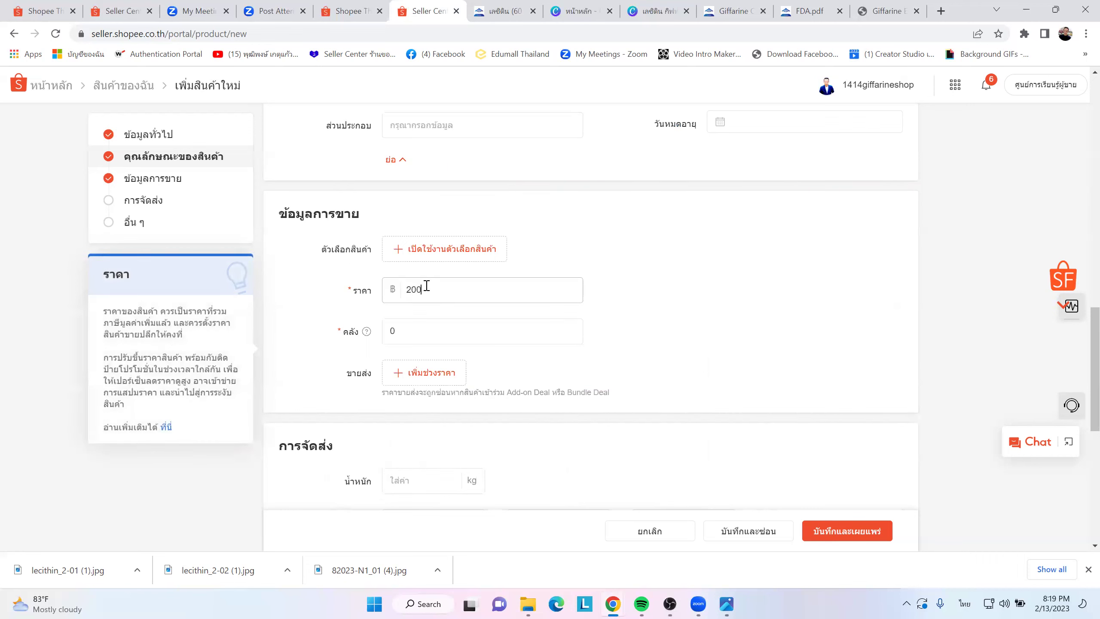
left_click(423, 331)
type("1000")
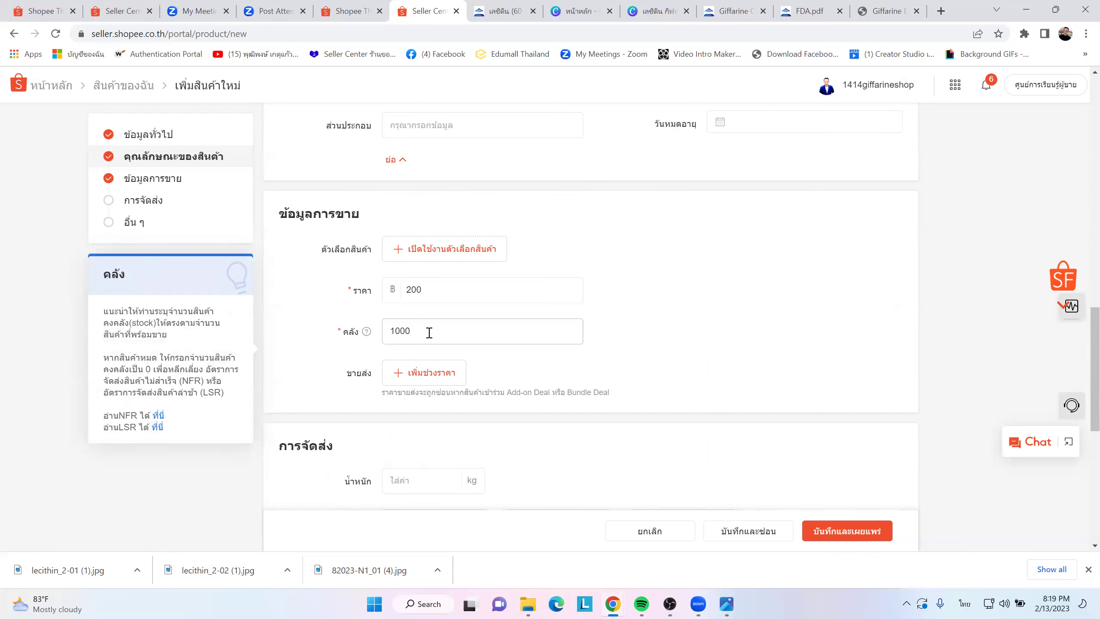
- Clear the entered stock and price values from the sales information
left_click_drag(432, 332, 375, 336)
key("BackSpace")
double_click(452, 290)
key("BackSpace")
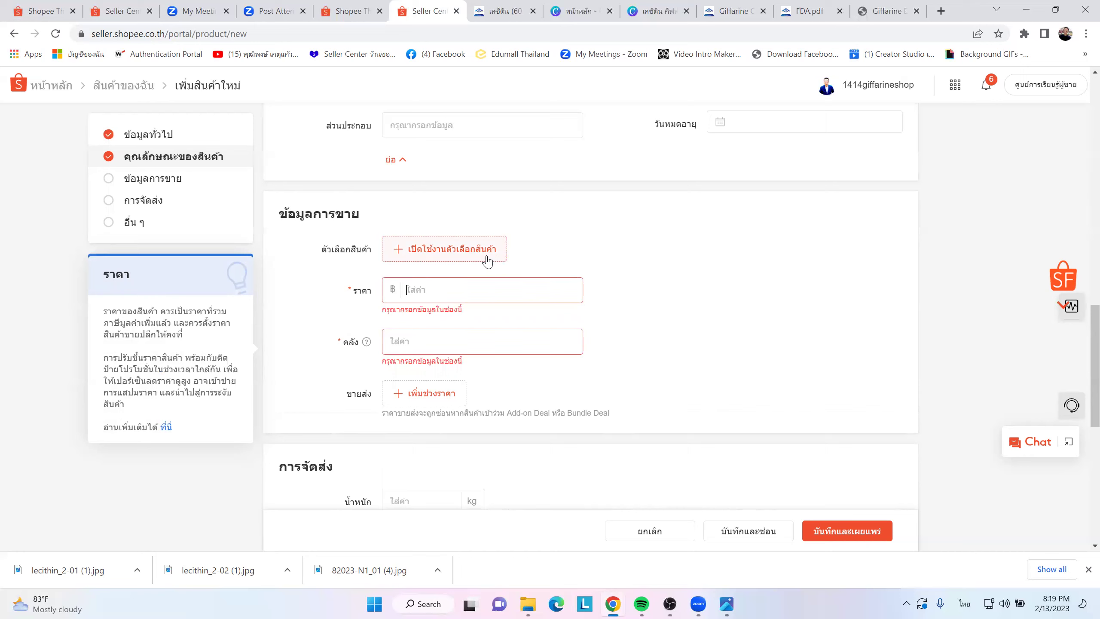
- Enable product variations, name the first variation ขนาด and give it the option 15 แคปซูล
left_click(459, 250)
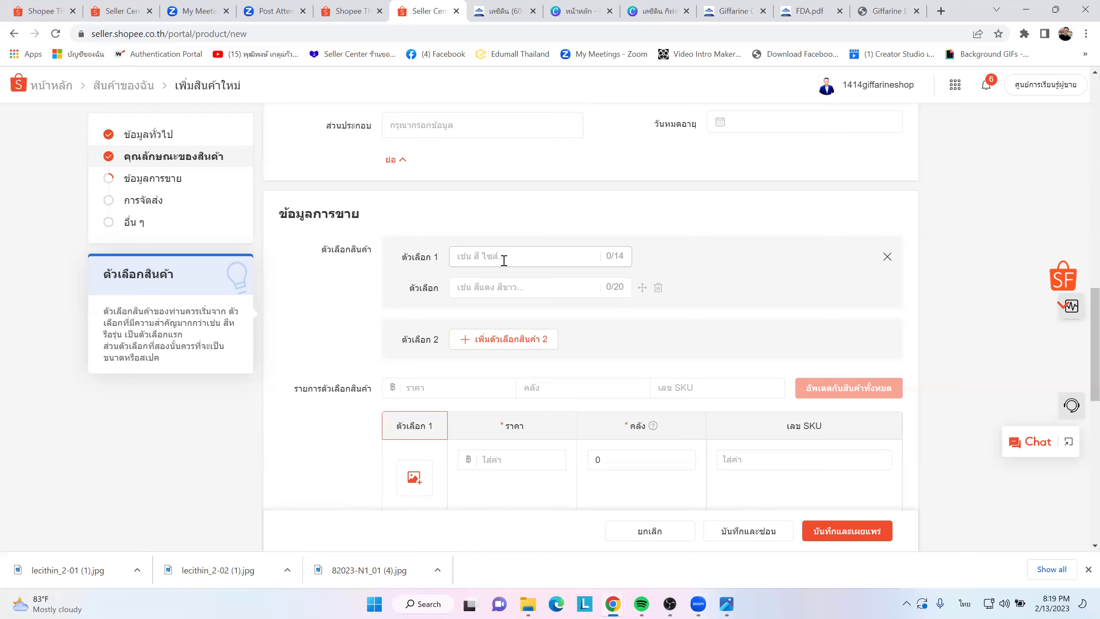
type("ขนาด")
left_click(489, 287)
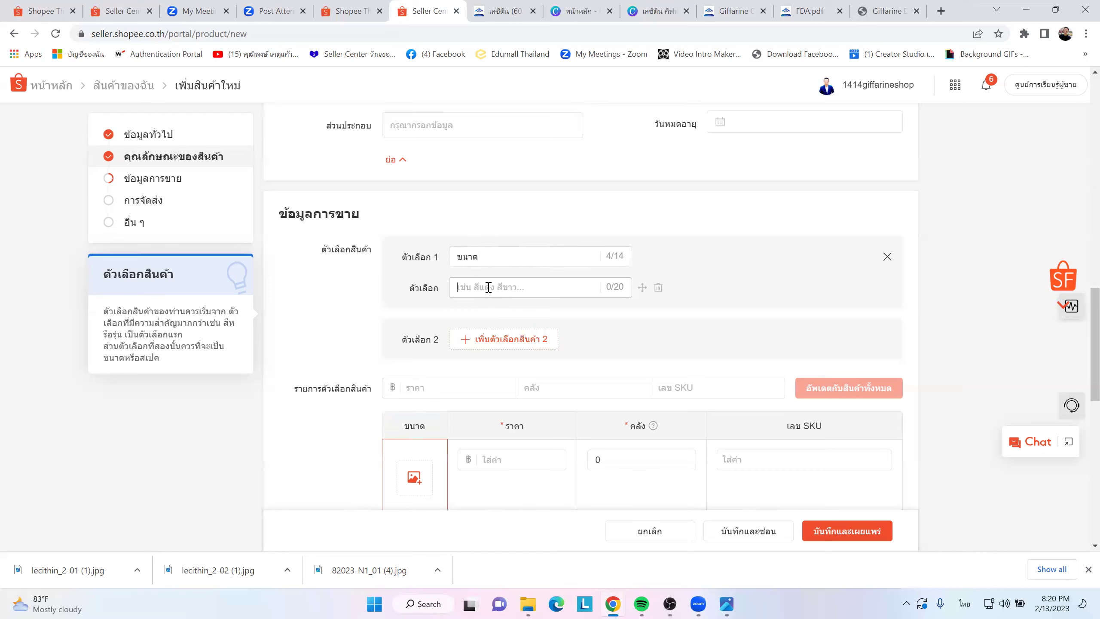
type("15")
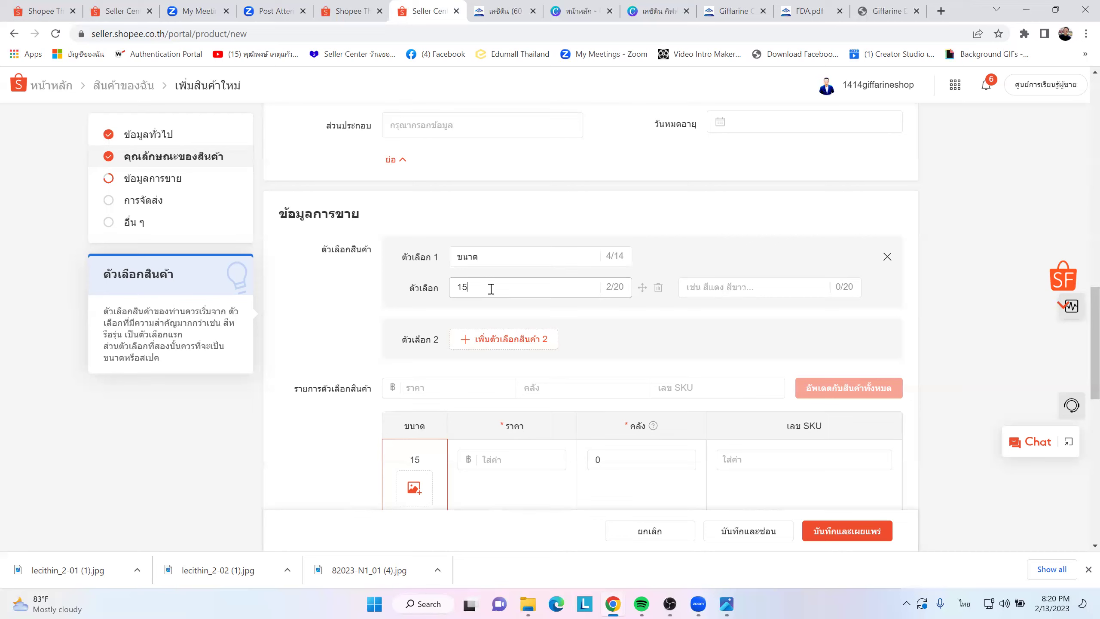
type("แคปซูล")
- Add the options 30 แคปซูล and 60 แคปซูล to the ขนาด variation
key("ctrl+2")
mouse_move(676, 277)
left_mouse_down()
mouse_move(886, 282)
mouse_move(829, 262)
left_mouse_up()
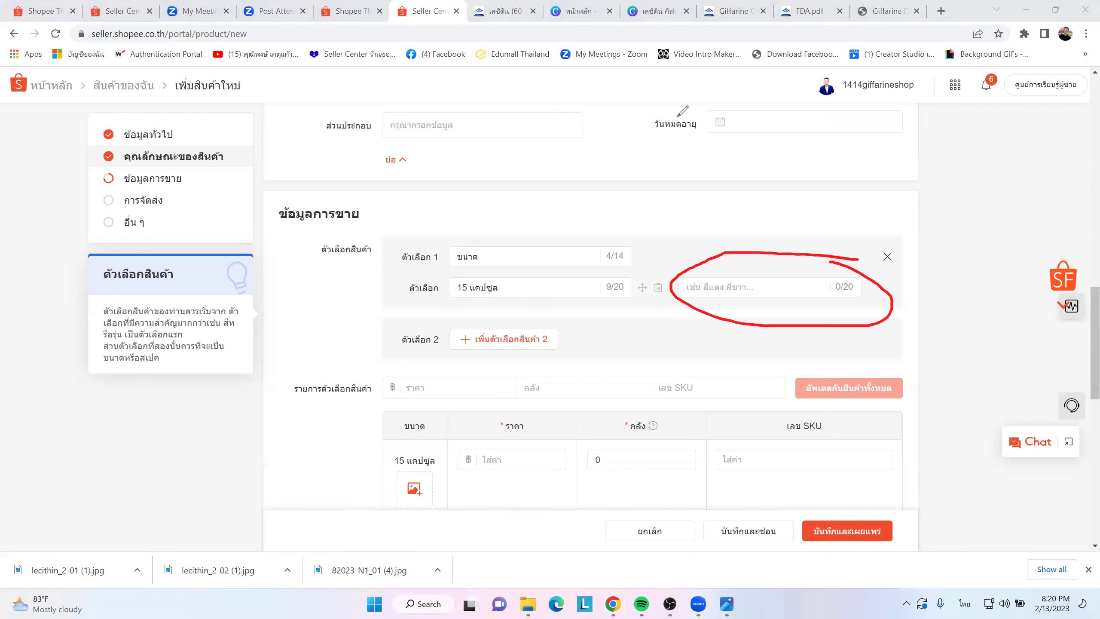
key("Escape")
left_click(726, 281)
type("30")
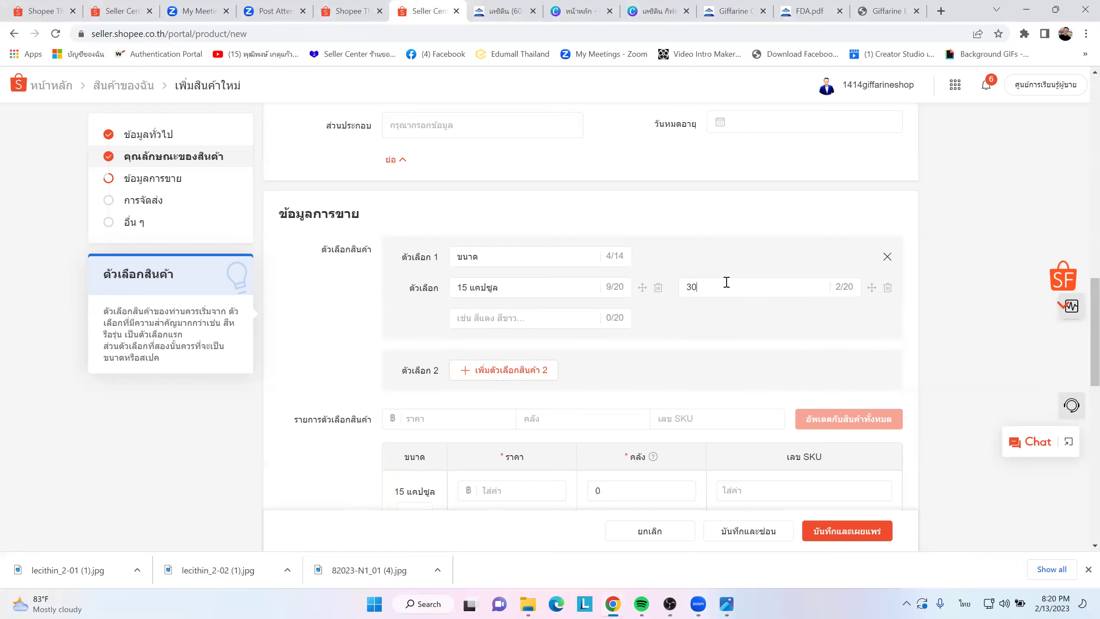
type(" แคป")
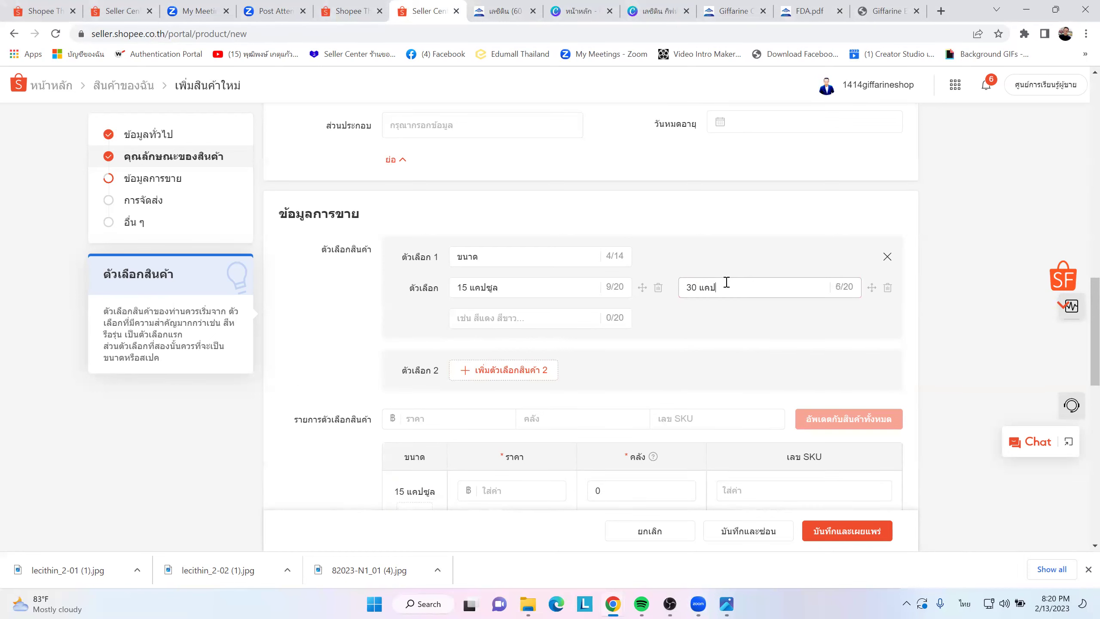
type("ซูล")
mouse_move(443, 309)
left_mouse_down()
mouse_move(632, 308)
mouse_move(422, 326)
left_mouse_up()
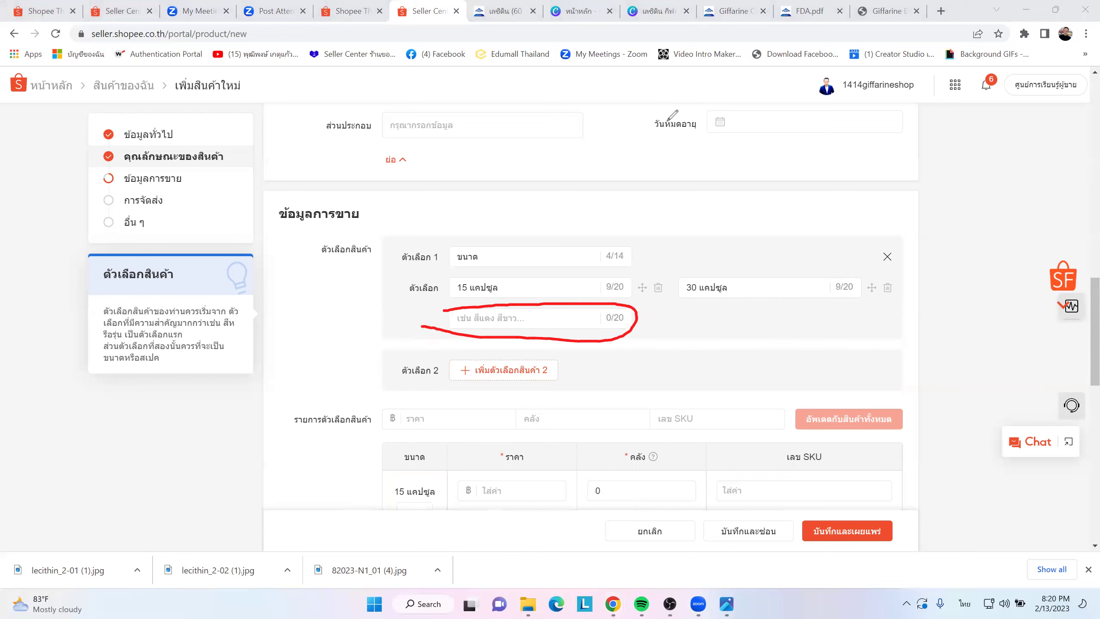
left_click(513, 320)
type("60 แ")
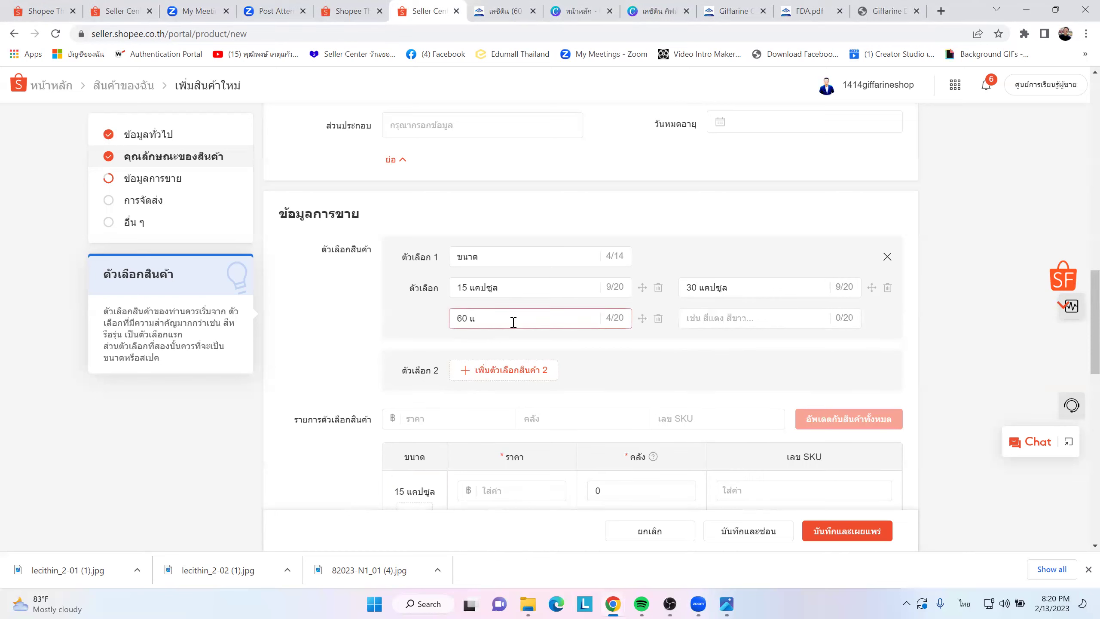
type("คปซูล")
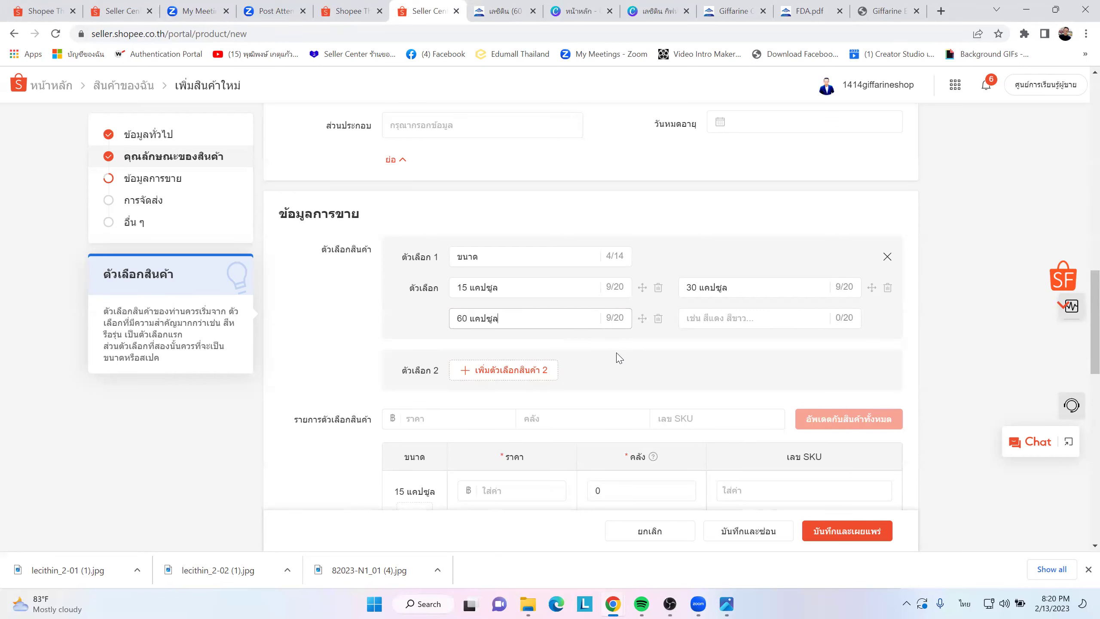
- From the Giffarine website's lecithin search results, save the 15-capsule product's image to Downloads as 82037-N1_01 (1)
scroll(619, 357, "down", 6)
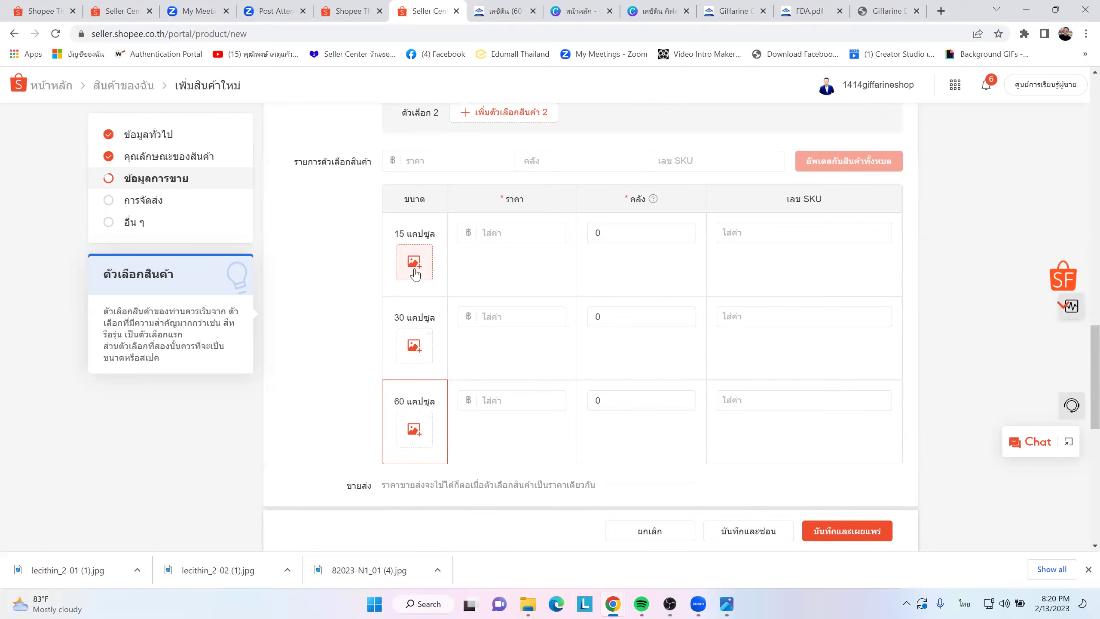
left_click(505, 13)
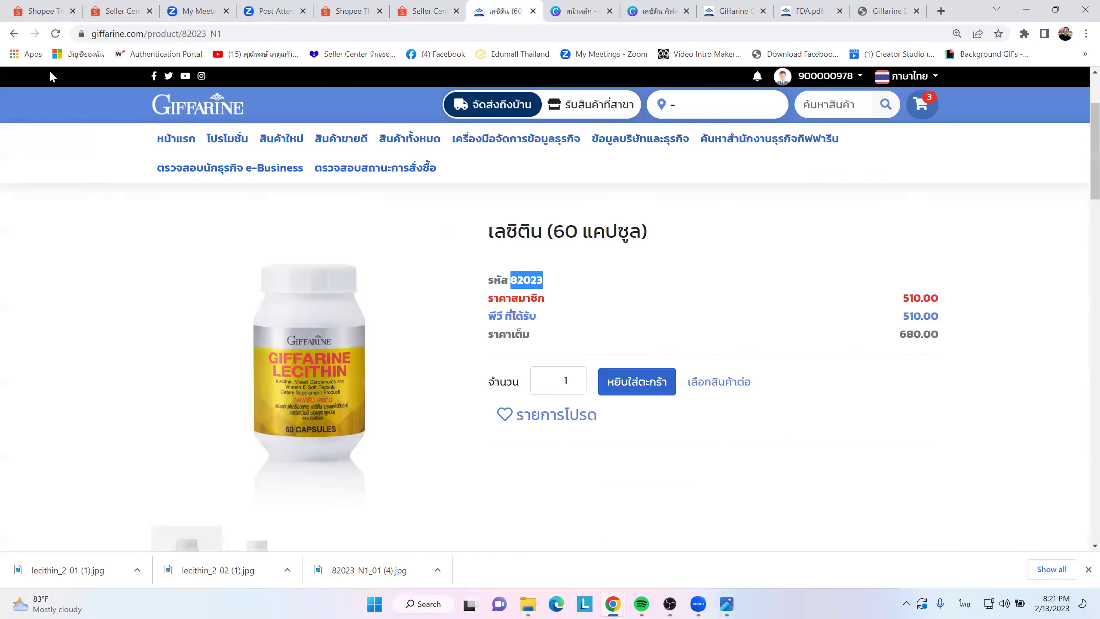
left_click(14, 34)
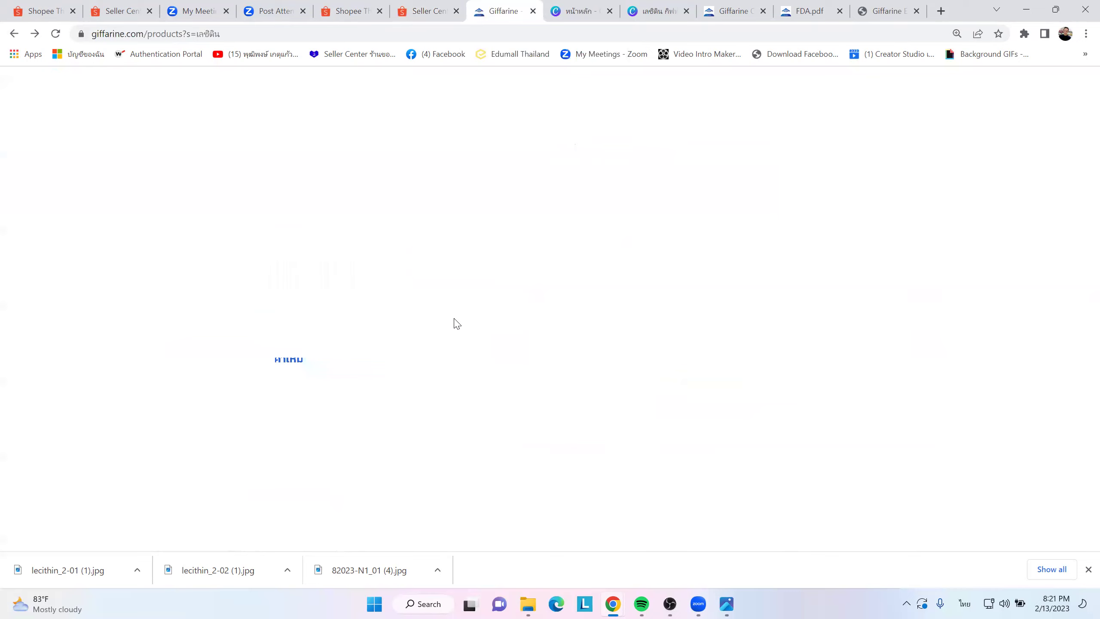
scroll(428, 384, "down", 1)
left_click(428, 383)
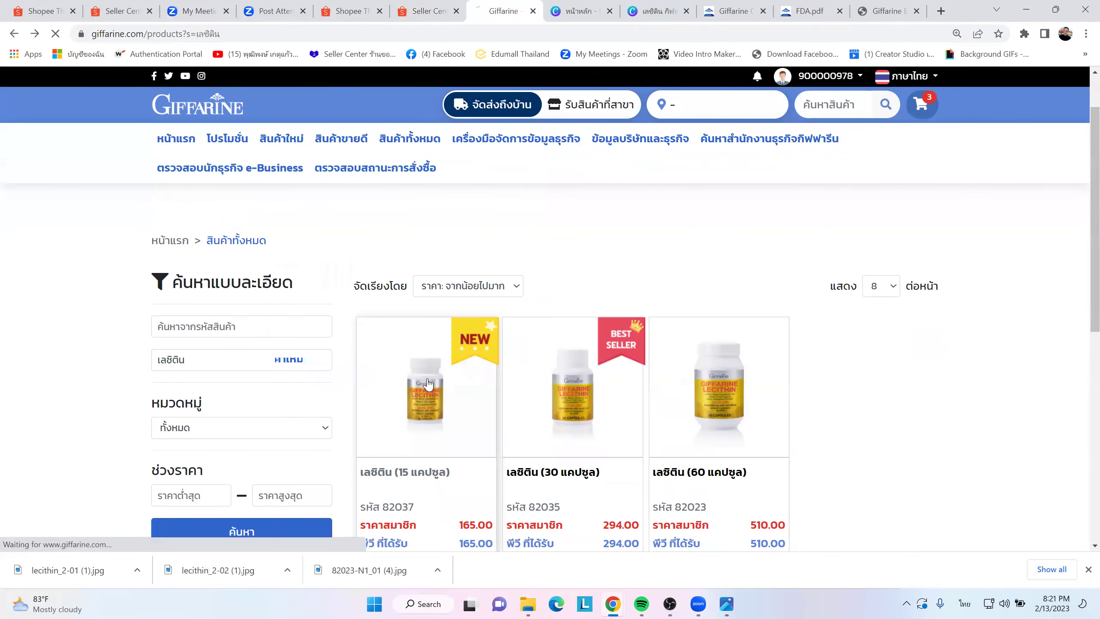
scroll(488, 345, "down", 3)
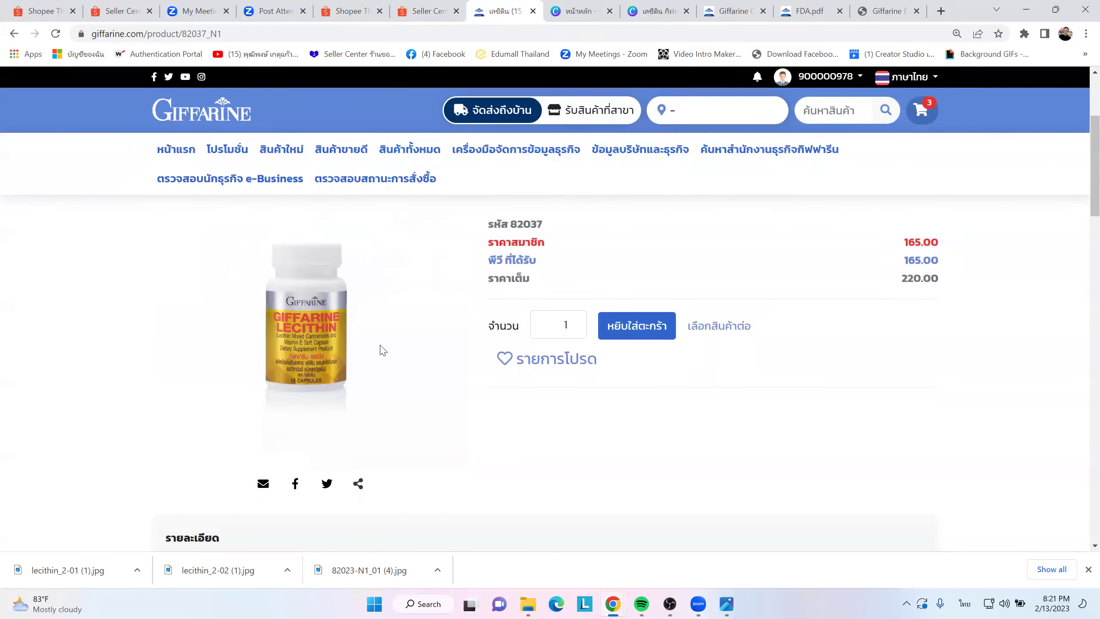
right_click(318, 300)
left_click(350, 328)
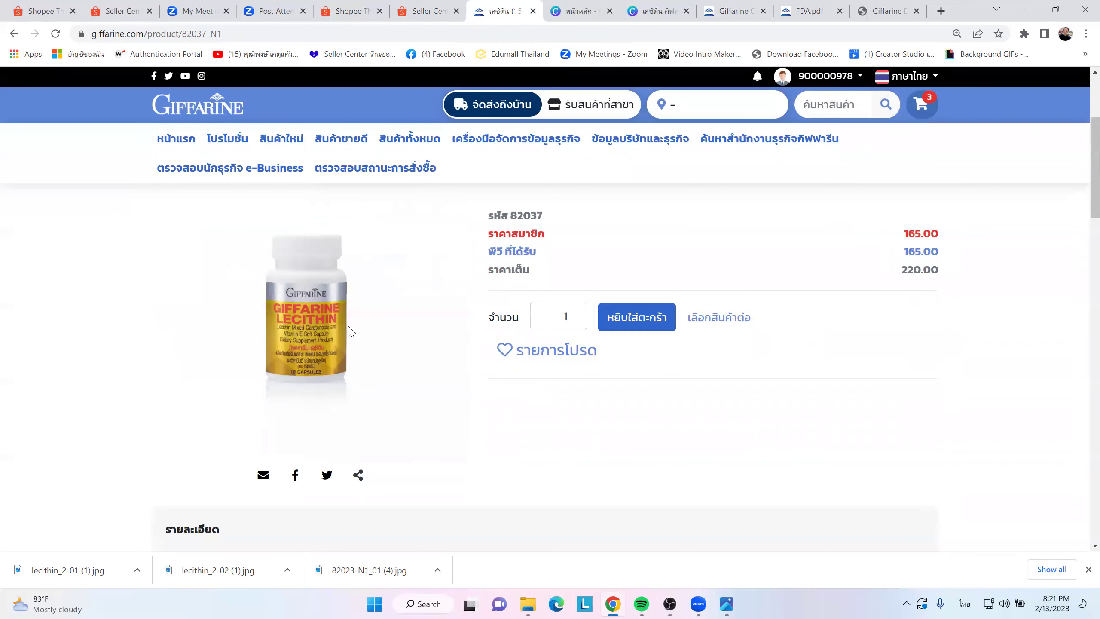
left_click(801, 472)
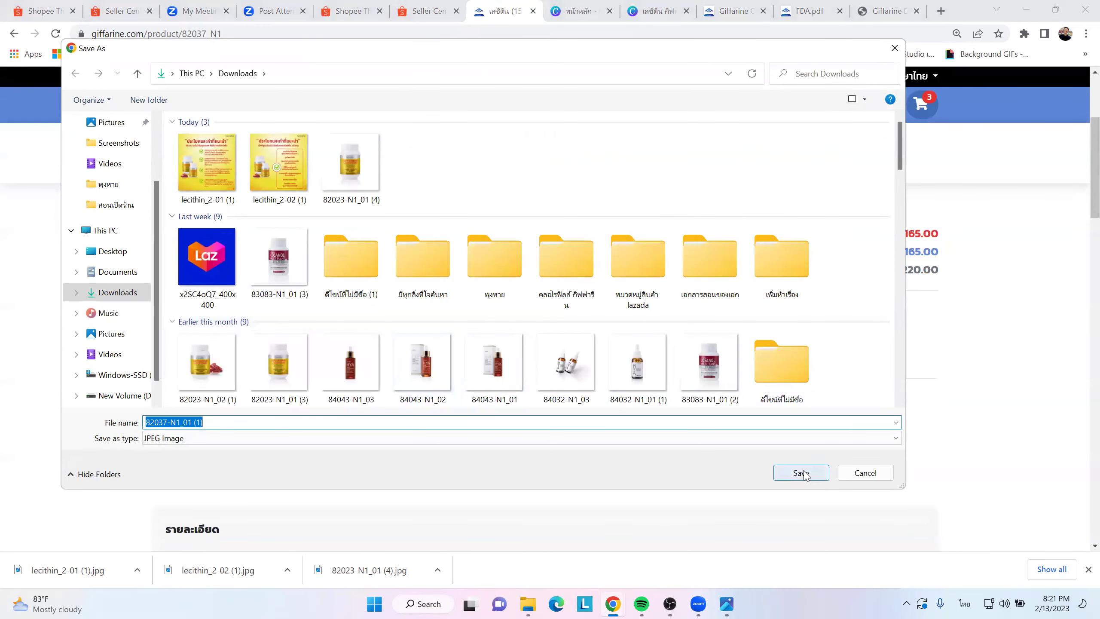
- Open the 30-capsule lecithin product on the Giffarine website and save its image to Downloads as 82035-N1_01 (1)
left_click(14, 34)
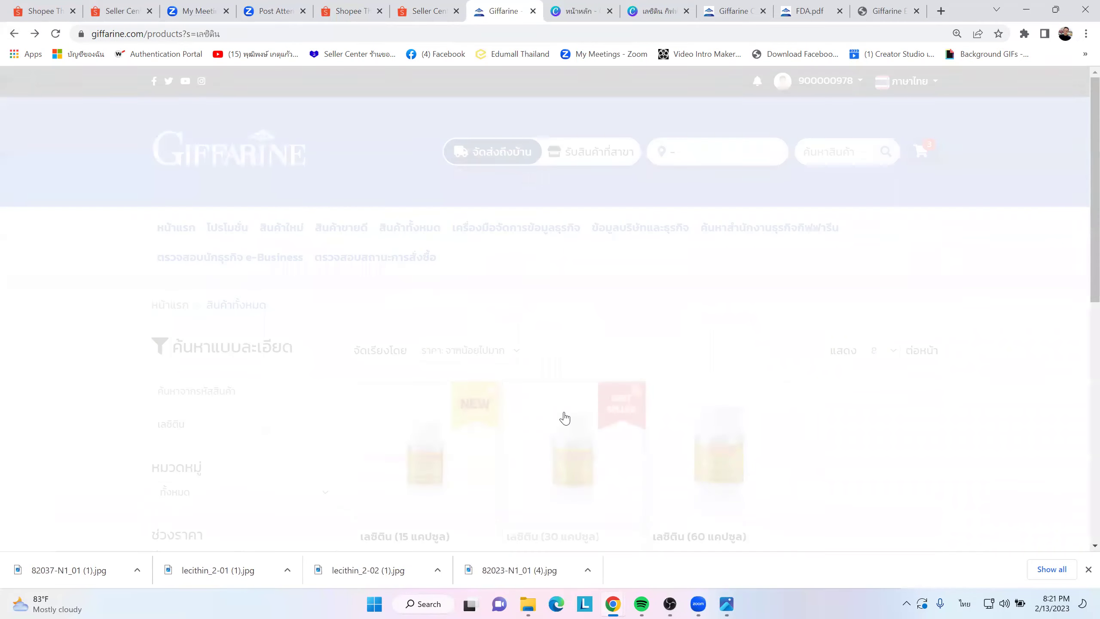
left_click(582, 449)
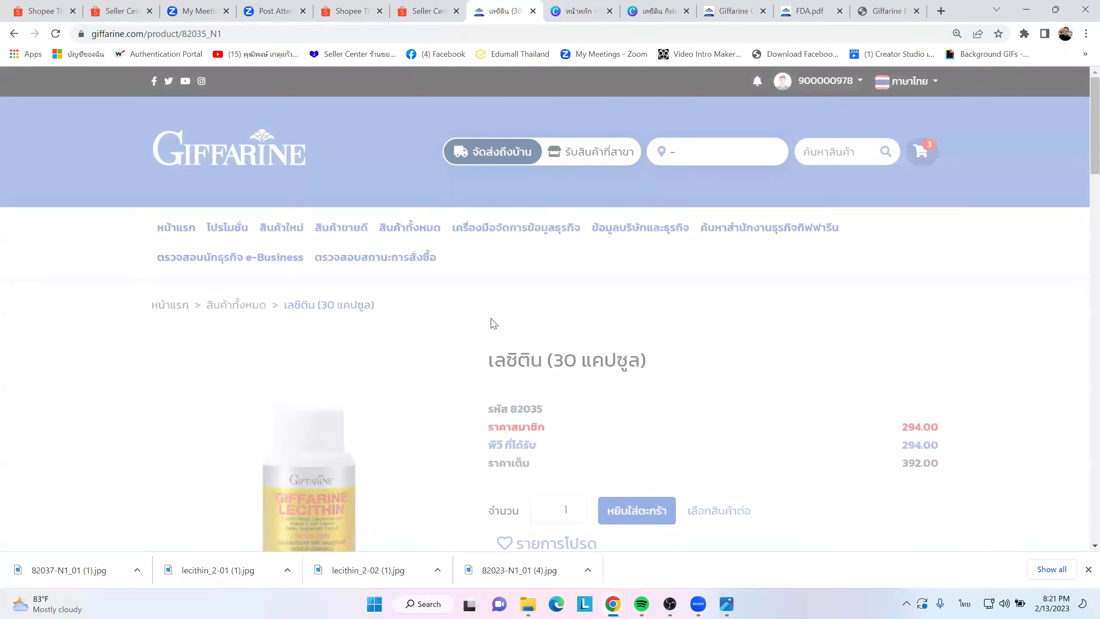
scroll(433, 324, "down", 3)
right_click(307, 338)
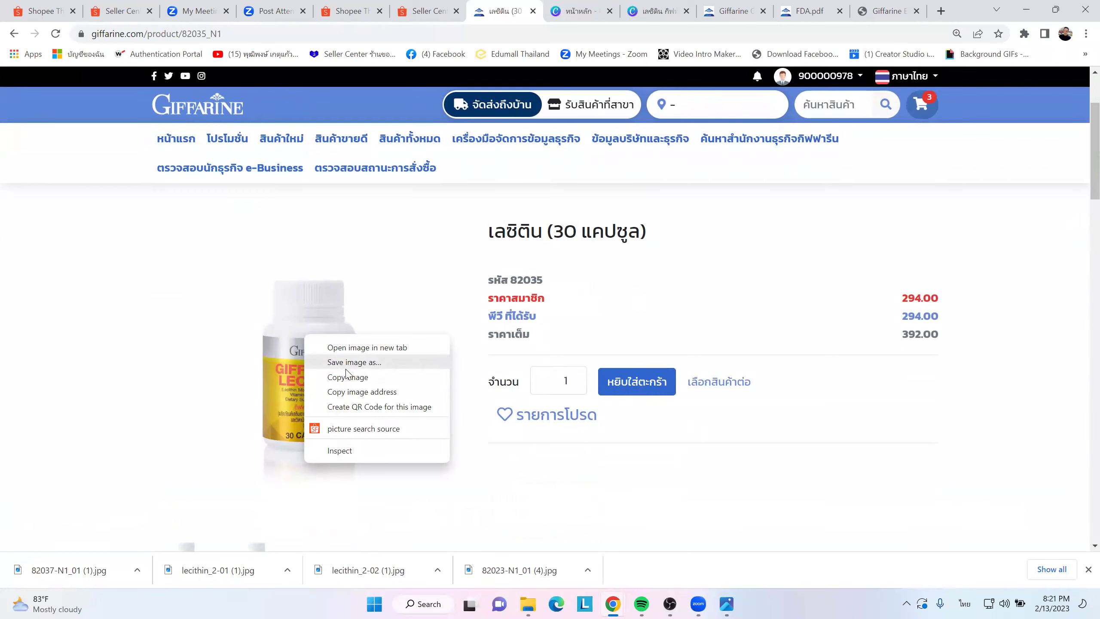
left_click(348, 365)
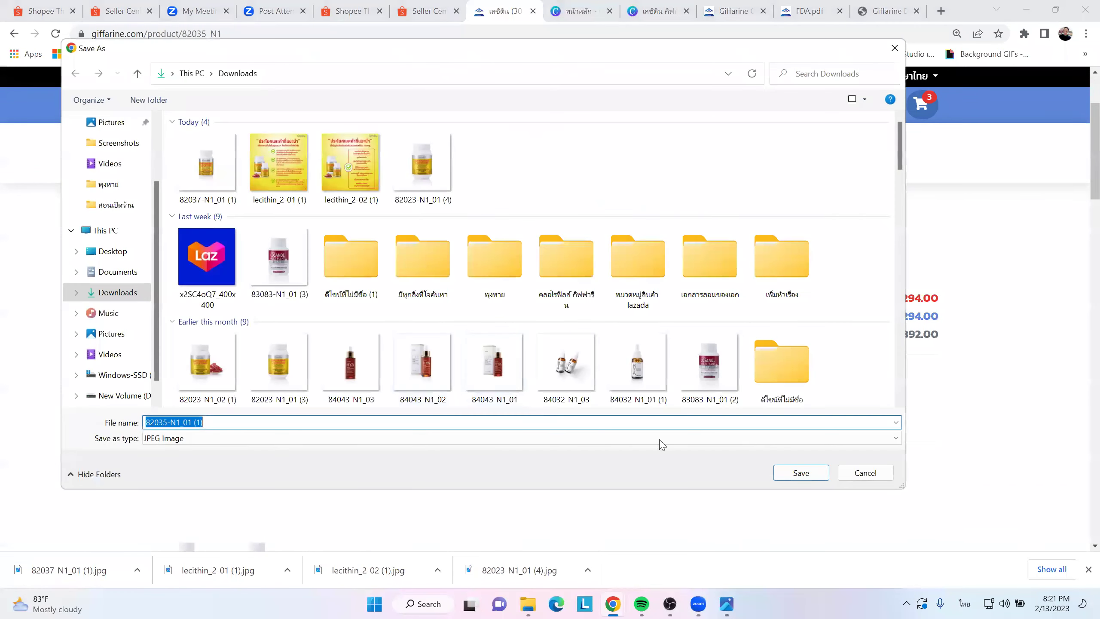
left_click(799, 473)
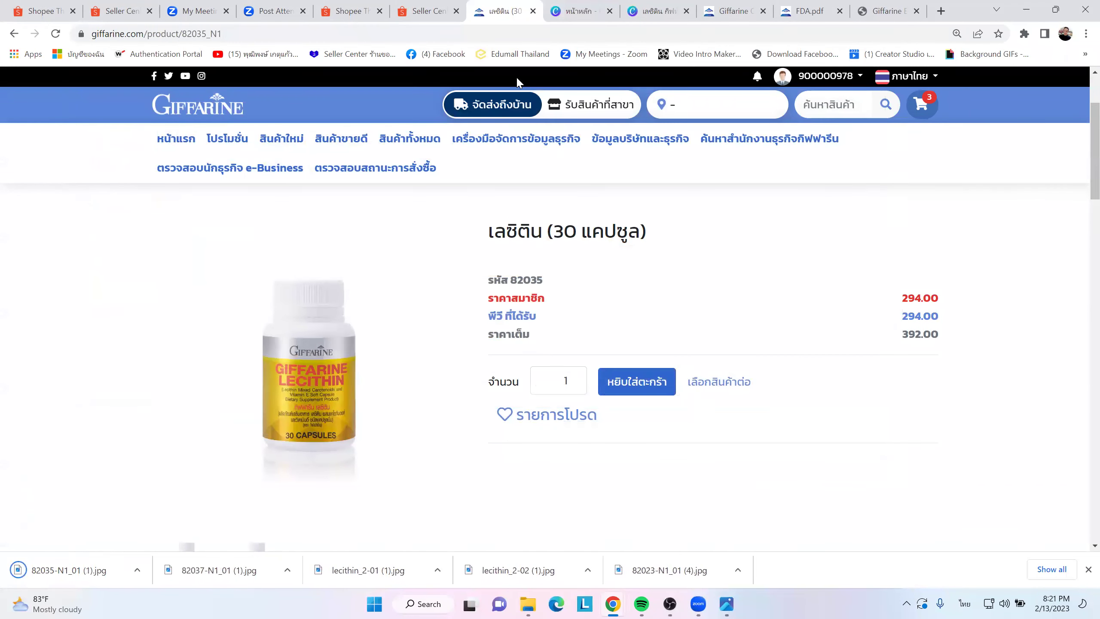
- In the Shopee product form, upload variation images: 82037-N1_01 (1) for 15 แคปซูล, 82035-N1_01 (1) for 30 and 82023-N1_01 (4) for 60
left_click(428, 12)
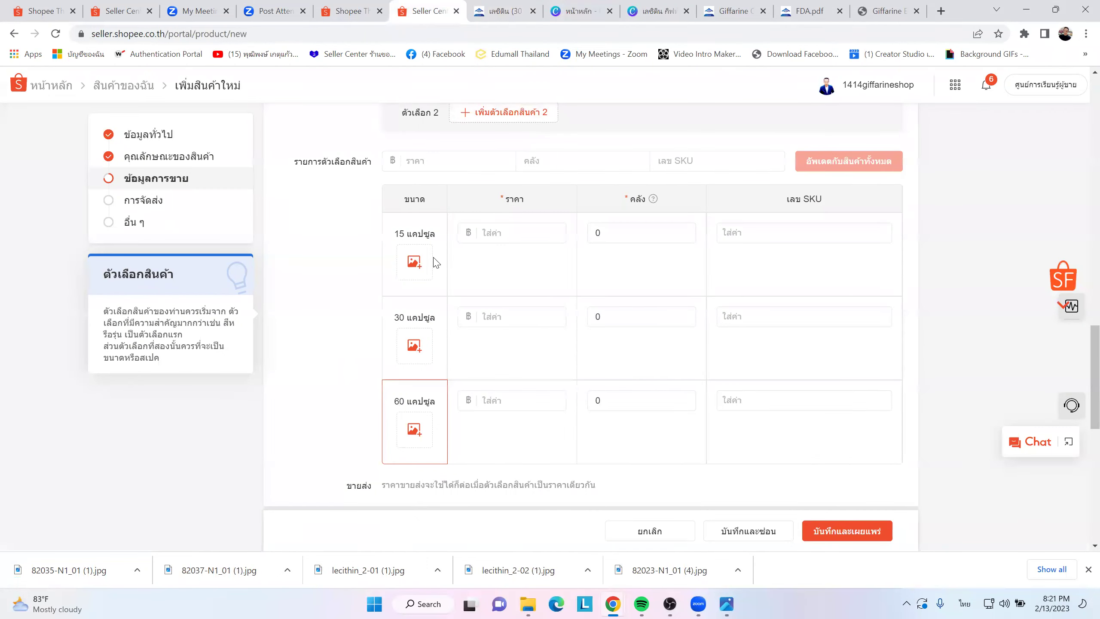
left_click(415, 262)
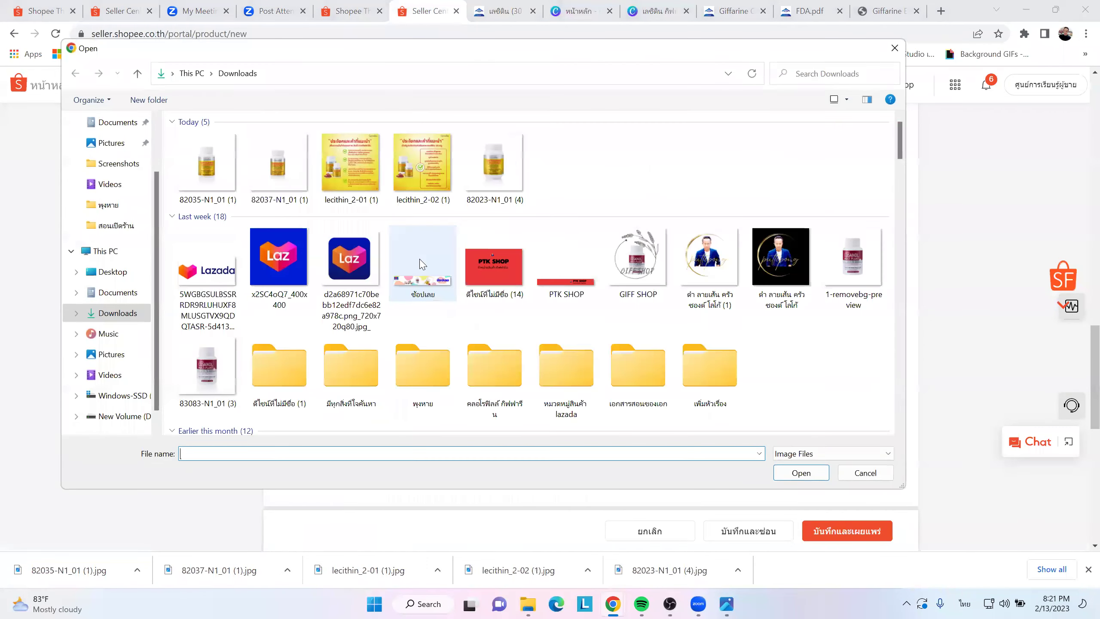
double_click(284, 175)
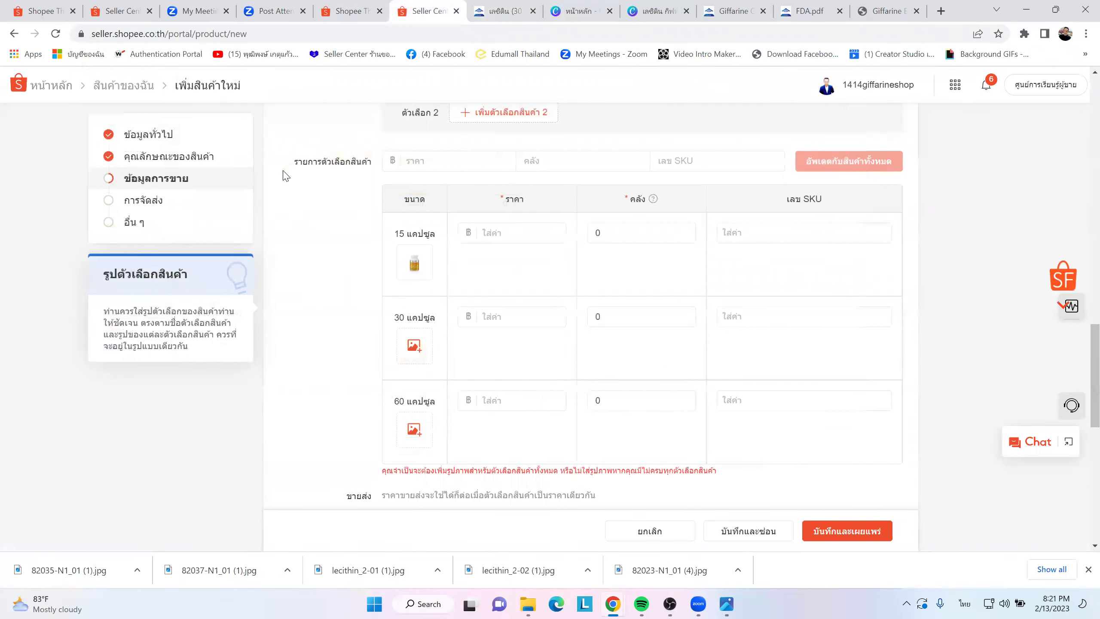
left_click(414, 345)
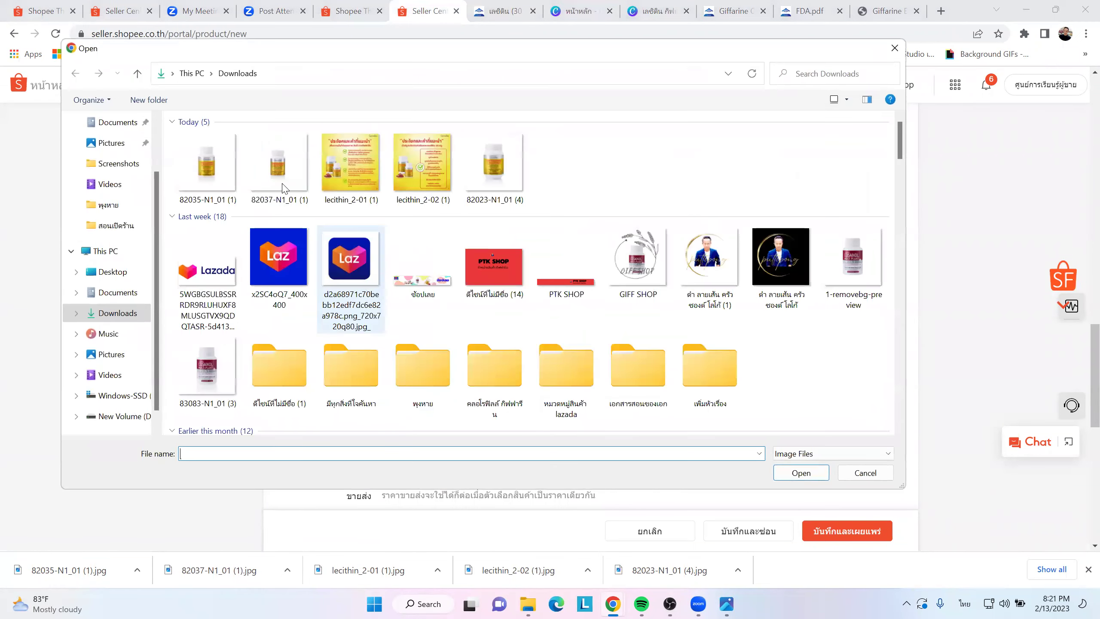
double_click(212, 158)
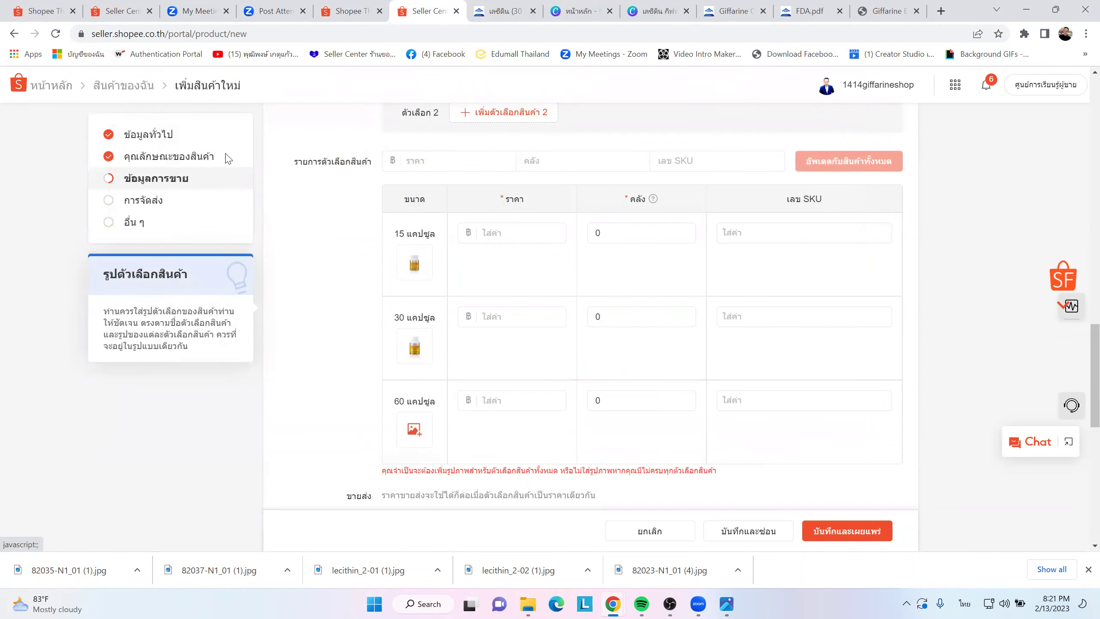
left_click(415, 429)
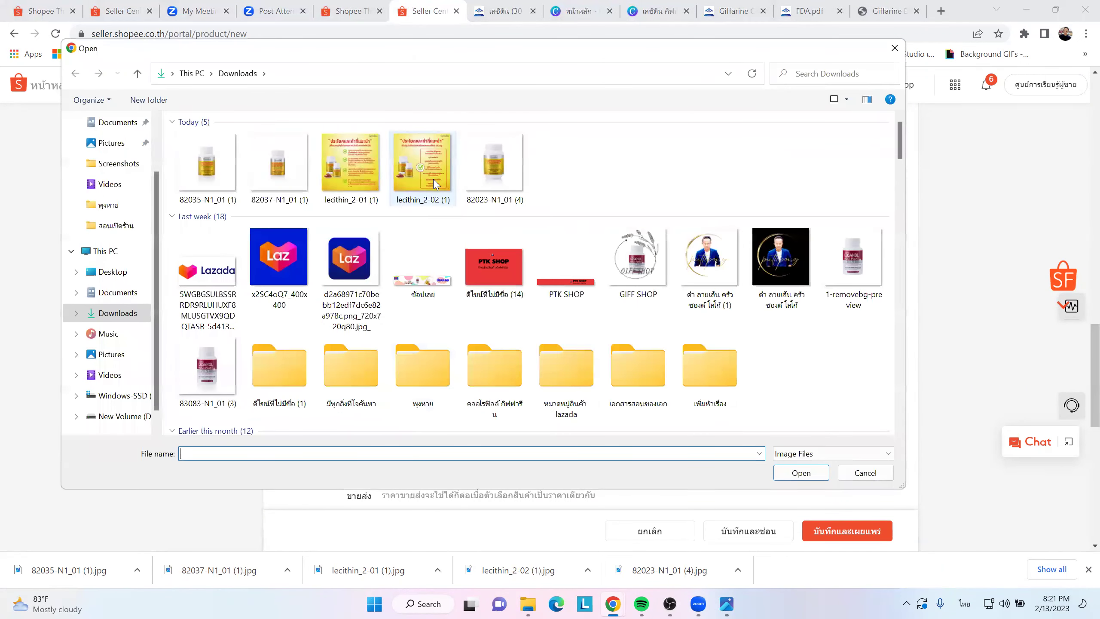
double_click(485, 157)
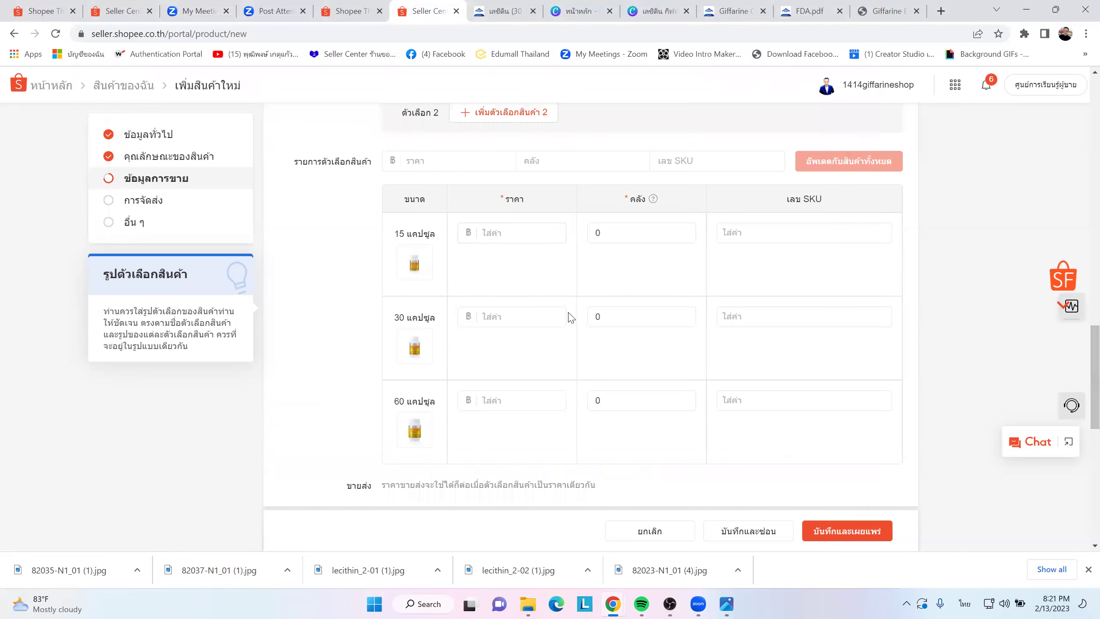
- Set the variation prices to 220 baht for 15 แคปซูล, 392 for 30 แคปซูล and 680 for 60 แคปซูล
left_click(509, 233)
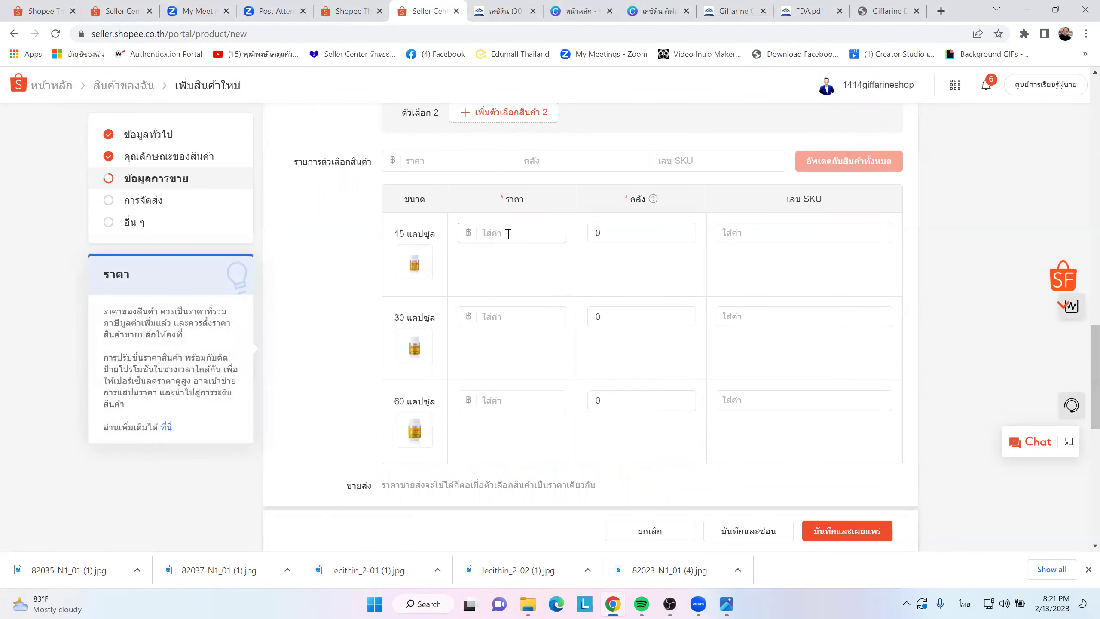
type("220")
left_click(516, 313)
type("392")
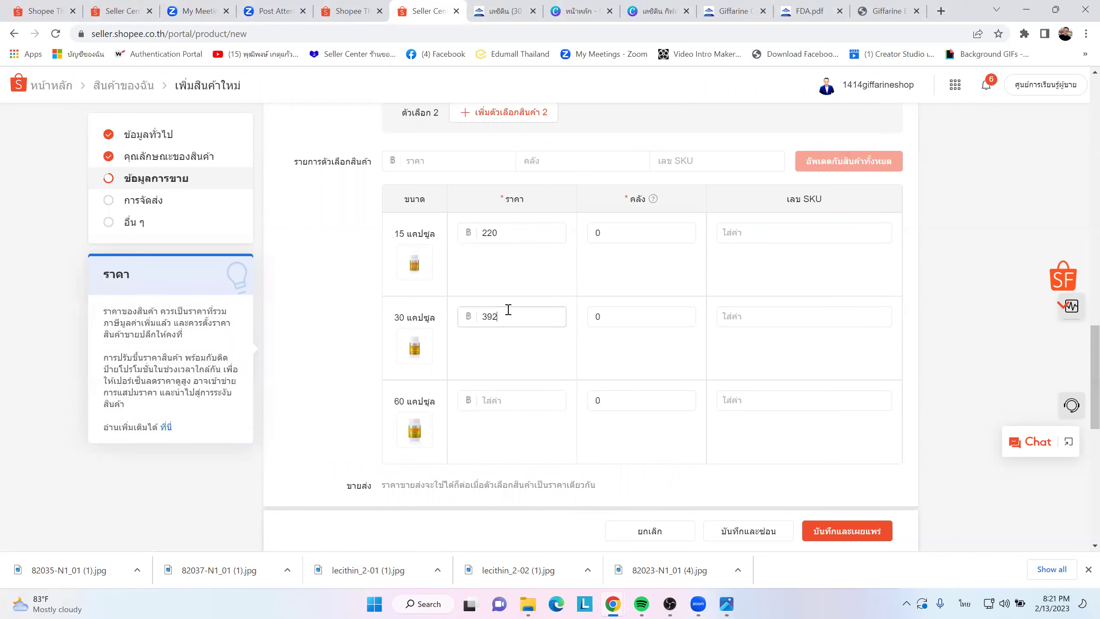
left_click(536, 398)
type("6")
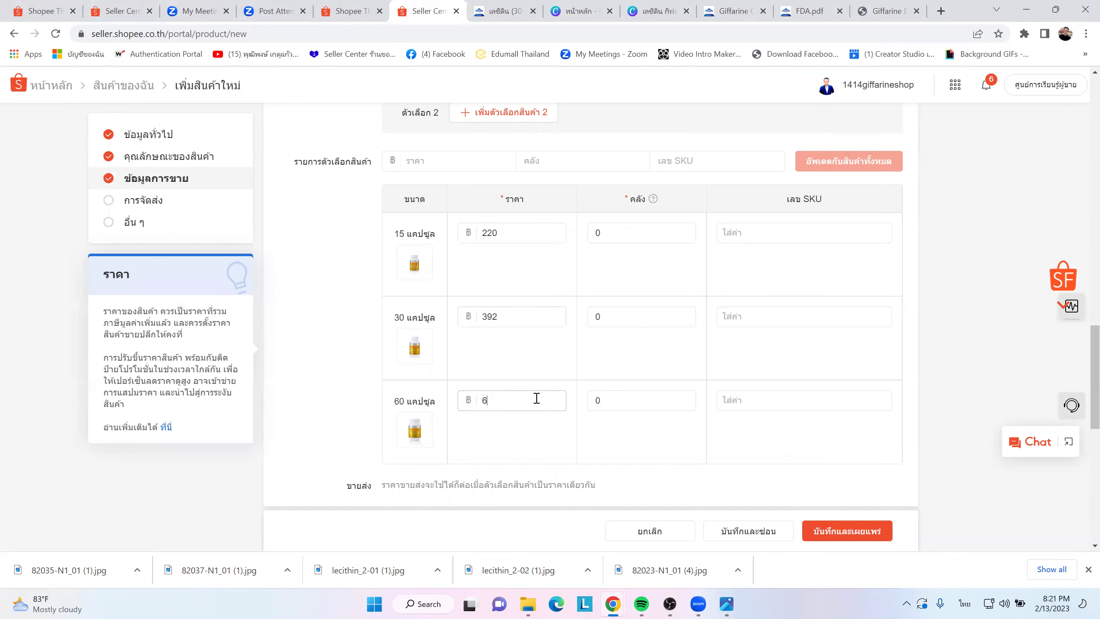
type("80")
- Set the คลัง stock to 1000 for each of the three capsule-size variations
left_click(638, 237)
type("1000")
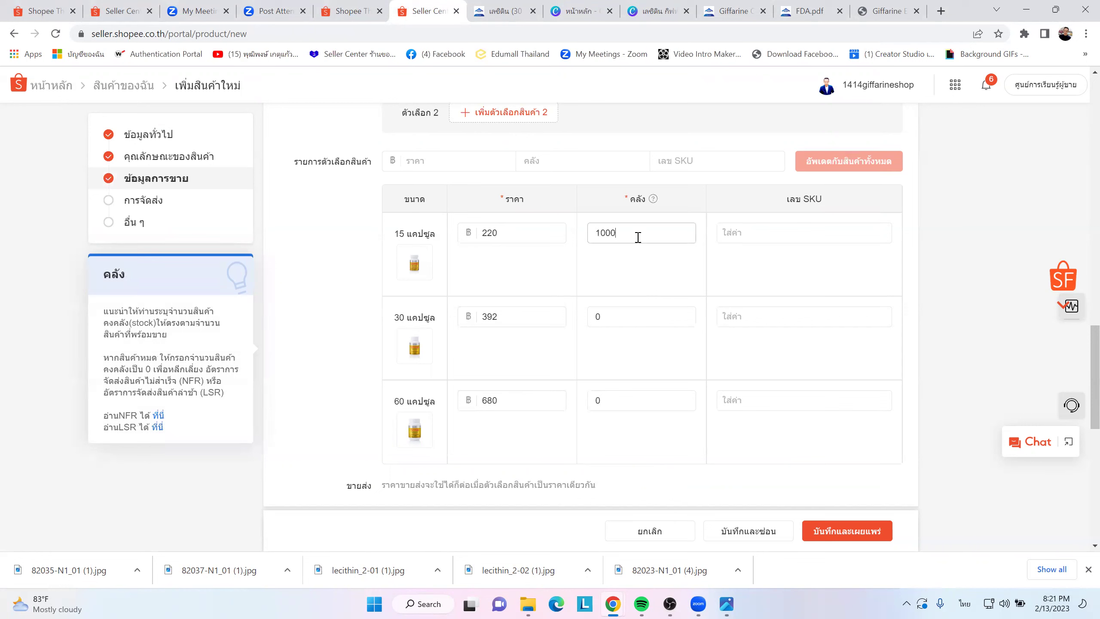
left_click(618, 319)
type("1000")
left_click(625, 395)
type("1000")
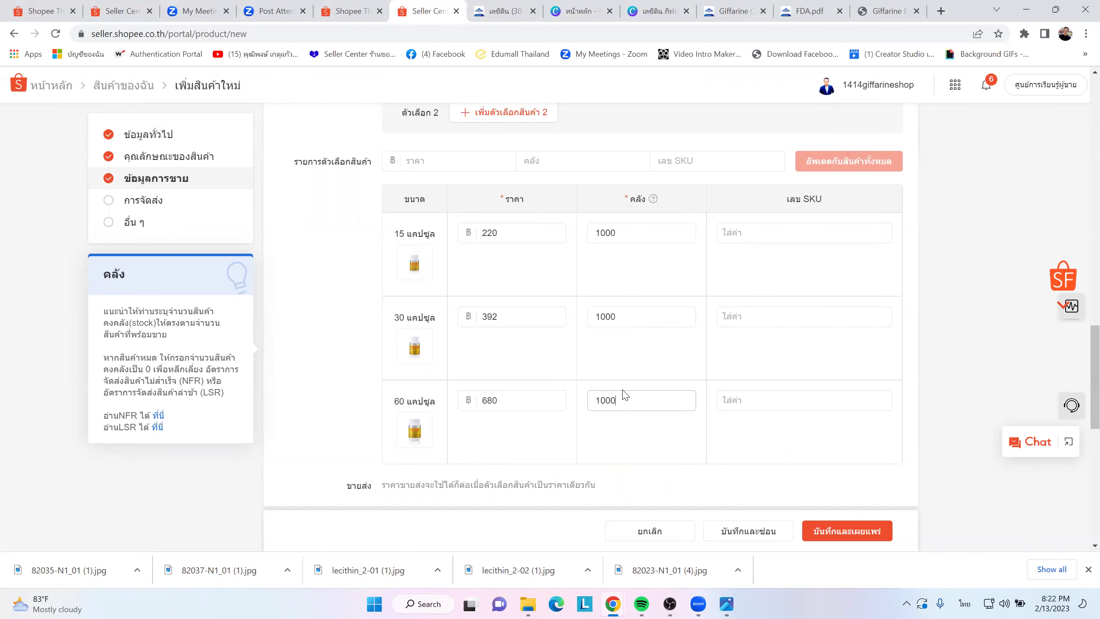
scroll(658, 287, "down", 4)
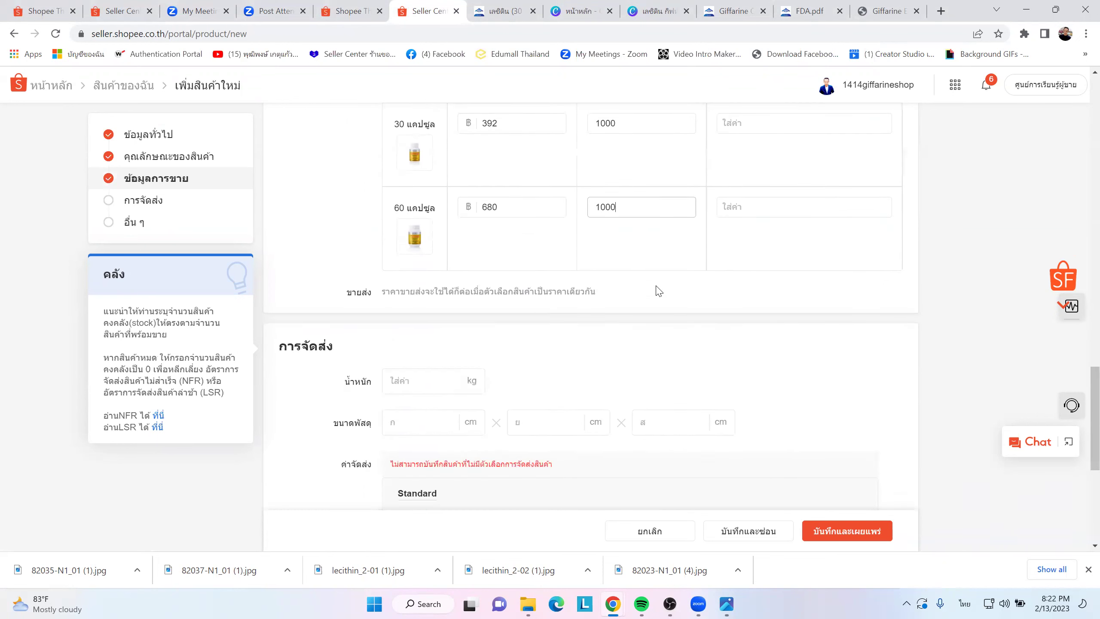
scroll(658, 287, "down", 3)
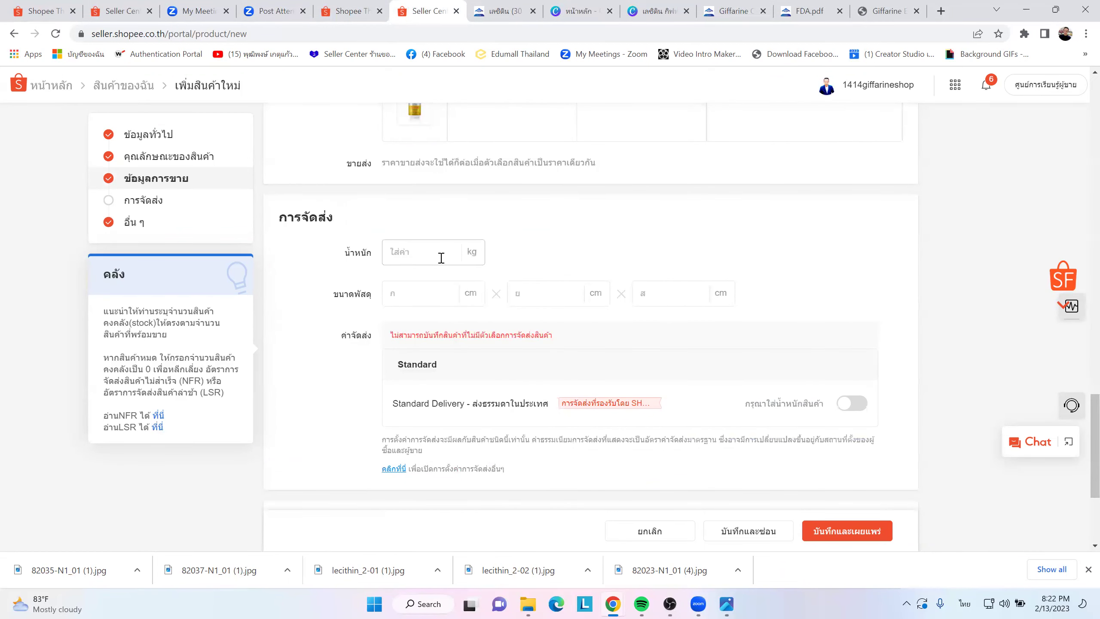
- Set the product's shipping weight to 0.15 kg and its parcel size to 10 × 14 × 6 cm
left_click(441, 253)
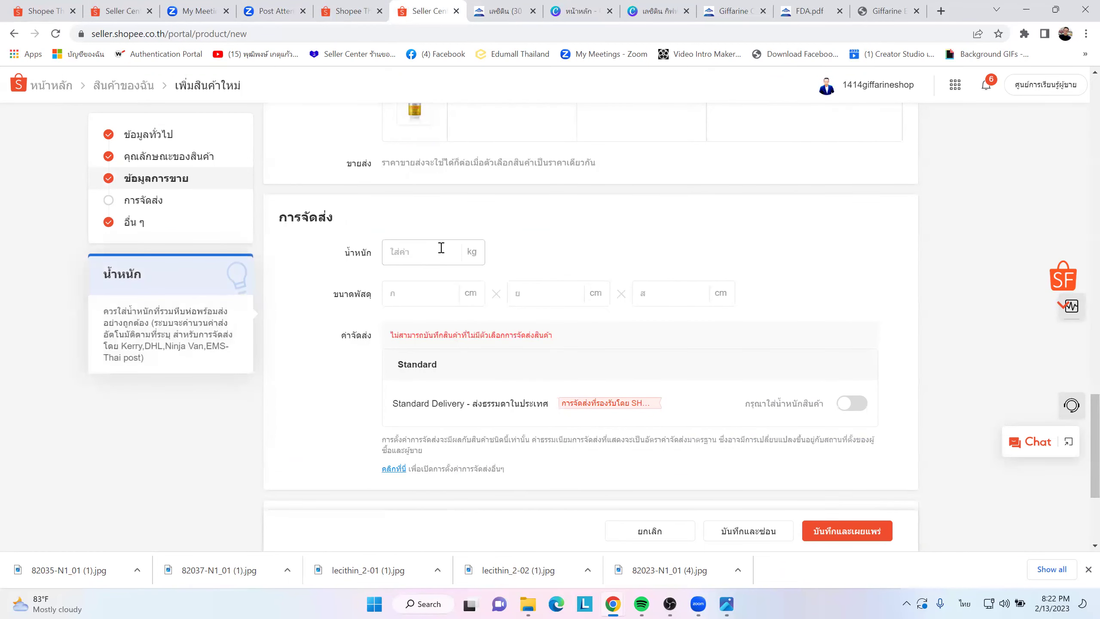
type("0.15")
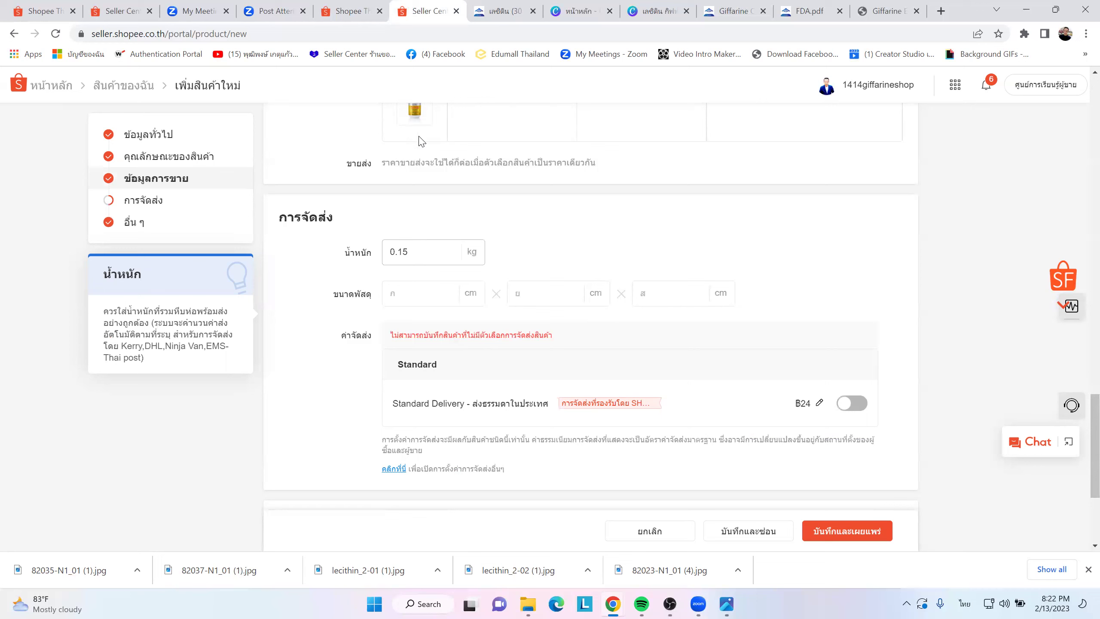
left_click(415, 284)
type("10")
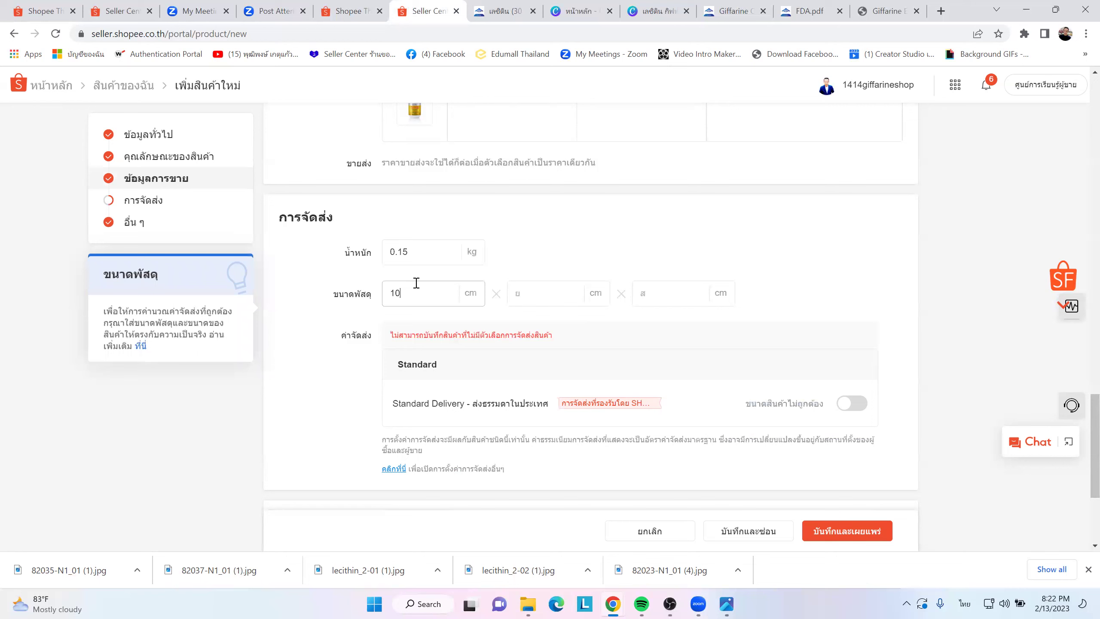
left_click(524, 290)
type("17")
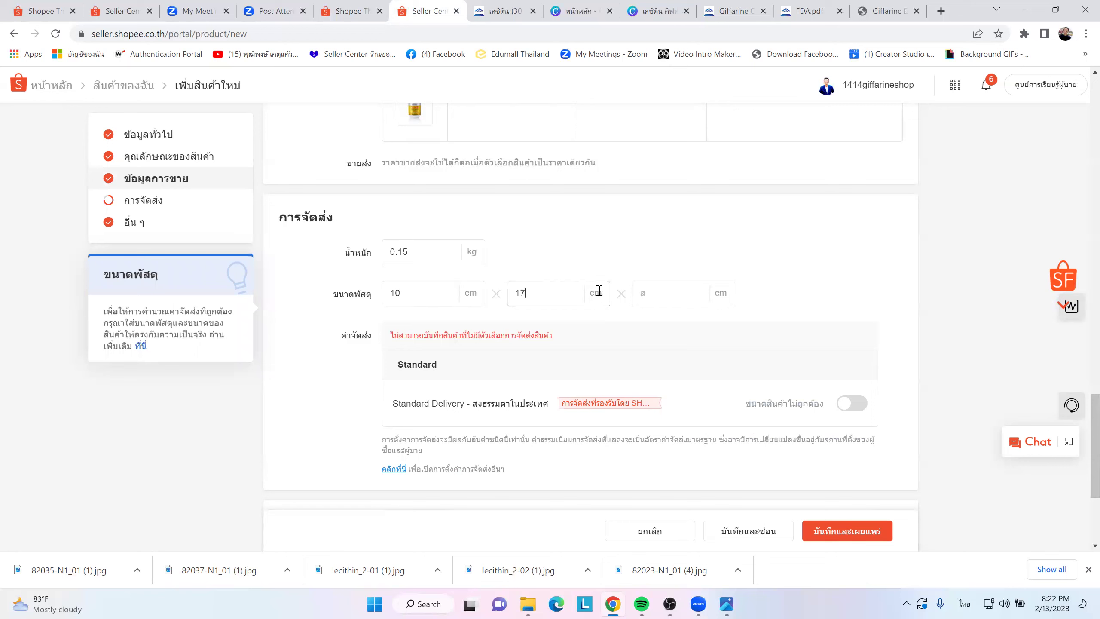
key("BackSpace")
type("4")
type("6")
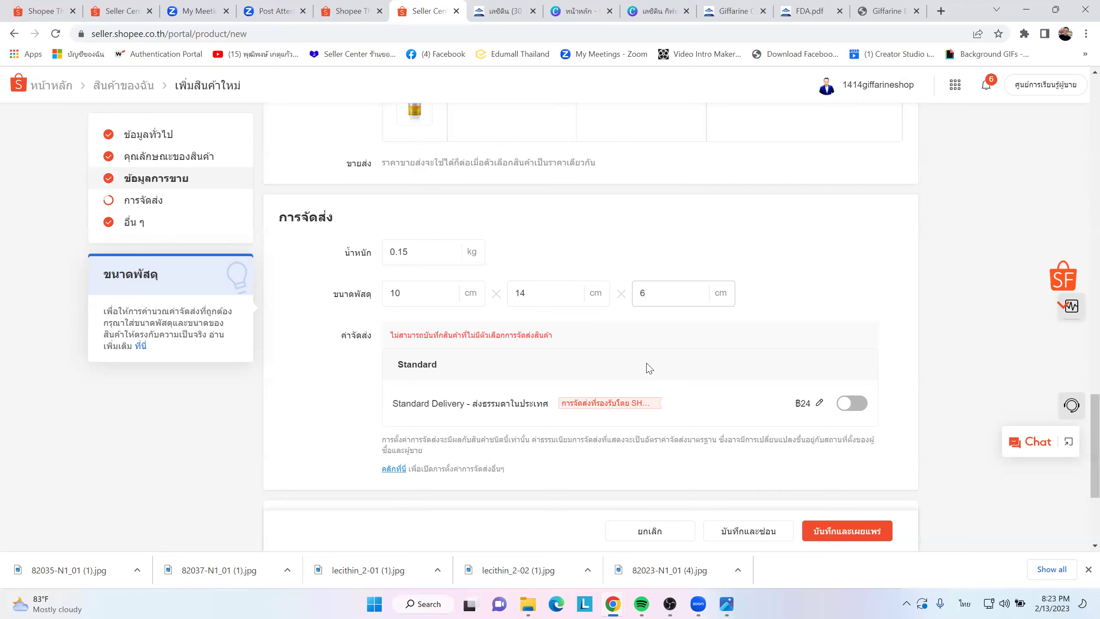
- Enable Standard Delivery - ส่งธรรมดาในประเทศ as the product's shipping option
scroll(649, 368, "down", 1)
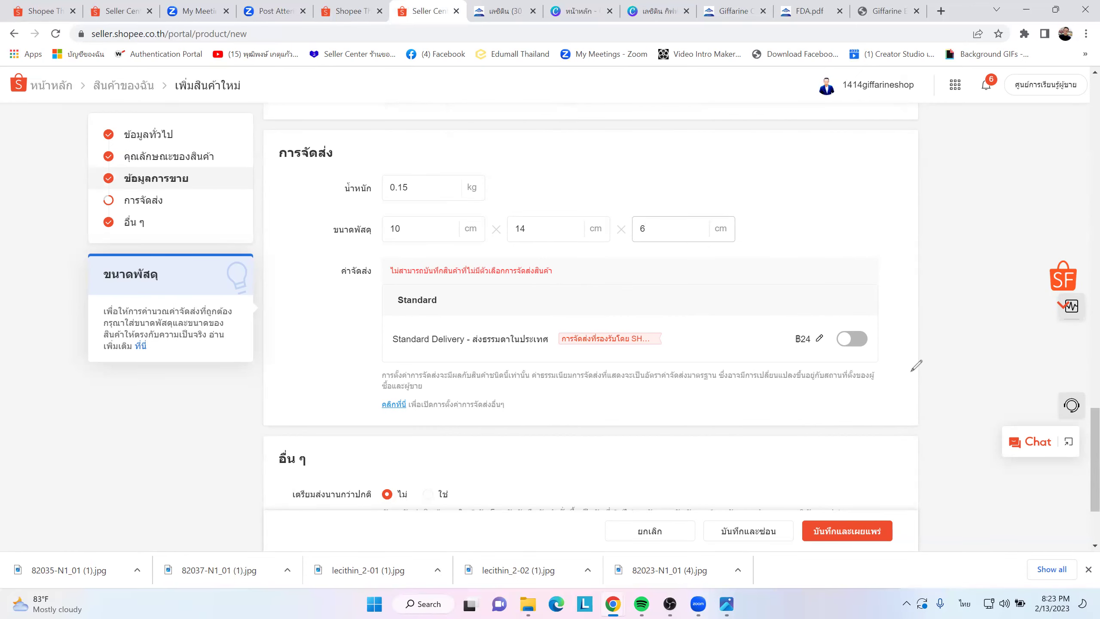
left_click_drag(913, 364, 859, 319)
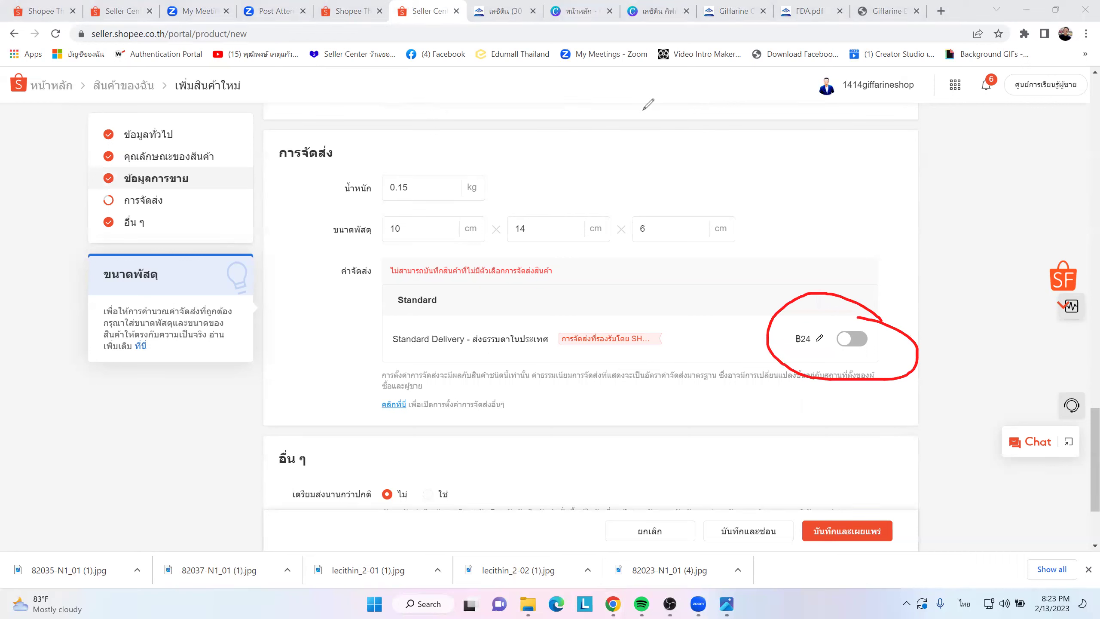
key("Escape")
left_click(853, 340)
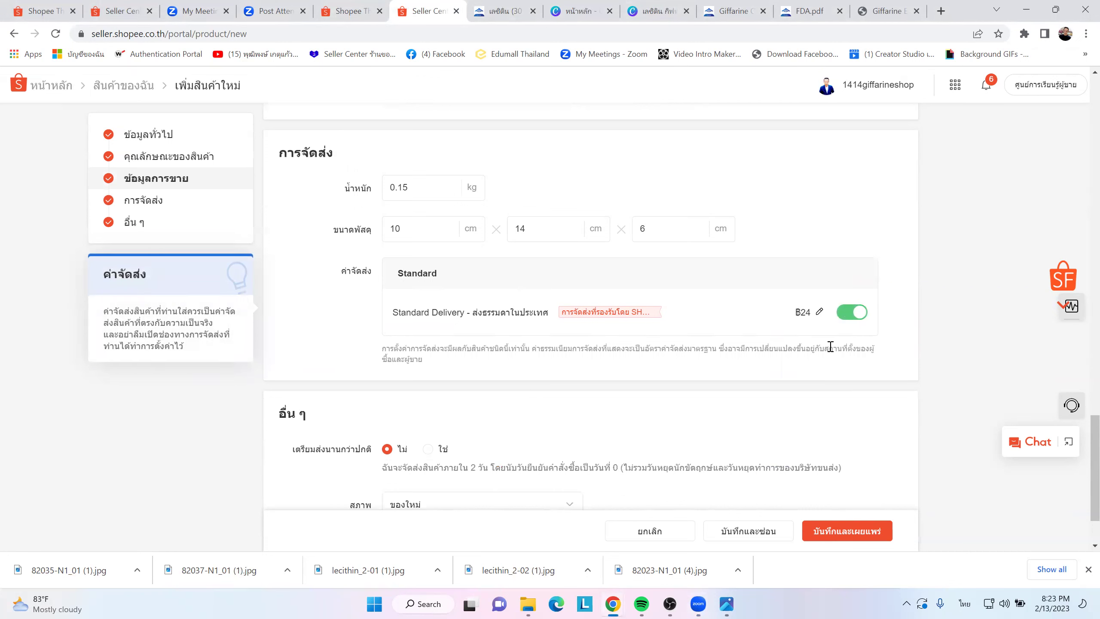
- Try having the shop cover the Standard Delivery shipping fee for this product
left_click(818, 311)
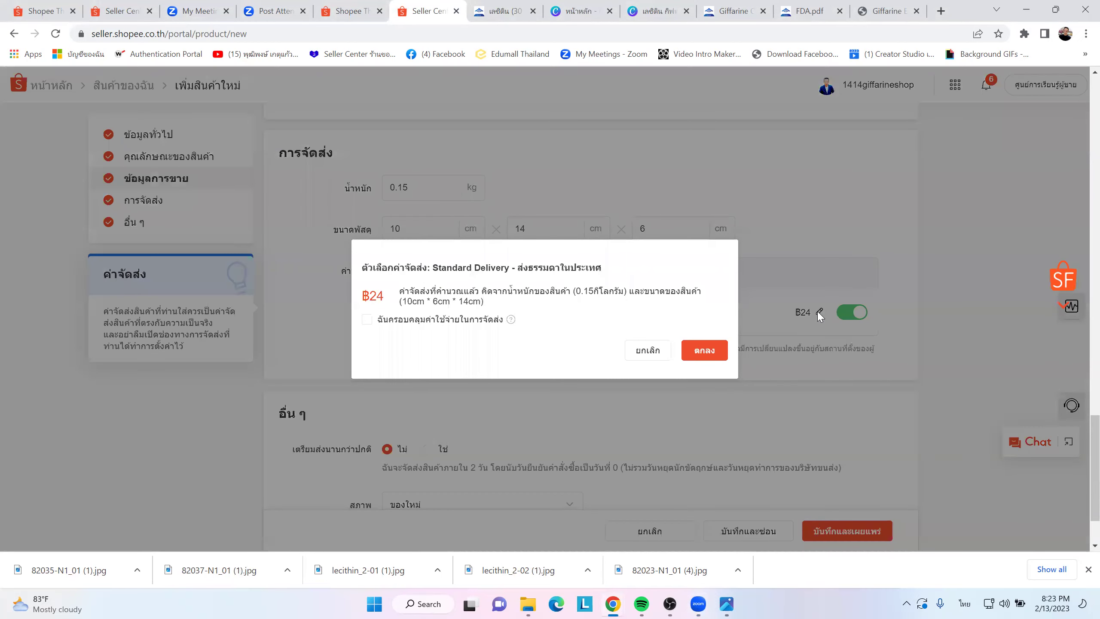
left_click(366, 320)
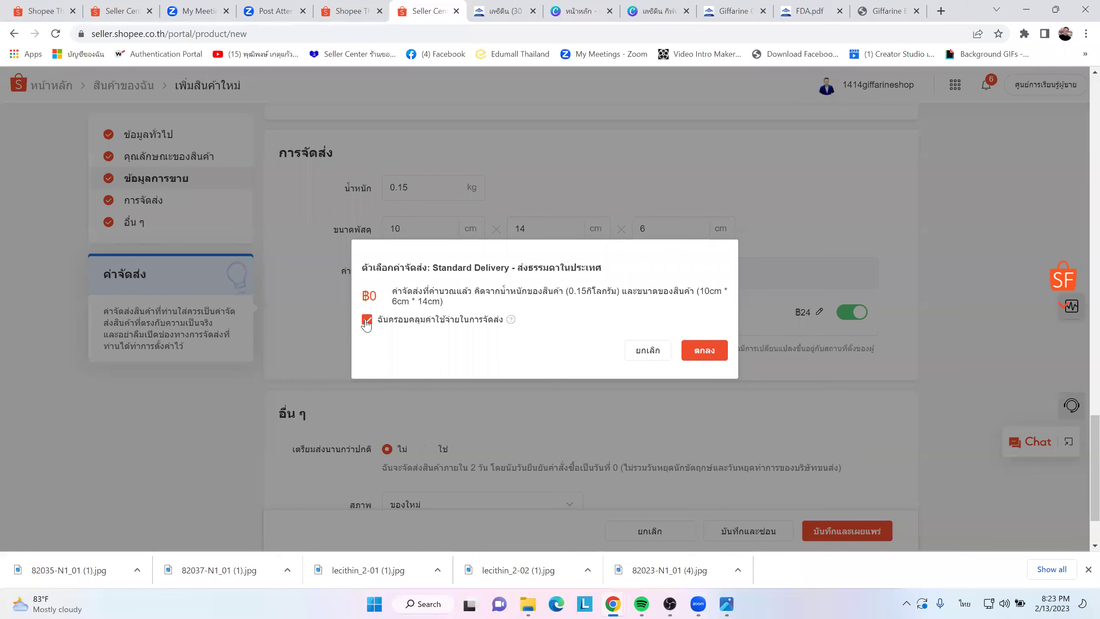
left_click(709, 350)
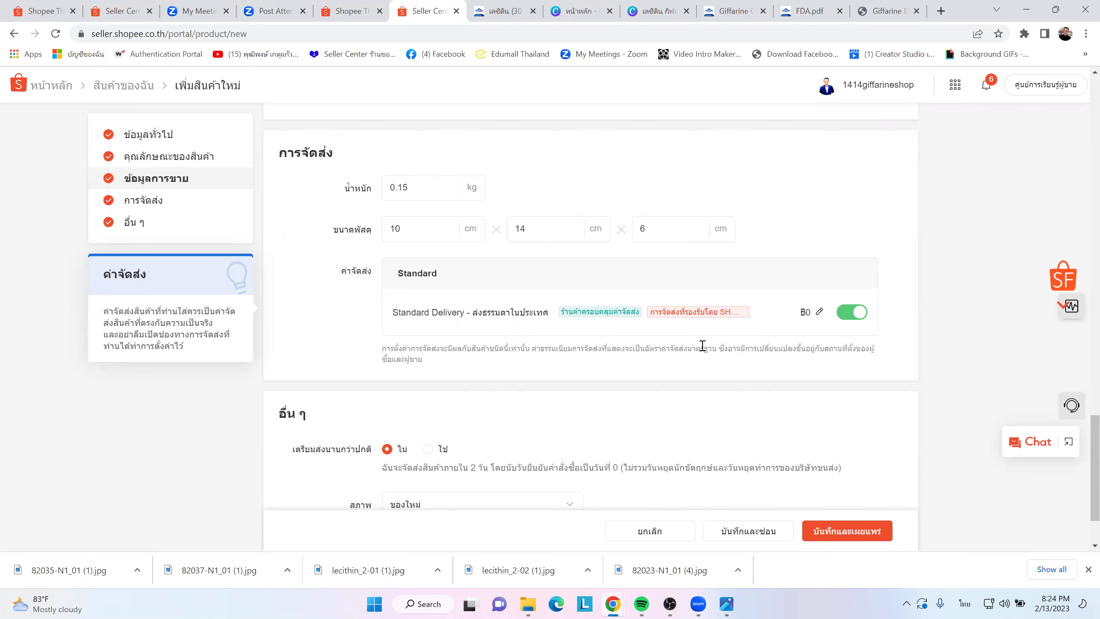
- Remove the shop's shipping-fee coverage from Standard Delivery and keep the delivery option enabled
left_click(842, 316)
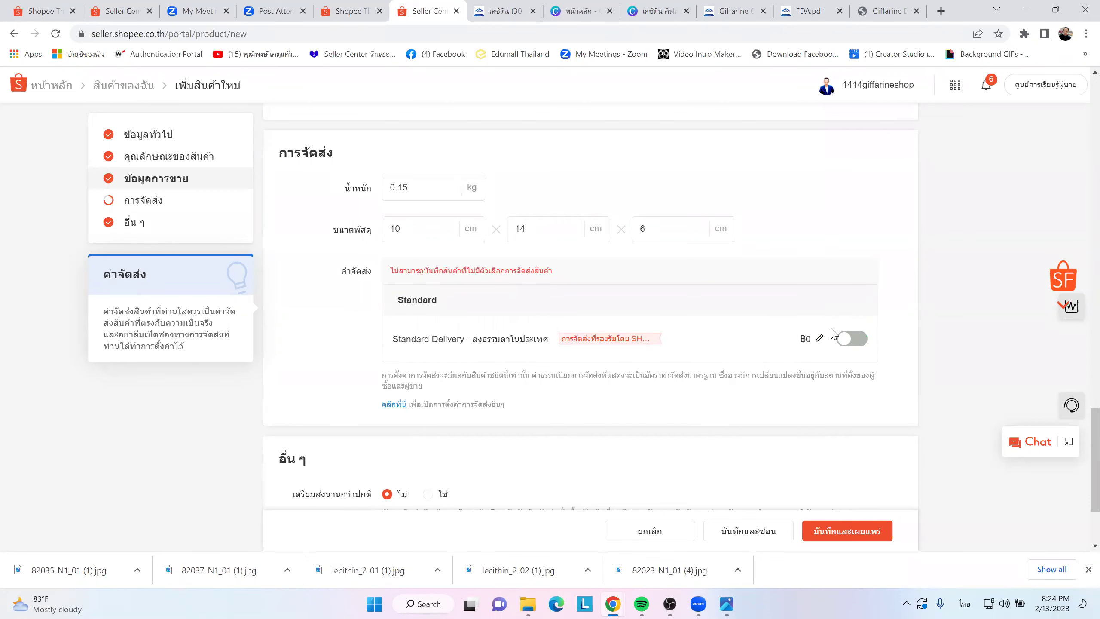
left_click(818, 343)
left_click(366, 324)
left_click(677, 355)
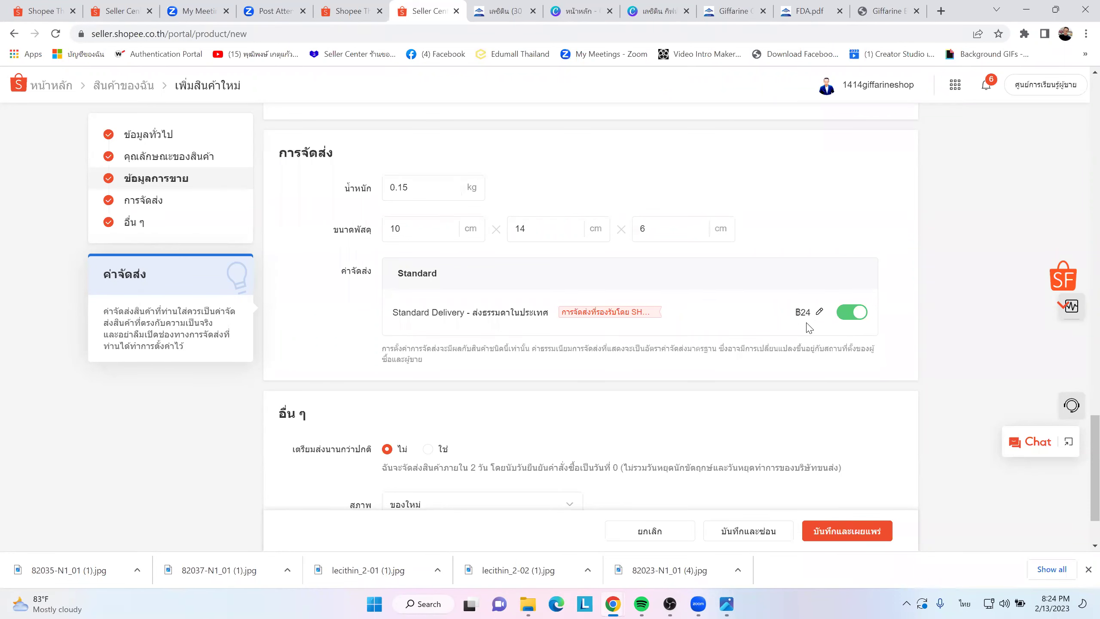
- Save and publish the new lecithin product, and look over the shop's product list
scroll(766, 444, "down", 2)
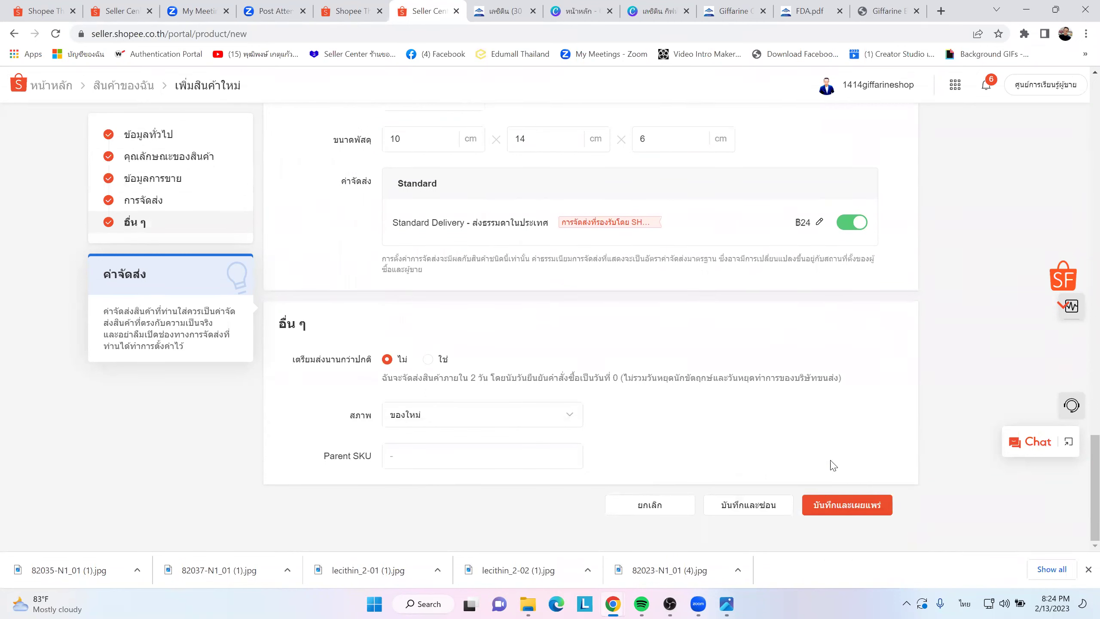
left_click(860, 505)
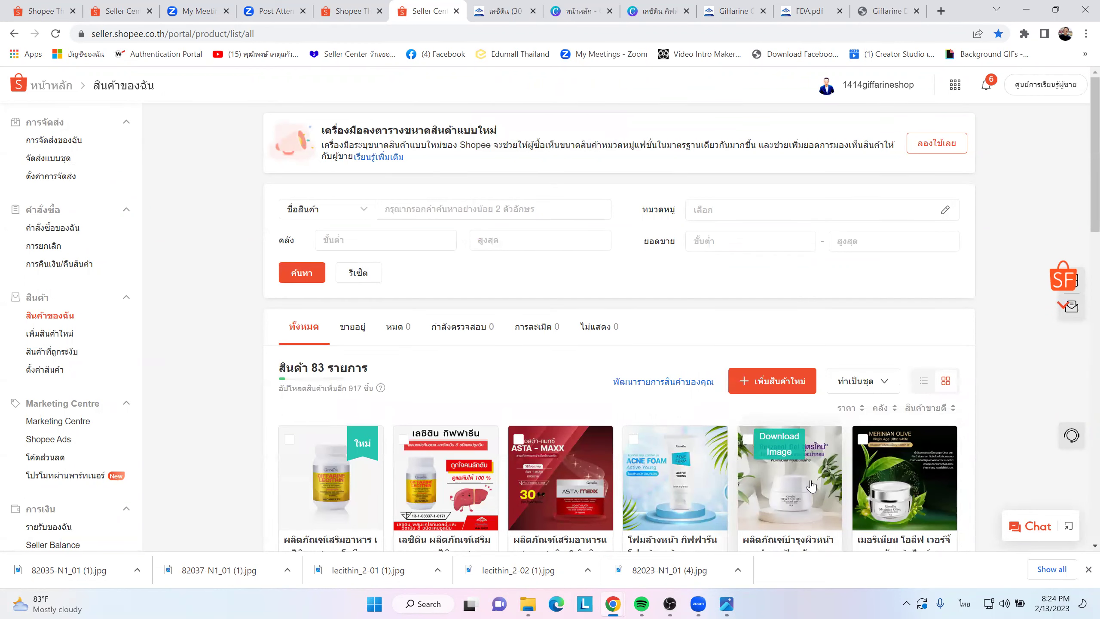
scroll(811, 485, "down", 6)
scroll(531, 410, "up", 6)
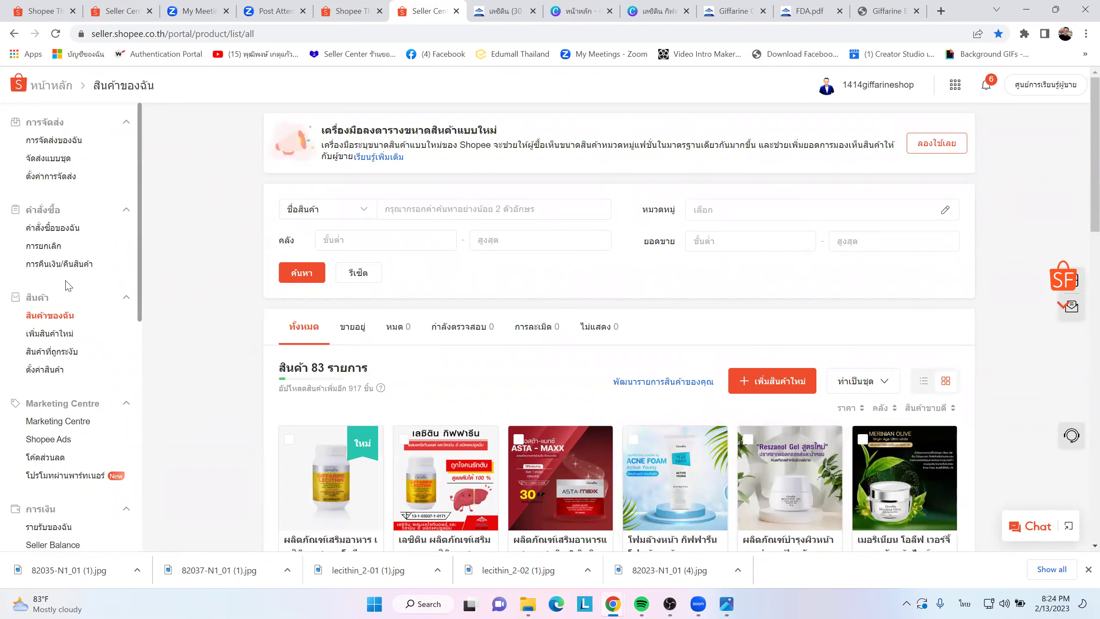
- Return to the Seller Centre home page and open the Marketing Centre
left_click(46, 86)
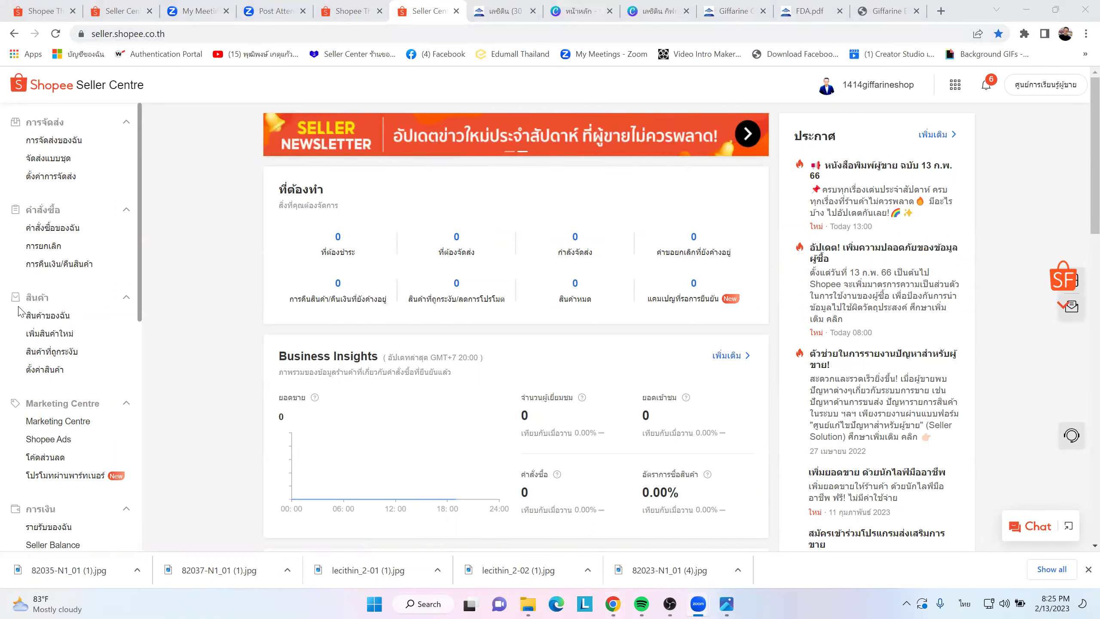
scroll(39, 342, "down", 1)
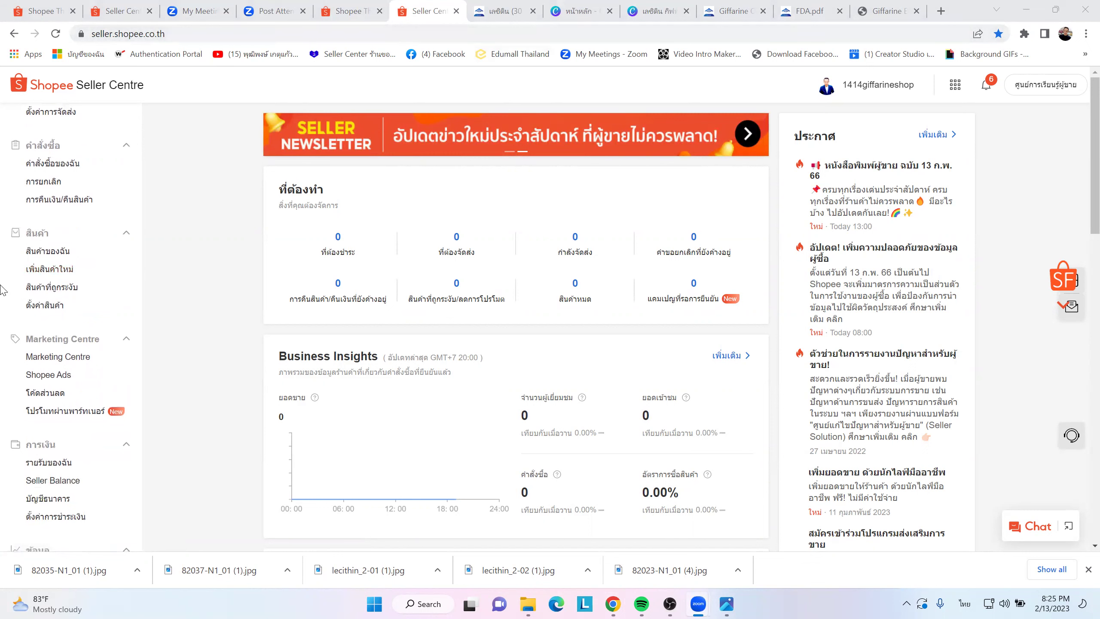
mouse_move(11, 323)
left_mouse_down()
mouse_move(152, 319)
mouse_move(147, 418)
mouse_move(31, 424)
mouse_move(15, 401)
mouse_move(110, 324)
left_mouse_up()
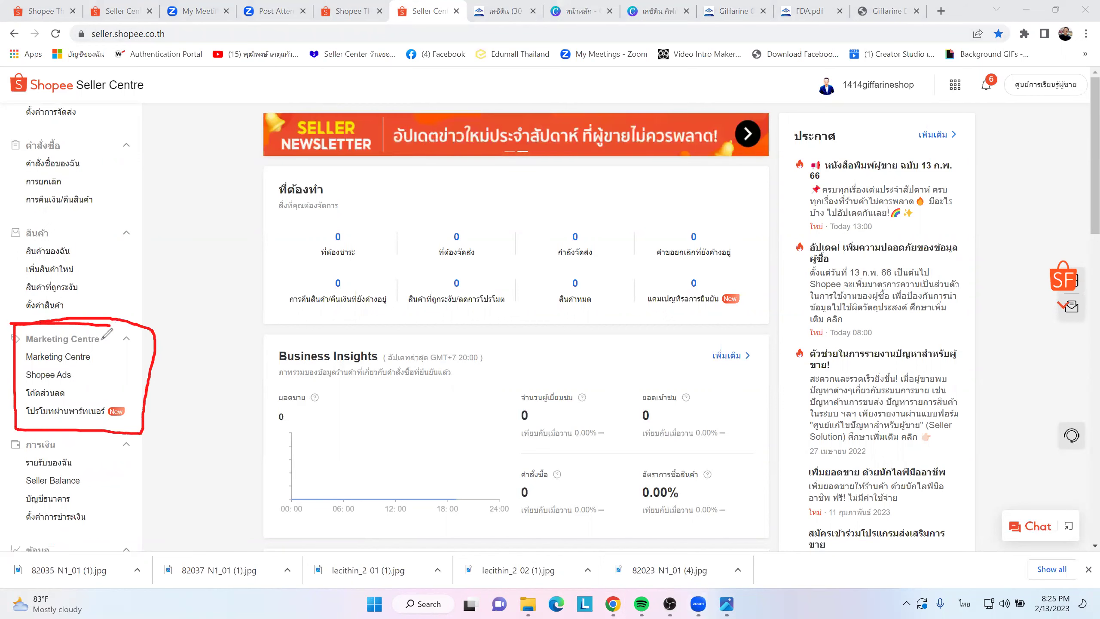
left_click_drag(30, 366, 104, 367)
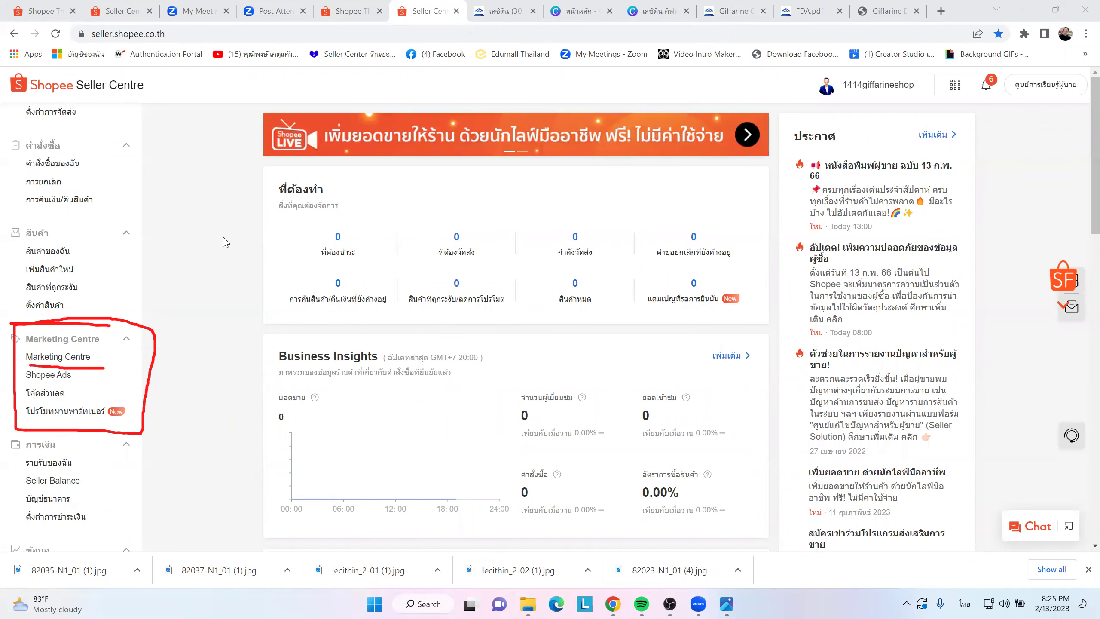
left_click(33, 361)
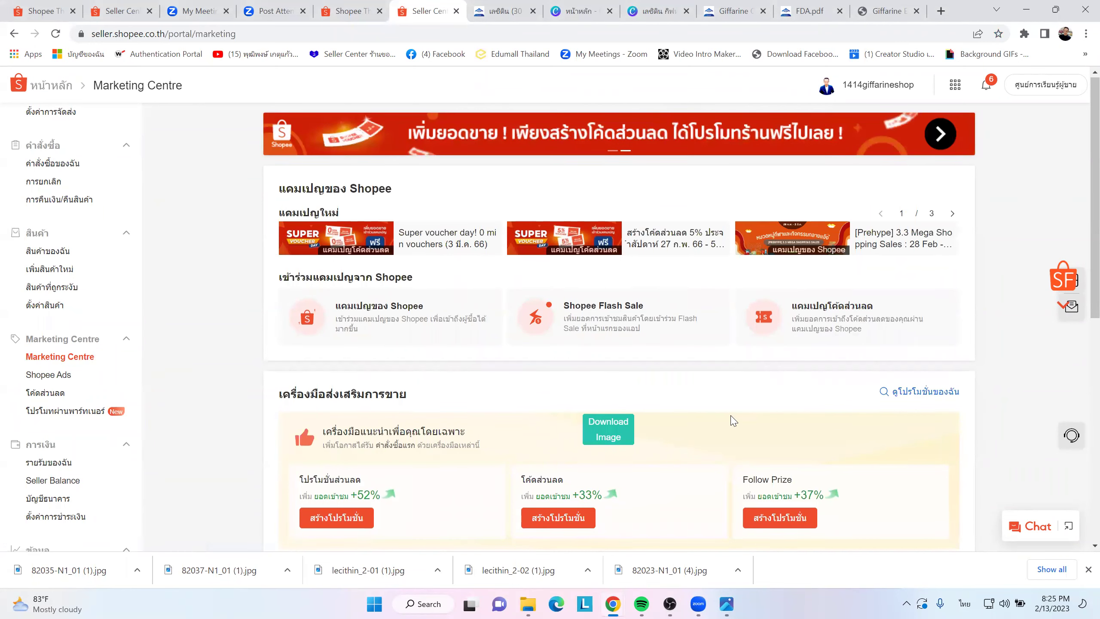
- Find the shipping-fee promotion tool (โปรโมชั่นค่าจัดส่ง) among the promotion tools and open it
scroll(732, 420, "down", 3)
scroll(732, 420, "down", 1)
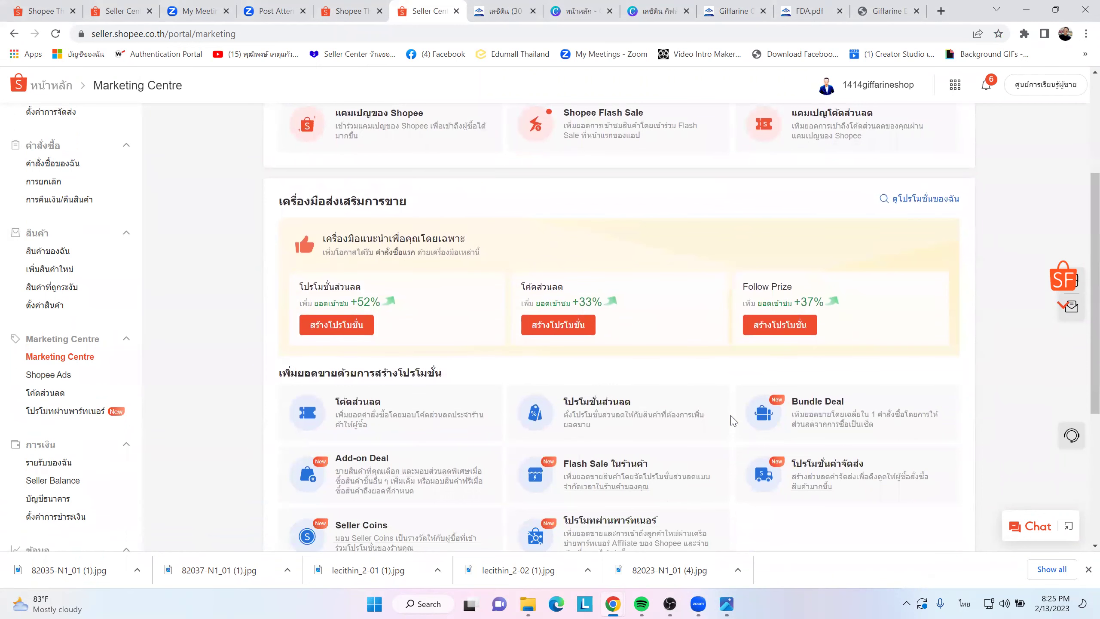
scroll(732, 421, "down", 1)
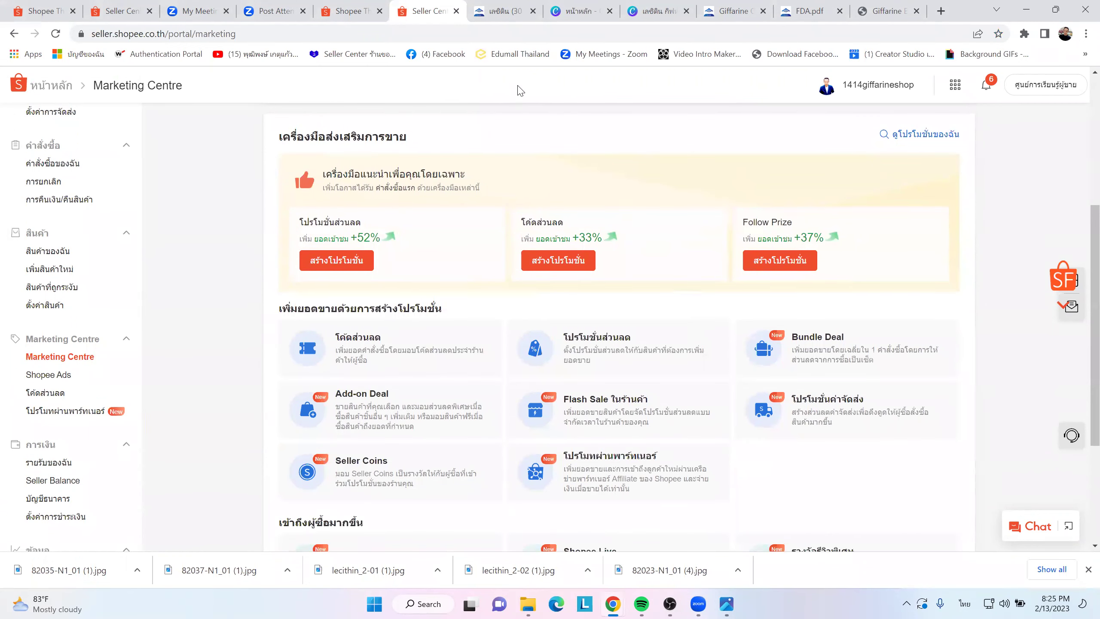
mouse_move(744, 382)
left_mouse_down()
mouse_move(828, 374)
mouse_move(958, 390)
mouse_move(812, 437)
mouse_move(746, 437)
mouse_move(731, 367)
mouse_move(839, 371)
left_mouse_up()
mouse_move(939, 374)
left_mouse_down()
mouse_move(966, 442)
mouse_move(732, 434)
left_mouse_up()
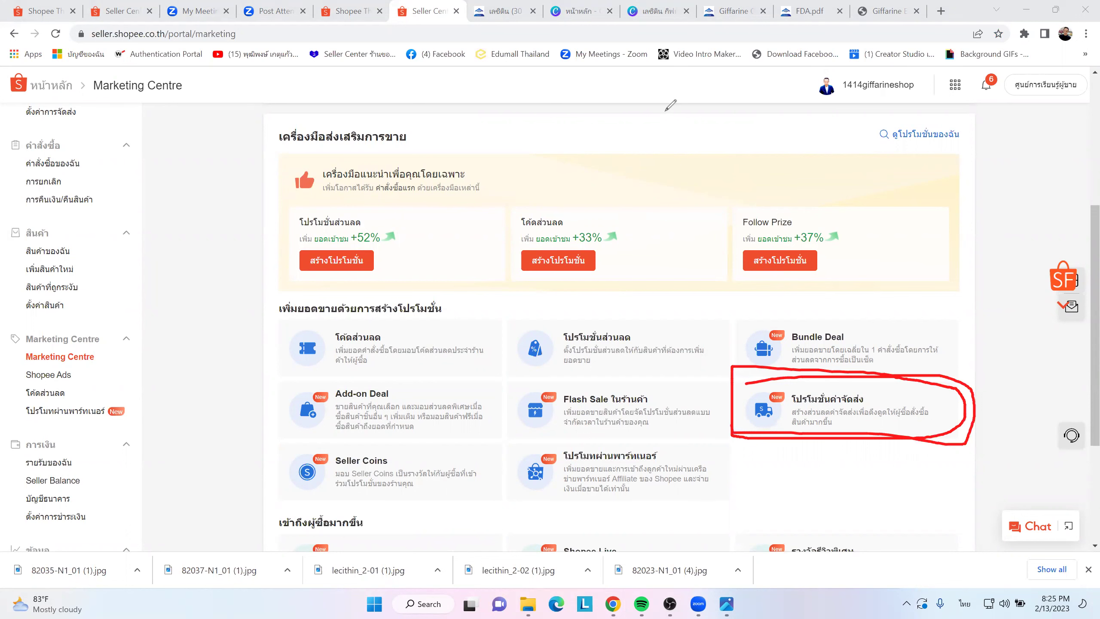
left_click(804, 410)
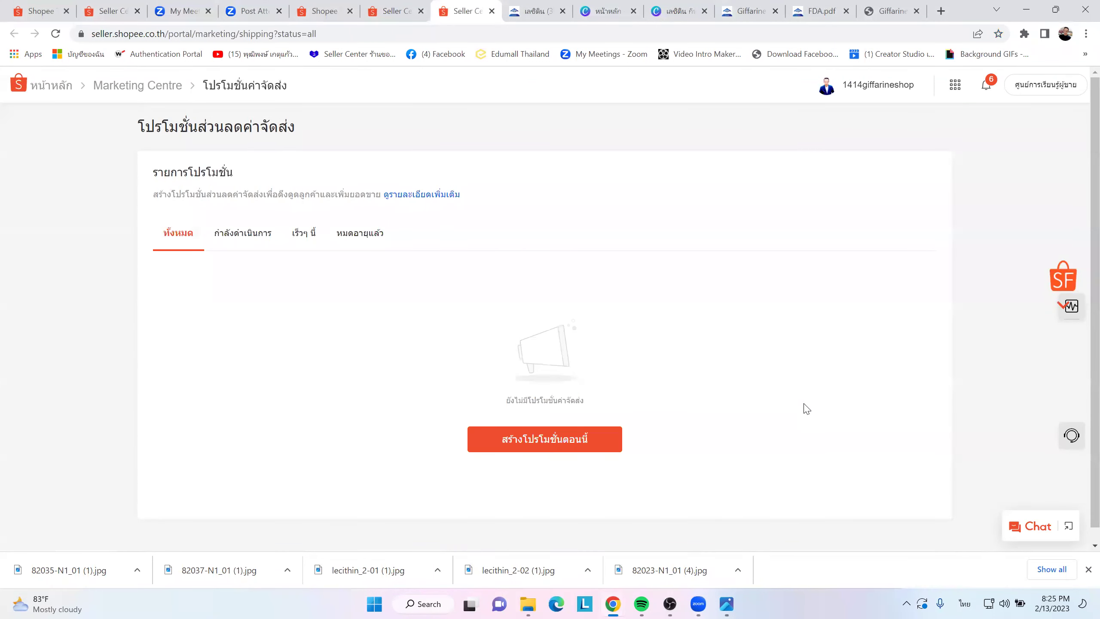
- Create a new shipping-fee promotion and name it ส่งฟรี
left_click(544, 439)
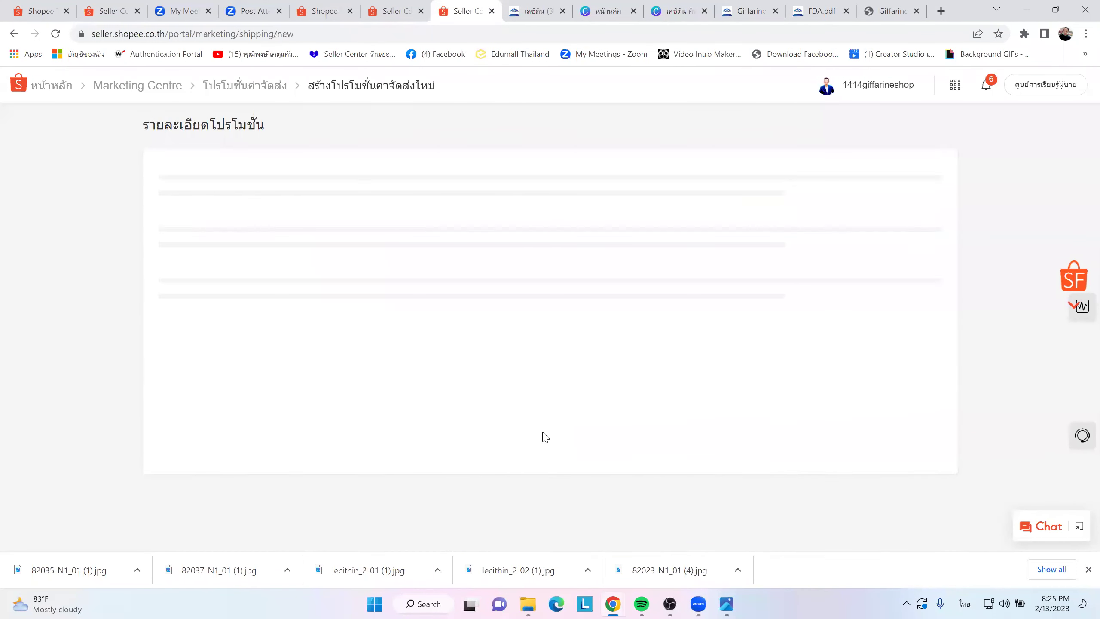
left_click(298, 203)
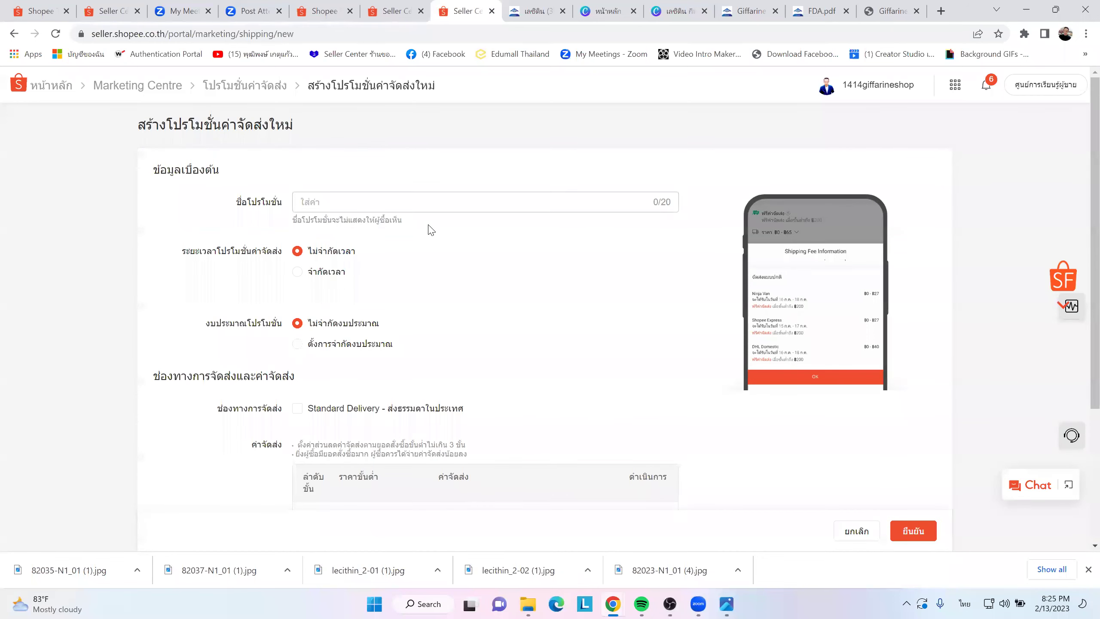
type("ส่งฟรี")
- Try the limited promotion budget (ตั้งการจำกัดงบประมาณ) and switch back to the unlimited one (ไม่จำกัดงบประมาณ)
scroll(420, 259, "down", 1)
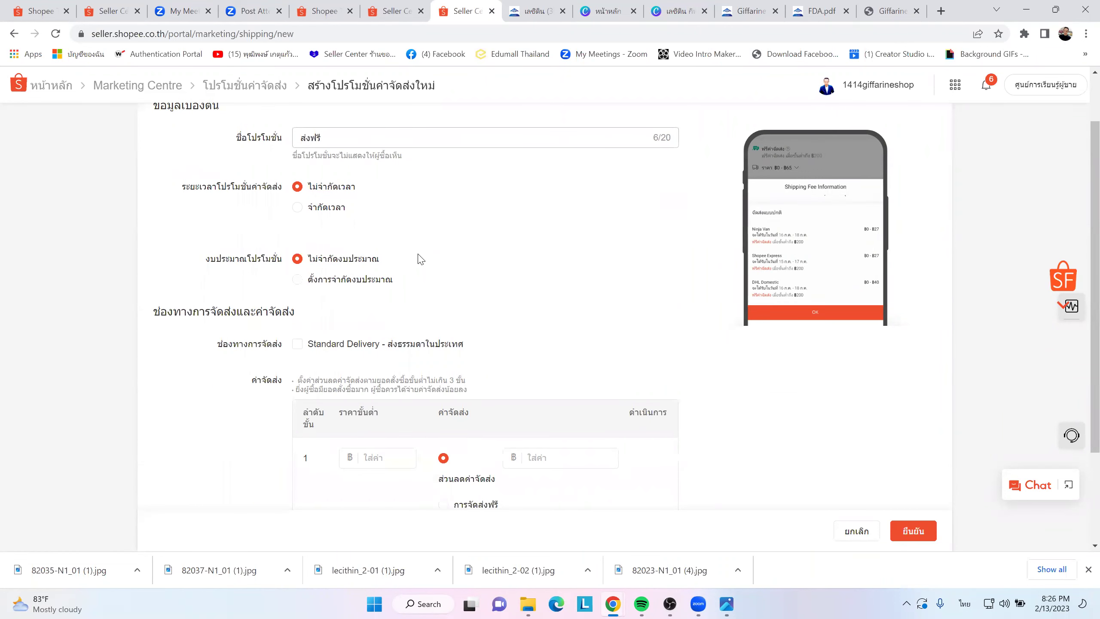
left_click(297, 279)
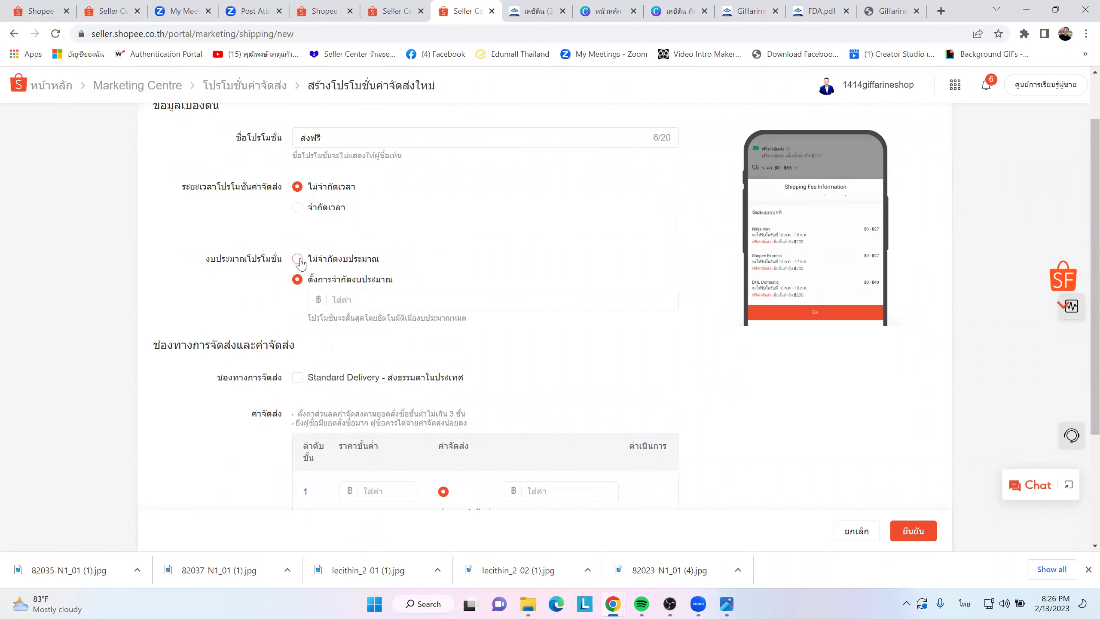
left_click(298, 260)
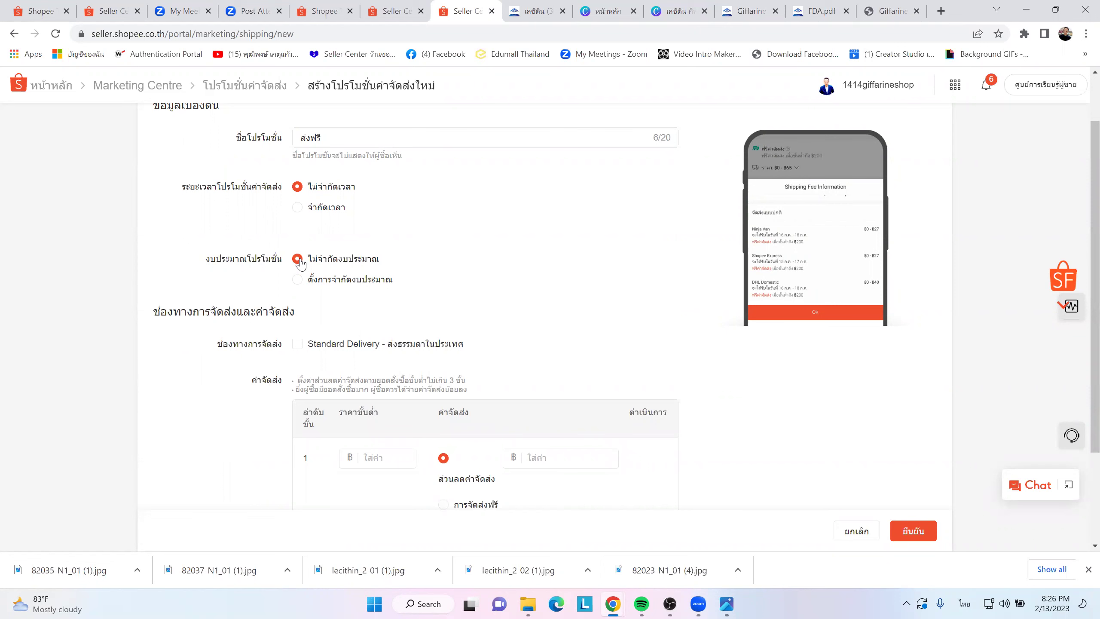
left_click(298, 279)
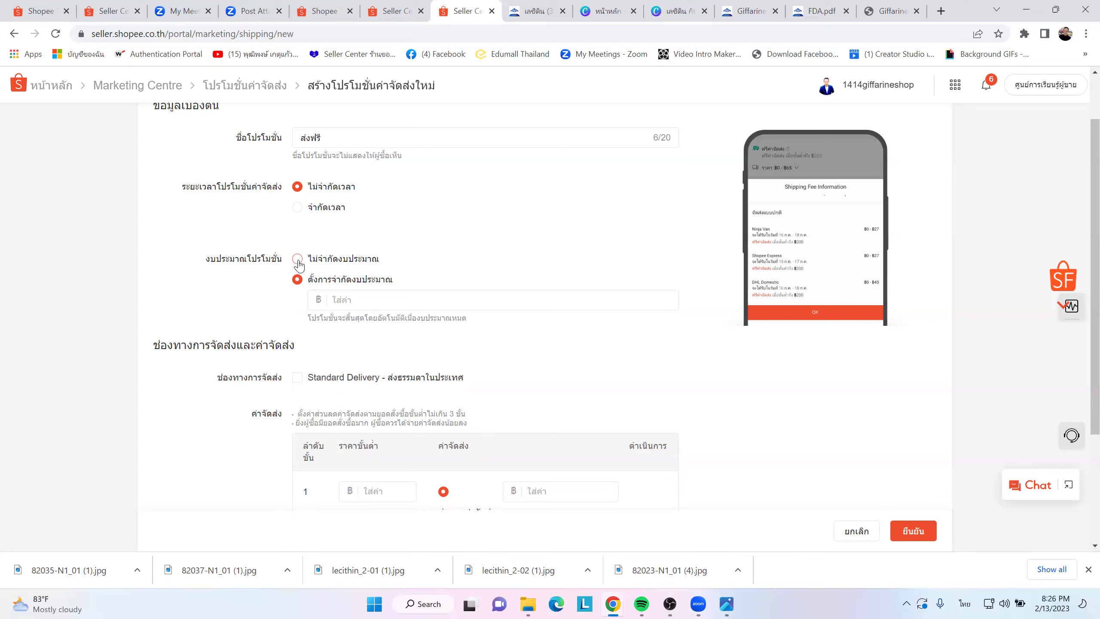
left_click(298, 259)
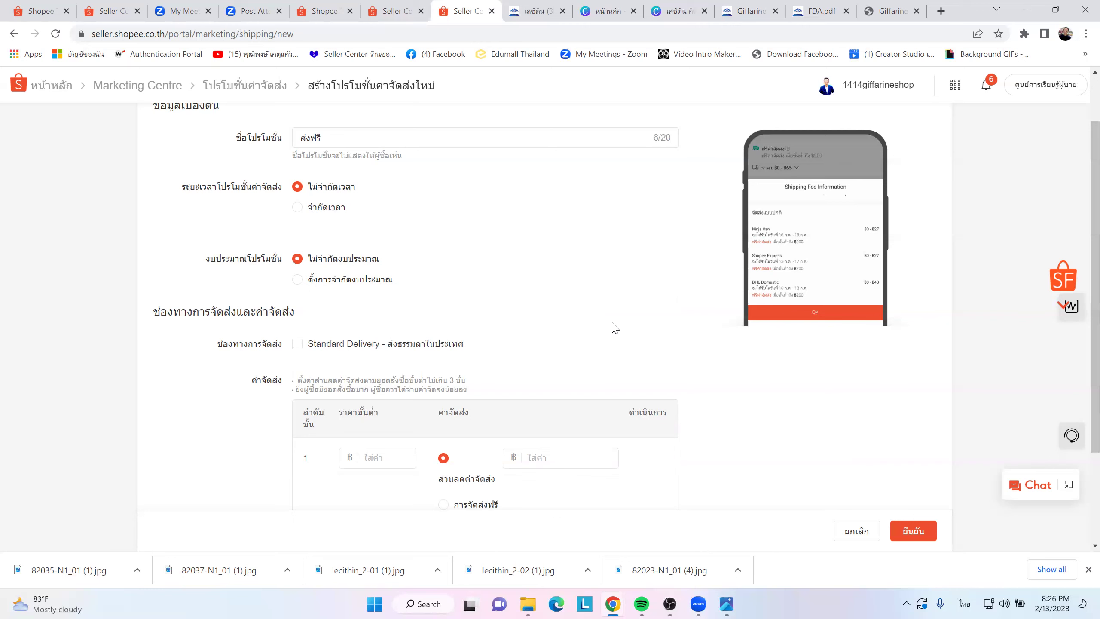
- Apply the promotion to Standard Delivery - ส่งธรรมดาในประเทศ and set the first tier's minimum price to 1 baht
scroll(615, 328, "down", 1)
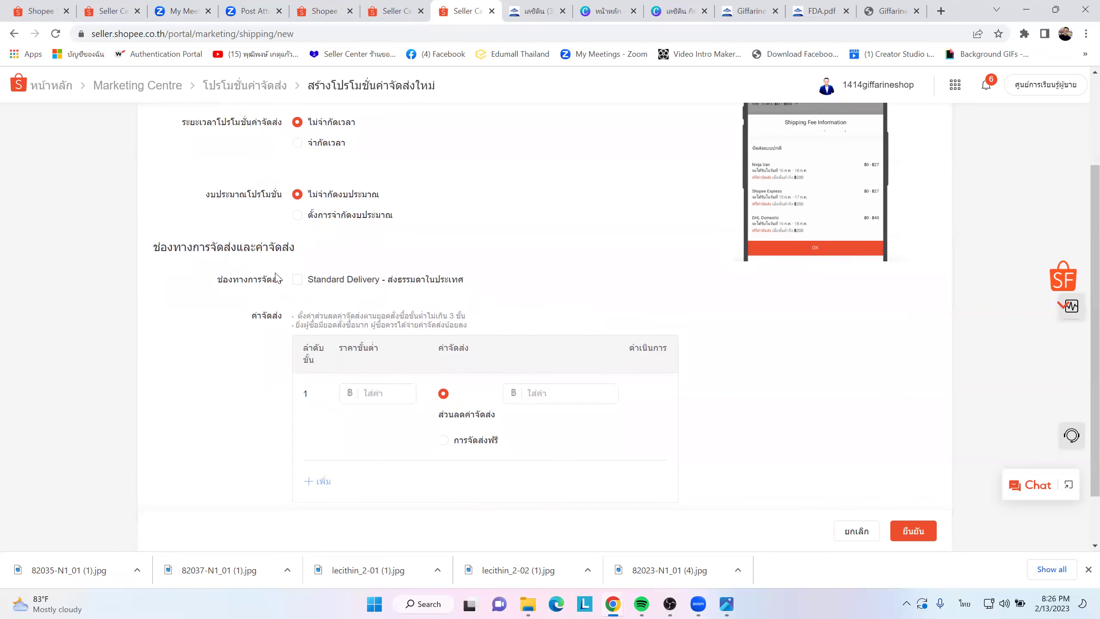
left_click(298, 286)
scroll(394, 366, "down", 1)
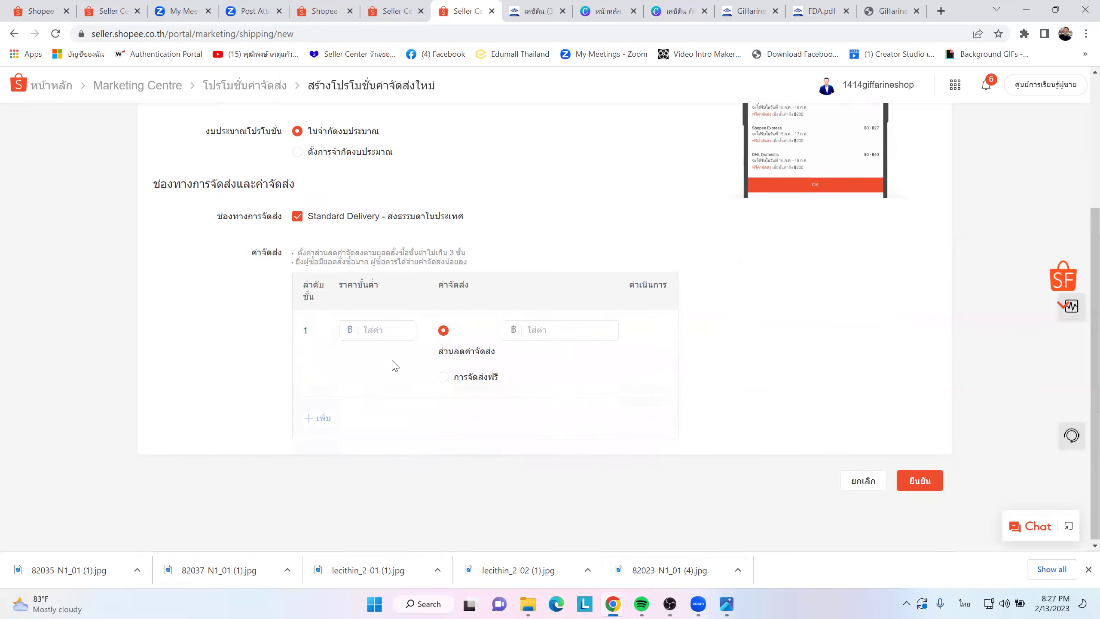
left_click(378, 329)
type("1")
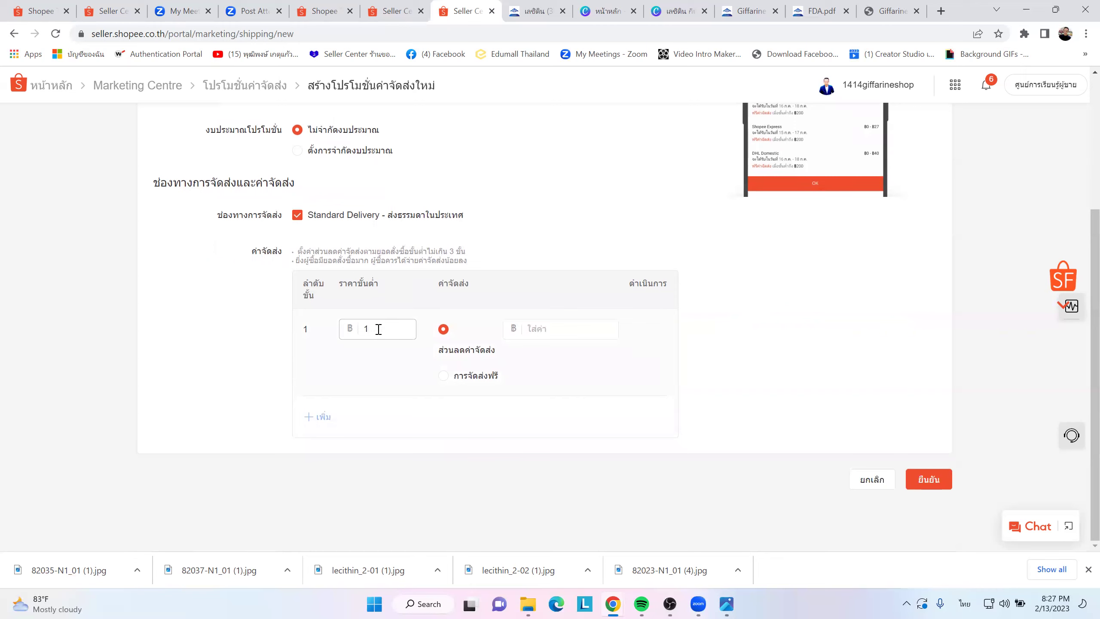
- Set the first tier's minimum price to 100 baht with free shipping (การจัดส่งฟรี) and confirm the promotion with its unlimited budget
key("ctrl+a")
type("300")
key("BackSpace")
key("BackSpace")
key("BackSpace")
type("100")
left_click(443, 375)
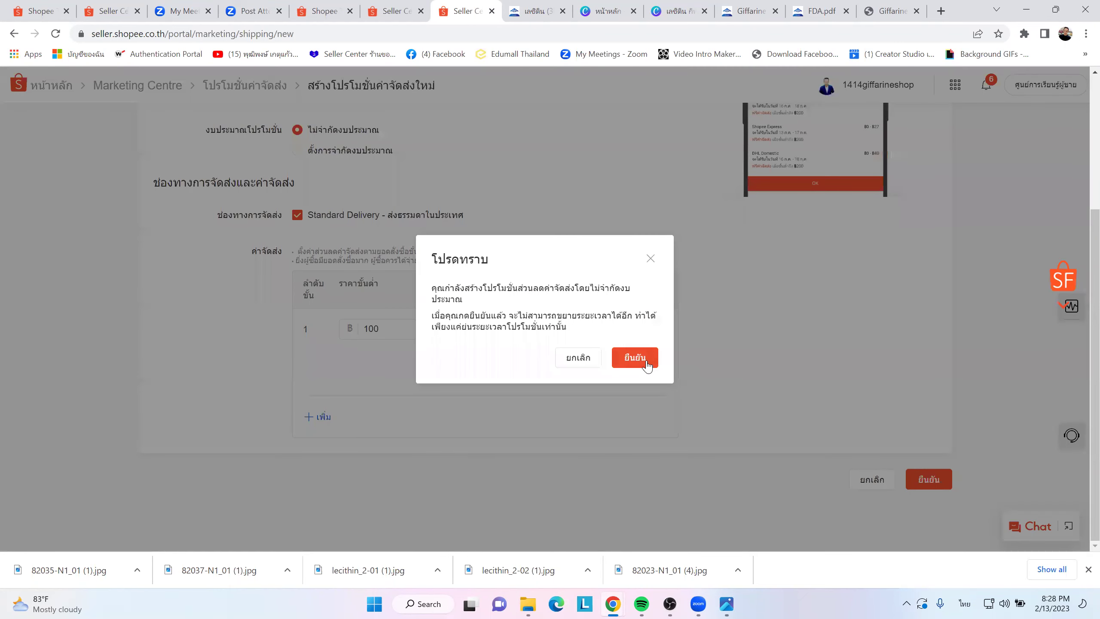
left_click(646, 363)
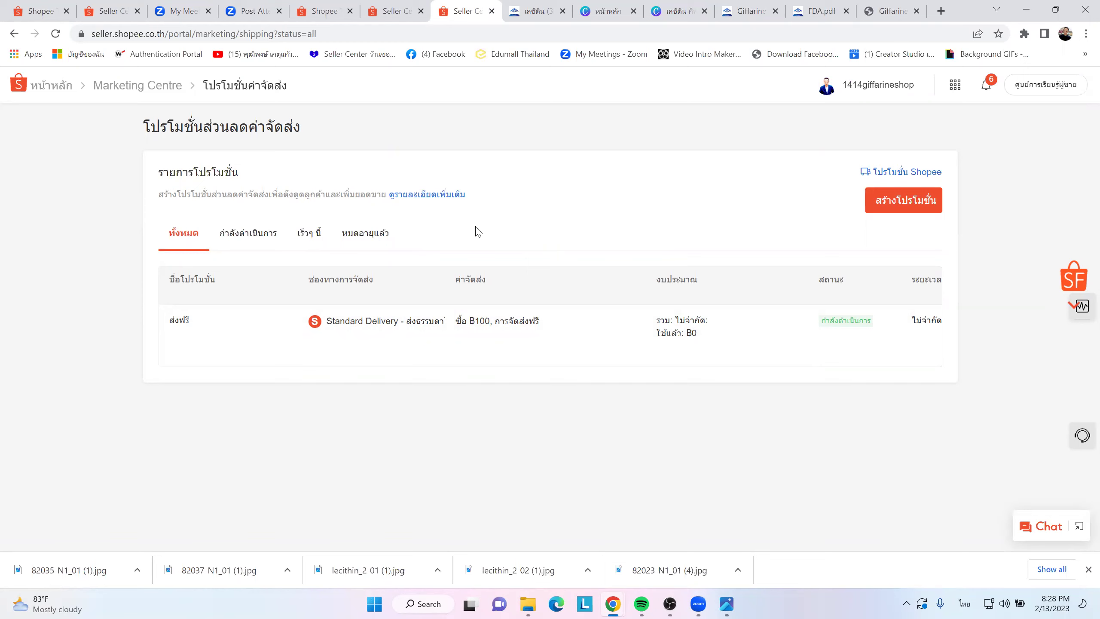
- Return to the seller home page and reopen the shipping-fee promotion list (โปรโมชั่นค่าจัดส่ง) through Marketing Centre
left_click(52, 91)
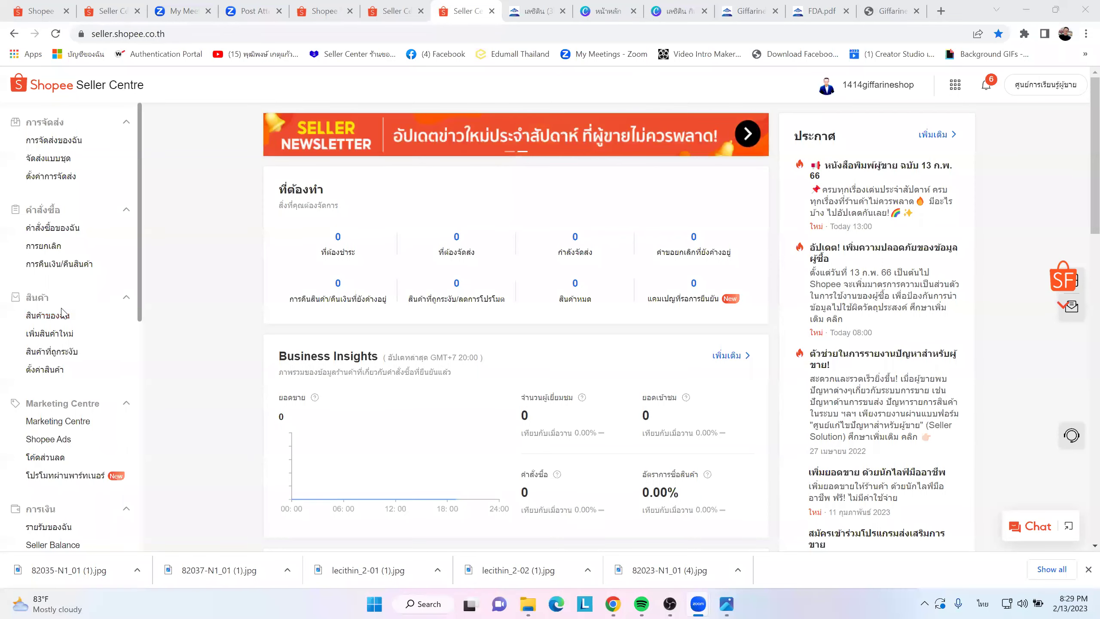
scroll(64, 358, "down", 2)
left_click(64, 358)
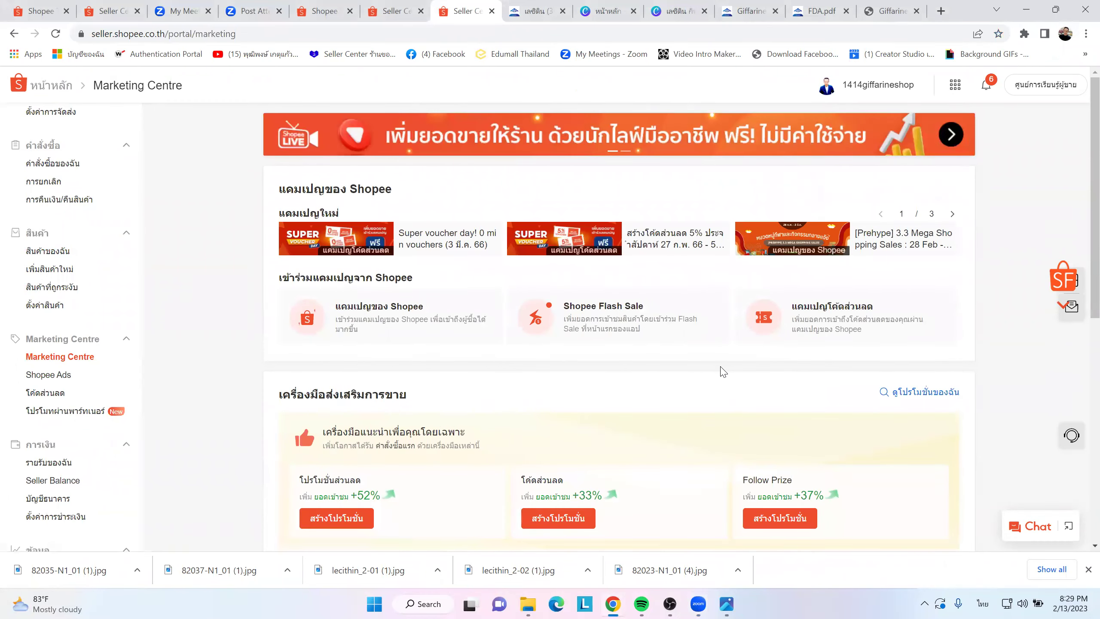
scroll(723, 372, "down", 2)
scroll(722, 371, "down", 3)
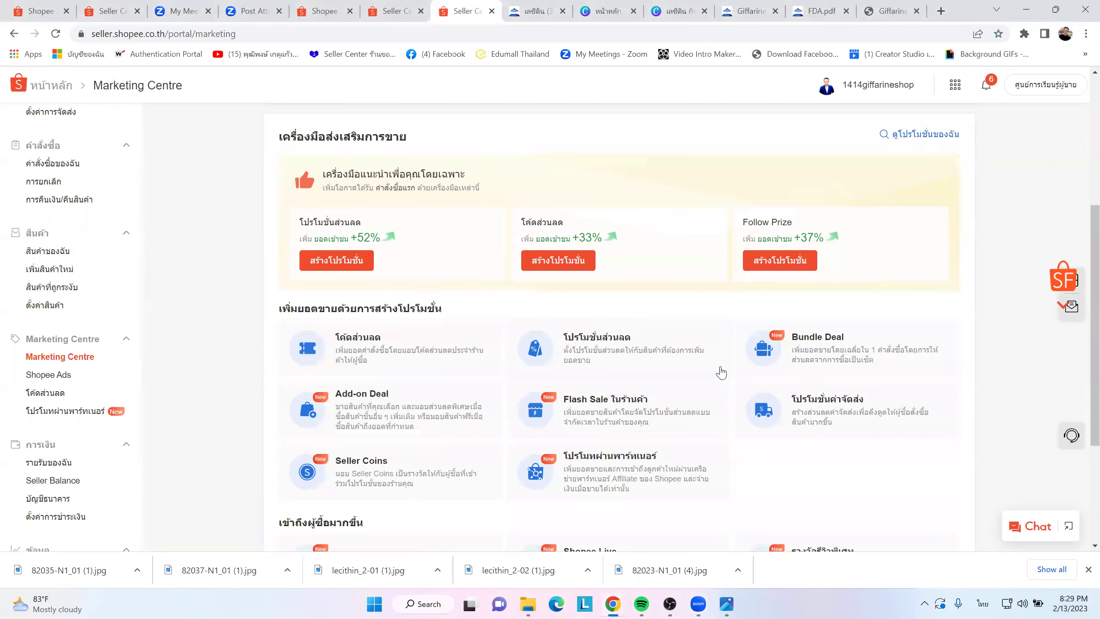
scroll(721, 372, "down", 2)
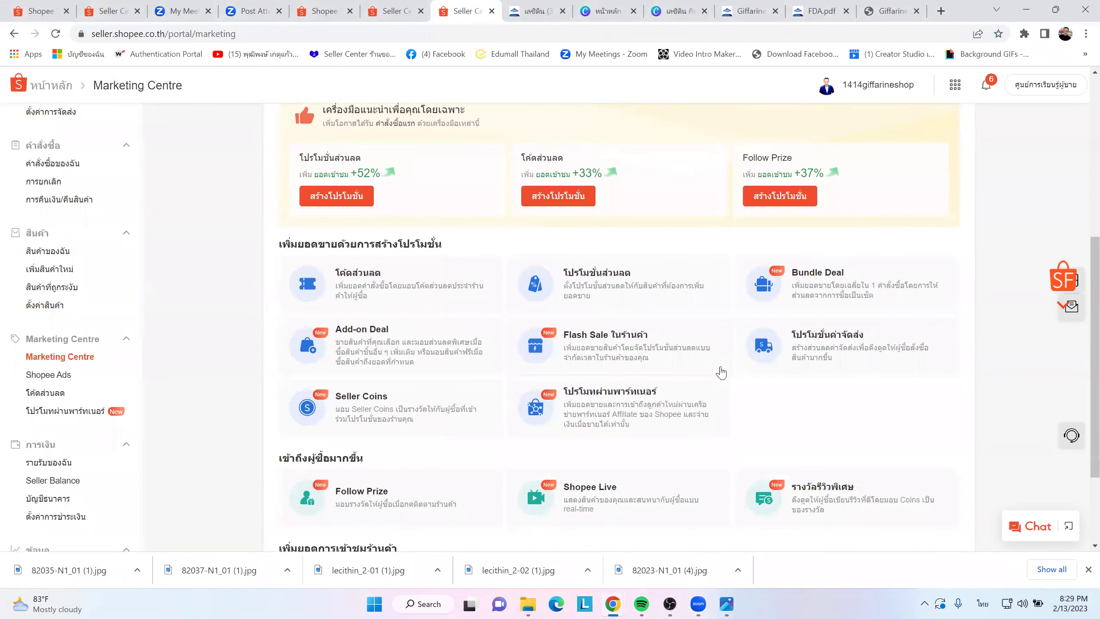
left_click(839, 355)
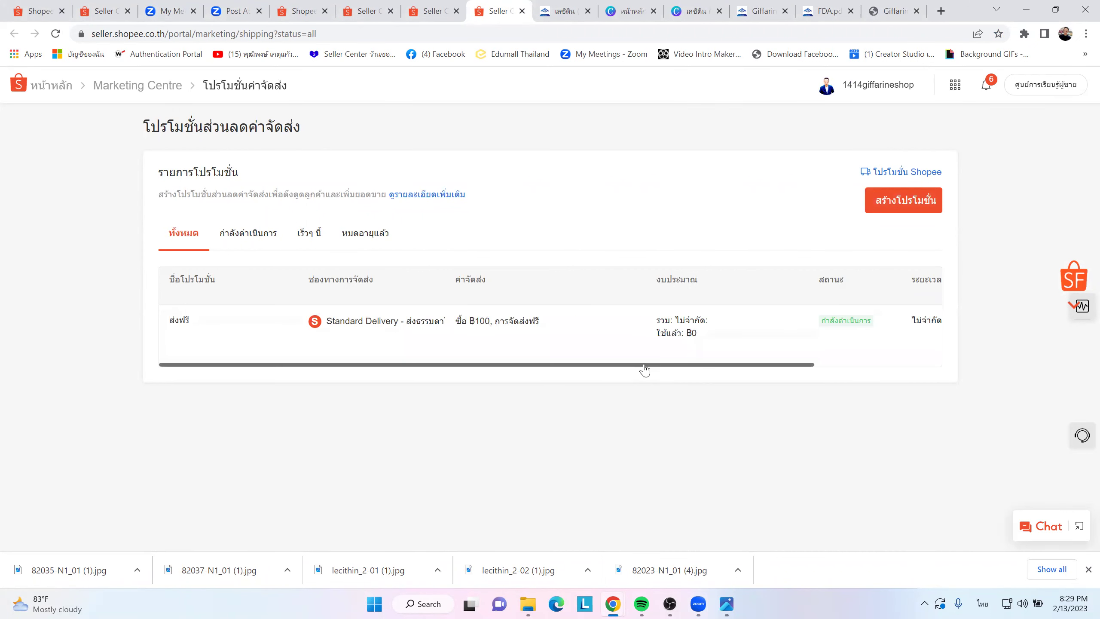
- Open the ส่งฟรี promotion for editing, review its budget, delivery channel and first-tier minimum price, and confirm it
left_click_drag(645, 369, 800, 373)
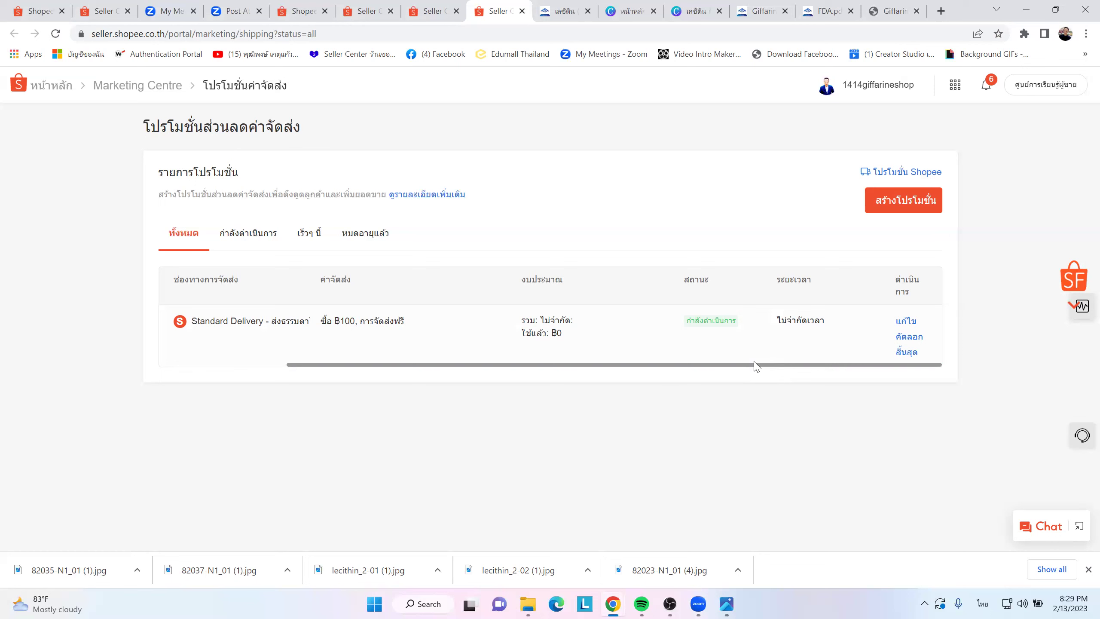
left_click(907, 321)
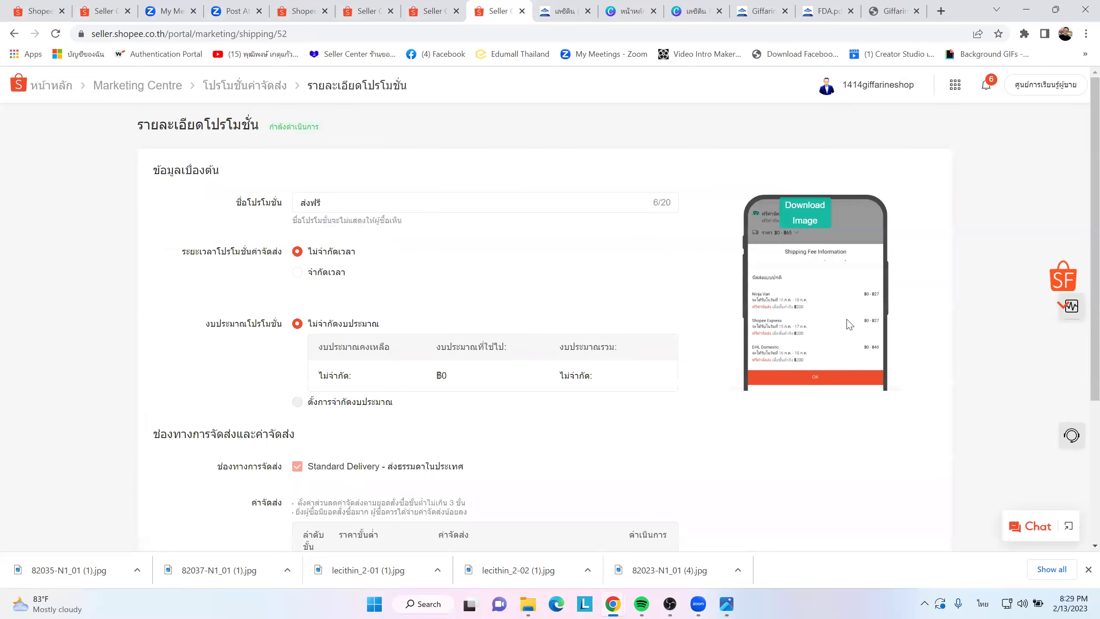
scroll(651, 388, "down", 3)
scroll(652, 390, "down", 2)
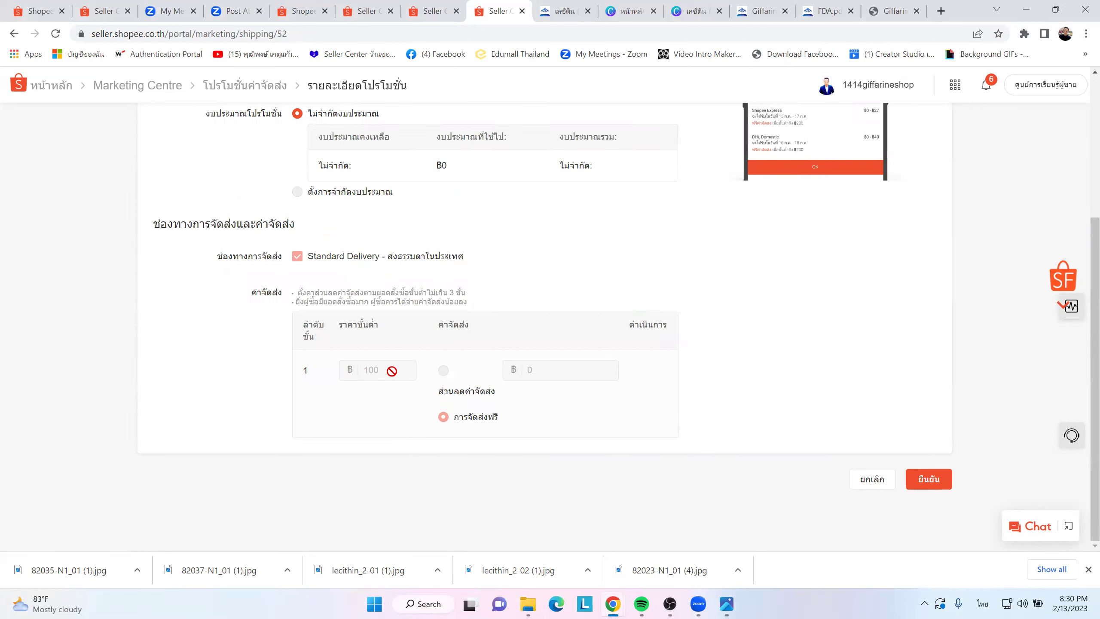
scroll(411, 370, "up", 5)
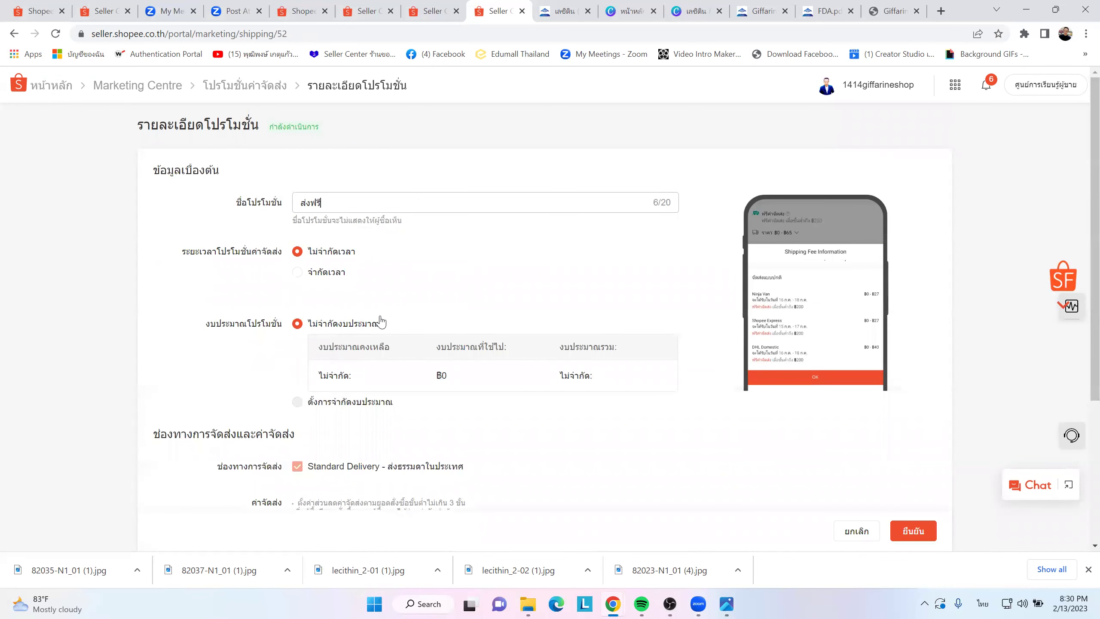
scroll(380, 318, "down", 5)
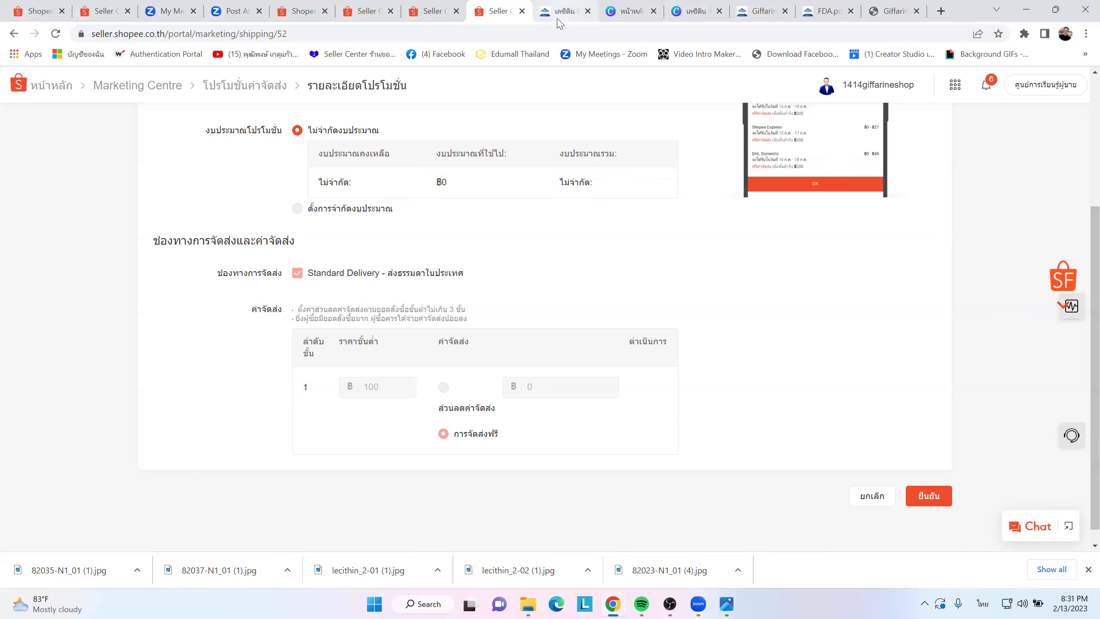
mouse_move(329, 382)
left_mouse_down()
mouse_move(419, 388)
mouse_move(334, 380)
mouse_move(418, 392)
mouse_move(342, 396)
mouse_move(414, 380)
left_mouse_up()
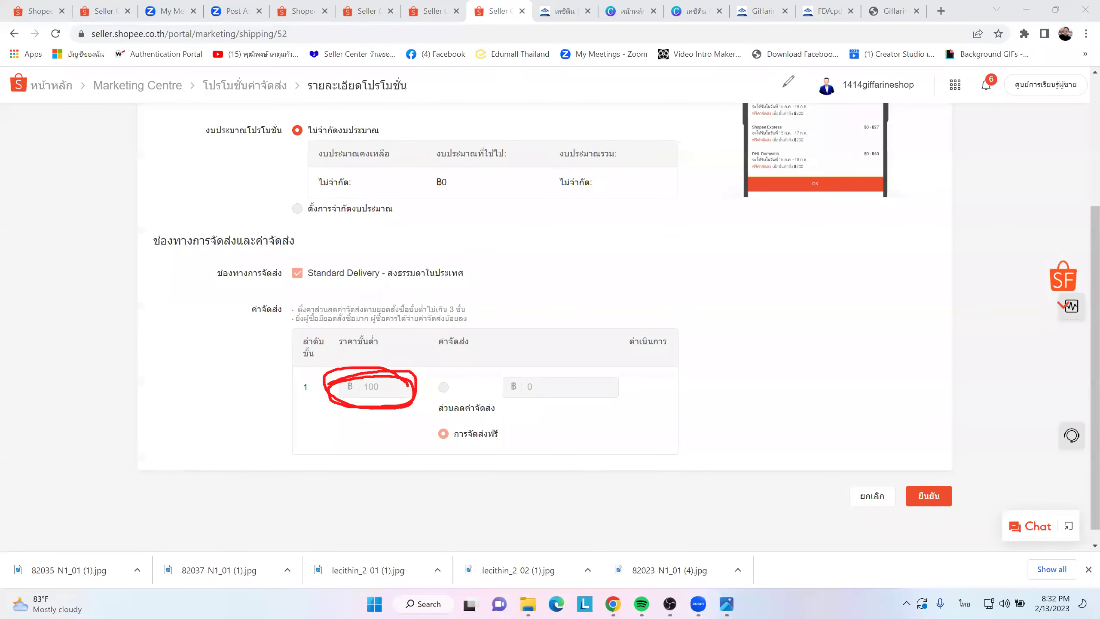
key("Escape")
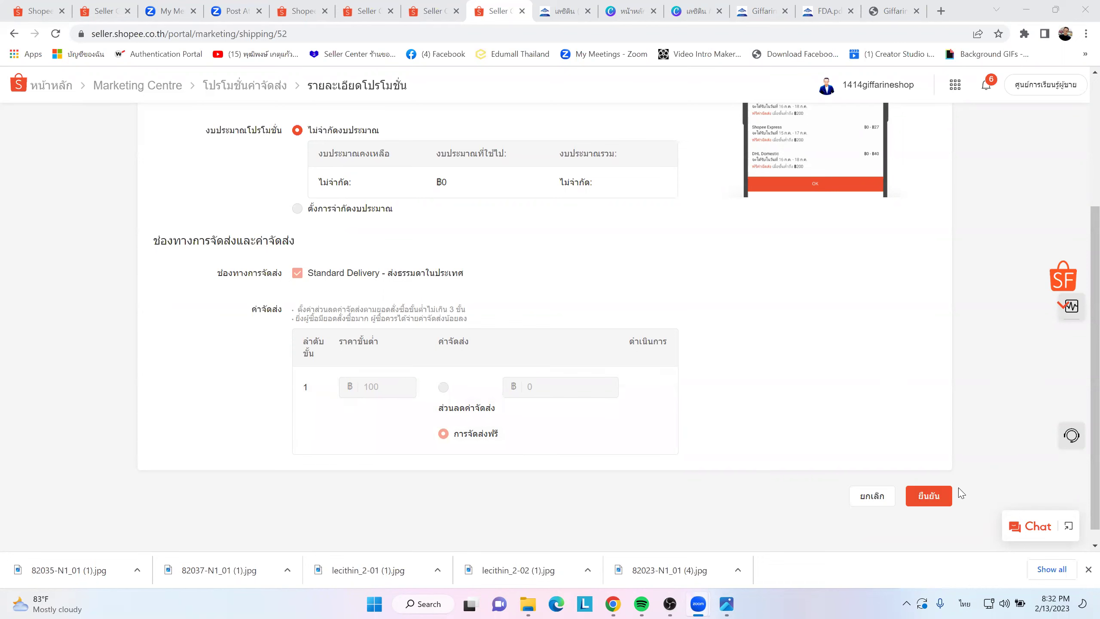
left_click(935, 497)
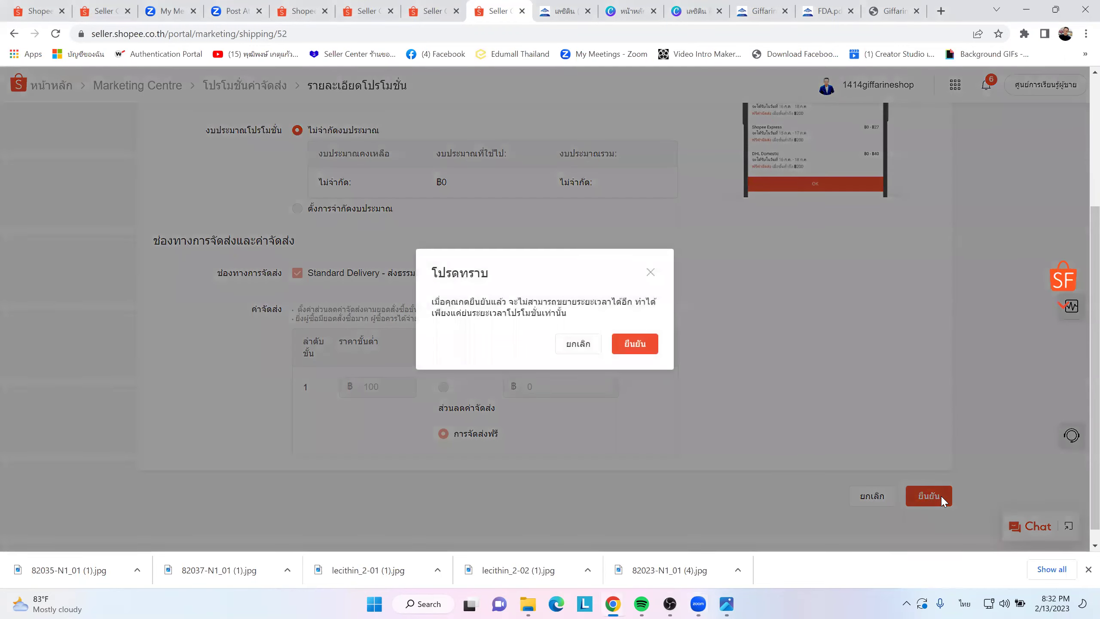
left_click(650, 351)
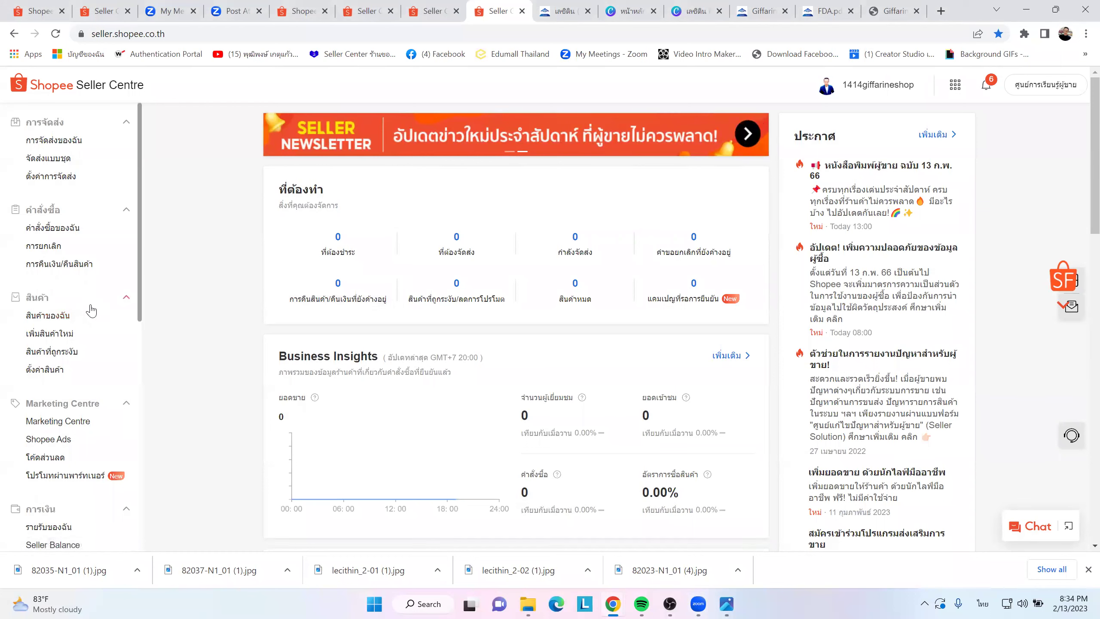
- Open the shop's product list (สินค้าของฉัน) and point out its list and grid view options with temporary red marks
left_click(52, 320)
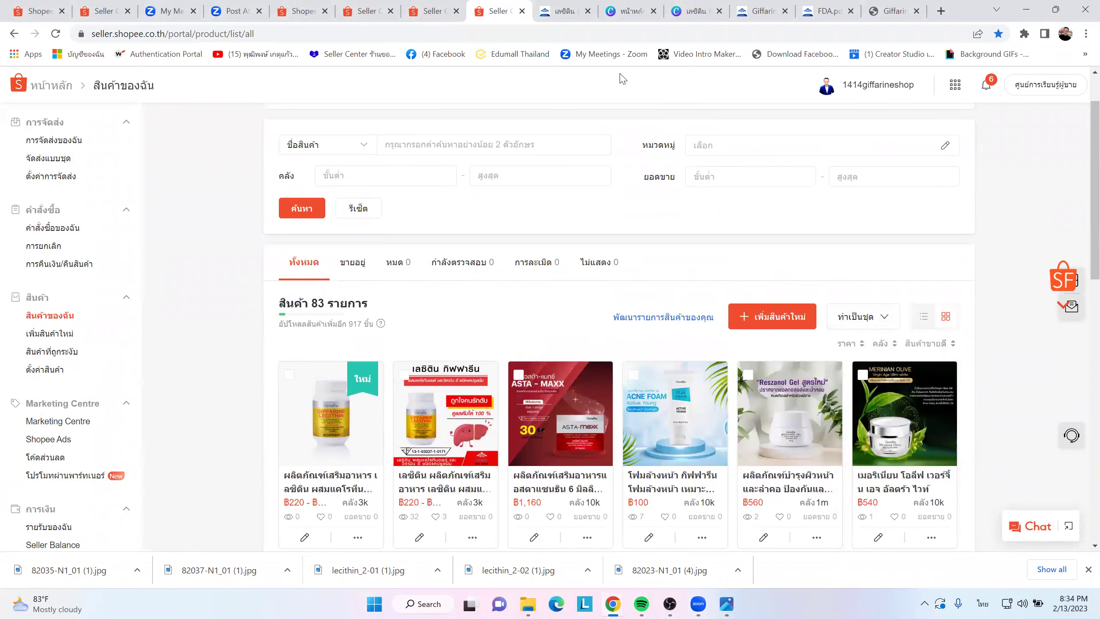
left_click_drag(903, 294, 903, 341)
mouse_move(969, 279)
left_mouse_down()
mouse_move(899, 273)
mouse_move(907, 338)
left_mouse_up()
left_click_drag(934, 281, 933, 338)
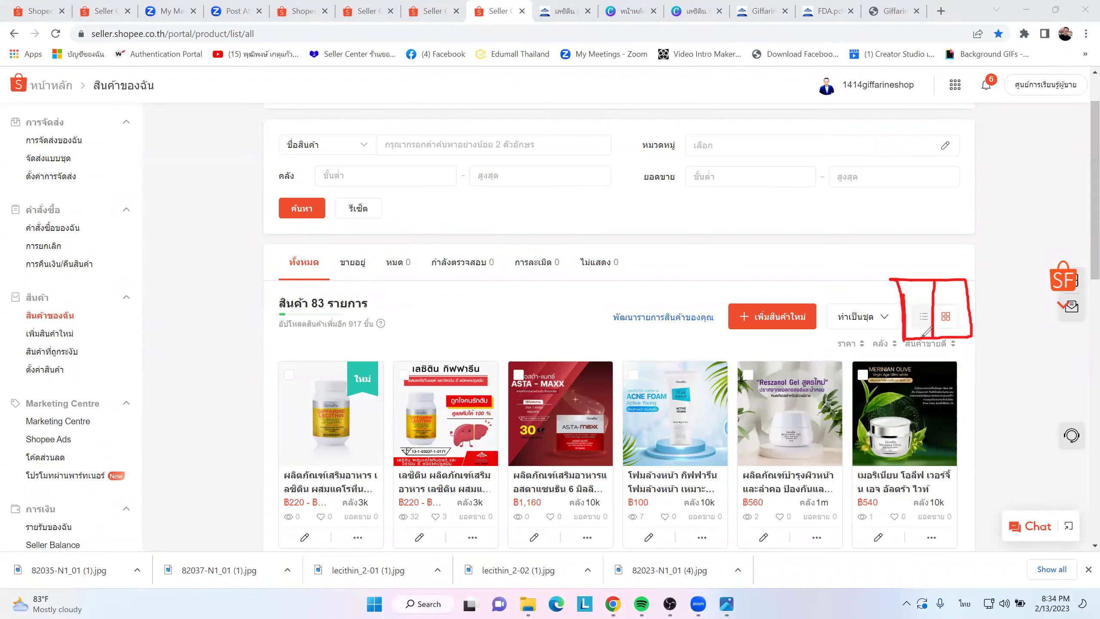
mouse_move(905, 288)
left_mouse_down()
mouse_move(904, 333)
mouse_move(973, 283)
left_mouse_up()
key("Escape")
mouse_move(696, 436)
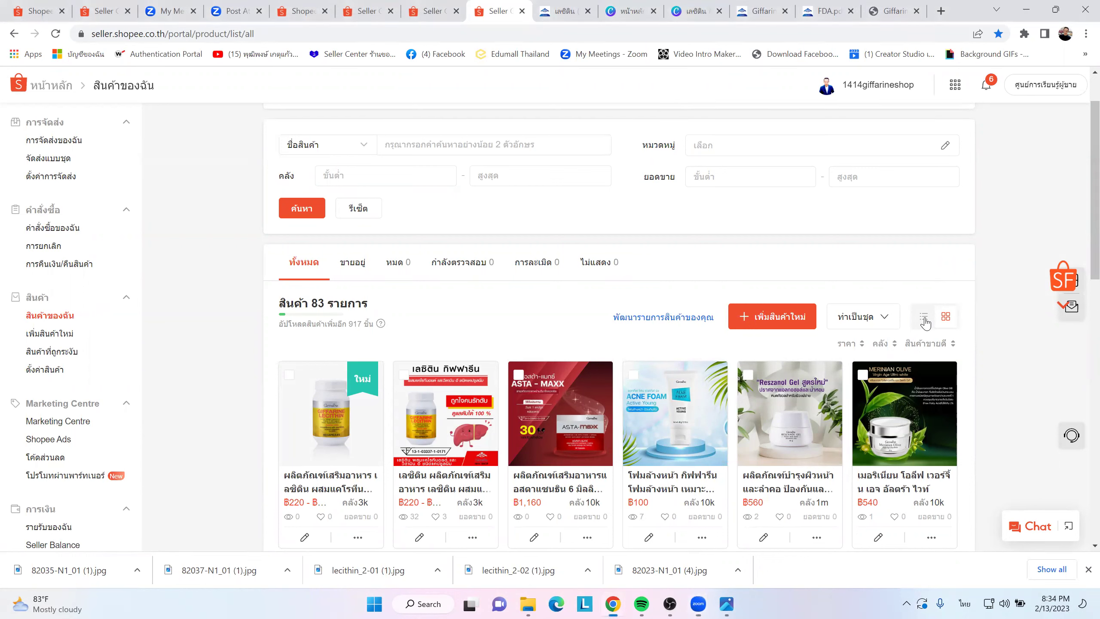
mouse_move(766, 381)
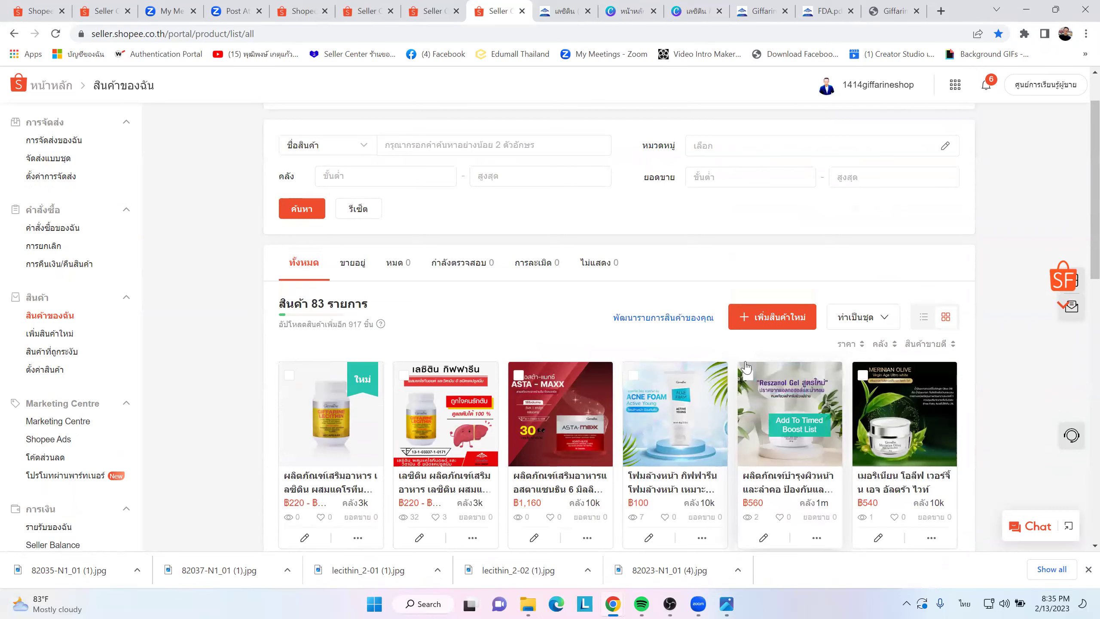